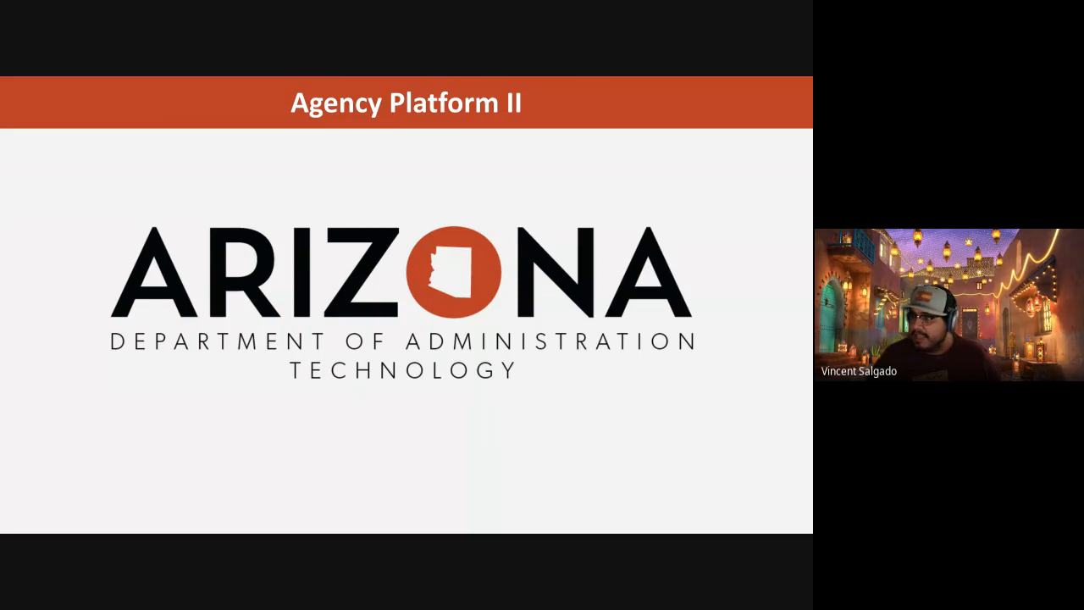
# Switch to the browser and look over the ARIZONA@WORK home page.
pyautogui.hotkey('alt', 'Tab')
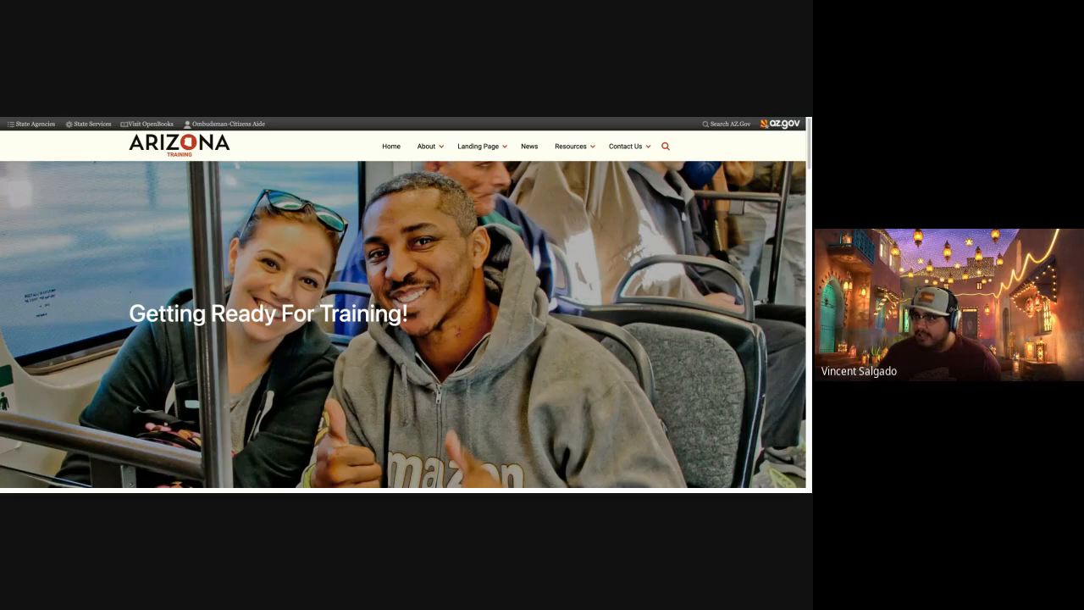
pyautogui.hotkey('ctrl', 'Tab')
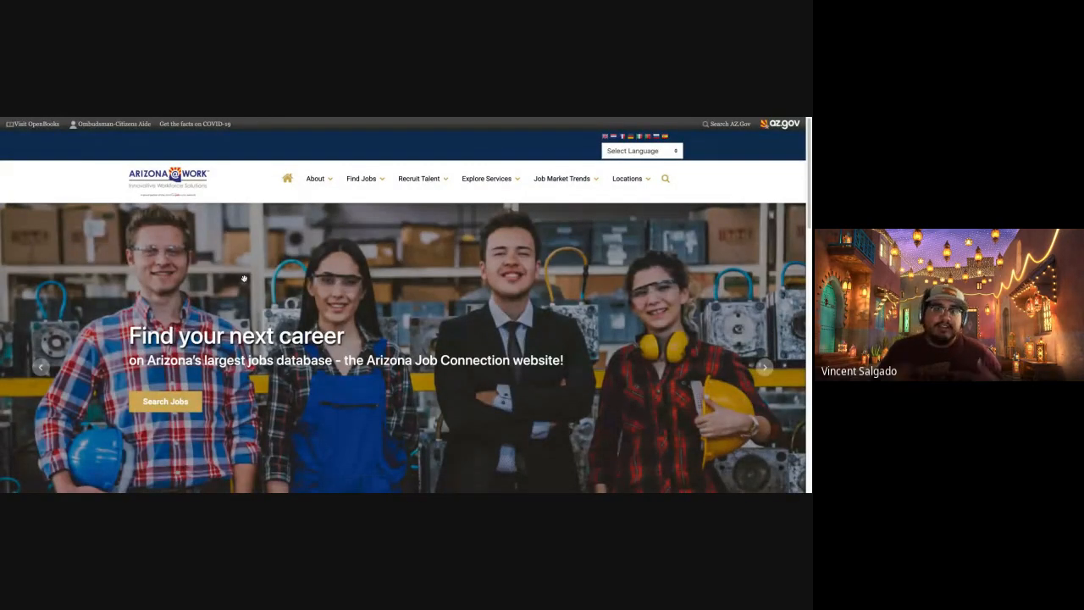
pyautogui.scroll(-10, 242, 288)
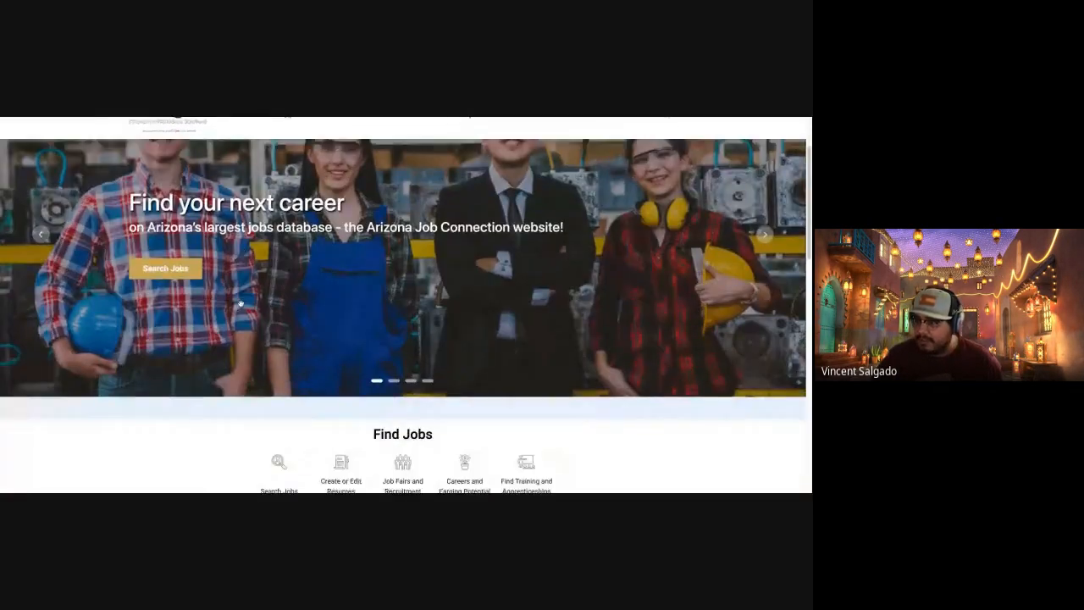
pyautogui.scroll(15, 241, 303)
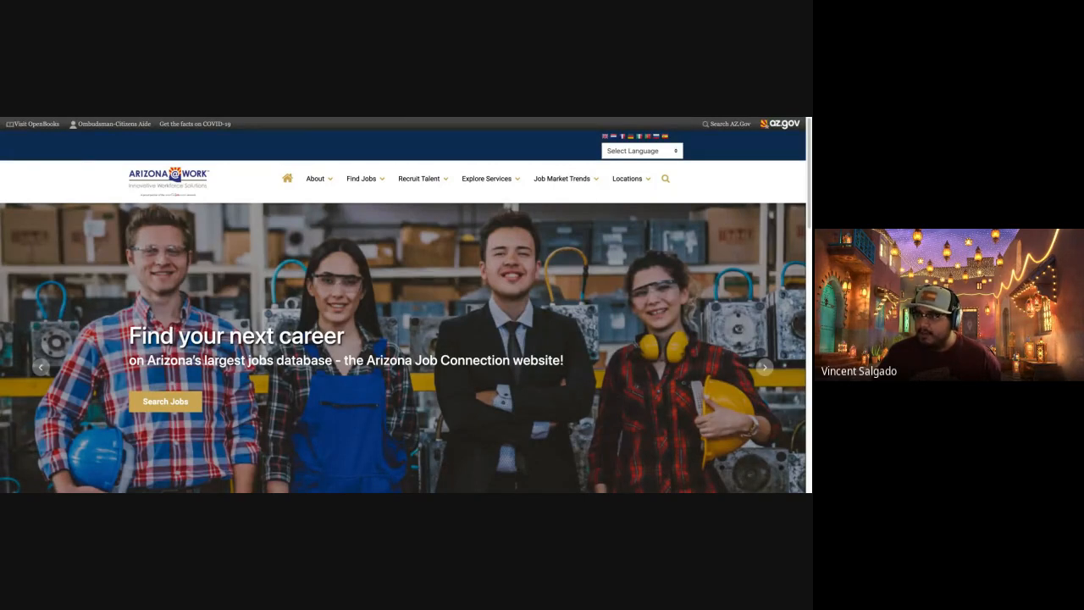
# Return to the Arizona Training site and open its user login page.
pyautogui.hotkey('ctrl', 'Tab')
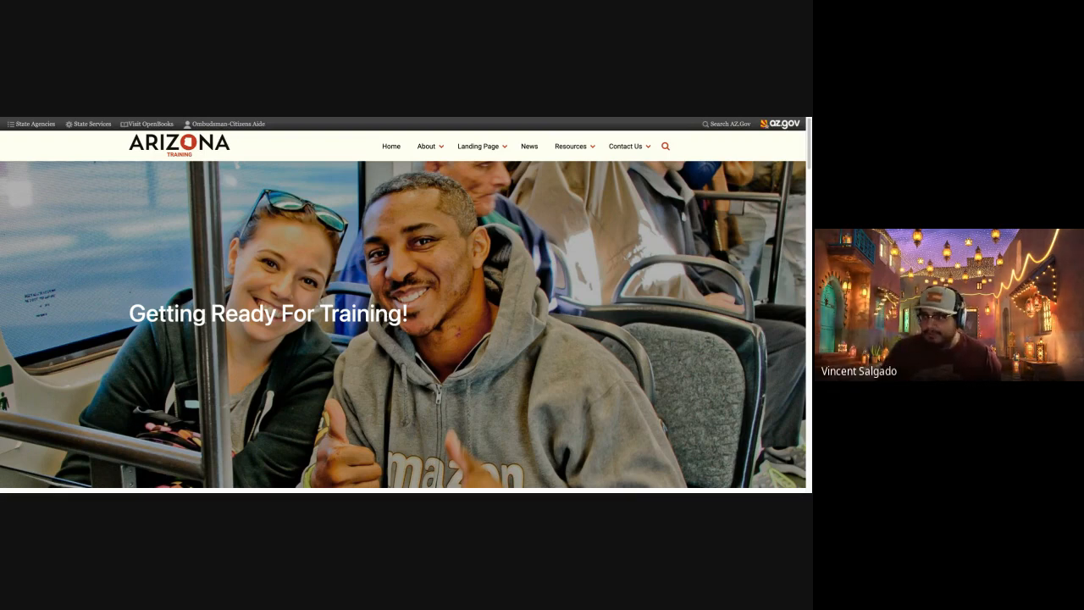
pyautogui.press('Return')
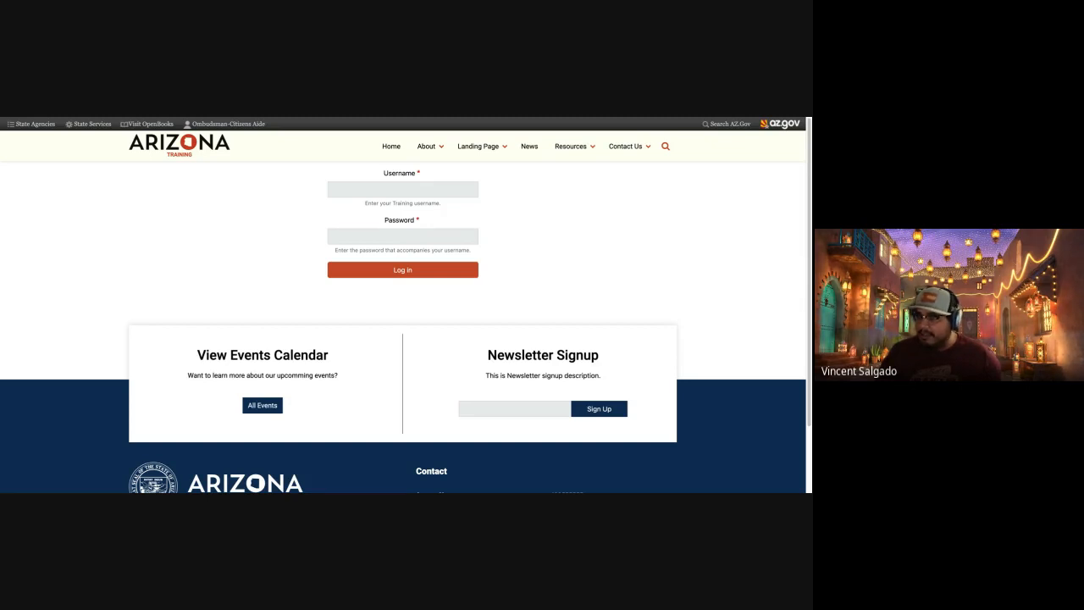
# Request a password reset for the ARIZONA@WORK account by submitting its registered e-mail address.
pyautogui.hotkey('ctrl', 'Tab')
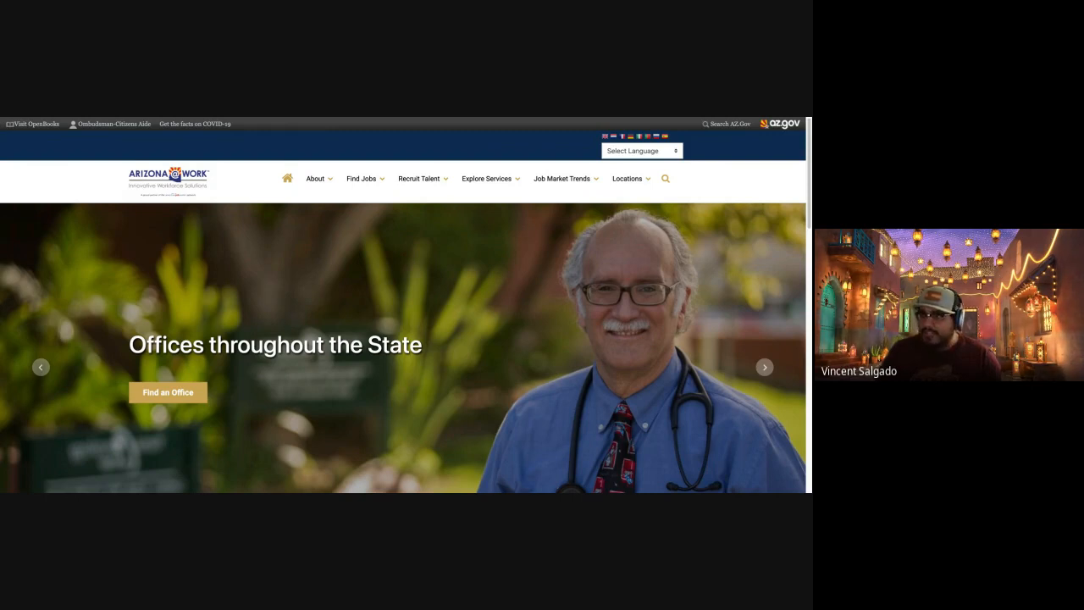
pyautogui.hotkey('ctrl', 'Tab')
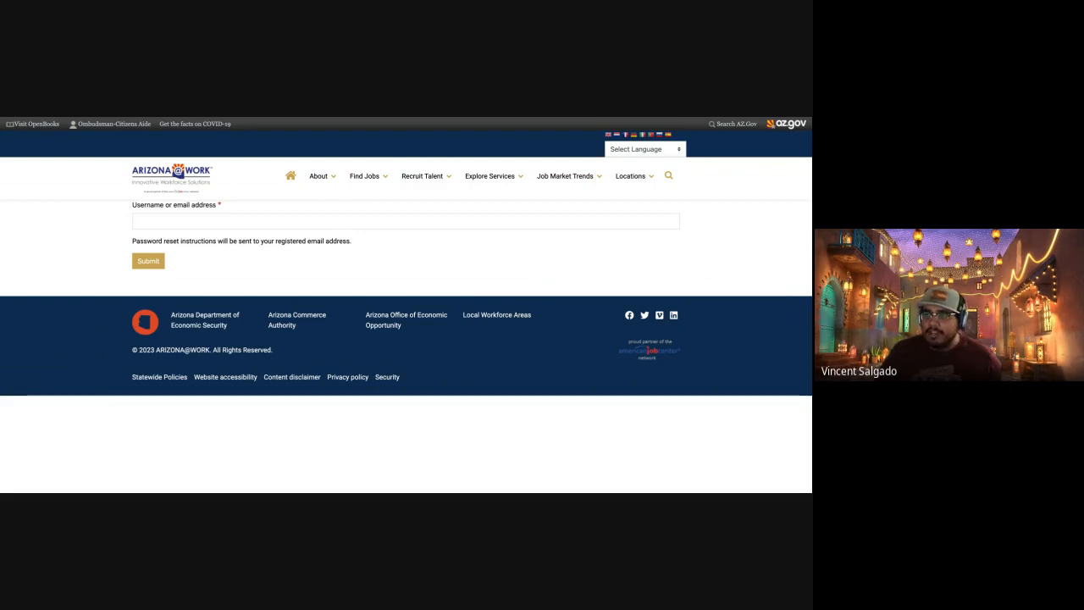
pyautogui.click(174, 221)
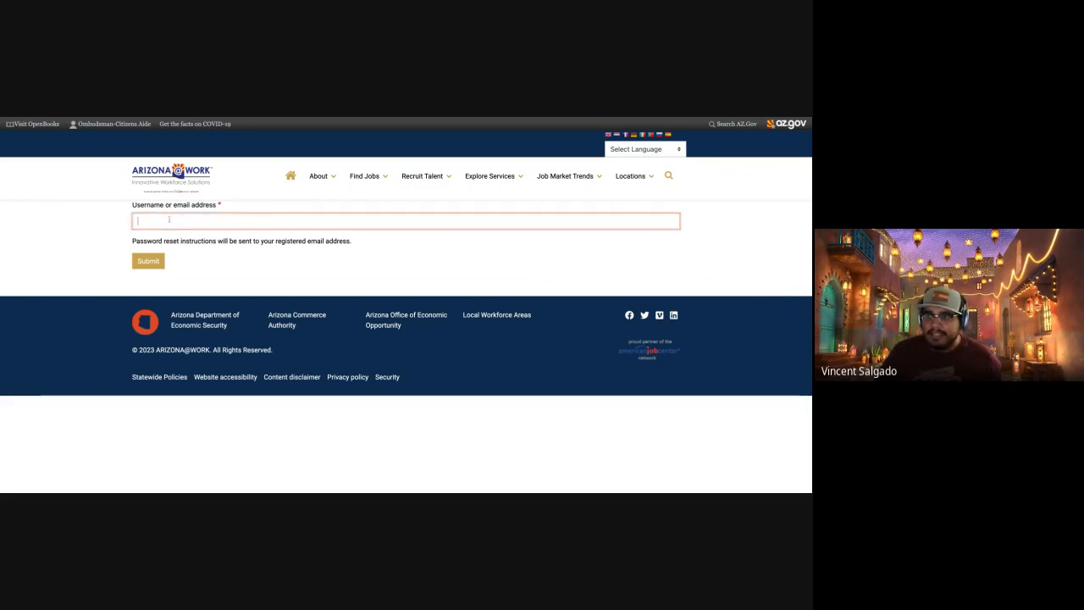
pyautogui.click(198, 230)
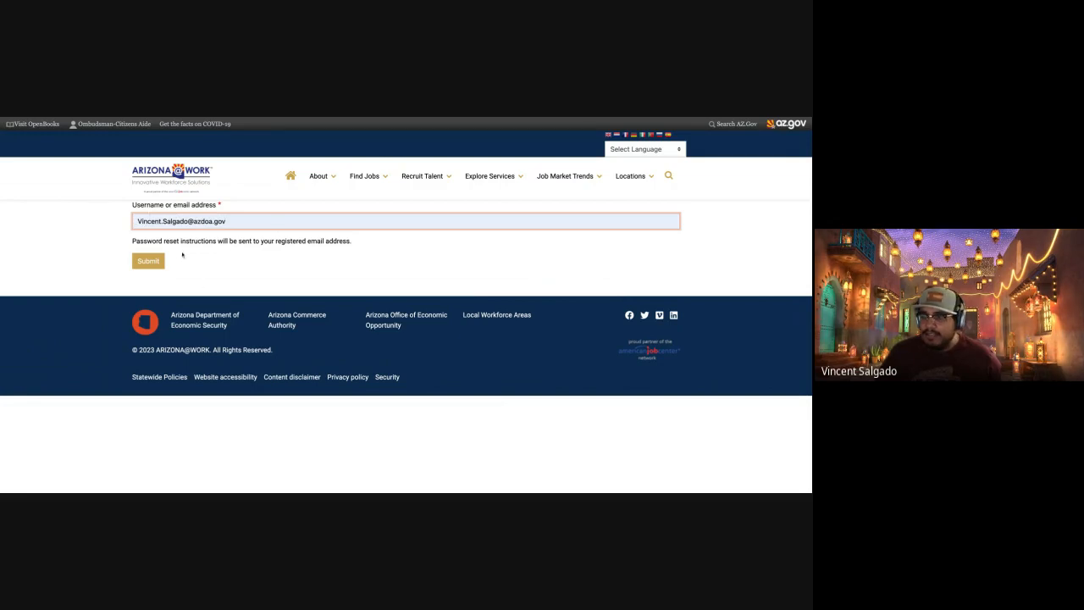
pyautogui.click(148, 261)
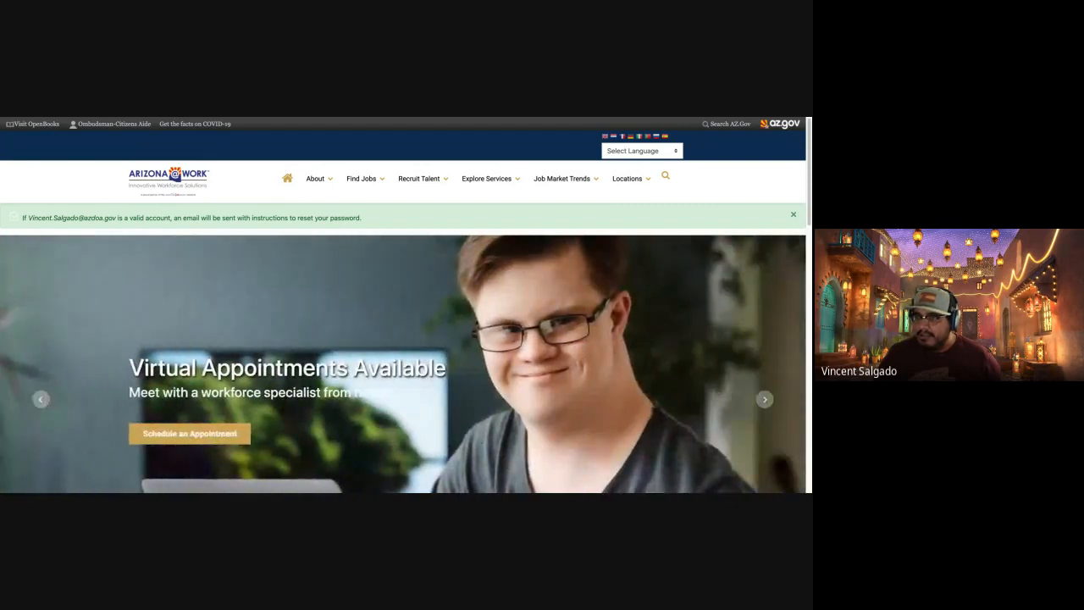
# Go to the password reset e-mail in Gmail and log in to ARIZONA@WORK through its one-time link.
pyautogui.hotkey('ctrl', 'Tab')
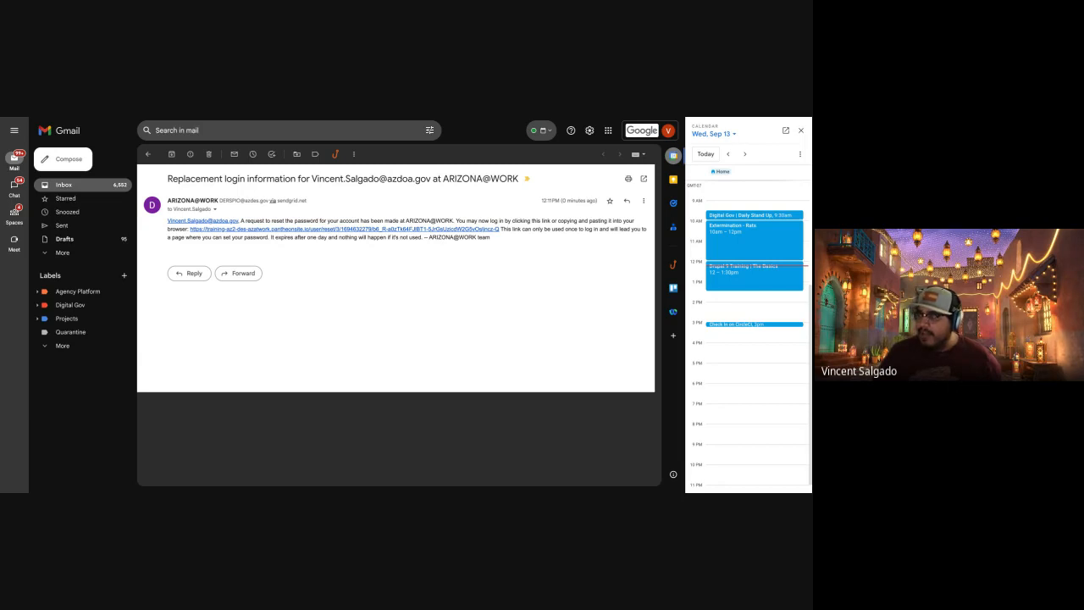
pyautogui.click(271, 230)
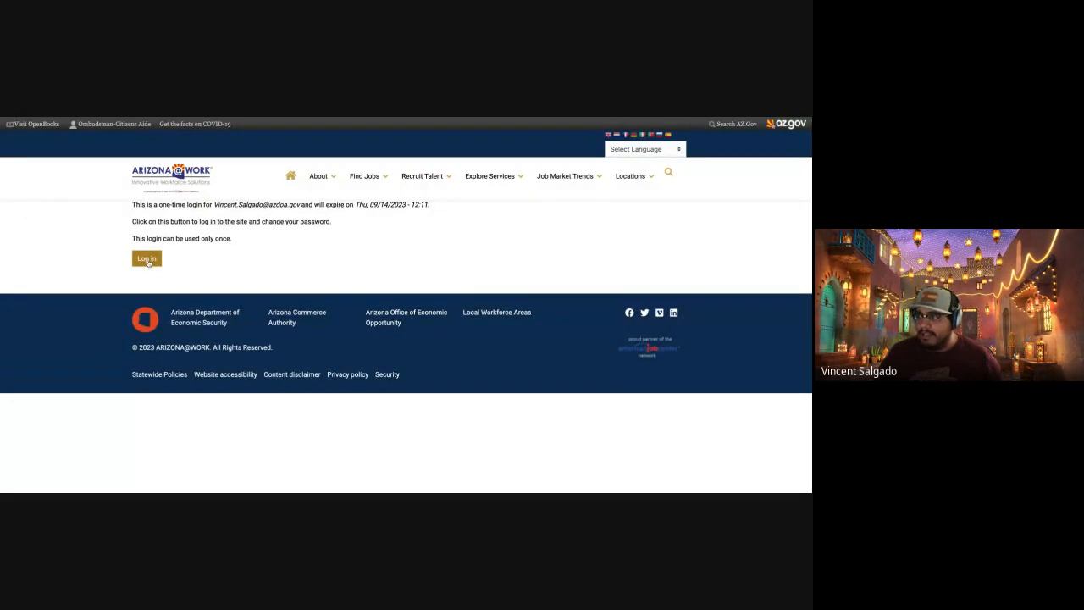
pyautogui.click(147, 261)
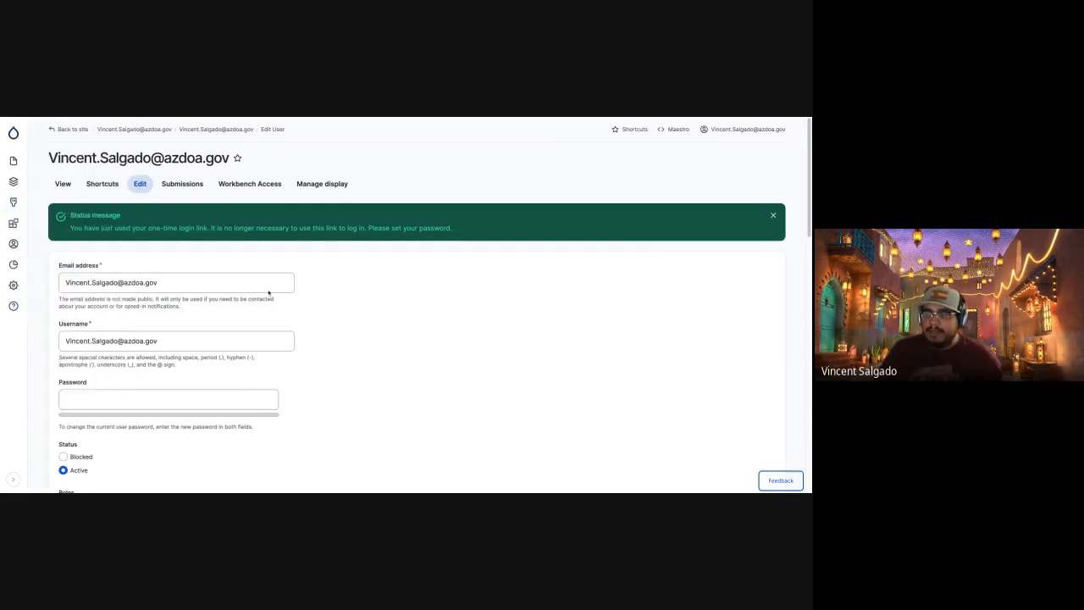
# View the Tools submenu of the ARIZONA@WORK administration sidebar and reload the home page.
pyautogui.moveTo(16, 138)
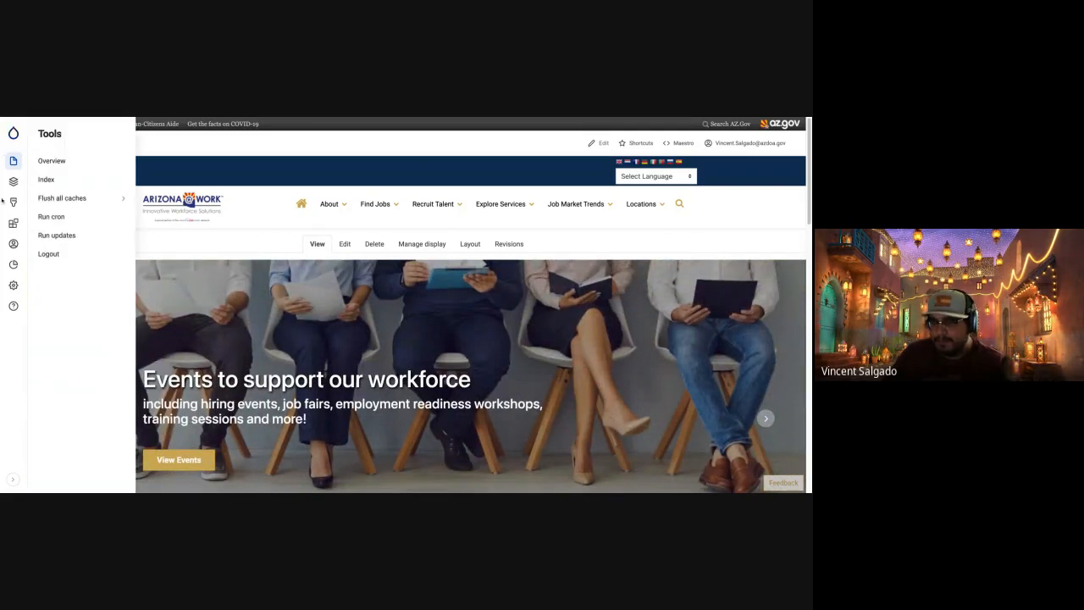
pyautogui.press('super+r')
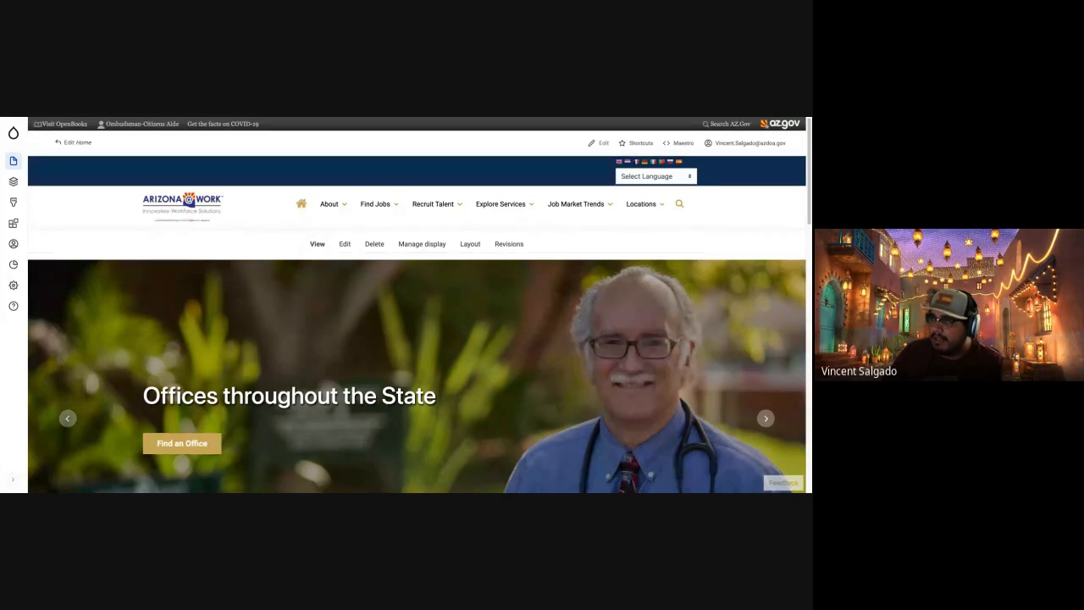
# Log in to the Arizona Training site with the username TrainingUser and the account password.
pyautogui.hotkey('ctrl', 'Tab')
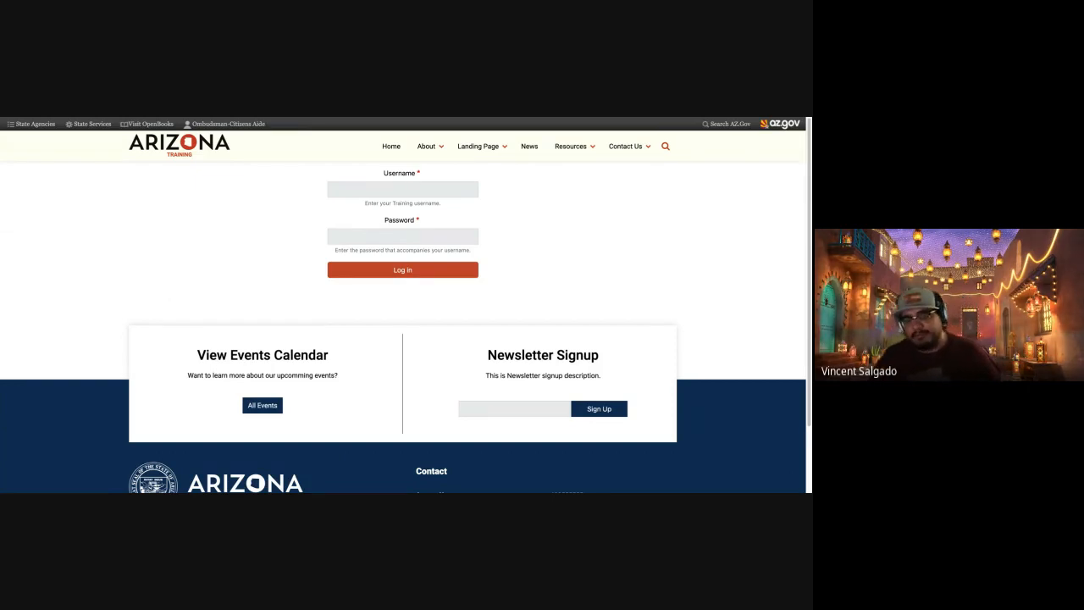
pyautogui.click(414, 185)
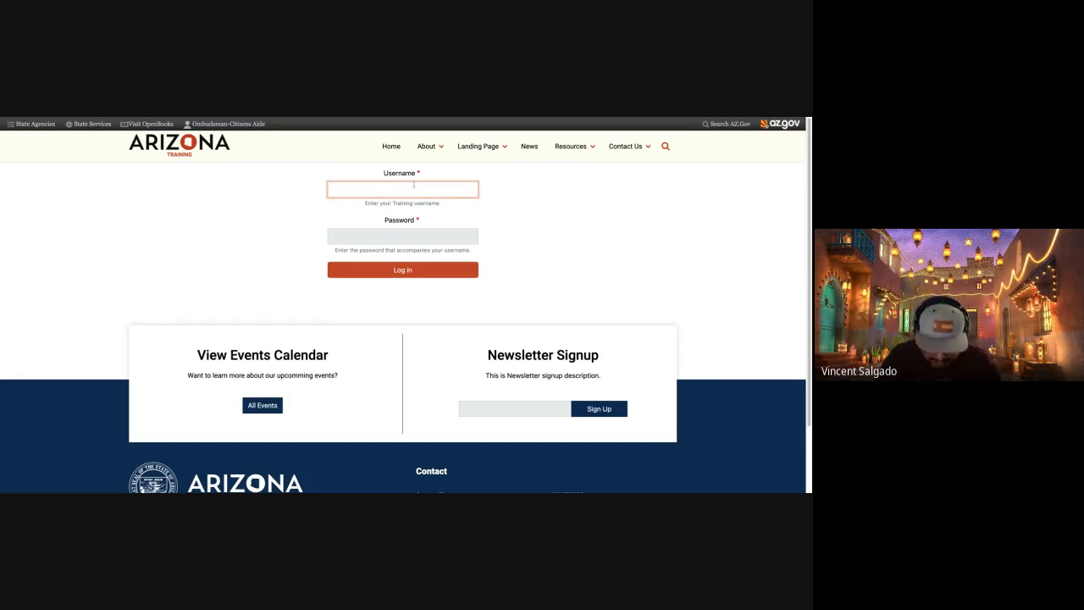
pyautogui.write('Training')
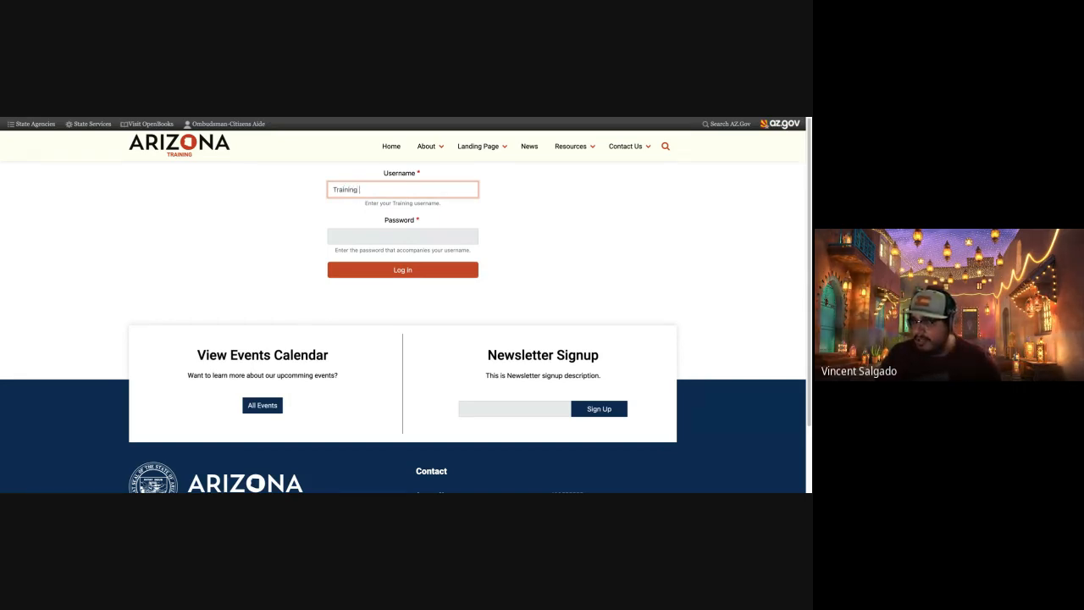
pyautogui.write(' User')
pyautogui.press('Tab')
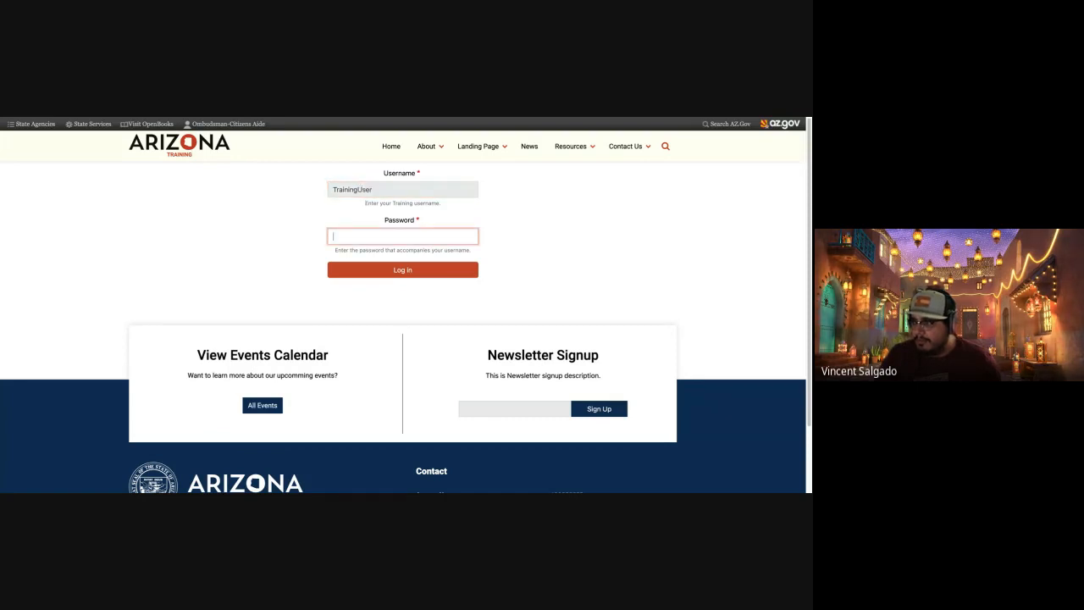
pyautogui.write('•••••••••••')
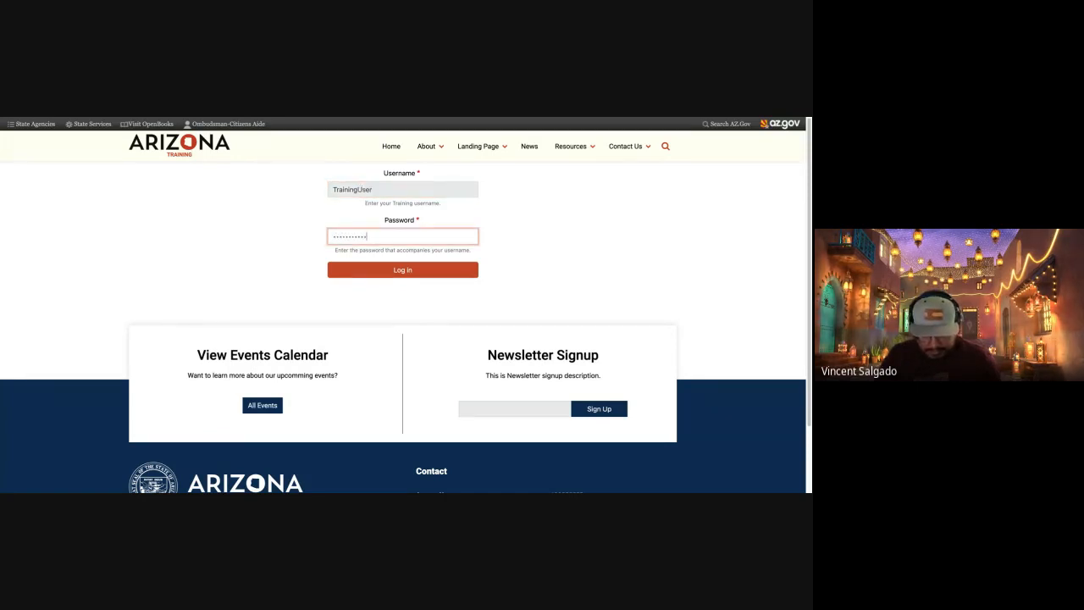
pyautogui.write('•')
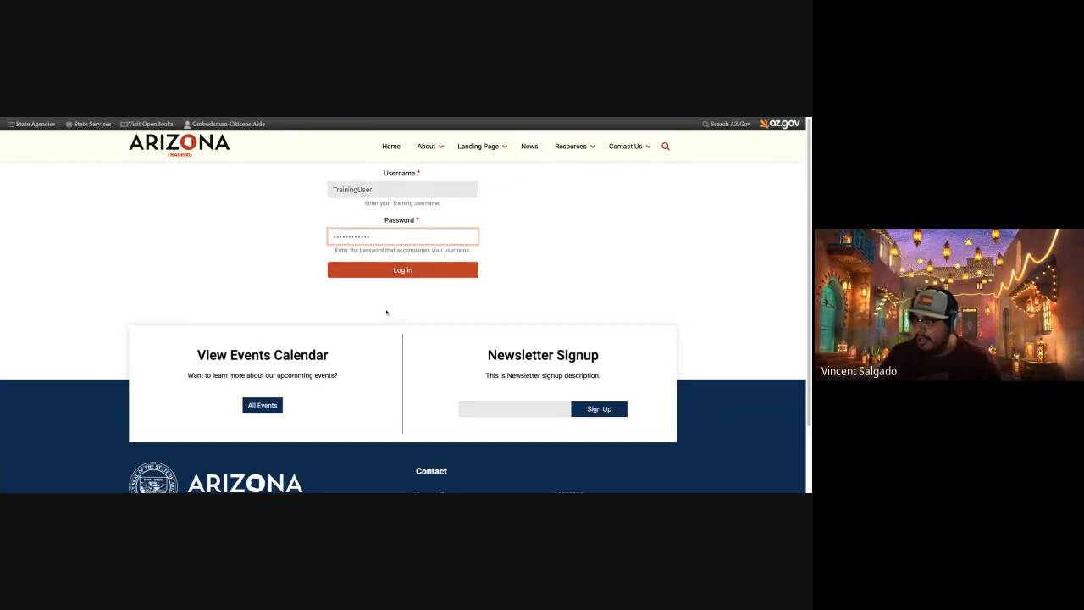
pyautogui.press('Return')
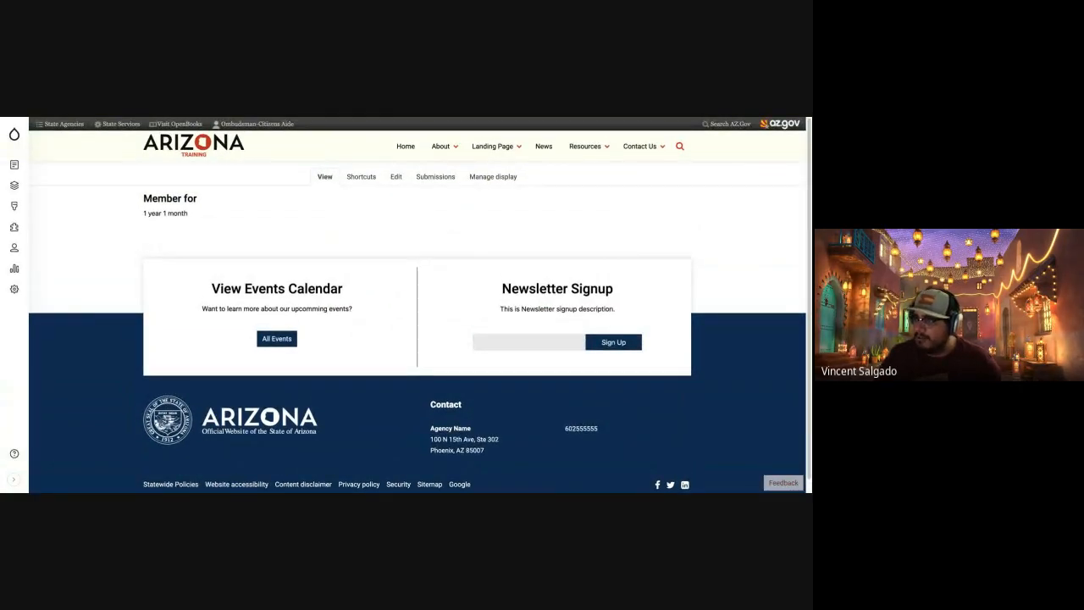
# View the Send feedback form on the training site and close it without submitting.
pyautogui.hotkey('alt', 'Tab')
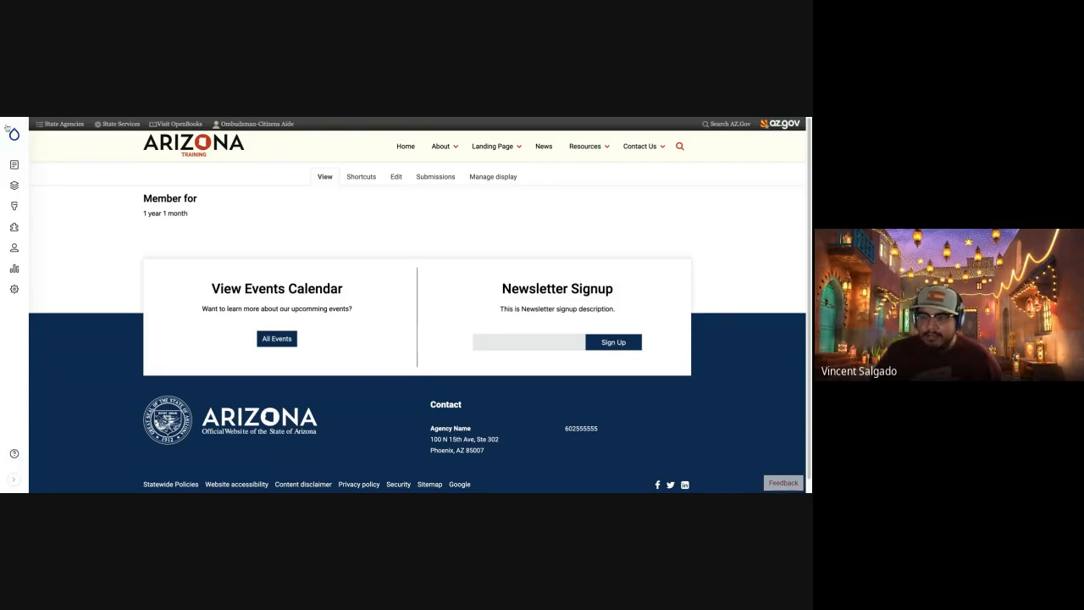
pyautogui.click(771, 482)
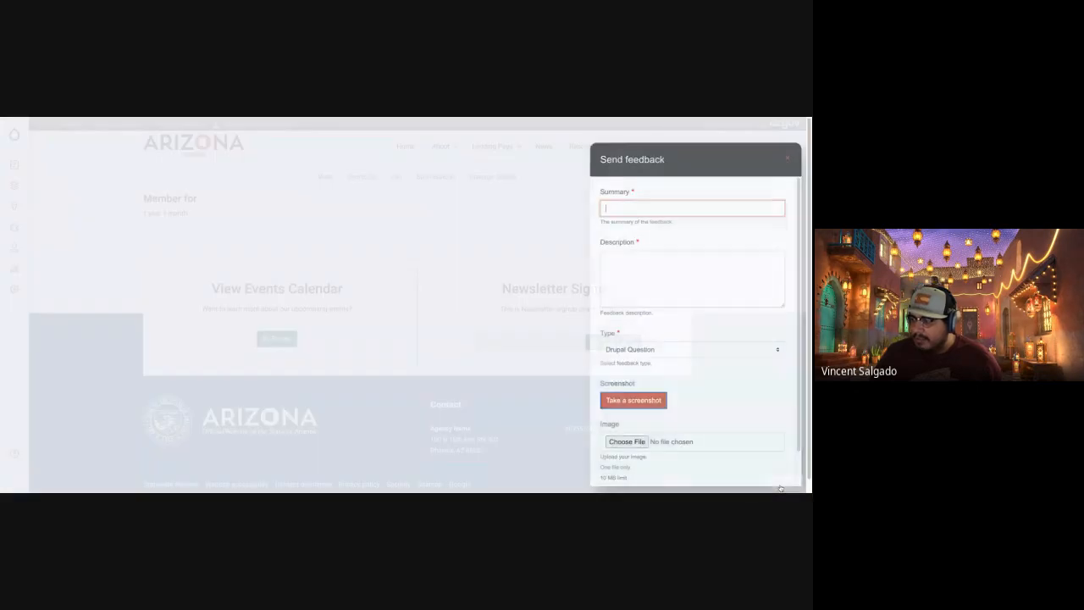
pyautogui.click(789, 160)
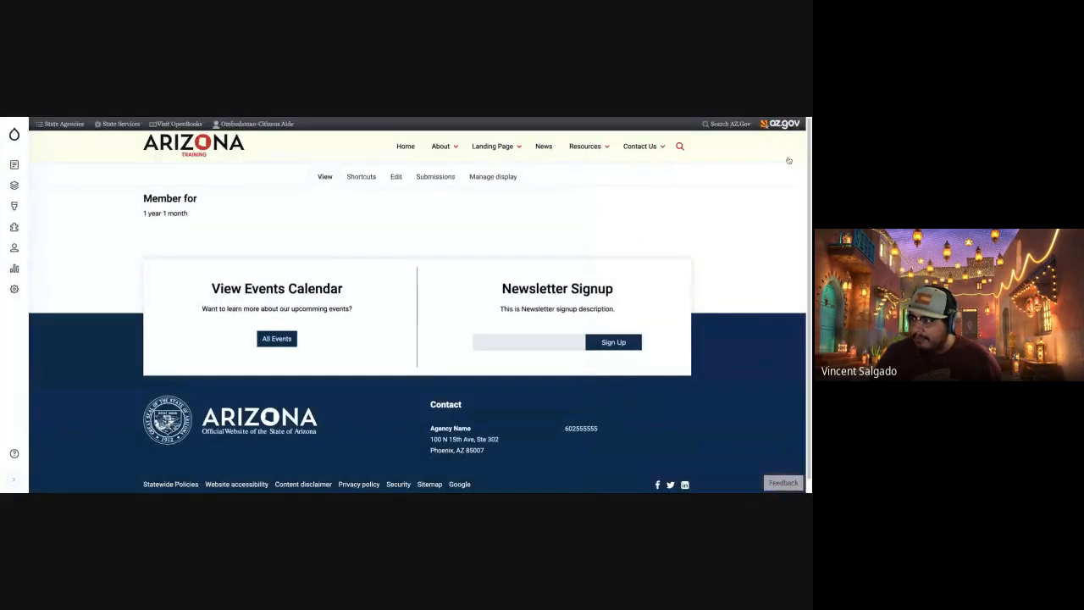
# Look through the administration sidebar's submenus, including Structure and Appearance.
pyautogui.moveTo(15, 135)
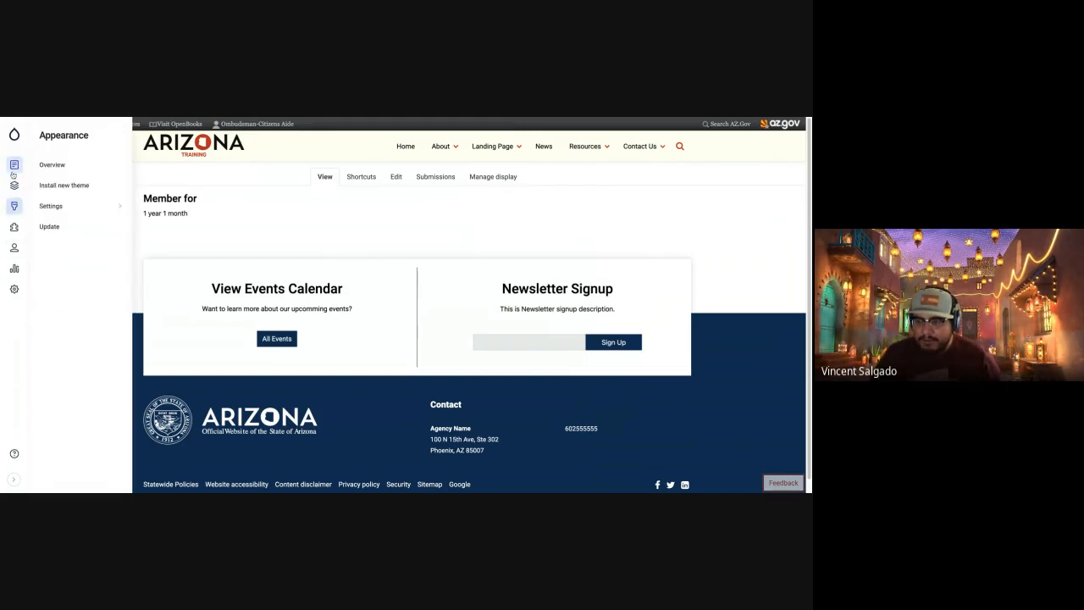
pyautogui.moveTo(14, 173)
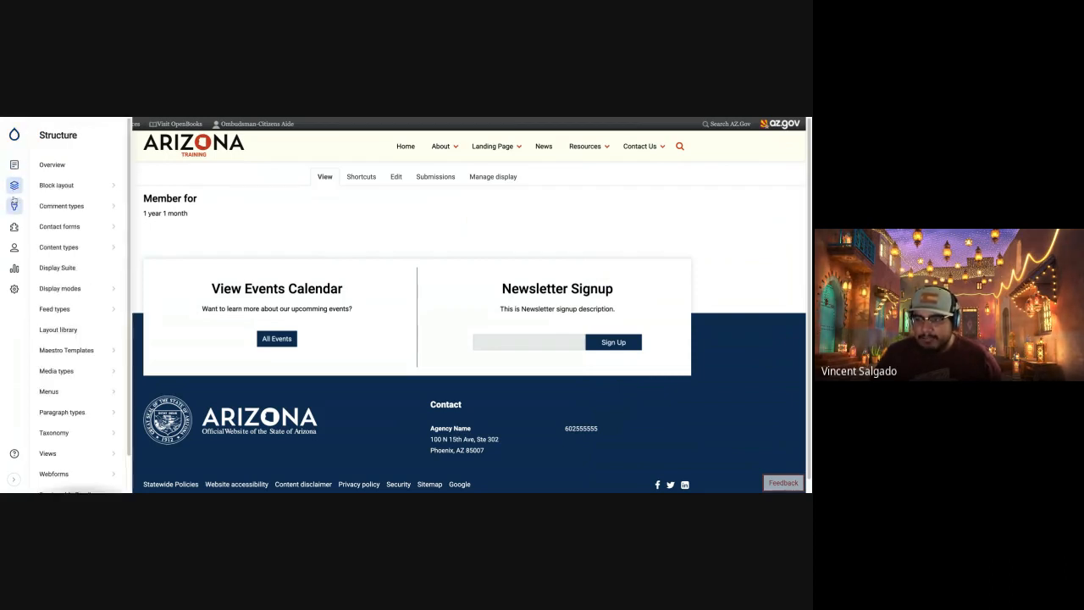
pyautogui.moveTo(16, 227)
pyautogui.moveTo(14, 248)
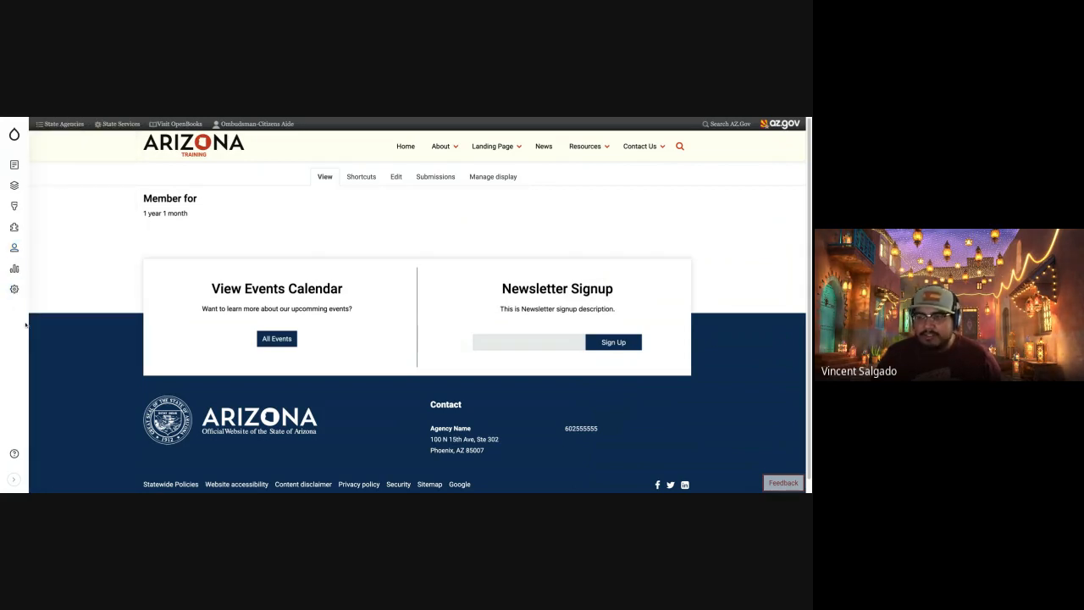
# Expand the administration sidebar to show its labels and go to the training site's home page.
pyautogui.click(15, 479)
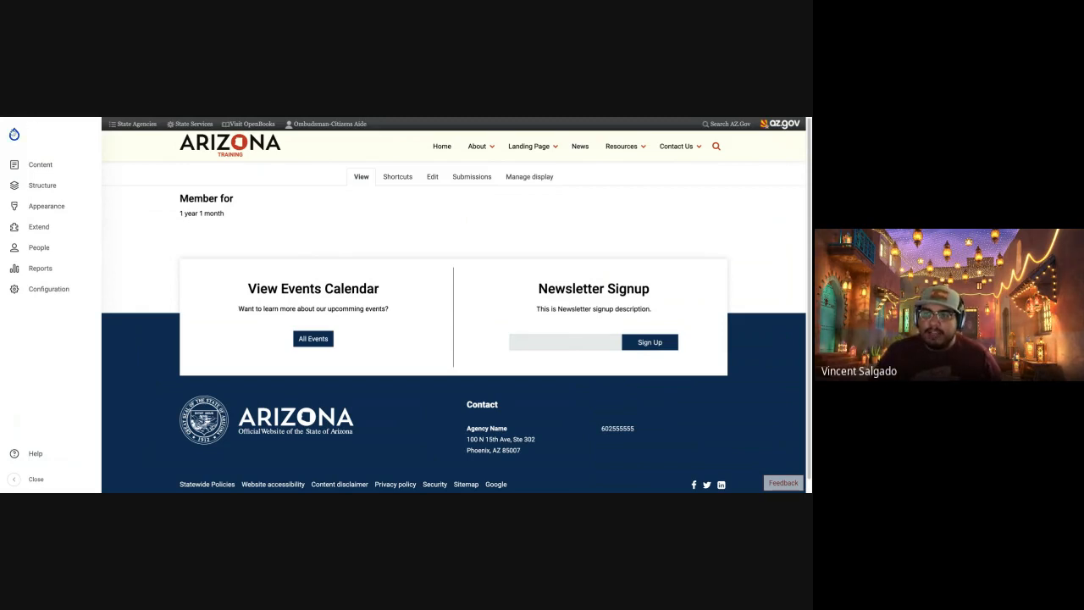
pyautogui.moveTo(49, 140)
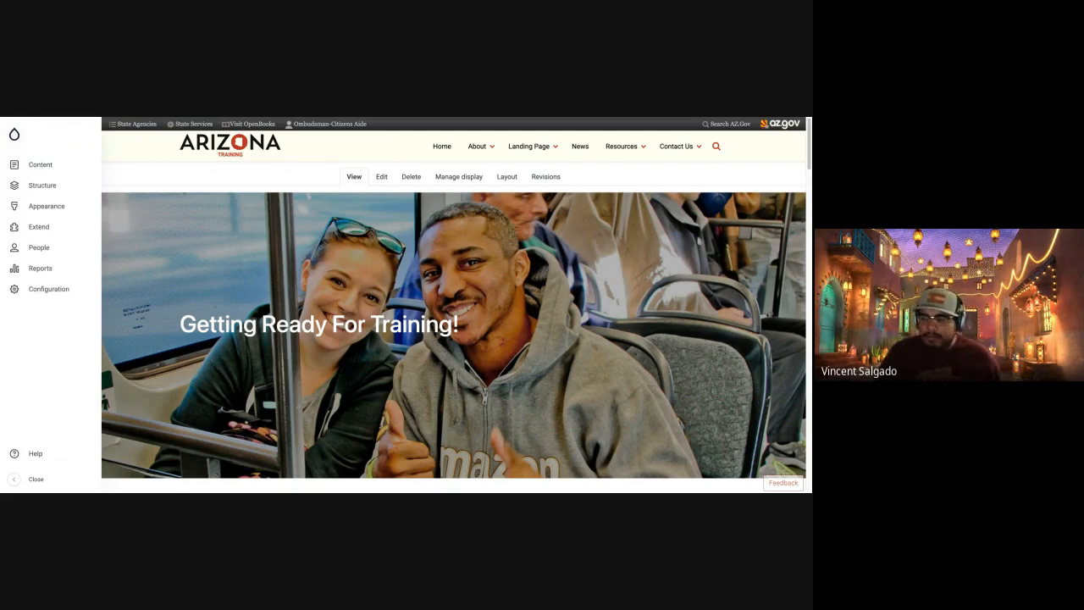
pyautogui.click(14, 134)
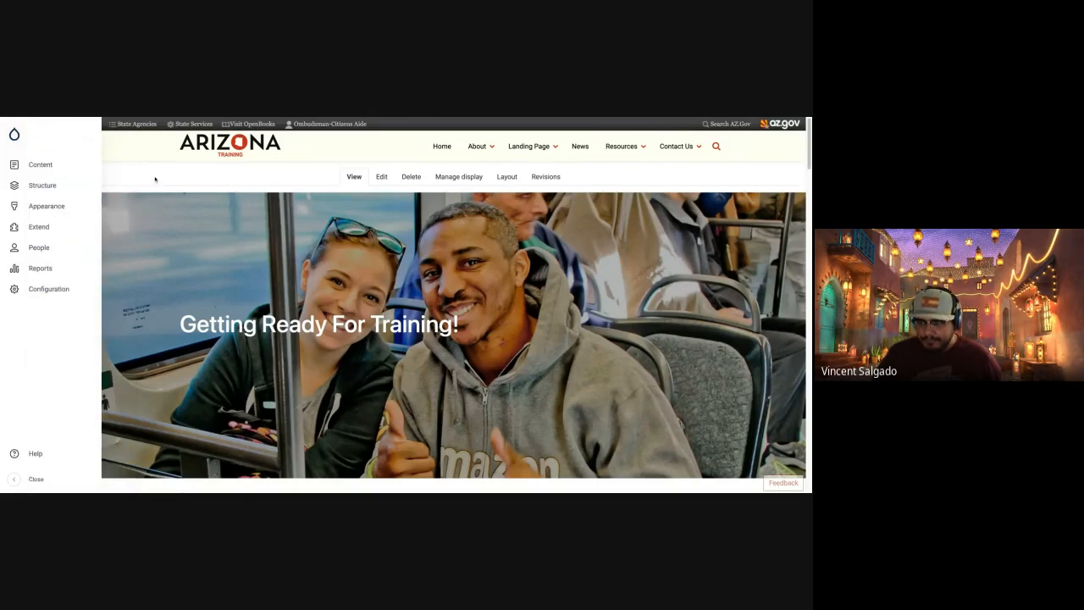
# Examine the options in the Content and Structure submenus of the administration sidebar.
pyautogui.moveTo(27, 165)
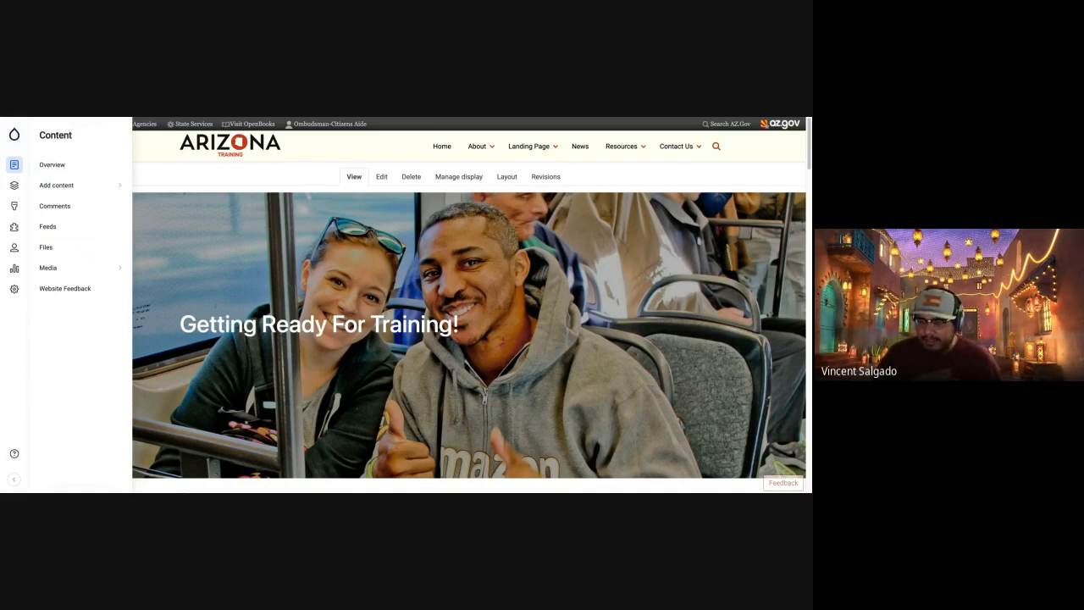
pyautogui.moveTo(15, 185)
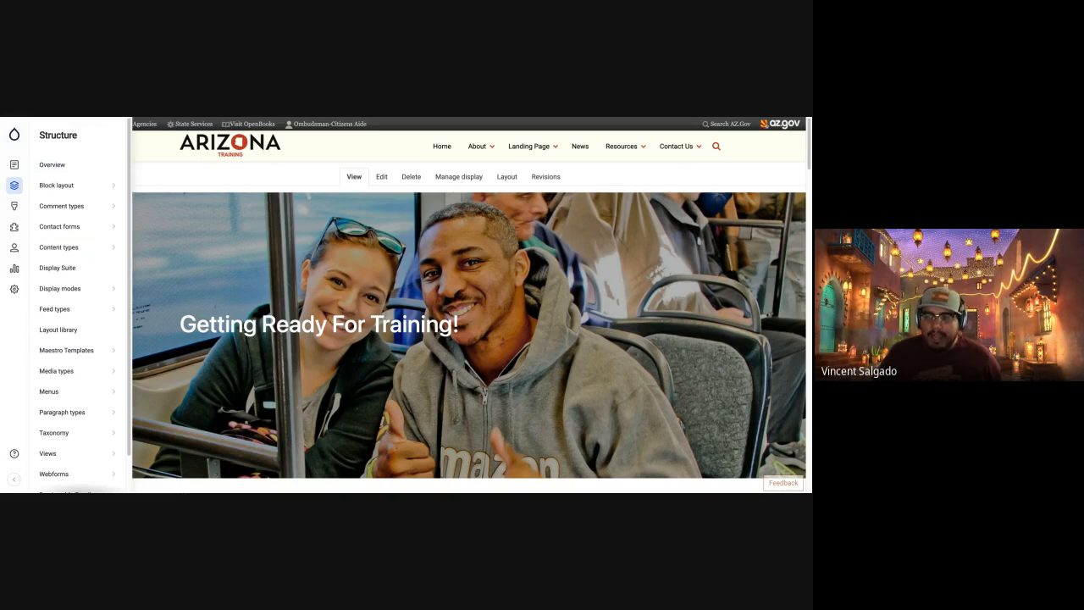
pyautogui.moveTo(58, 188)
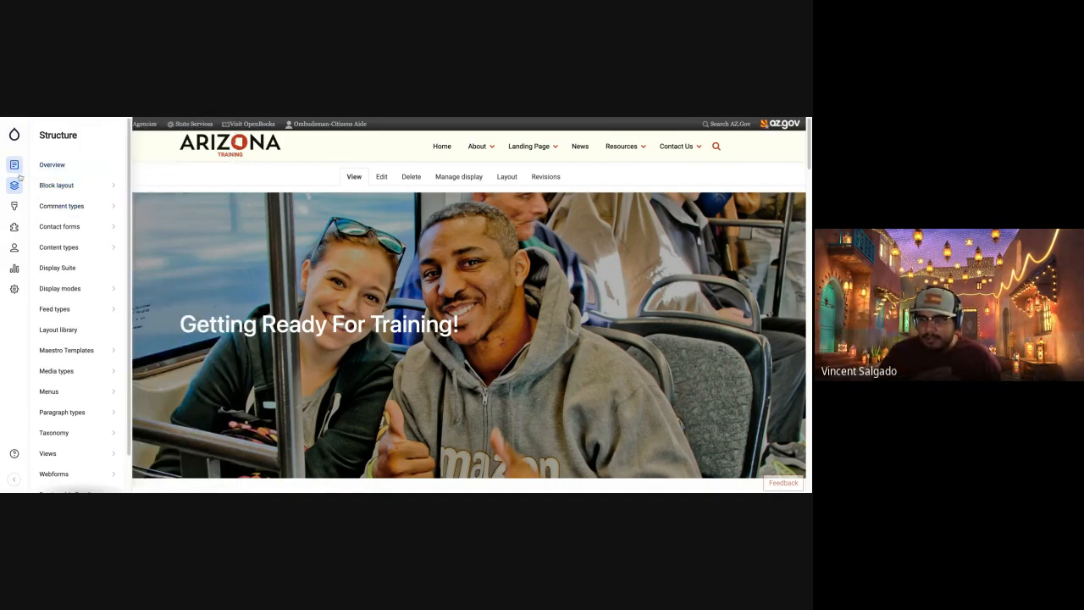
# Examine the Appearance, Extend, People, Reports and Configuration submenus of the administration sidebar.
pyautogui.moveTo(15, 208)
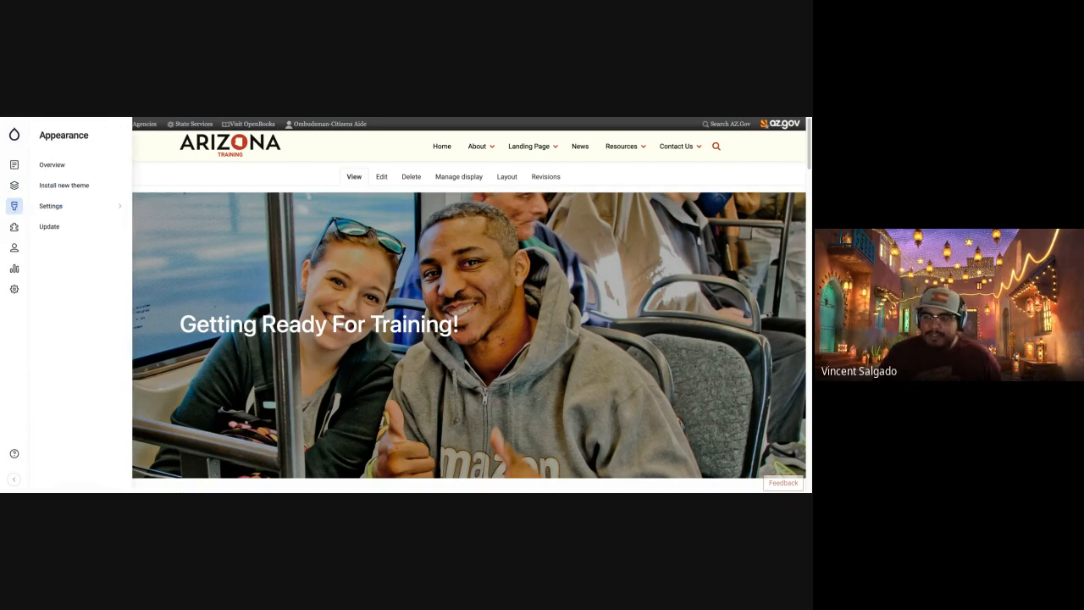
pyautogui.moveTo(14, 227)
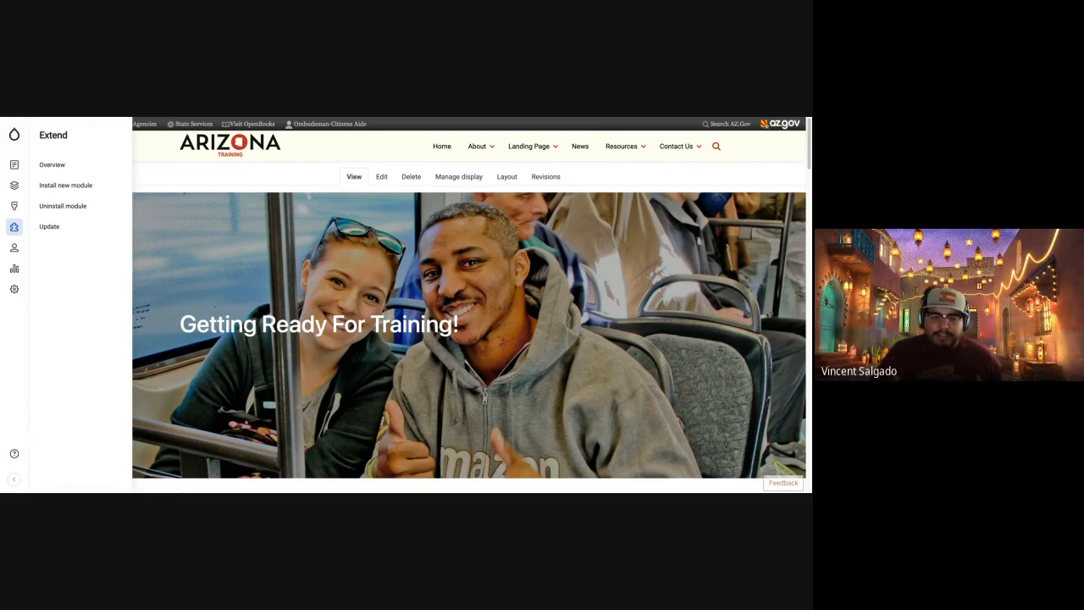
pyautogui.moveTo(15, 247)
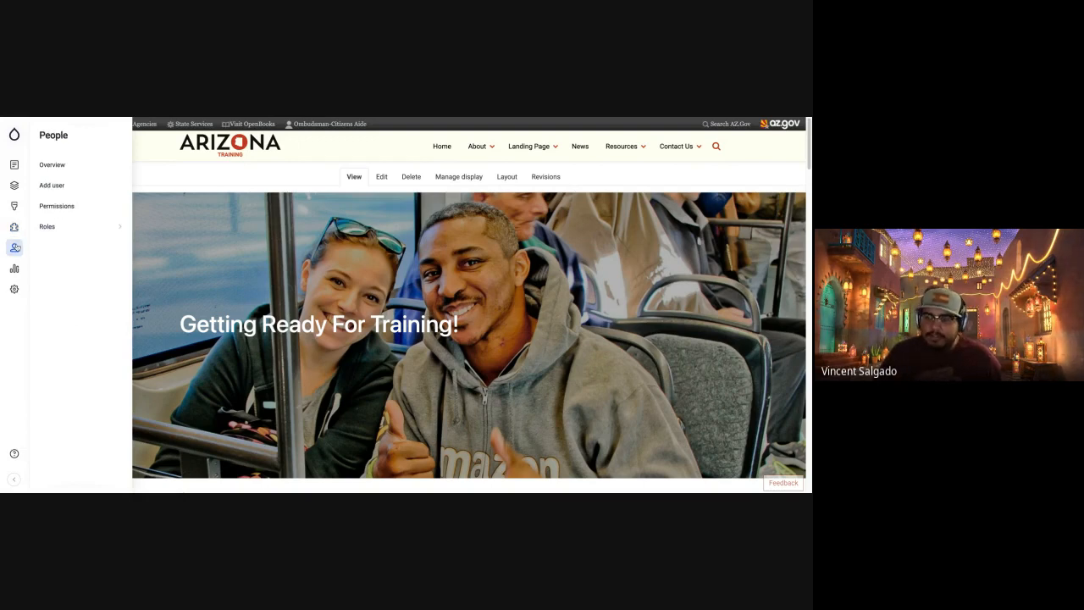
pyautogui.moveTo(14, 269)
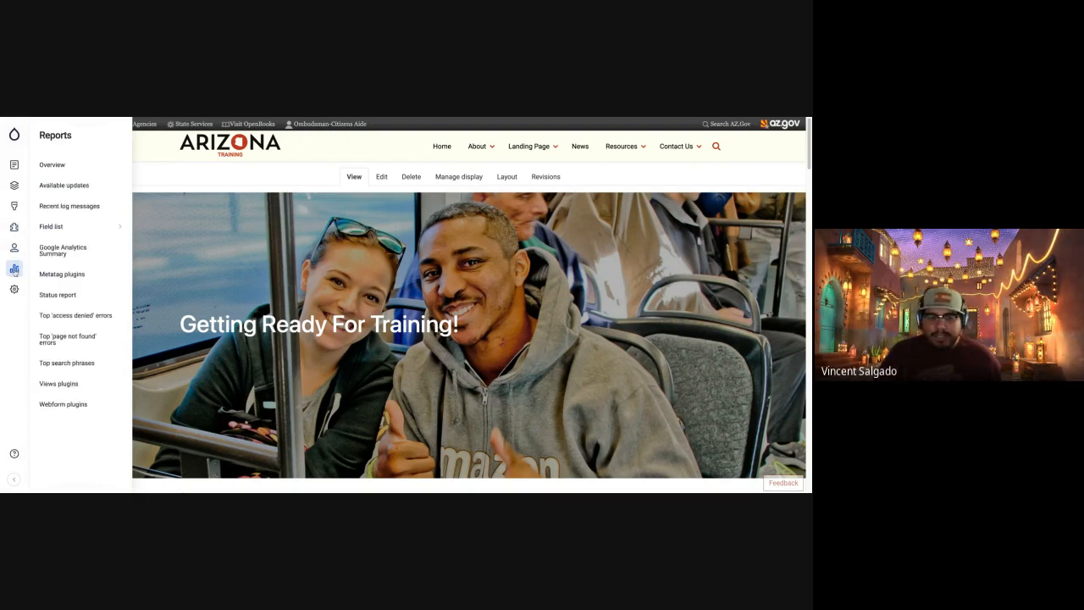
pyautogui.moveTo(8, 293)
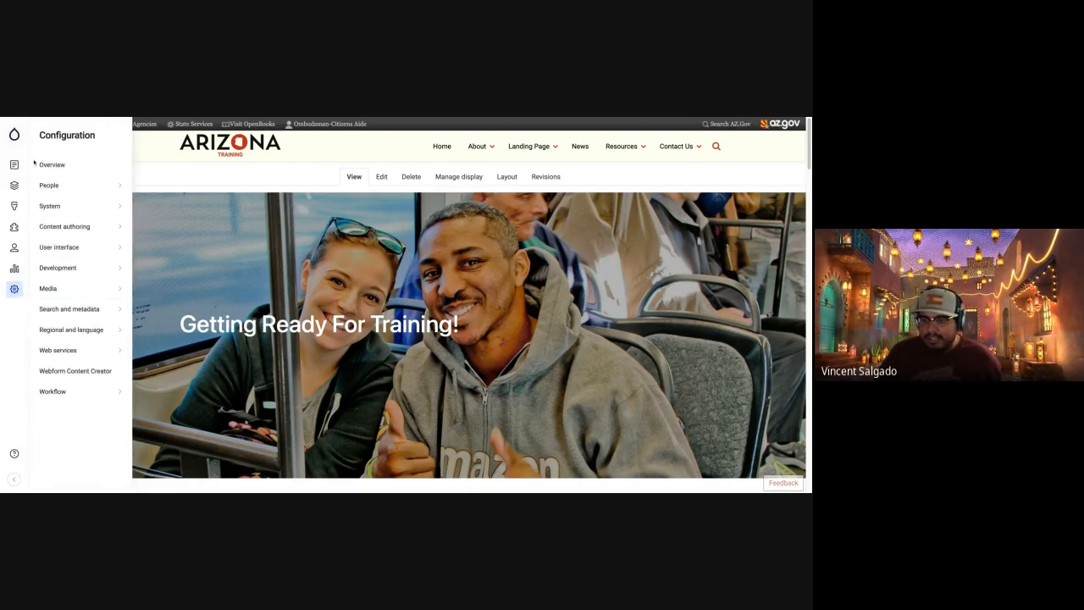
# Open the System configuration overview and try to access its Global alert settings.
pyautogui.click(79, 208)
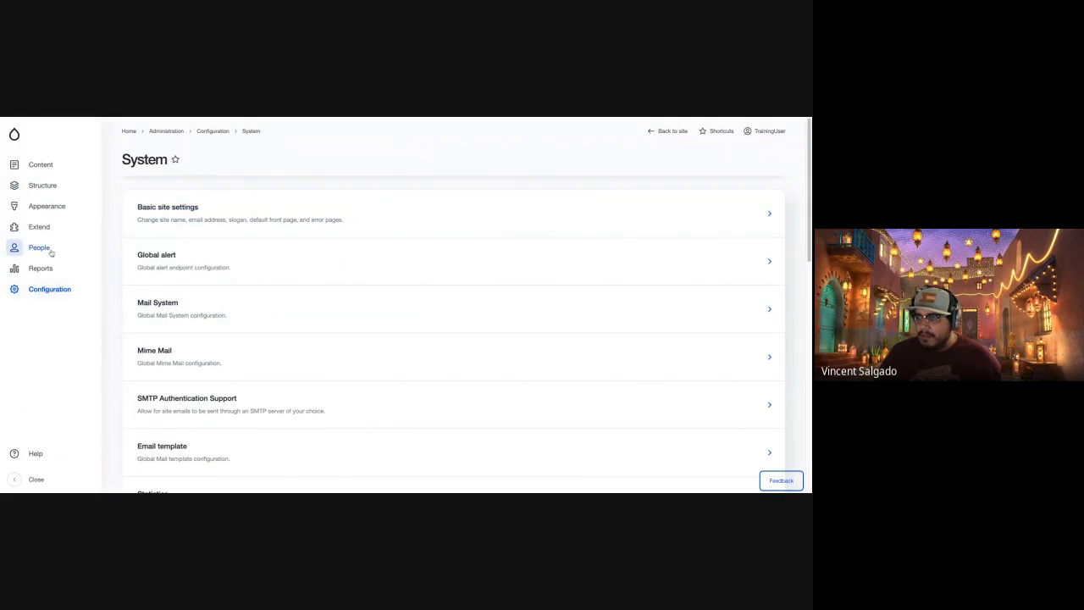
pyautogui.click(311, 265)
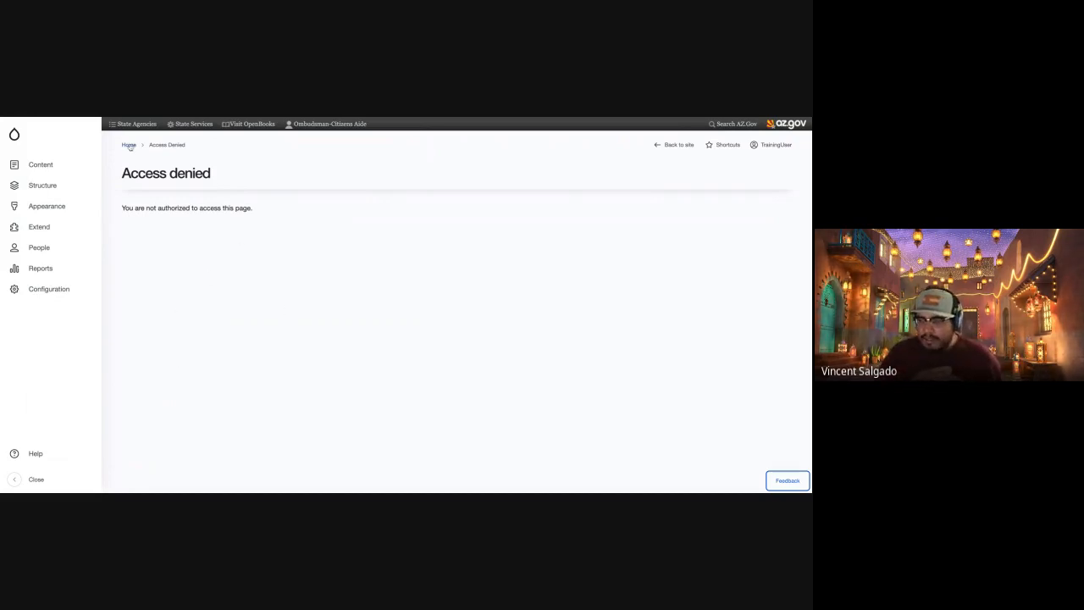
pyautogui.moveTo(122, 172); pyautogui.dragTo(278, 213)
pyautogui.click(278, 213)
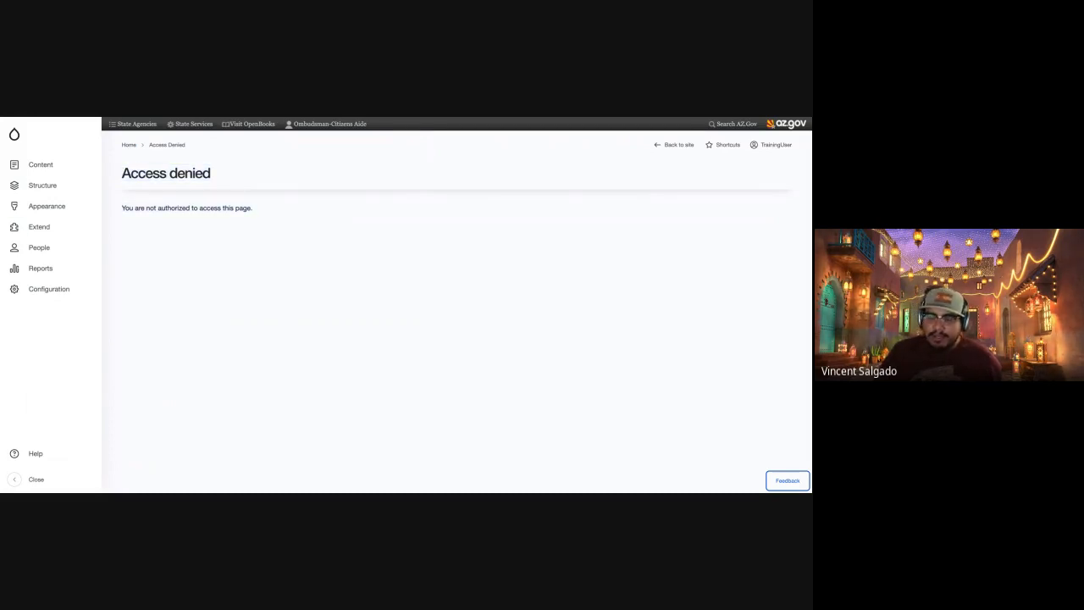
# Return to the training site's home page and collapse the administration sidebar.
pyautogui.click(14, 133)
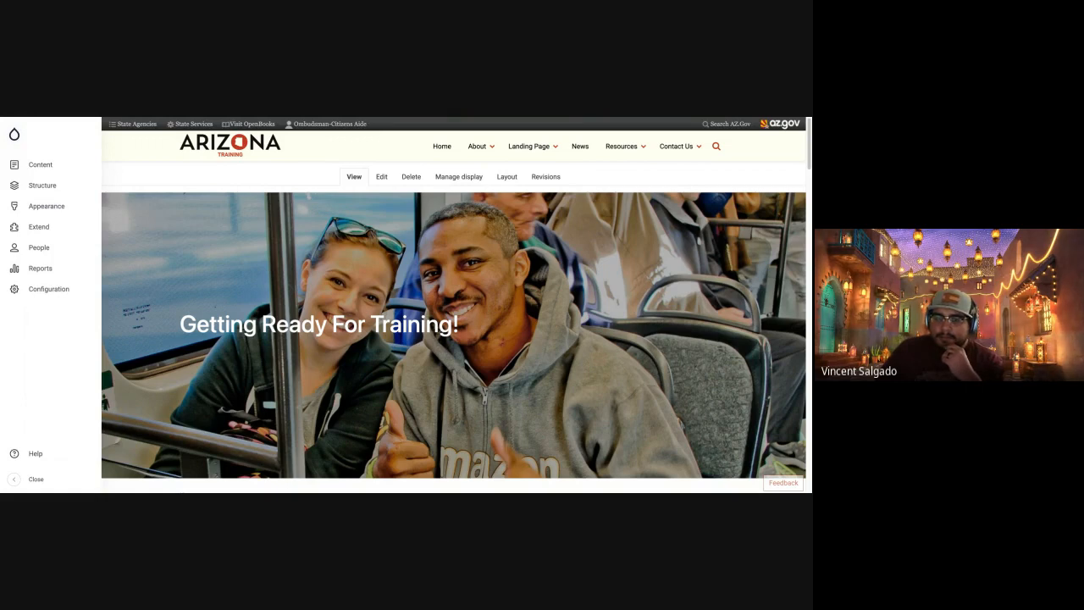
pyautogui.click(26, 481)
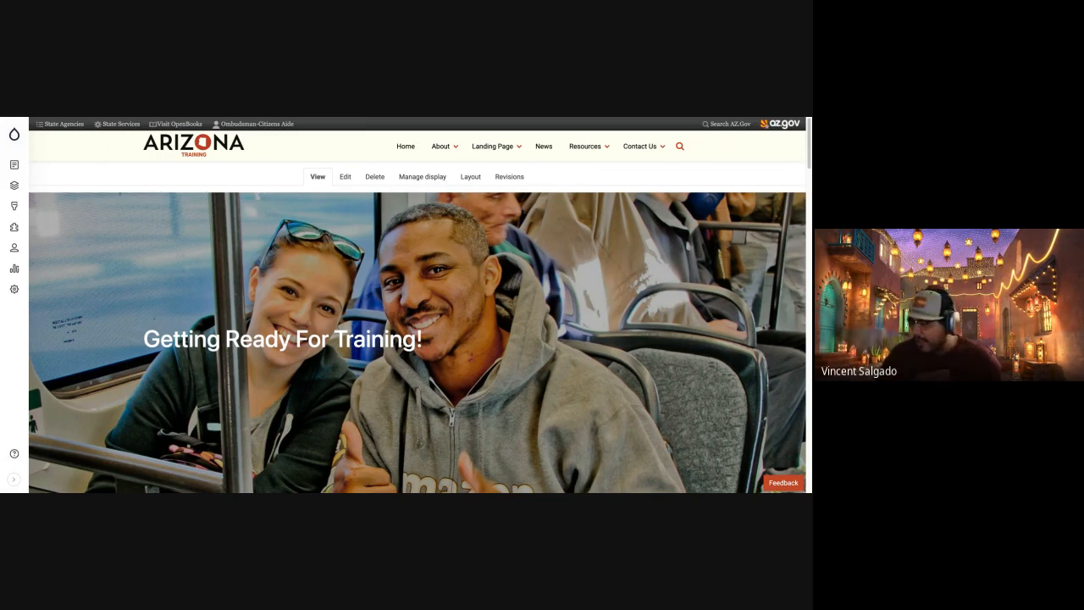
# Open the Send feedback form and enter "Slideshow Not Working" as the summary.
pyautogui.click(784, 482)
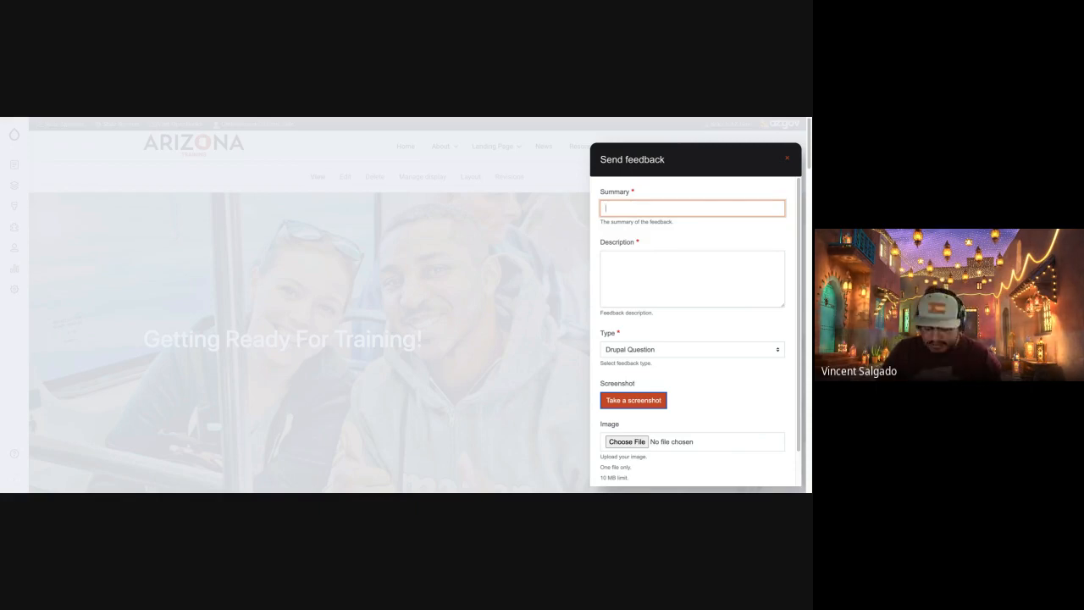
pyautogui.write('deshow not ')
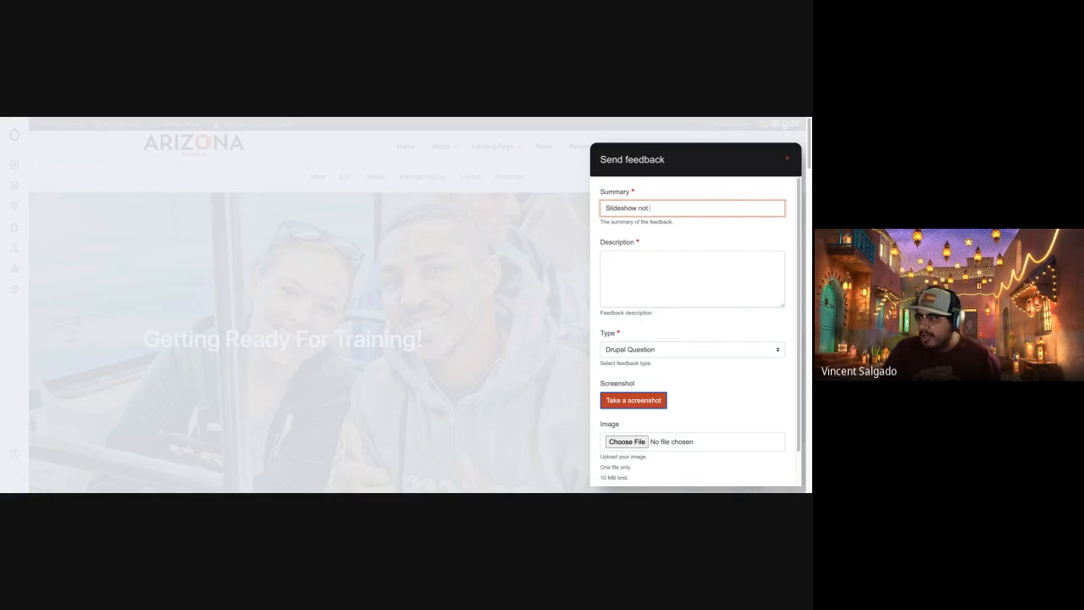
pyautogui.write('work')
pyautogui.press('BackSpace')
pyautogui.press('BackSpace')
pyautogui.press('BackSpace')
pyautogui.press('BackSpace')
pyautogui.press('BackSpace')
pyautogui.press('BackSpace')
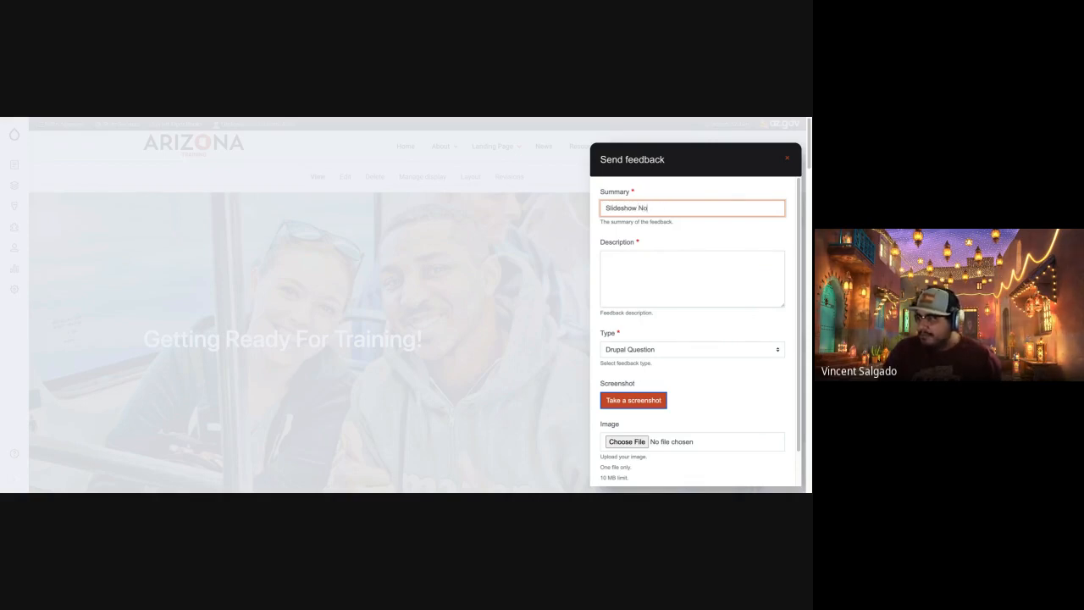
pyautogui.write('t work')
pyautogui.press('BackSpace')
pyautogui.press('BackSpace')
pyautogui.press('BackSpace')
pyautogui.press('BackSpace')
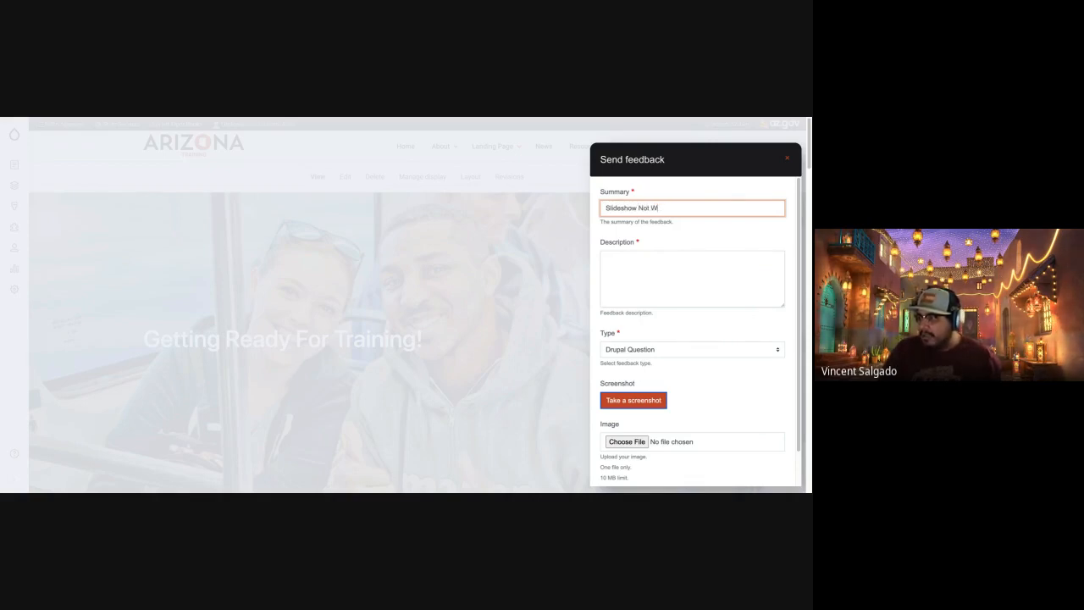
pyautogui.write('rk')
pyautogui.press('BackSpace')
pyautogui.press('BackSpace')
pyautogui.press('BackSpace')
pyautogui.write('orking')
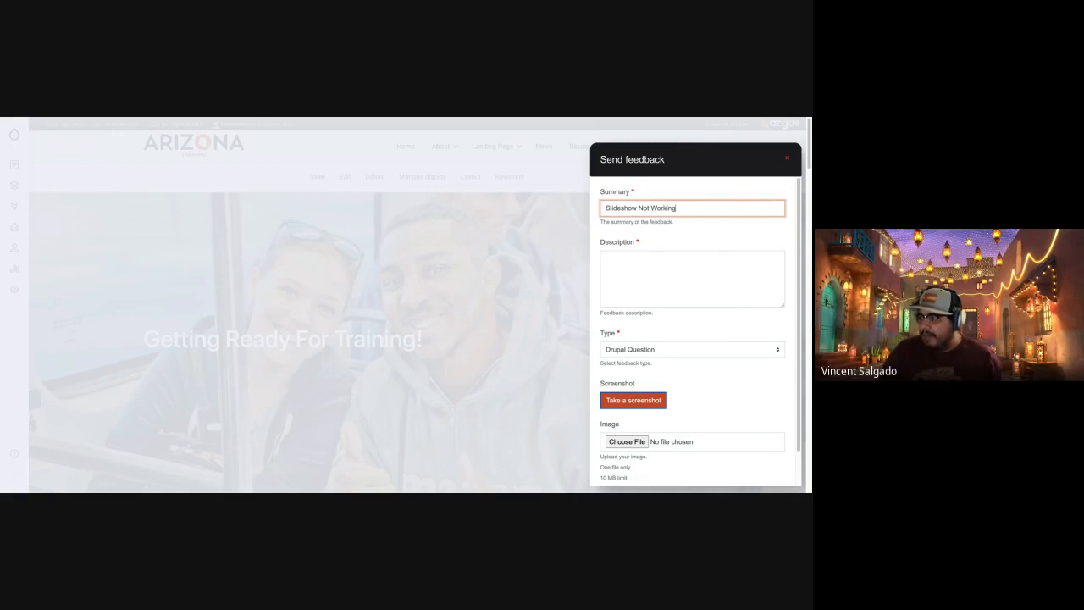
# Enter "Detailed" as the feedback description and set the type to "General Issue, Problem or question".
pyautogui.click(645, 252)
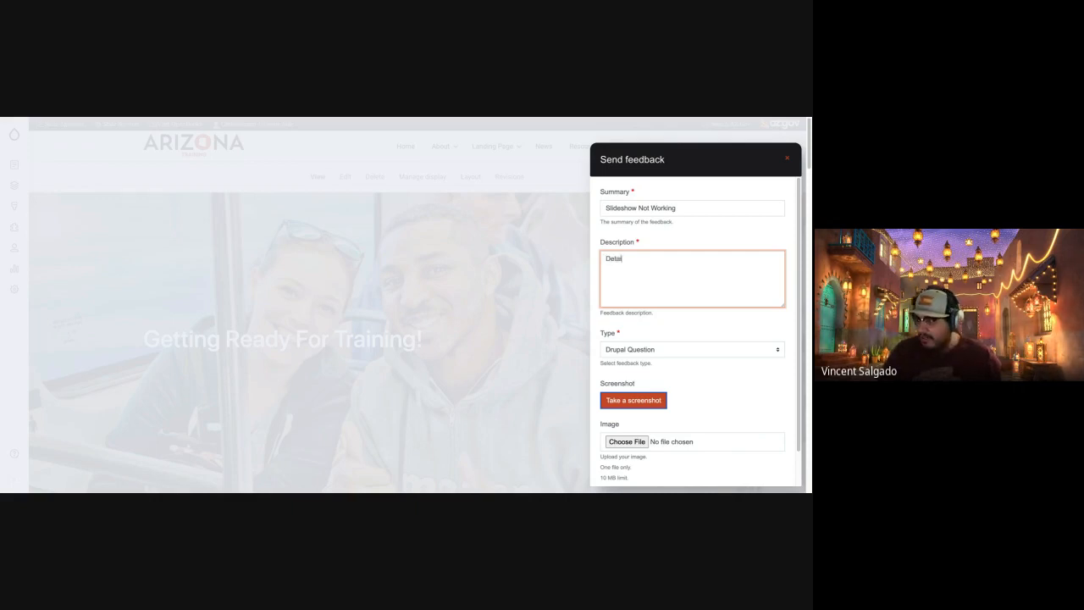
pyautogui.write('led')
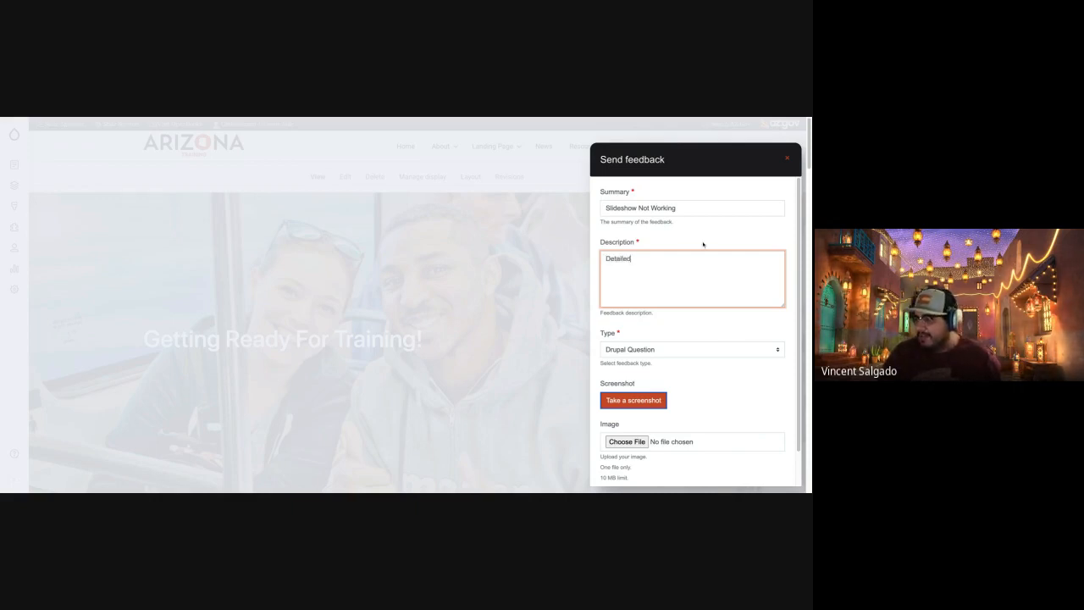
pyautogui.click(633, 349)
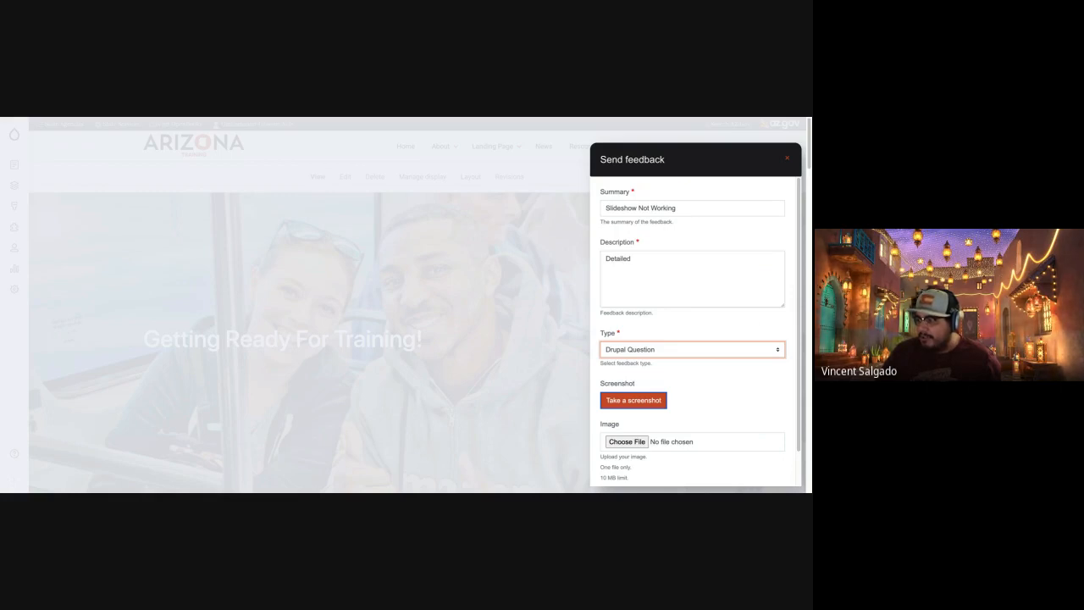
pyautogui.click(709, 399)
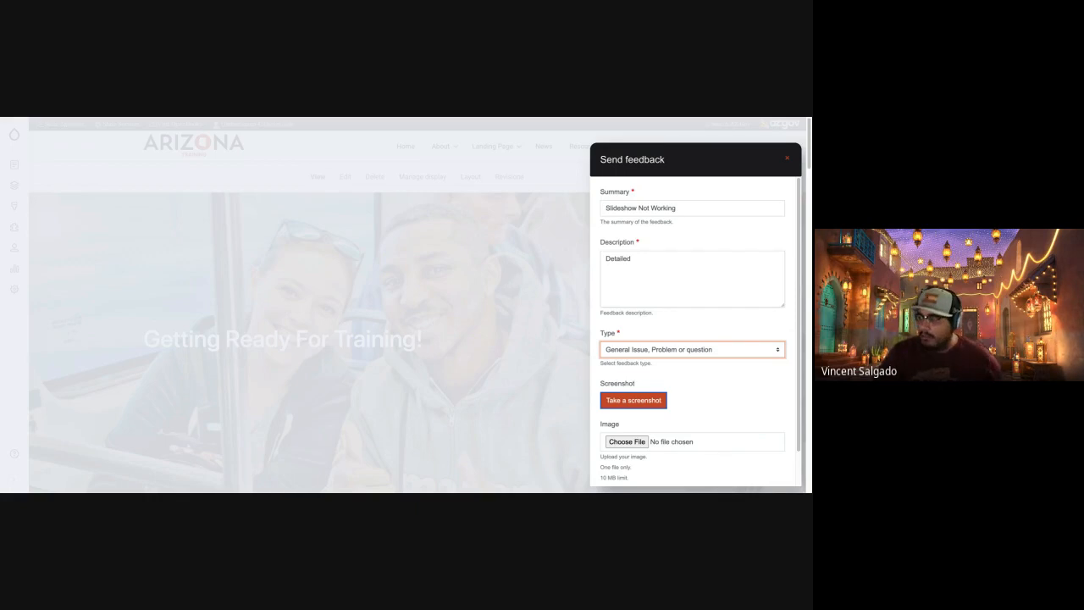
# Start a feedback screenshot, highlight the area around the banner title and black out the View, Edit and Delete tabs.
pyautogui.scroll(-2, 714, 412)
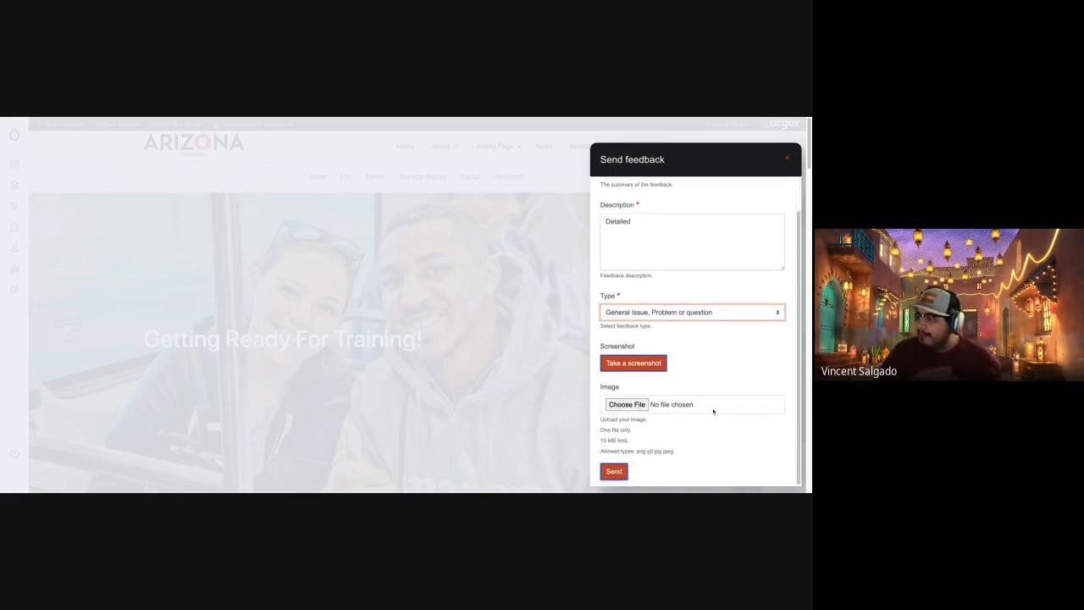
pyautogui.scroll(2, 714, 412)
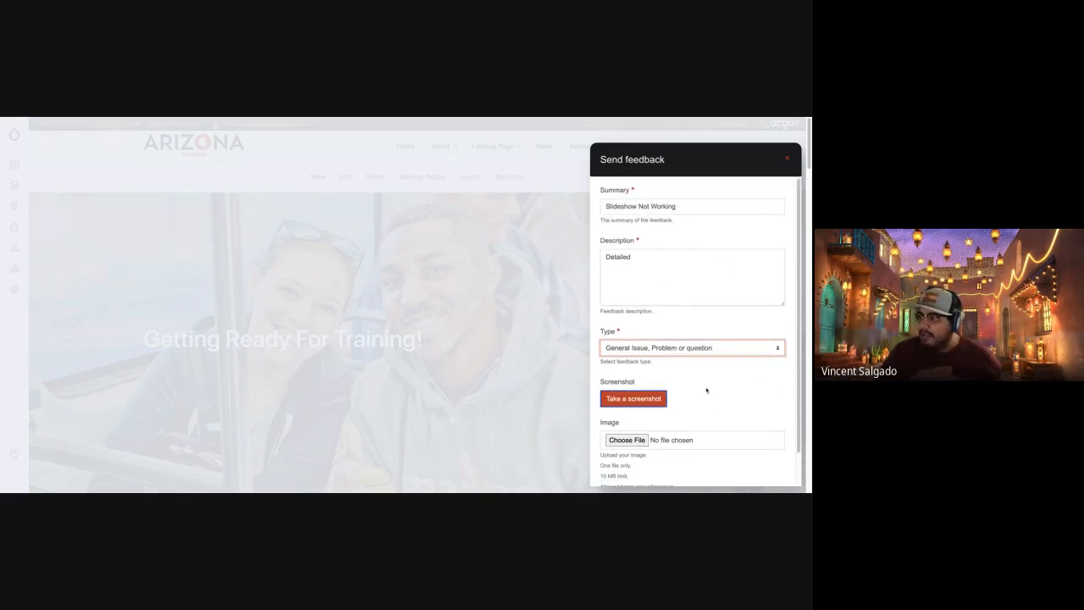
pyautogui.scroll(-1, 706, 391)
pyautogui.click(608, 366)
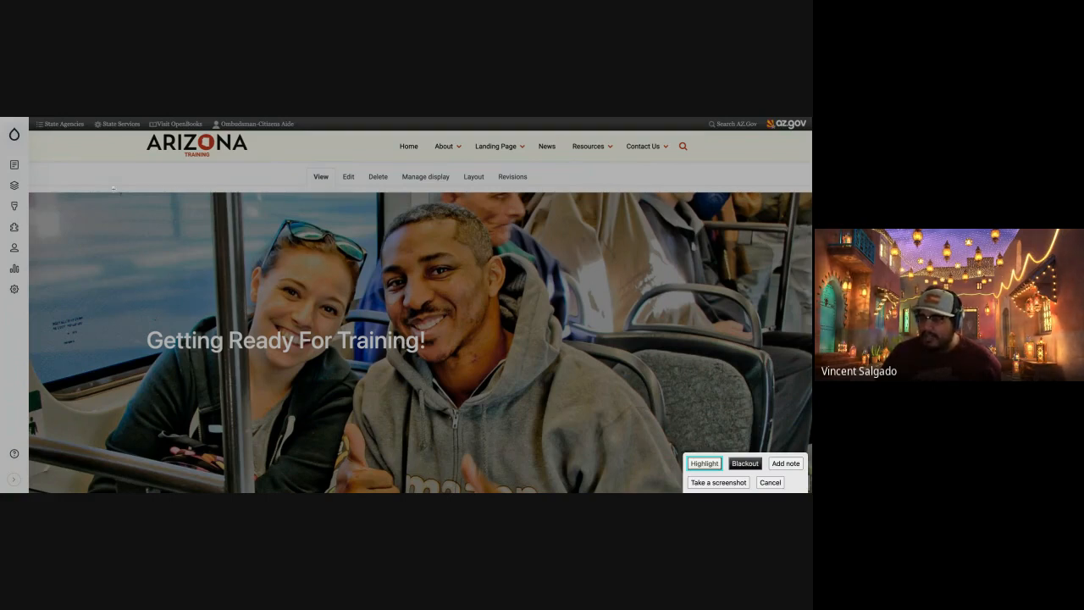
pyautogui.moveTo(93, 282); pyautogui.dragTo(492, 398)
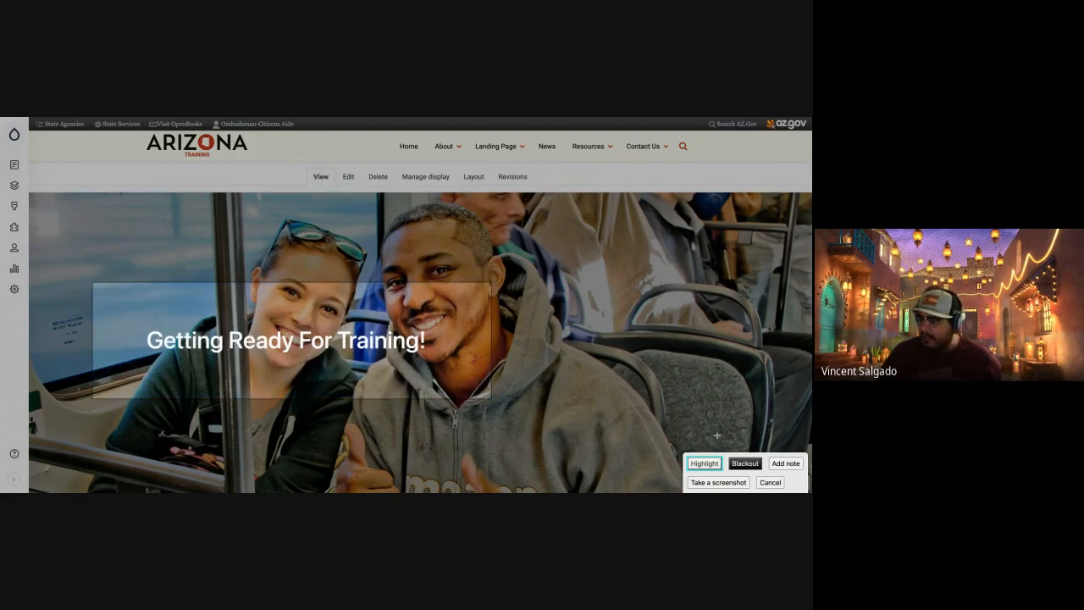
pyautogui.click(746, 464)
pyautogui.moveTo(290, 169); pyautogui.dragTo(408, 194)
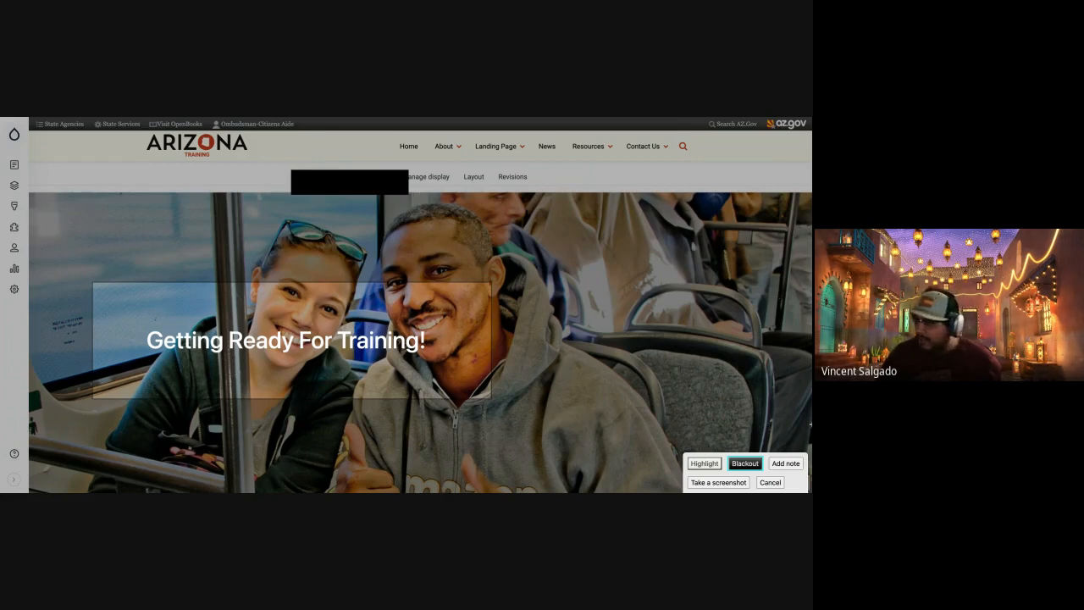
# Add the note "This is where I'm seeing the issue" beside the highlighted area and capture the screenshot.
pyautogui.click(785, 464)
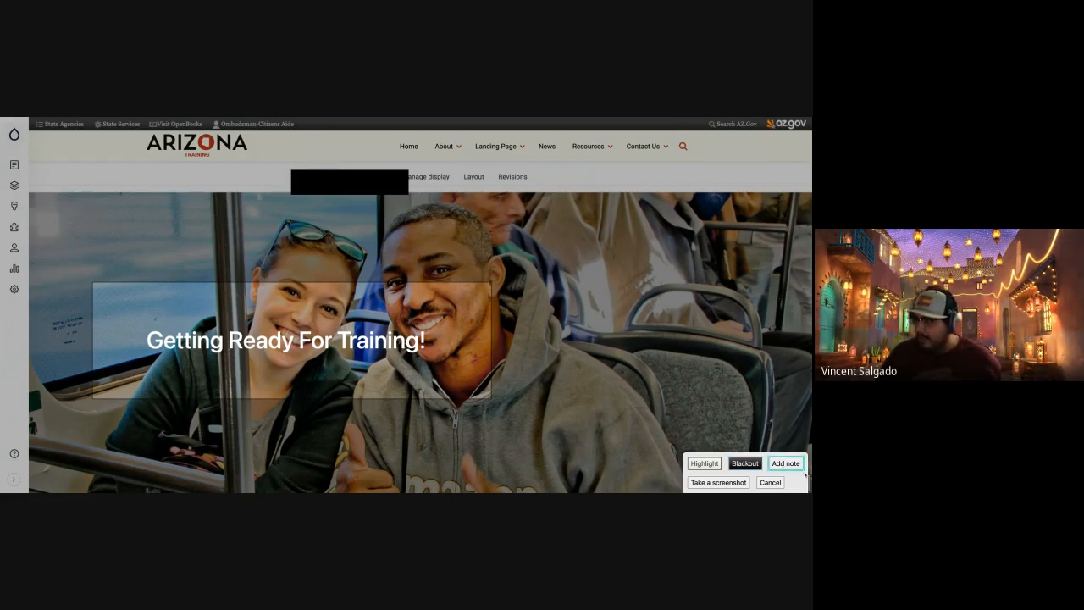
pyautogui.click(563, 291)
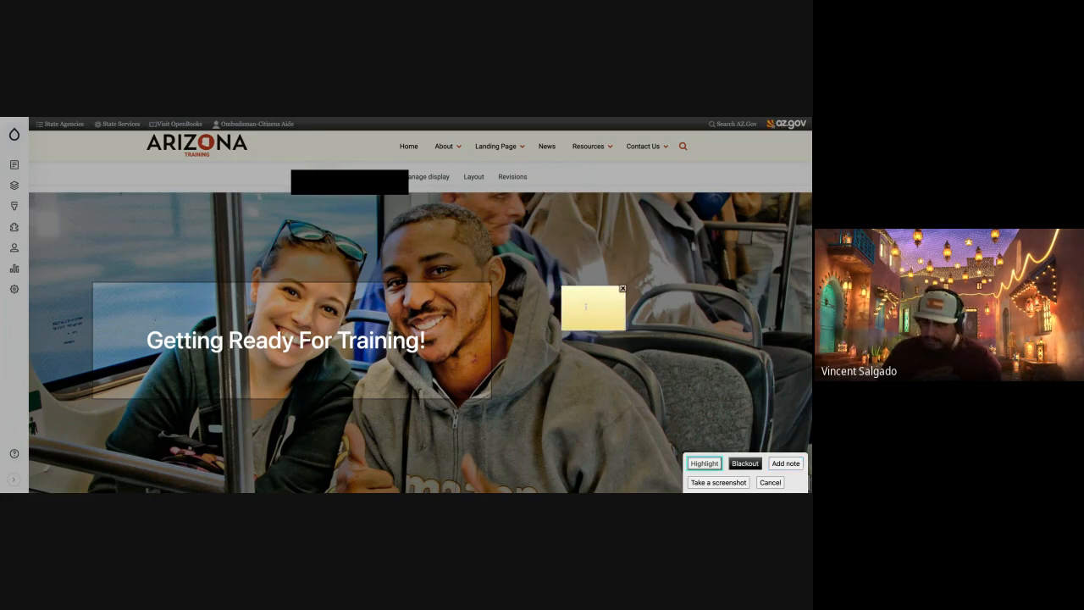
pyautogui.write("This is where I'm se")
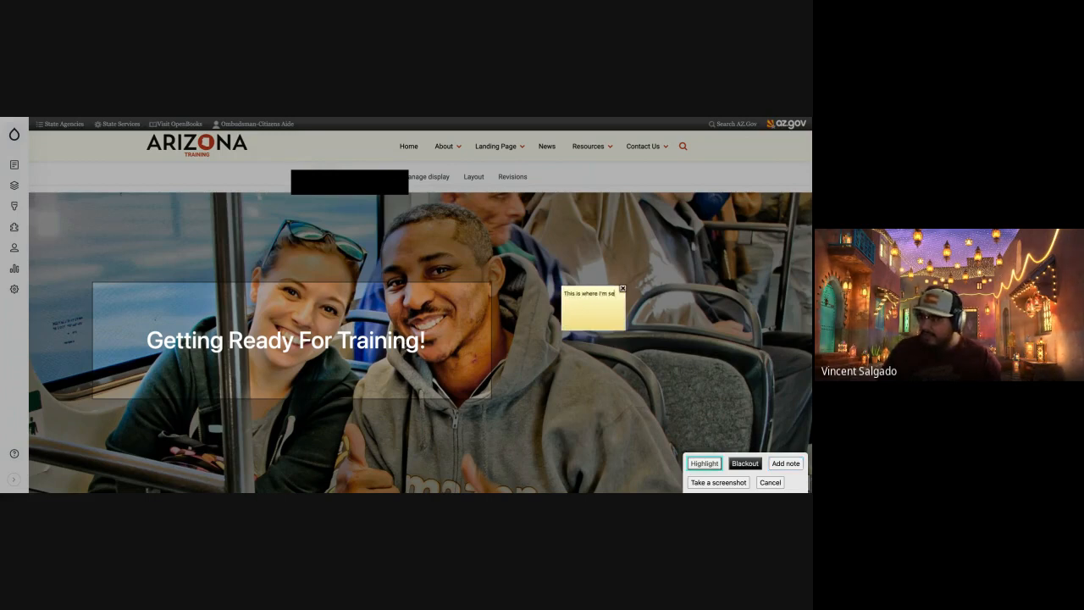
pyautogui.write('eing the issue')
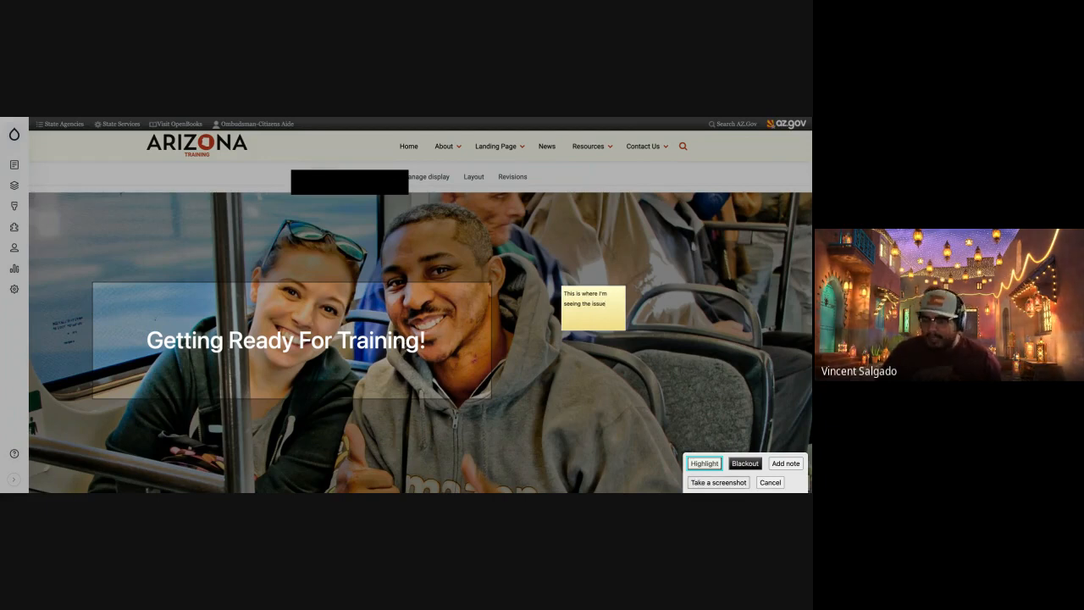
pyautogui.click(719, 482)
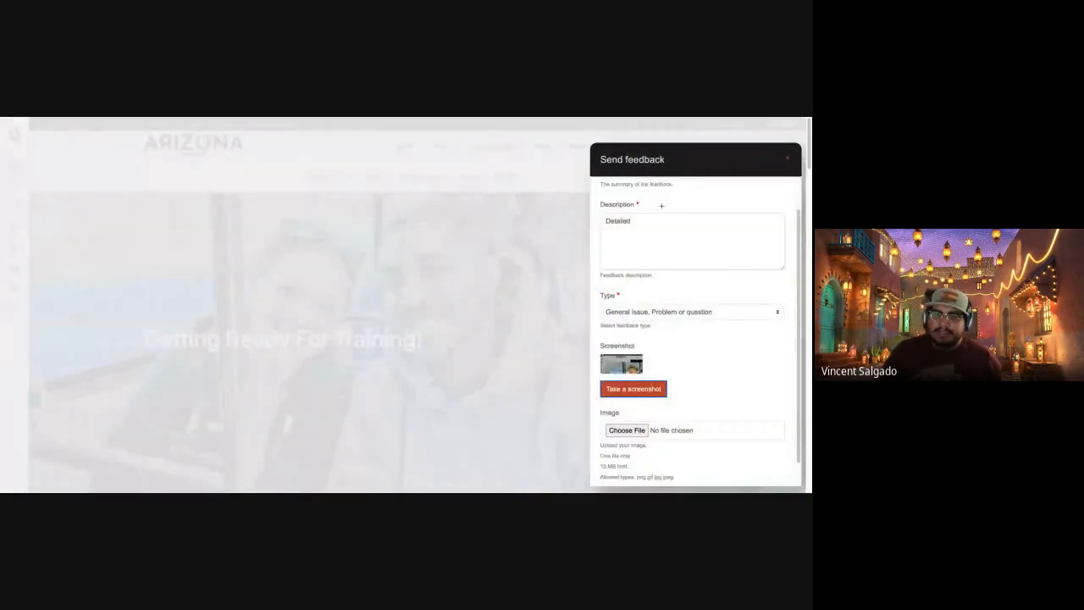
# Check the rest of the filled-in feedback form and close it without sending.
pyautogui.scroll(-1, 725, 400)
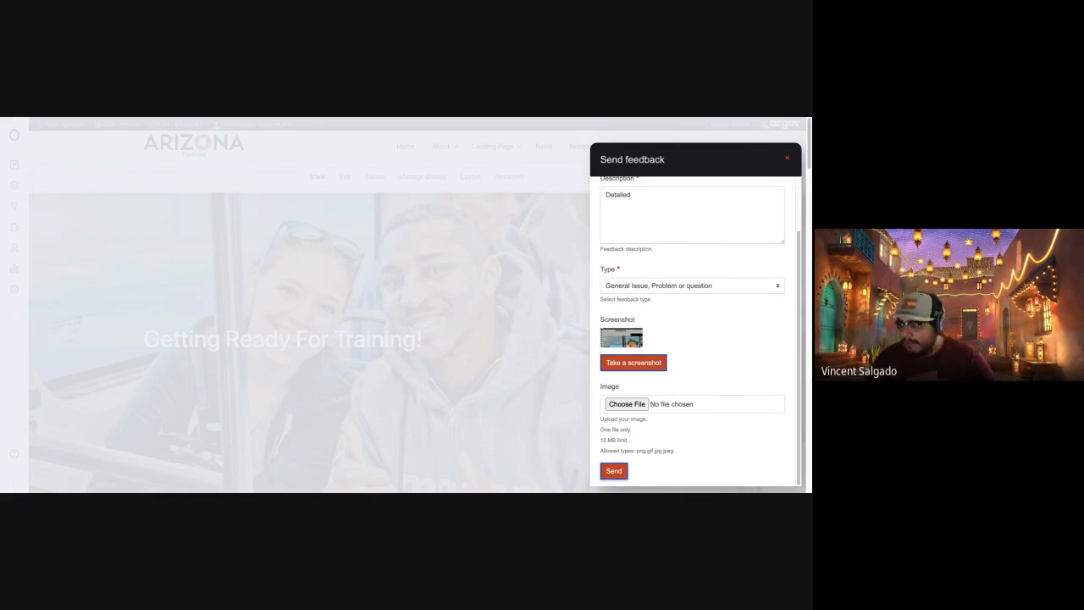
pyautogui.click(787, 157)
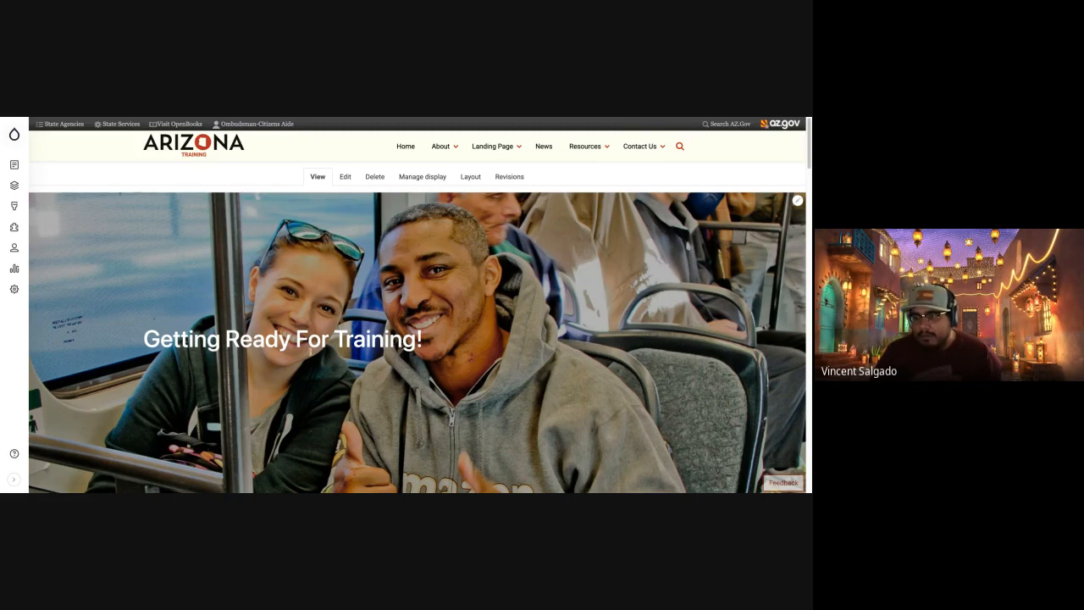
# Look through the home page's content, including the banner, the slider and the sections below it.
pyautogui.scroll(-5, 354, 319)
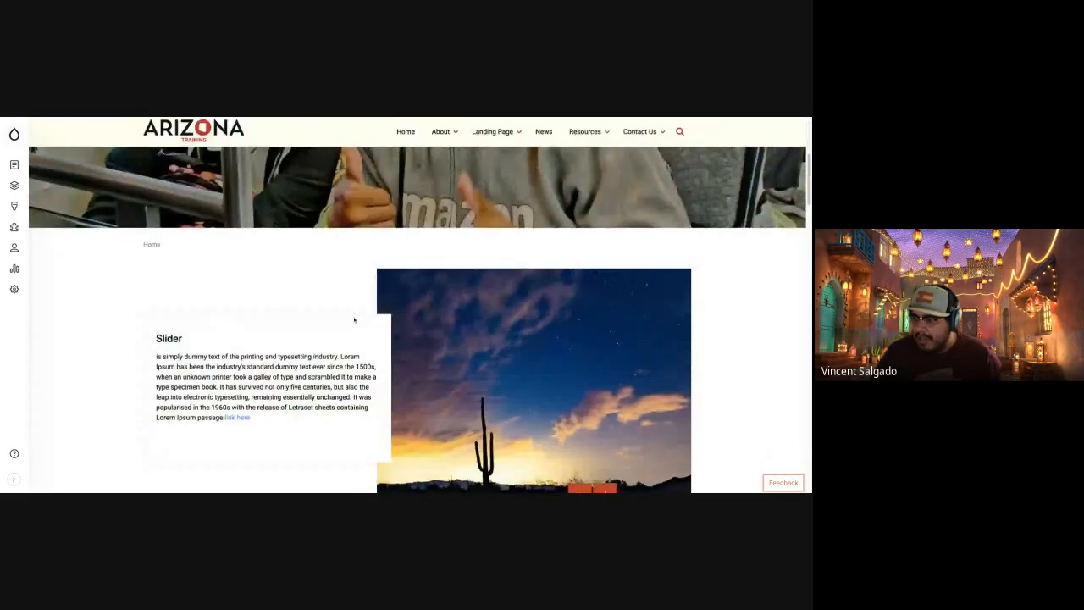
pyautogui.scroll(5, 354, 319)
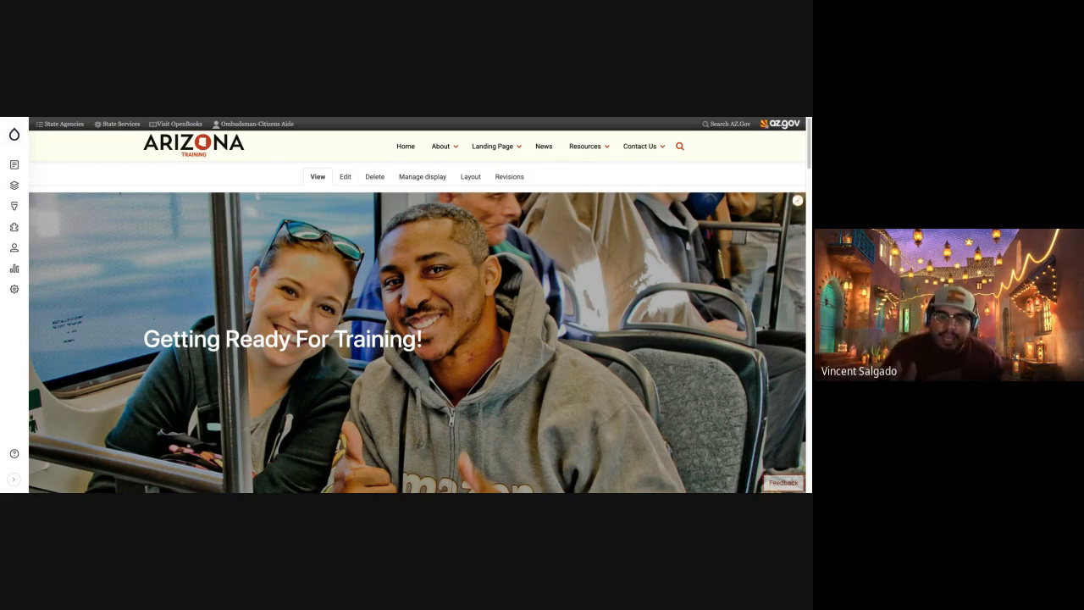
pyautogui.scroll(-7, 397, 367)
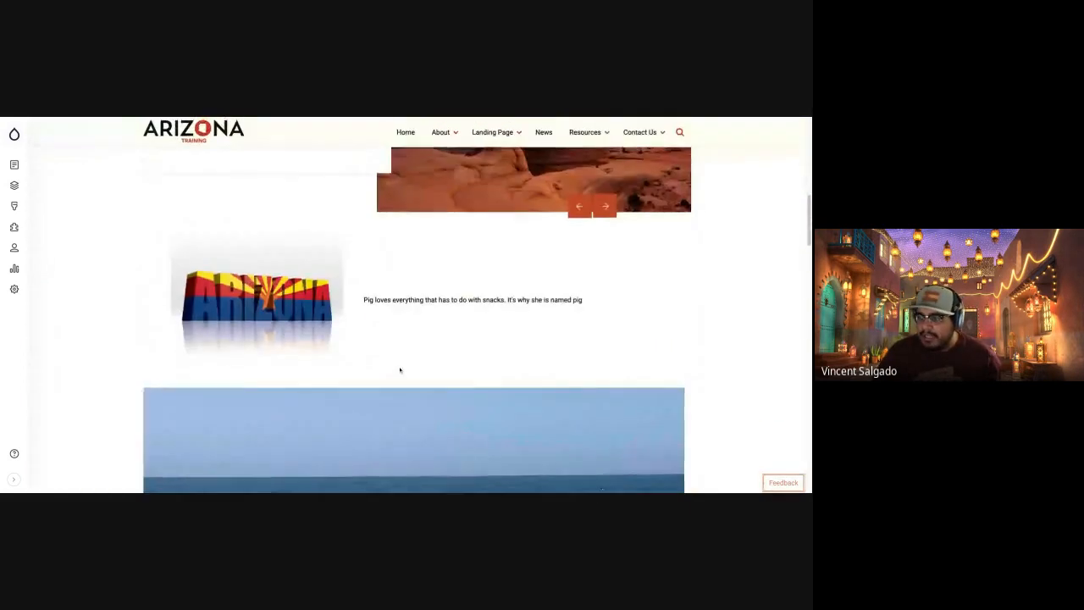
pyautogui.scroll(5, 400, 370)
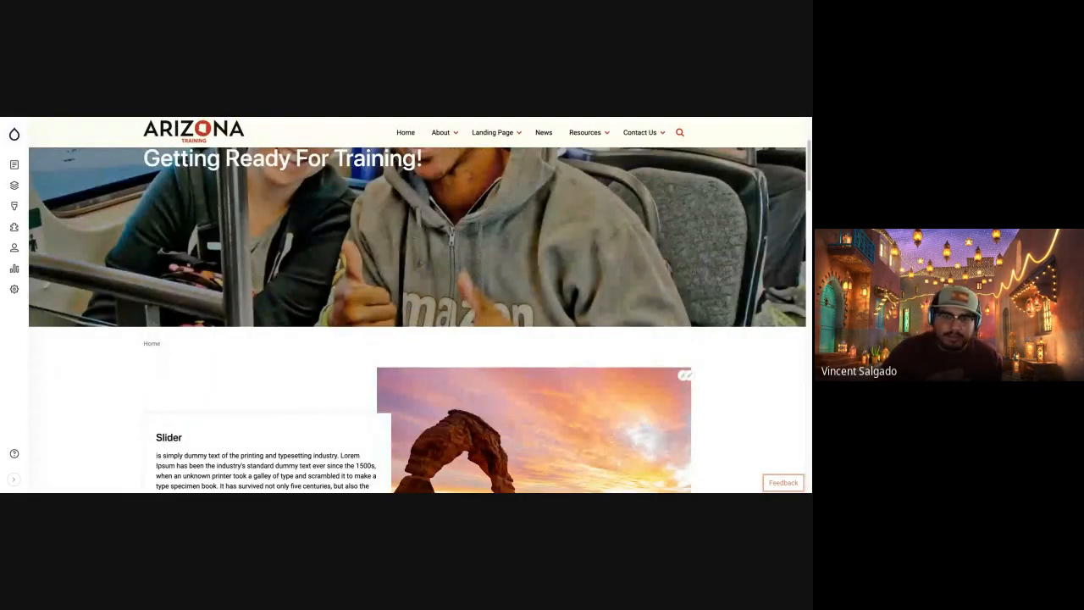
# Open Landing Page 2 from the training site's main navigation.
pyautogui.scroll(5, 492, 169)
pyautogui.click(492, 147)
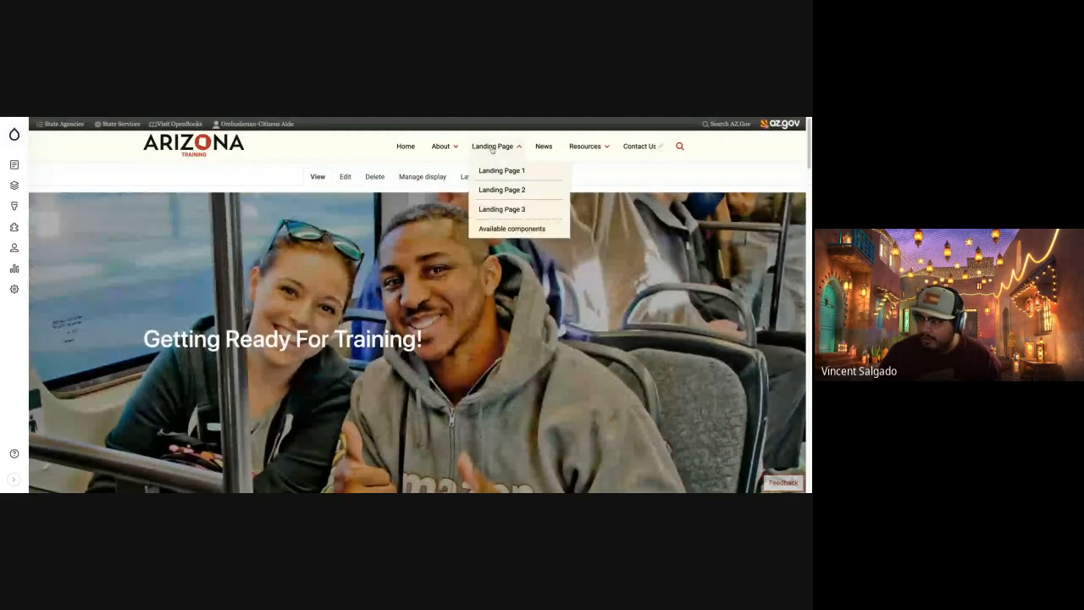
pyautogui.scroll(-1, 464, 296)
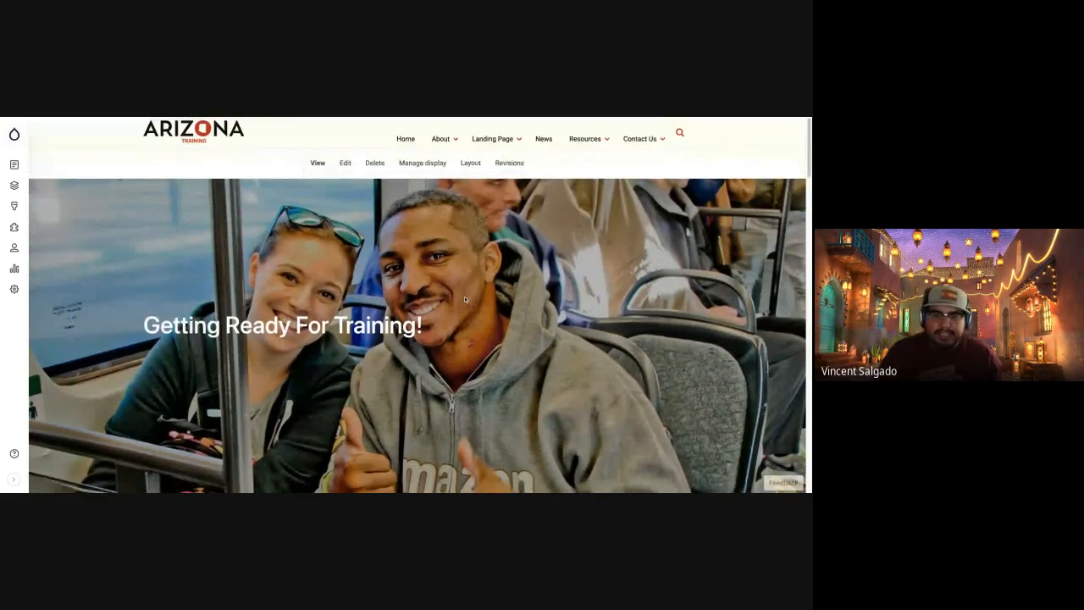
pyautogui.scroll(1, 464, 299)
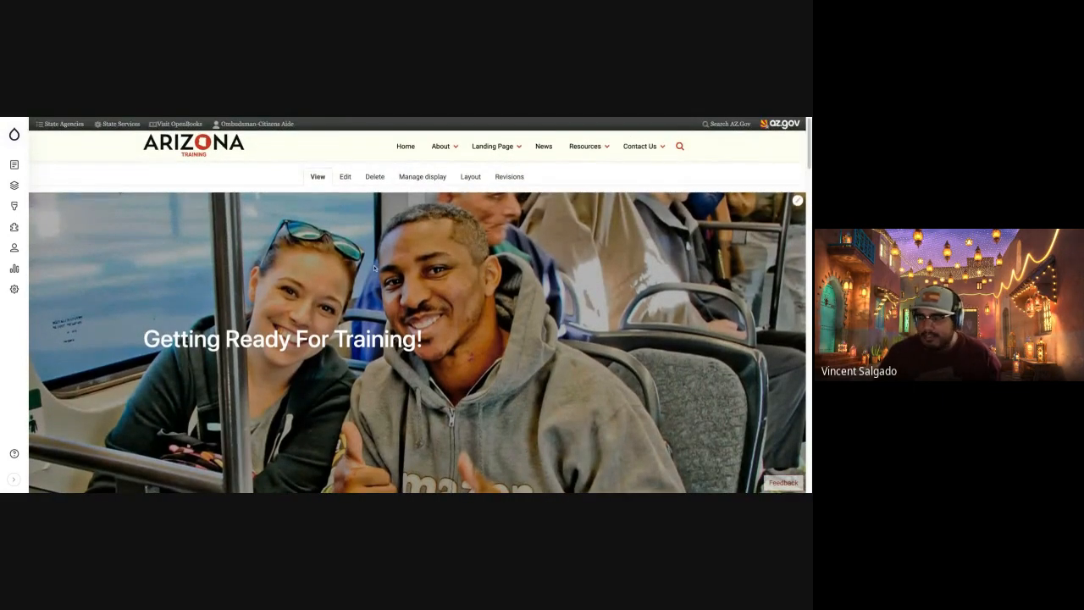
pyautogui.click(492, 146)
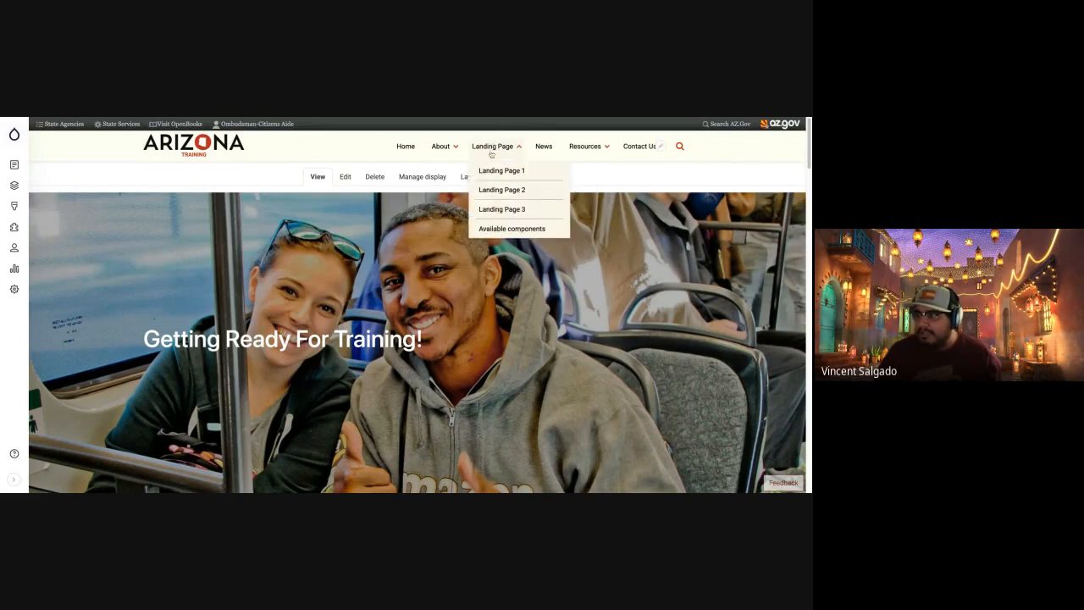
pyautogui.click(503, 193)
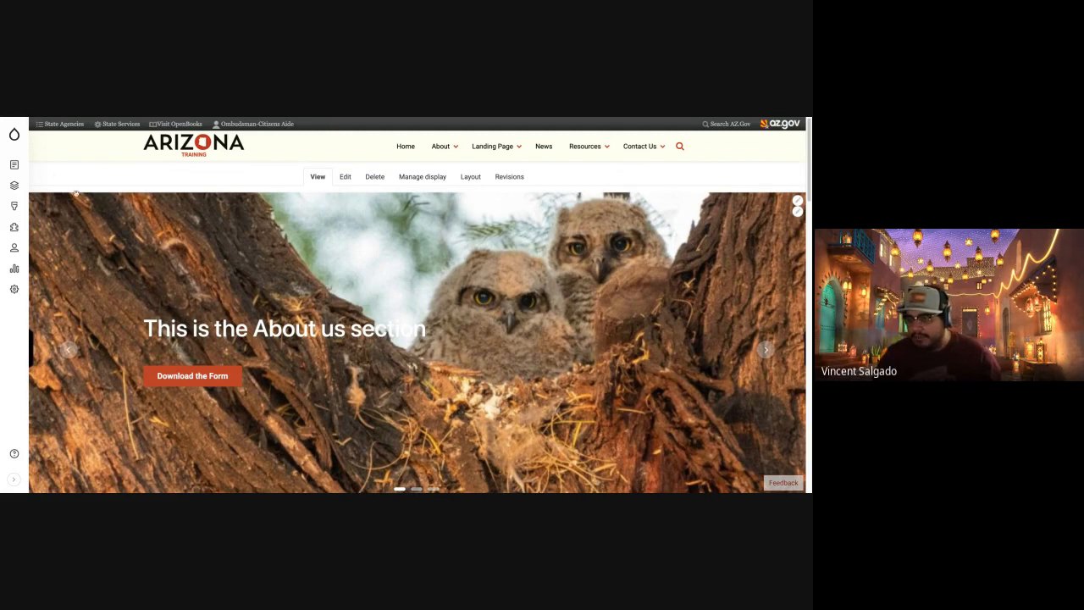
# Open the content overview and look through the list of titles, content types, authors, statuses, update dates and operations.
pyautogui.click(14, 165)
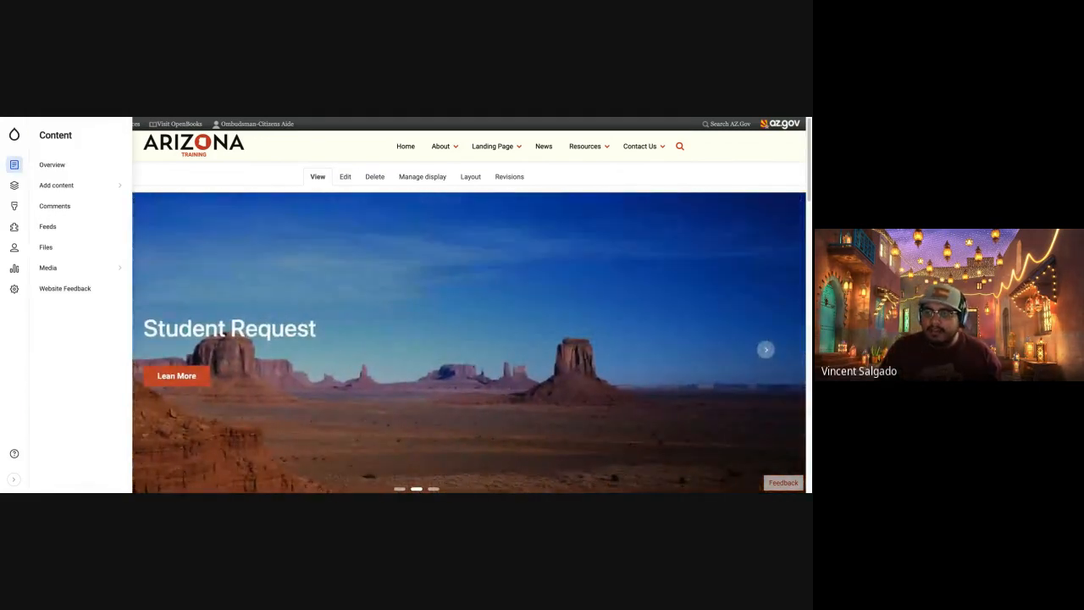
pyautogui.click(52, 166)
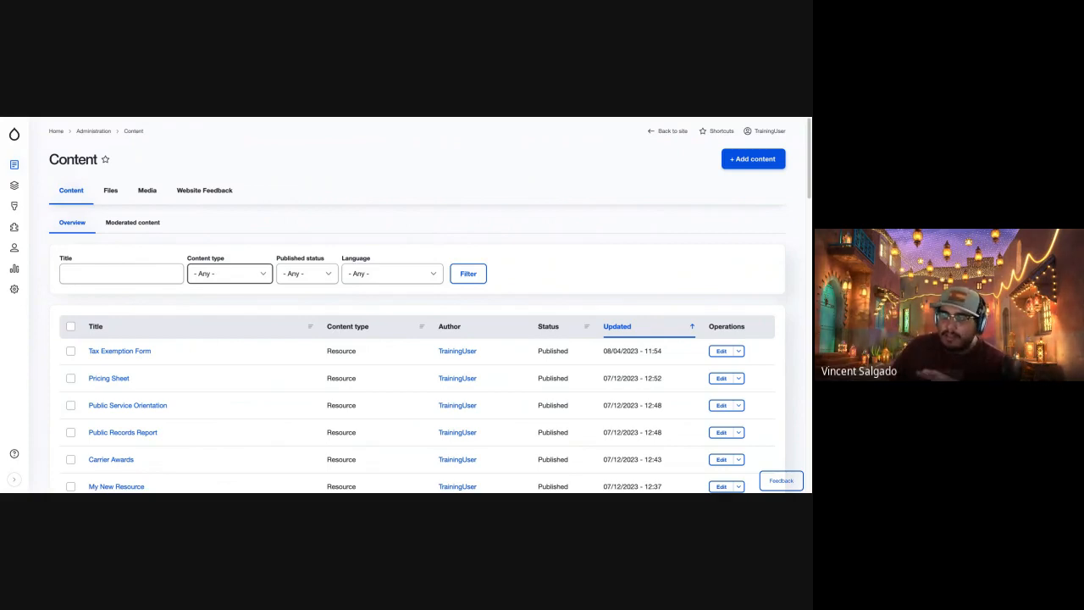
pyautogui.scroll(-5, 203, 359)
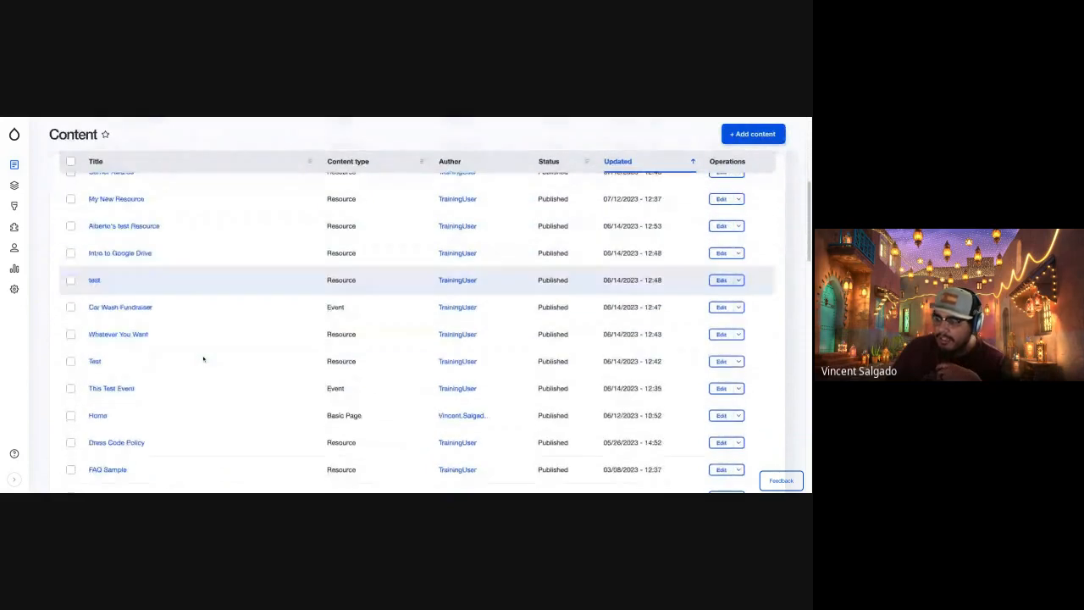
pyautogui.scroll(4, 203, 358)
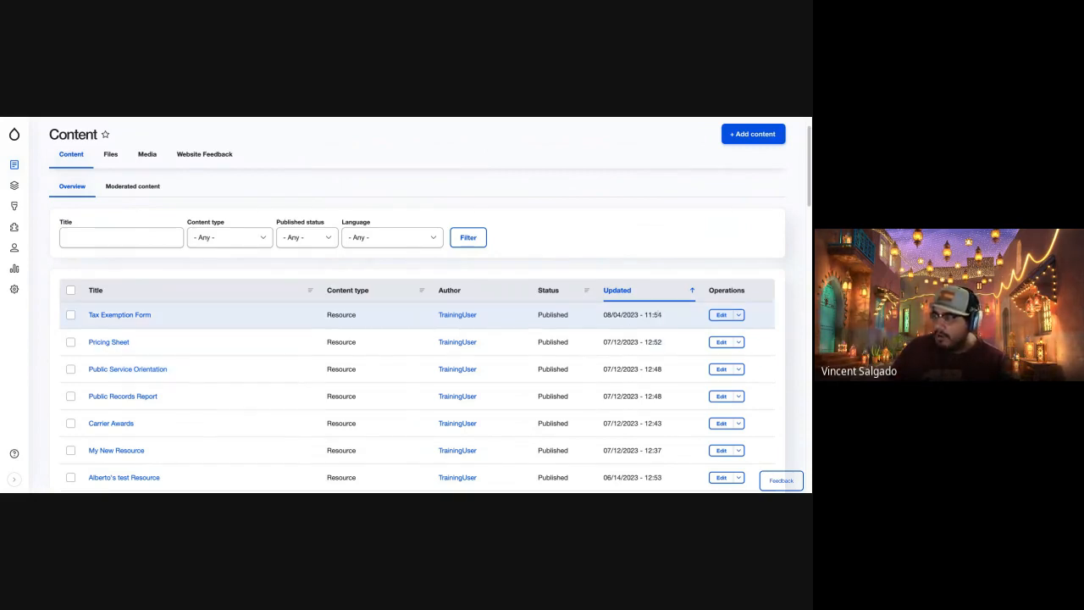
pyautogui.scroll(-2, 719, 381)
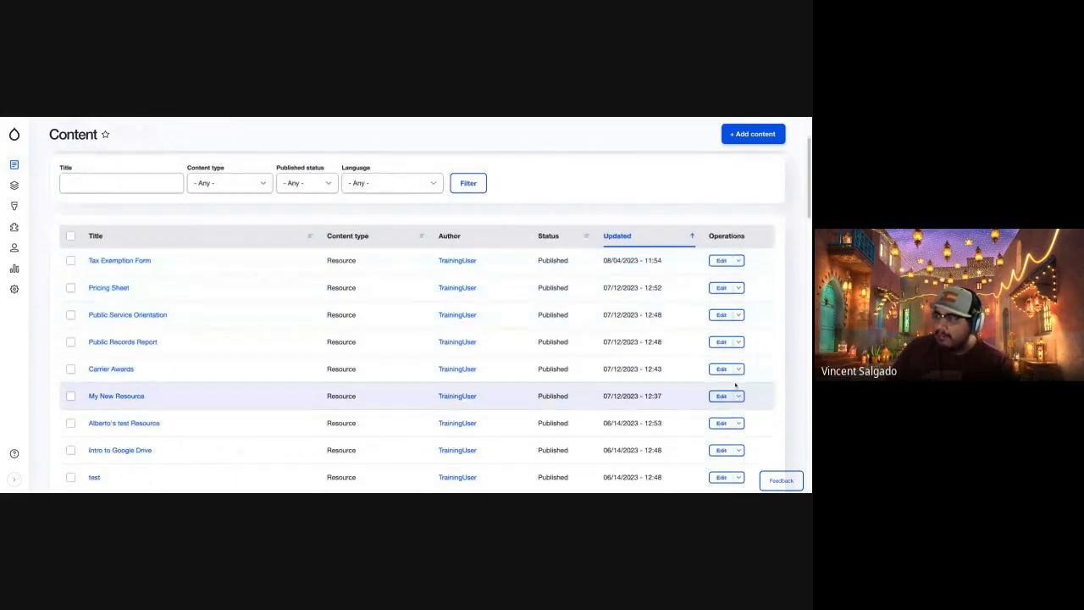
pyautogui.scroll(-1, 727, 414)
pyautogui.scroll(-5, 727, 414)
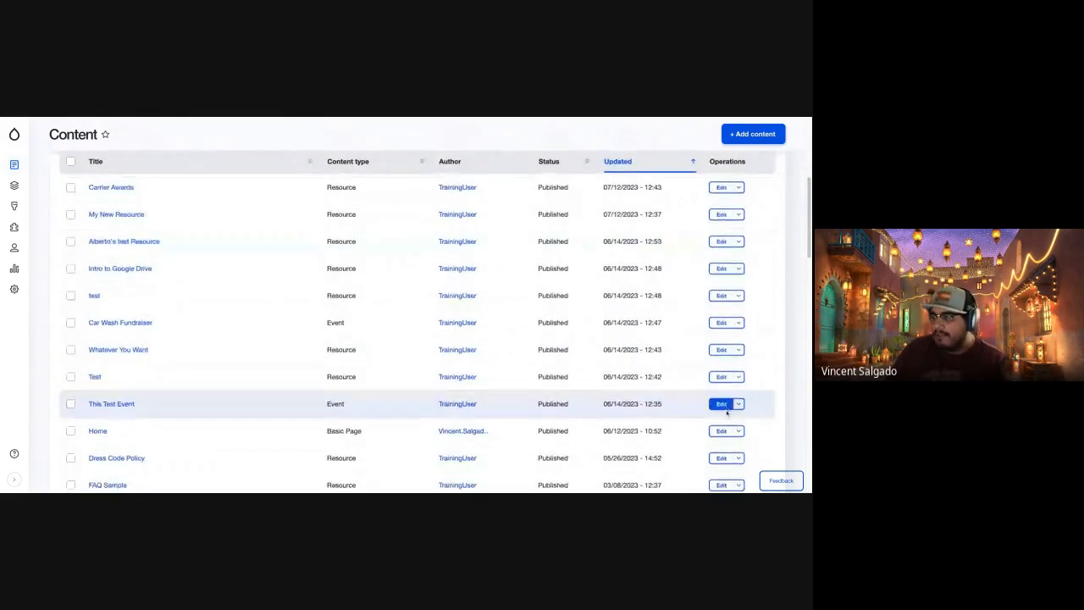
pyautogui.scroll(-1, 720, 254)
pyautogui.scroll(4, 720, 331)
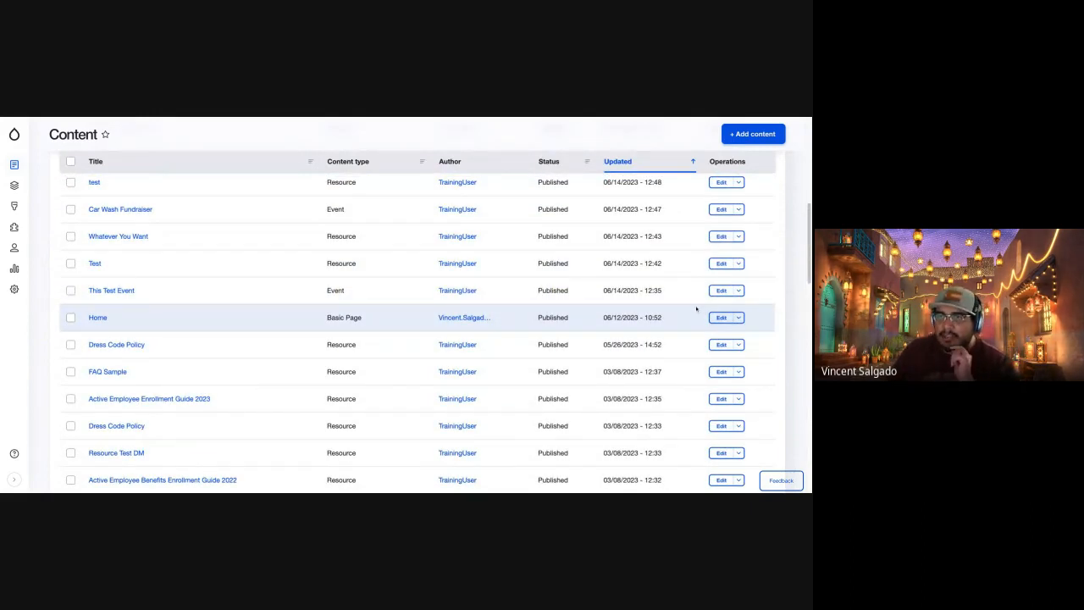
pyautogui.scroll(10, 268, 334)
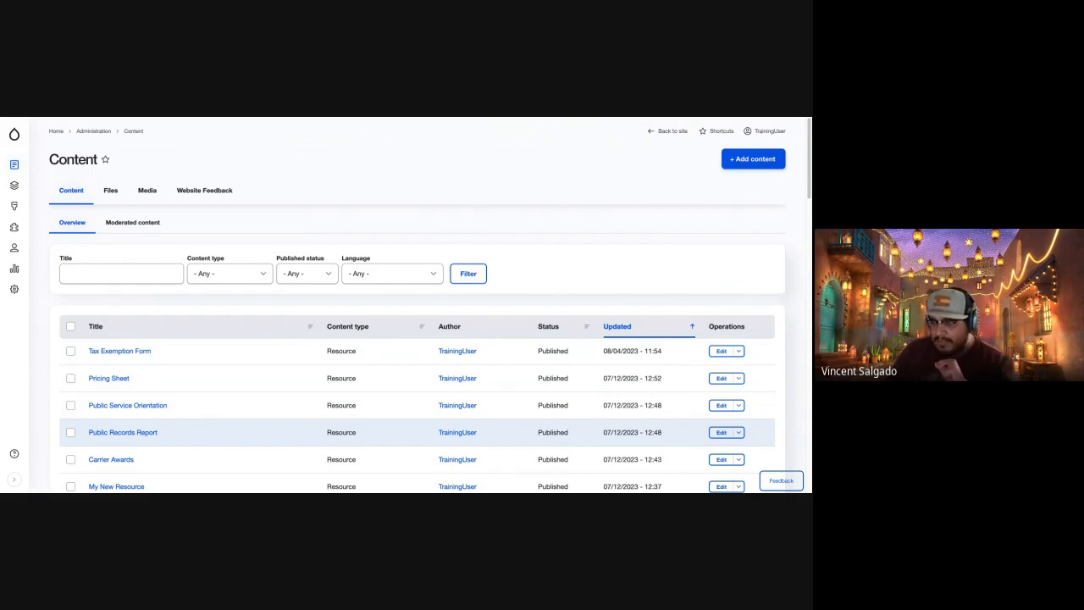
# Filter the content list by the Event content type.
pyautogui.click(140, 274)
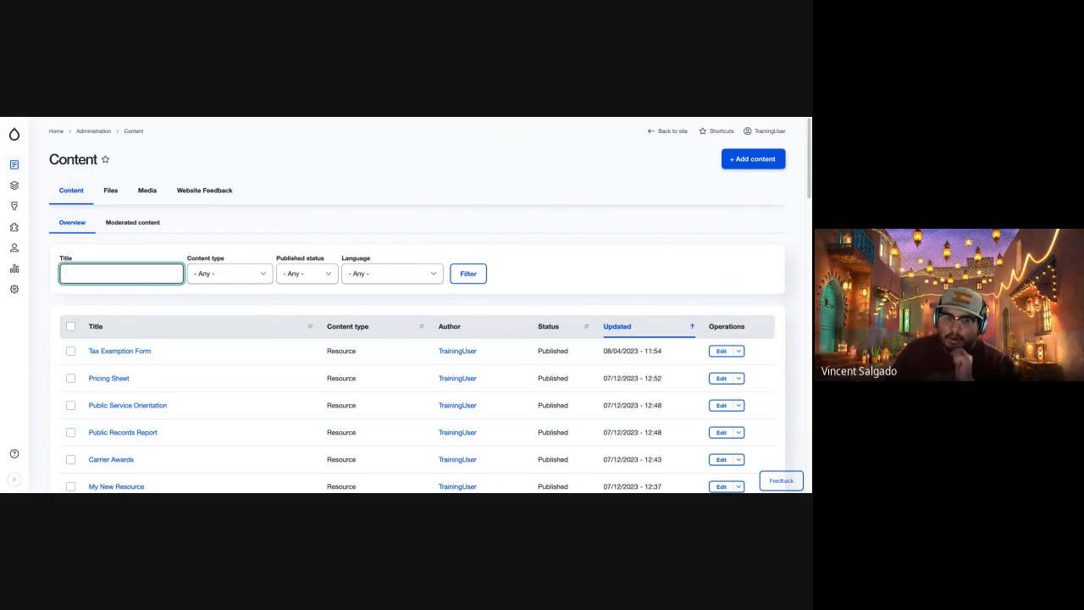
pyautogui.click(218, 274)
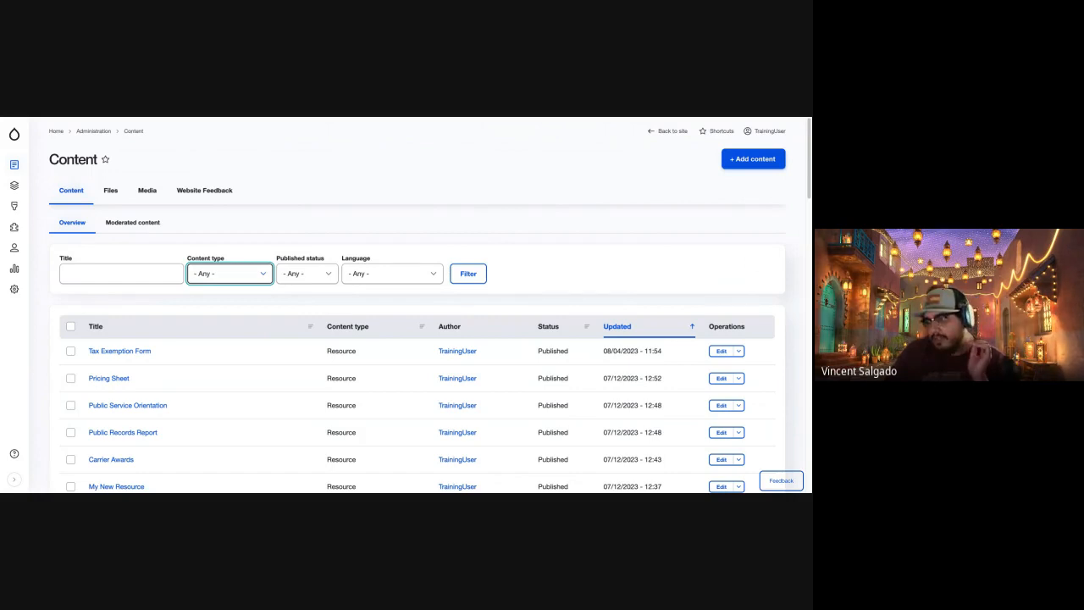
pyautogui.click(306, 339)
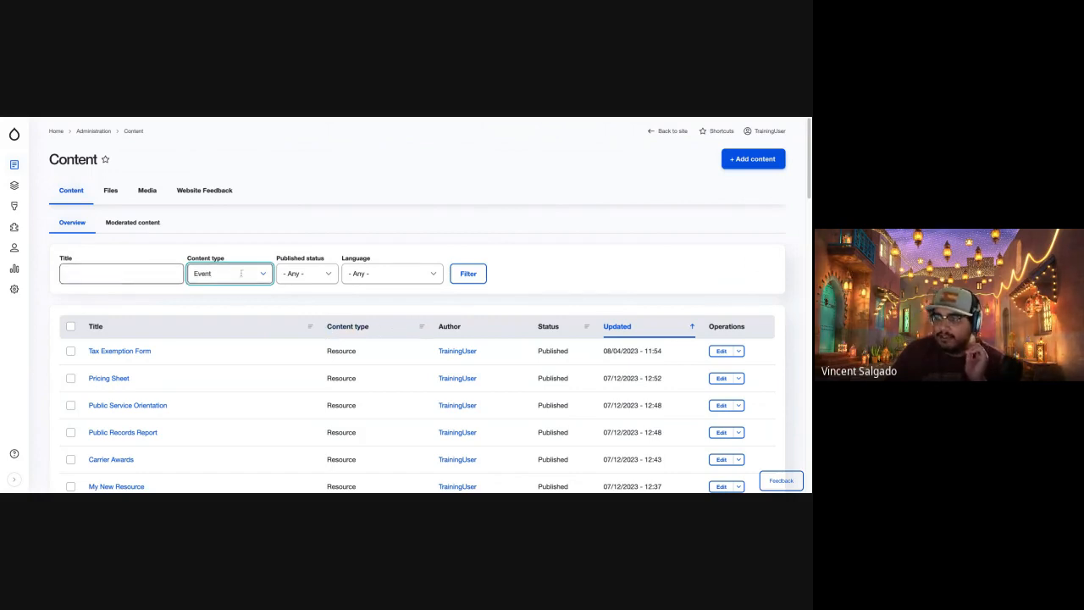
pyautogui.click(476, 274)
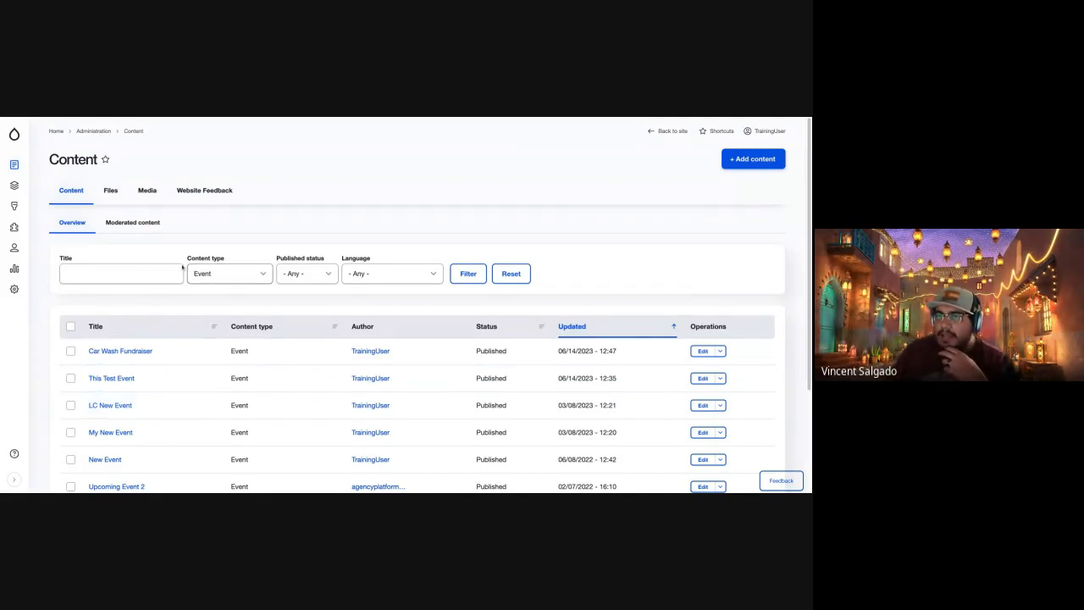
# Set the content type filter back to Any and filter the content list by the title Home.
pyautogui.click(90, 273)
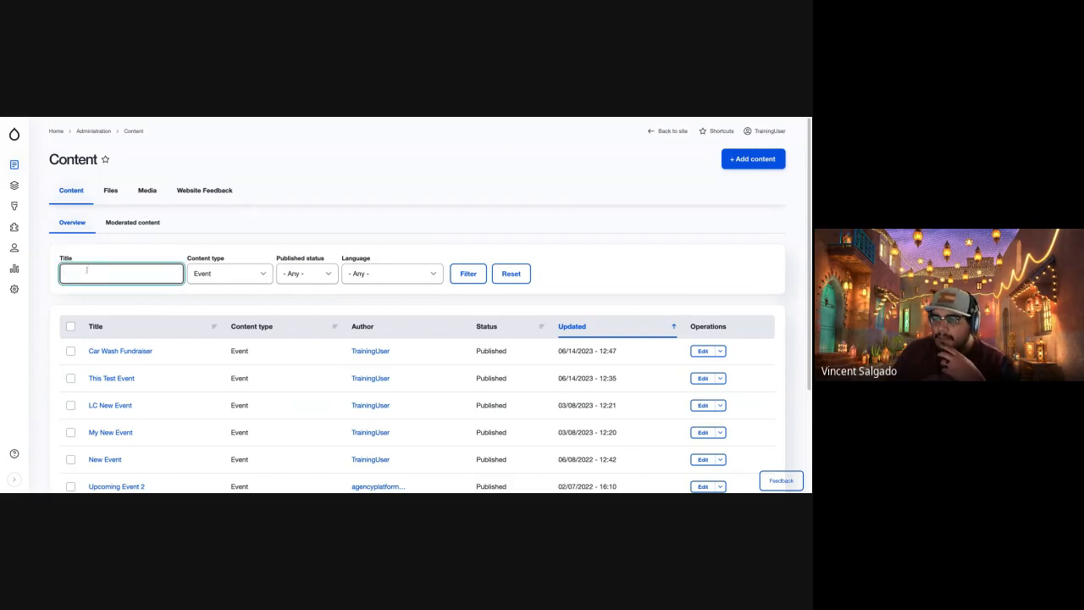
pyautogui.click(254, 275)
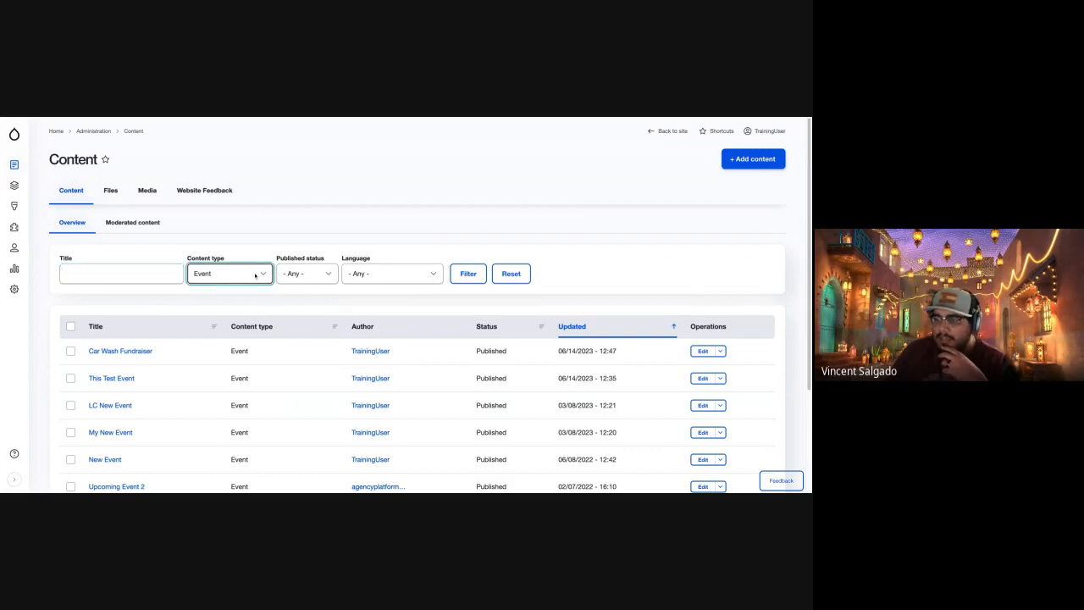
pyautogui.click(255, 275)
pyautogui.click(130, 276)
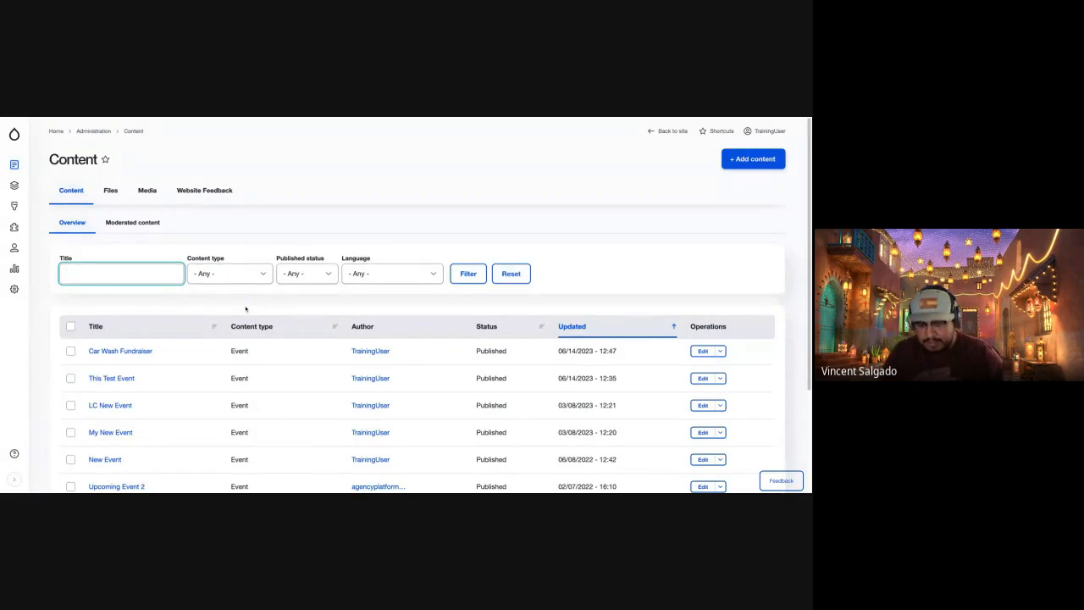
pyautogui.write('Home')
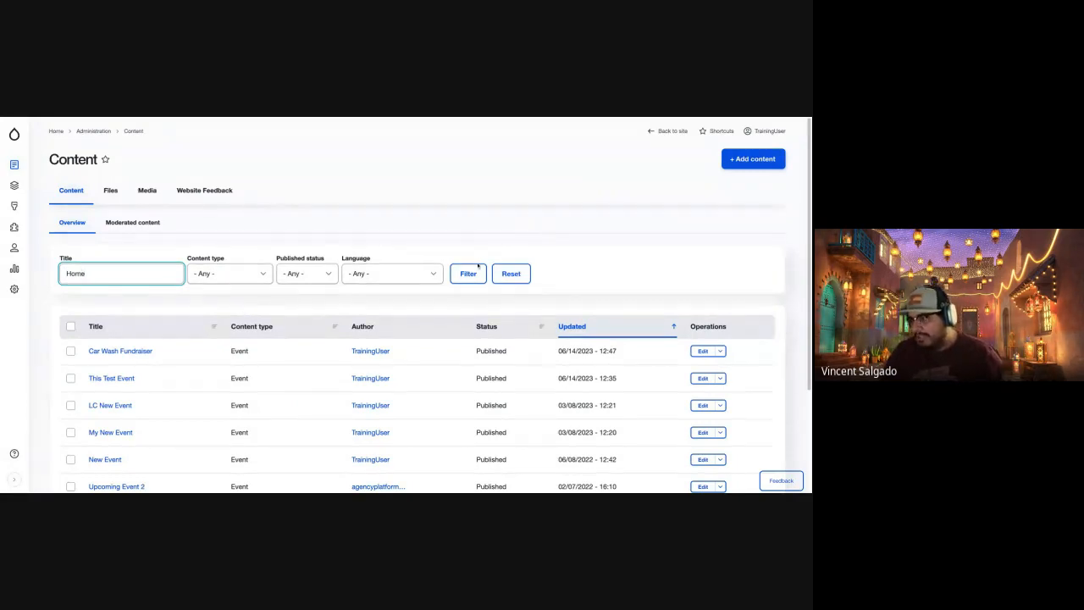
pyautogui.click(469, 273)
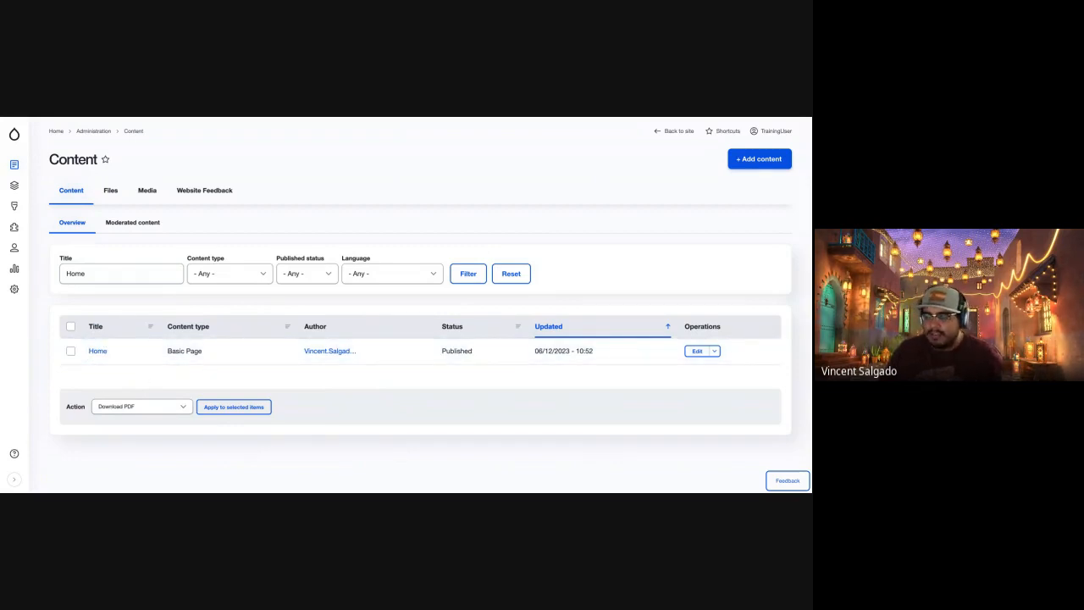
# View the Home page found in the content list and open it for editing.
pyautogui.click(97, 353)
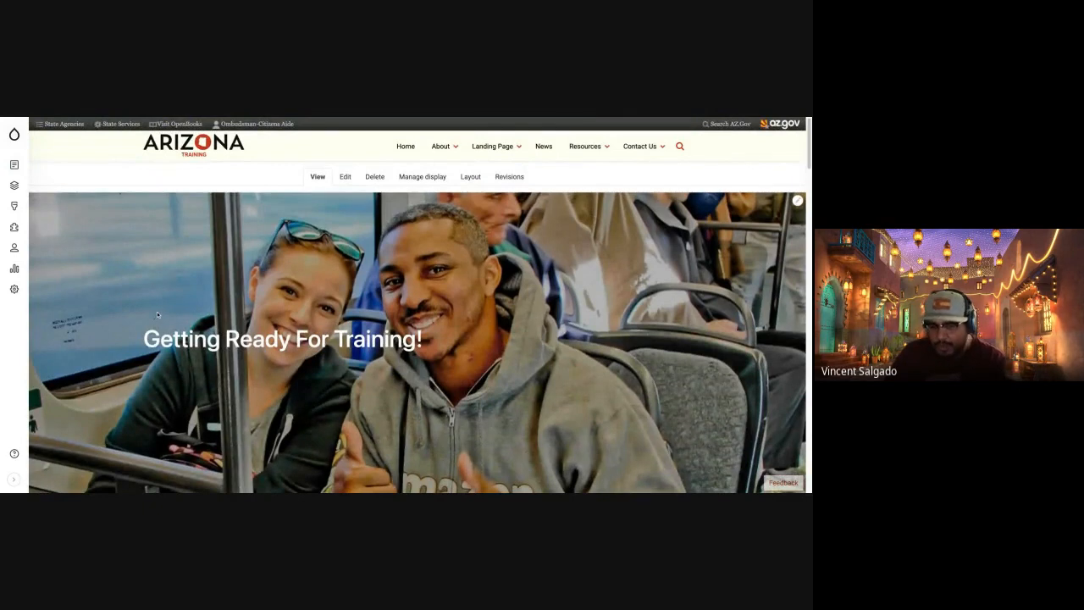
pyautogui.scroll(-2, 193, 356)
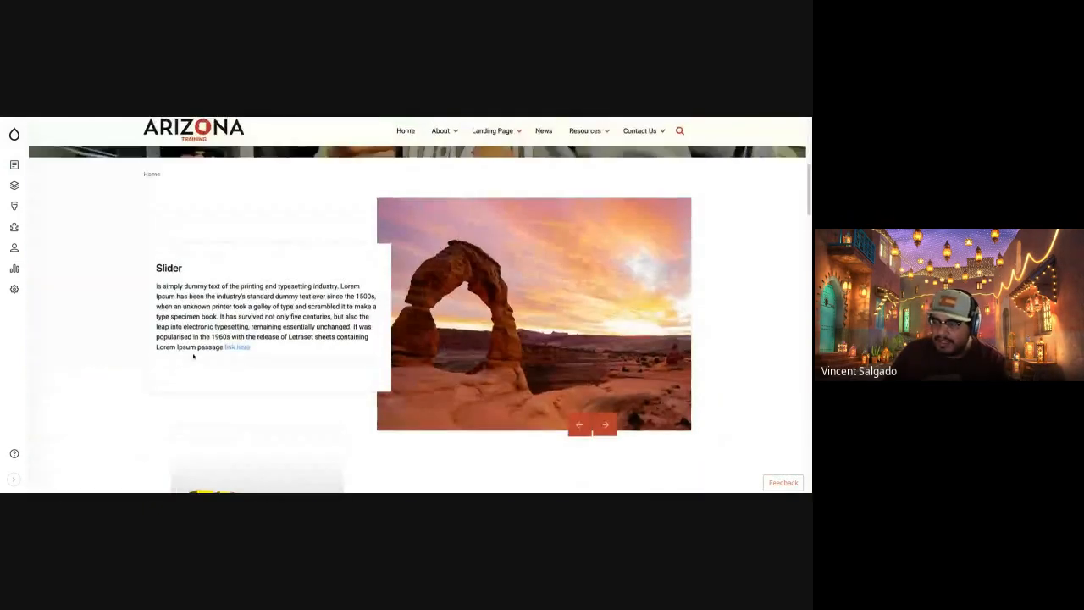
pyautogui.scroll(5, 194, 356)
pyautogui.click(343, 177)
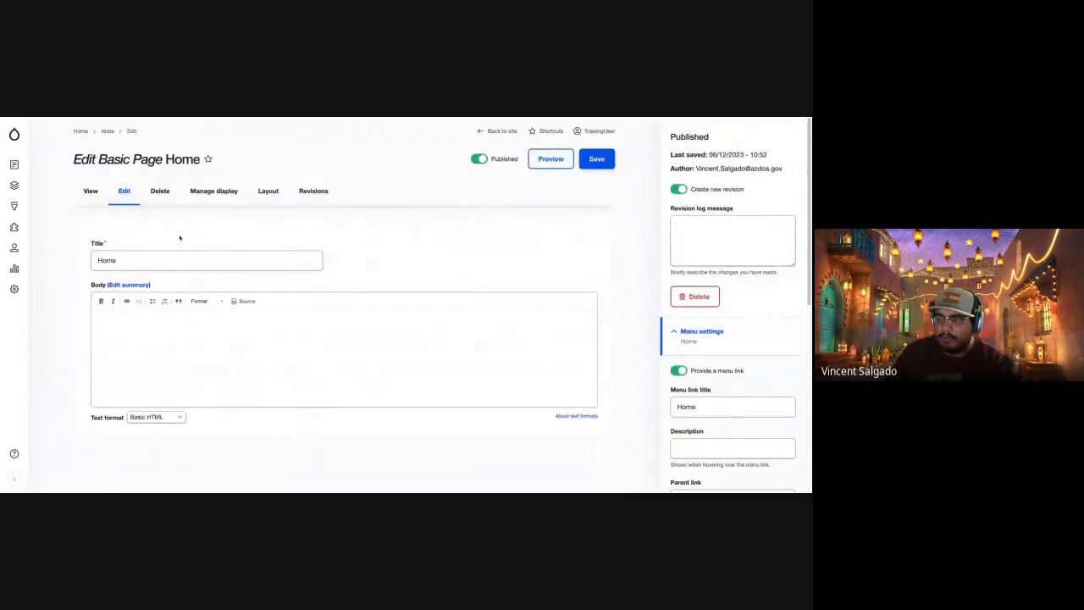
# Return to the content overview and filter it to show only Event content.
pyautogui.moveTo(15, 167)
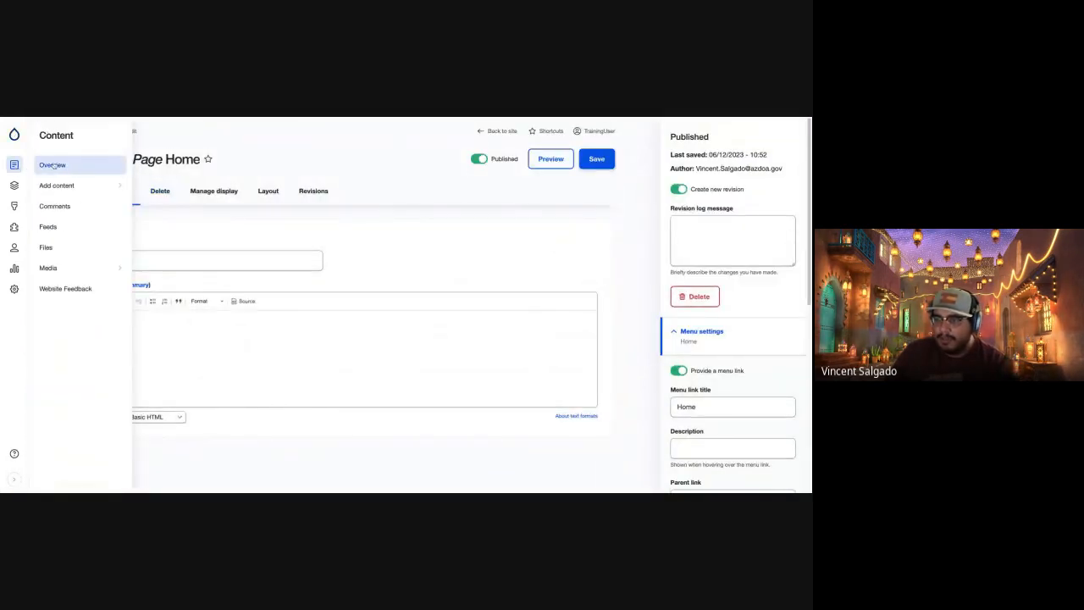
pyautogui.click(52, 164)
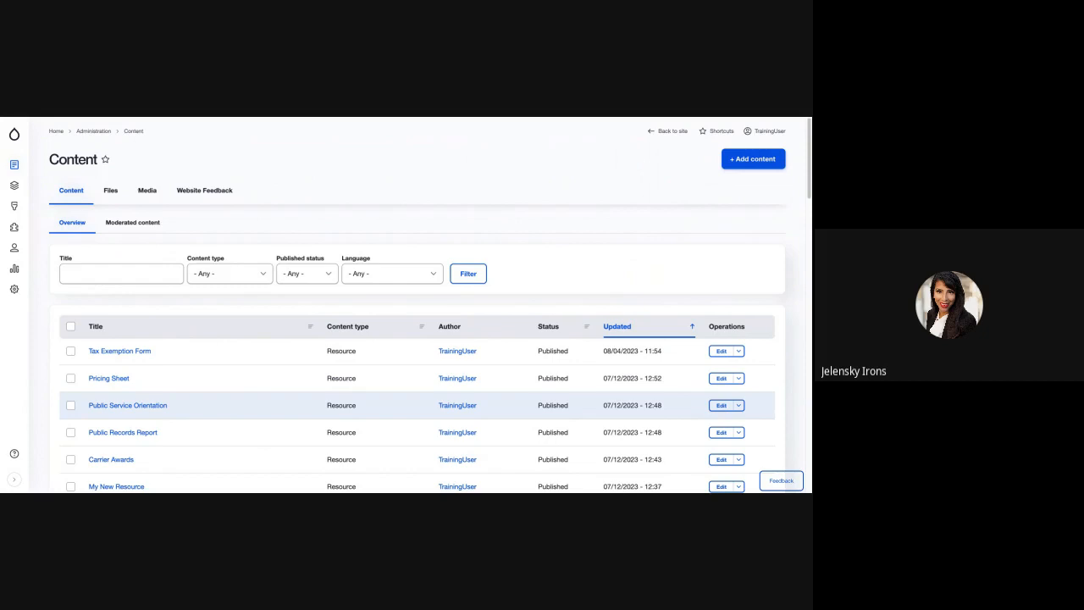
pyautogui.click(234, 278)
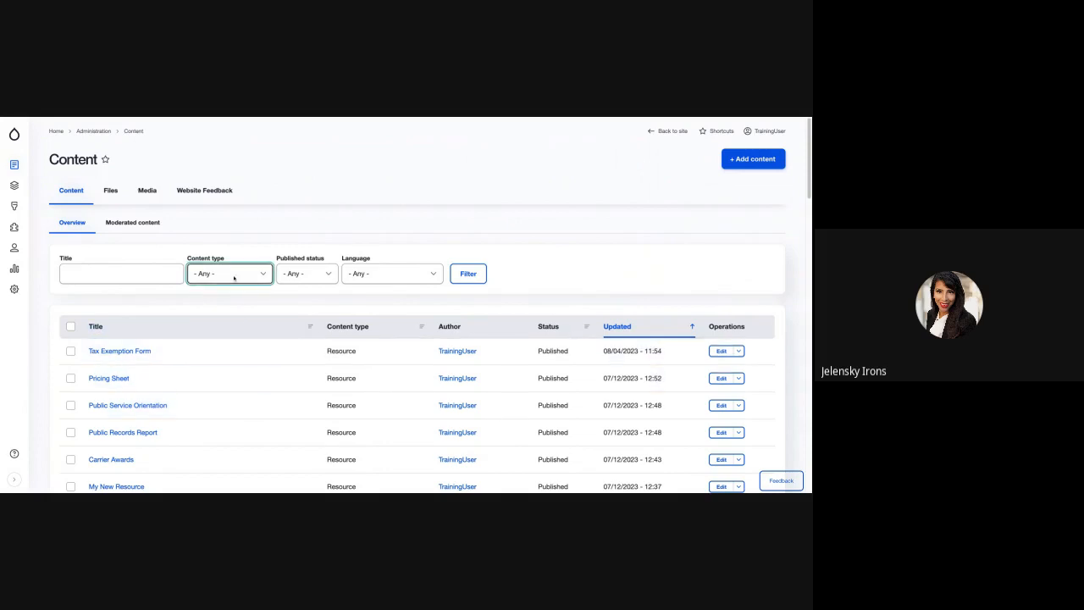
pyautogui.click(234, 278)
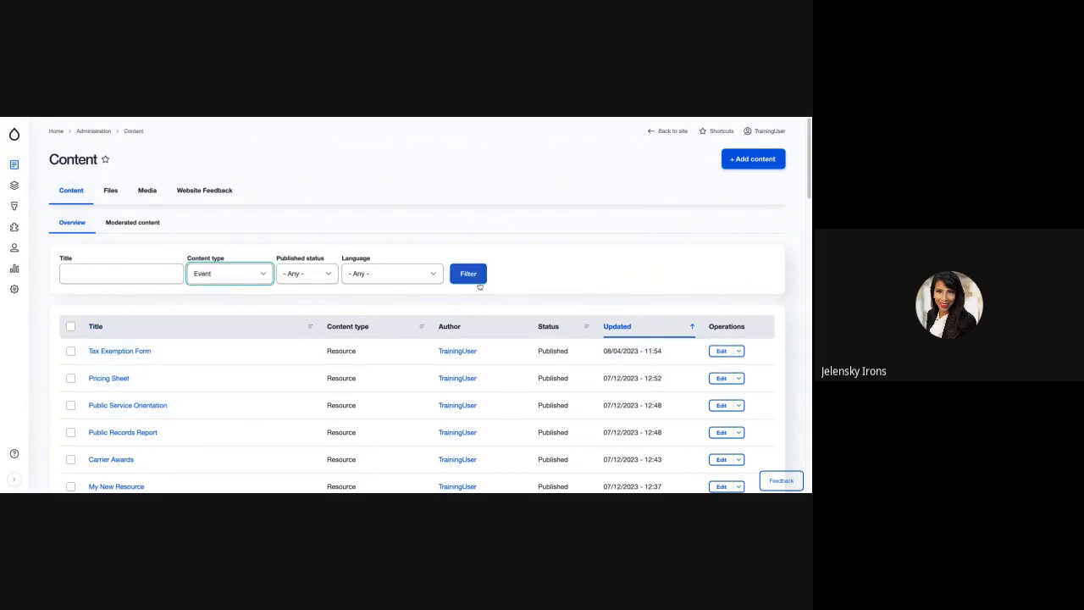
pyautogui.click(477, 279)
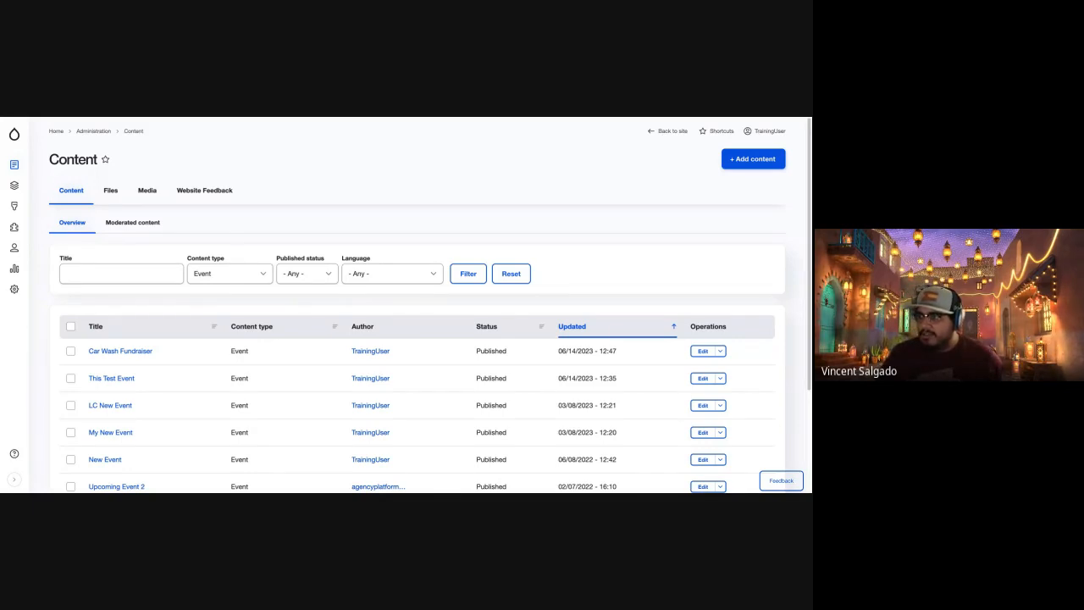
# Switch to the Arizona@Work site and start creating a new Event.
pyautogui.hotkey('ctrl', 'Tab')
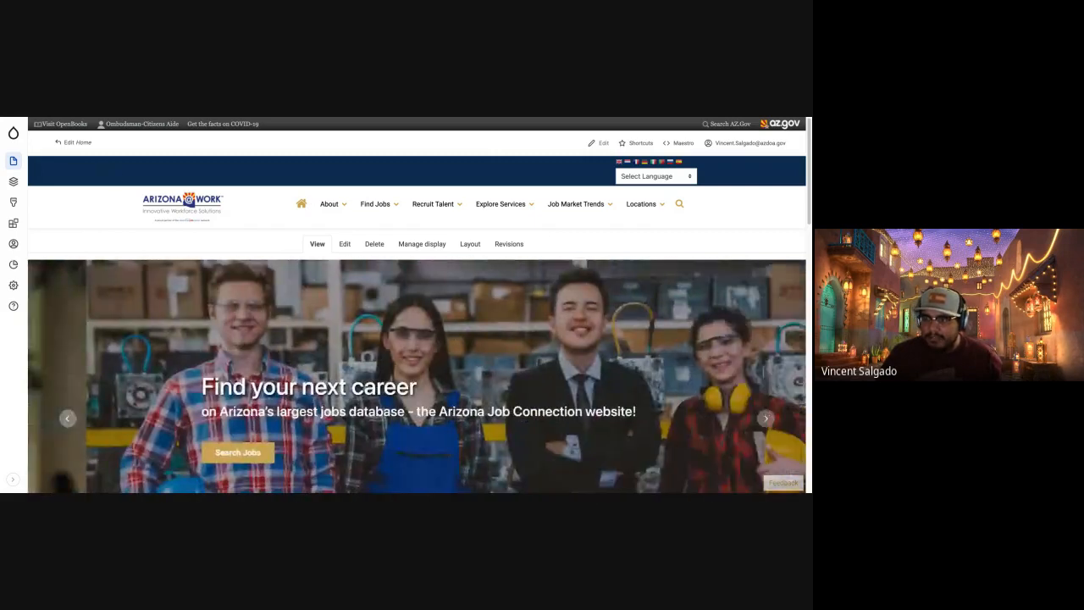
pyautogui.moveTo(15, 164)
pyautogui.moveTo(88, 181)
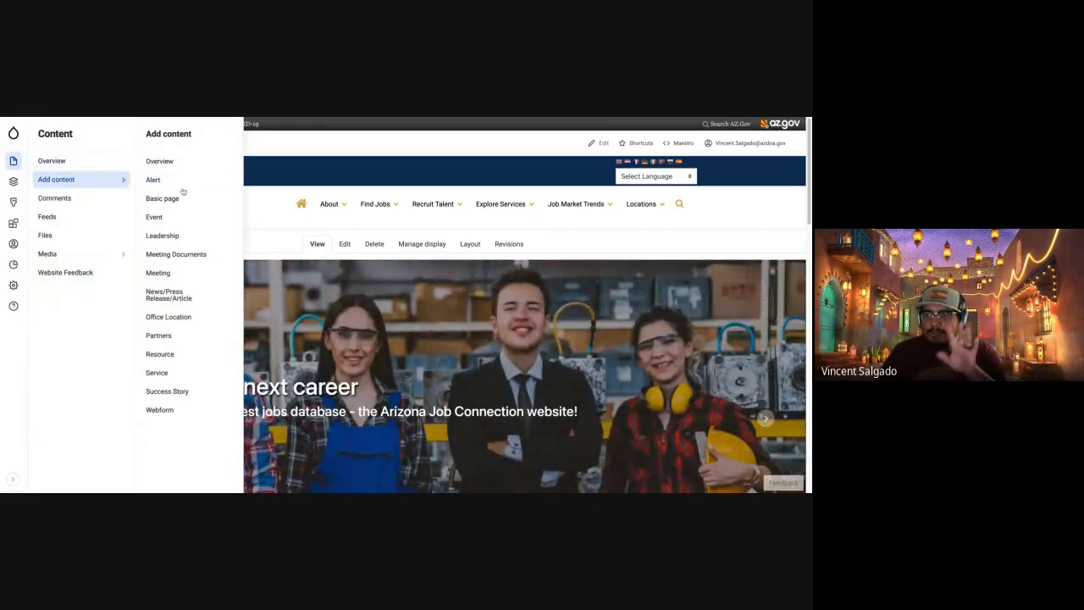
pyautogui.click(189, 218)
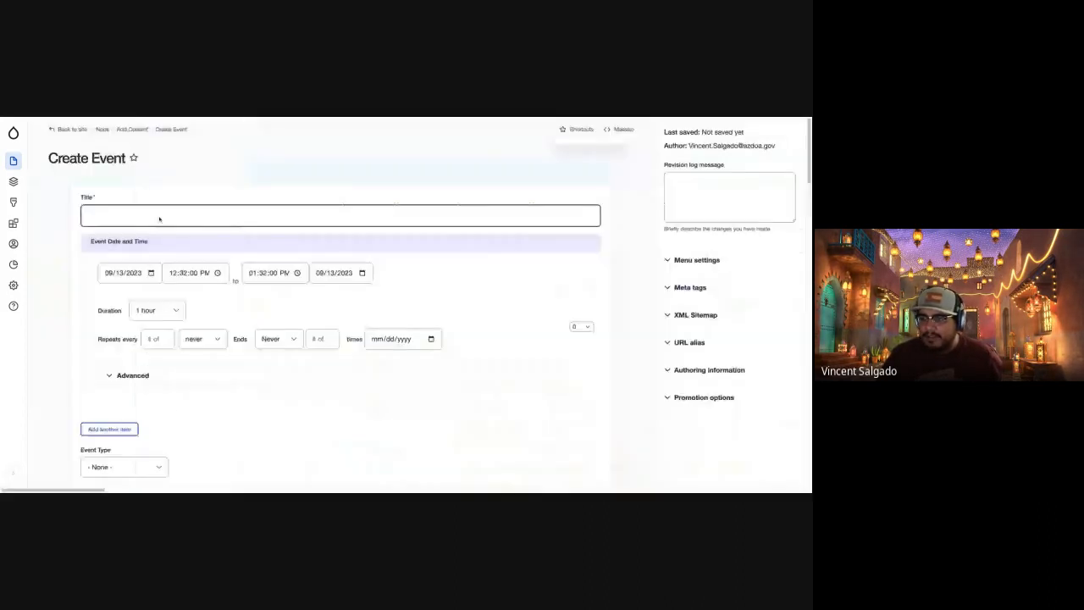
# Examine the Create Event form's fields, from date and event type through details, organizer, meeting type, location and map.
pyautogui.scroll(-1, 186, 399)
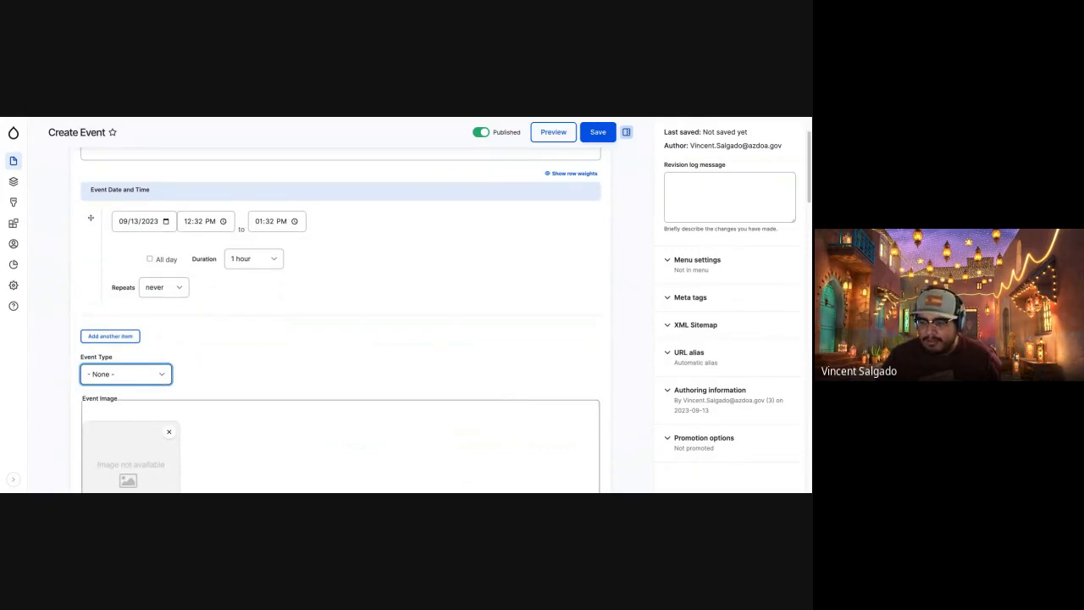
pyautogui.scroll(-4, 269, 374)
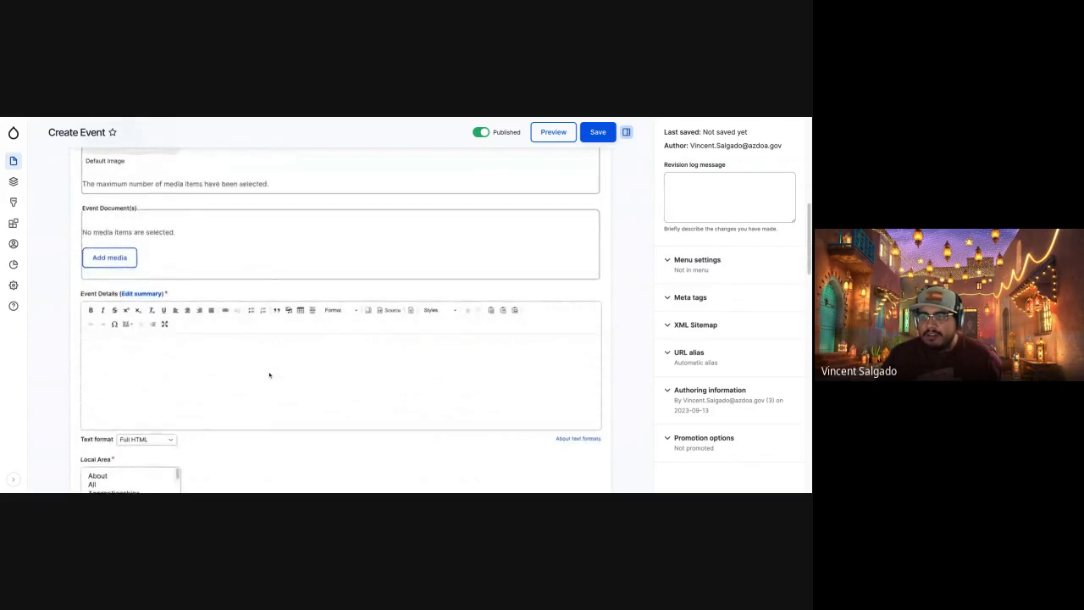
pyautogui.scroll(-2, 270, 374)
pyautogui.click(270, 370)
pyautogui.scroll(-1, 269, 370)
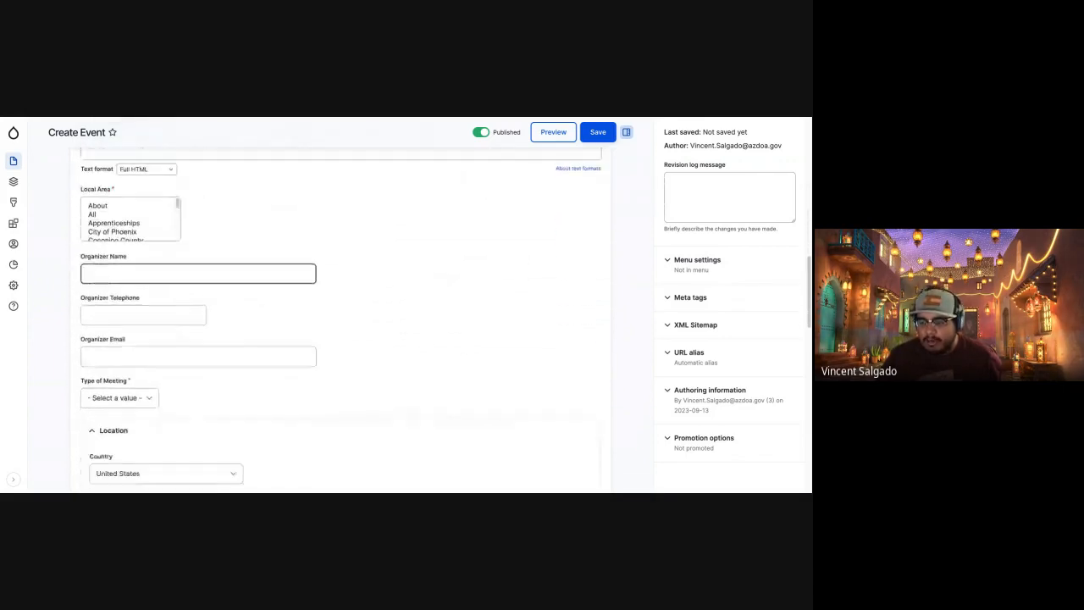
pyautogui.scroll(-1, 254, 370)
pyautogui.click(147, 305)
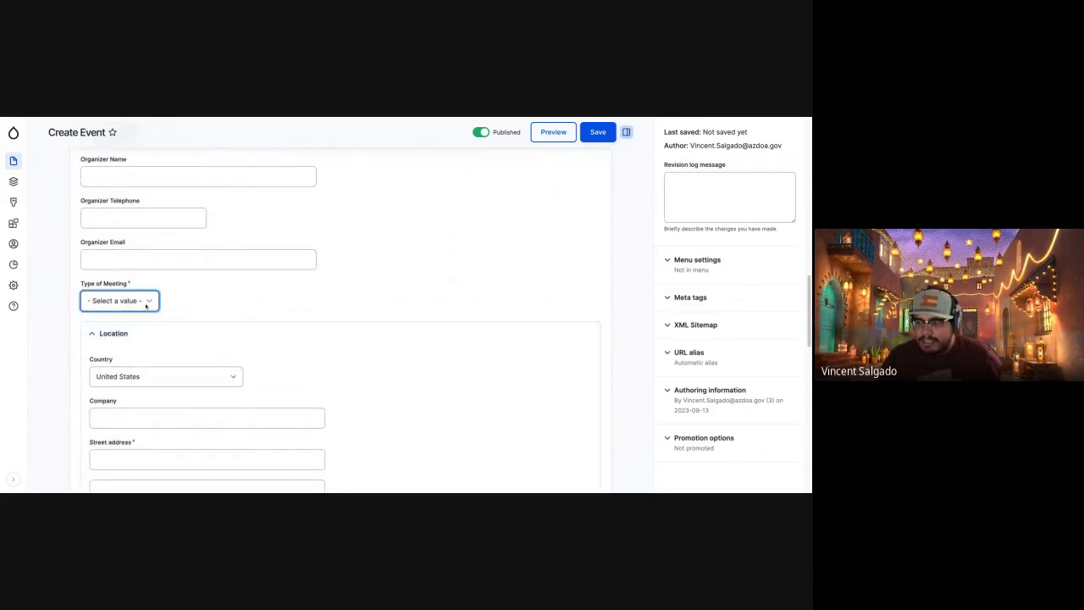
pyautogui.scroll(-2, 365, 359)
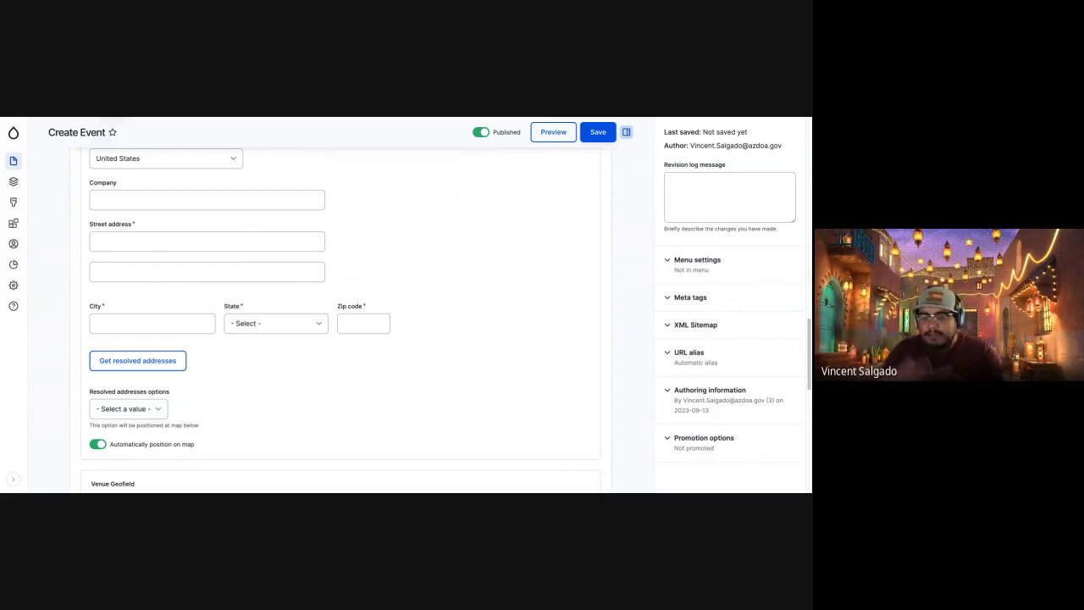
pyautogui.scroll(-5, 351, 373)
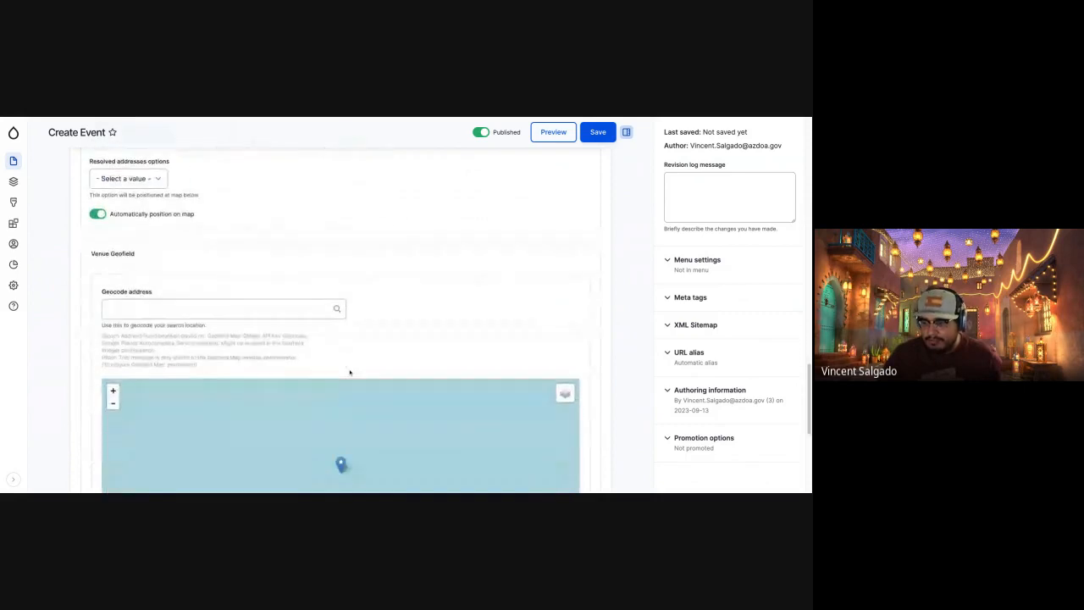
pyautogui.scroll(5, 348, 373)
pyautogui.scroll(15, 348, 373)
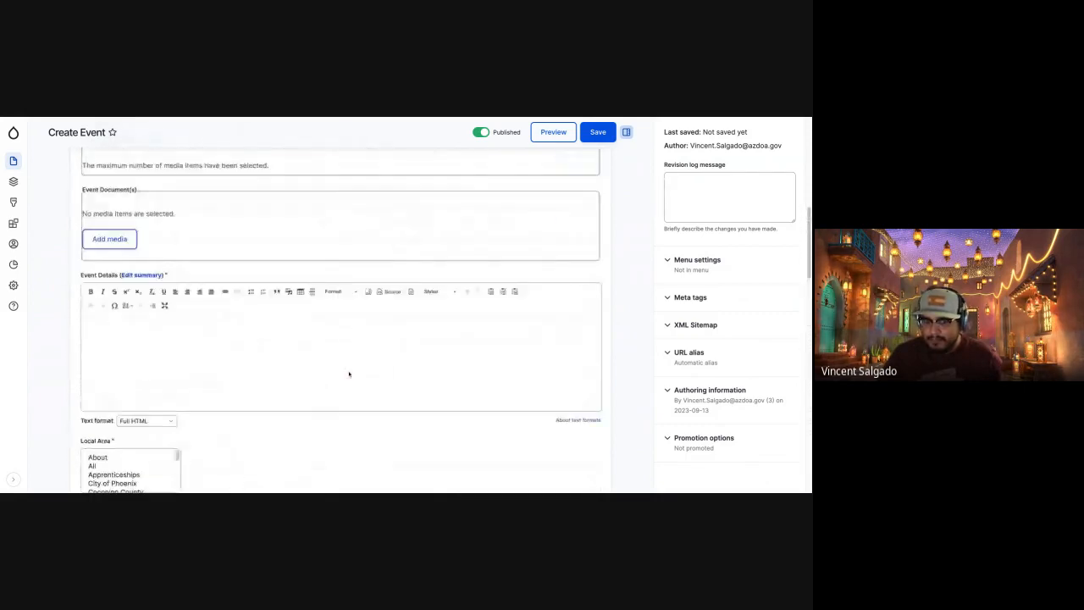
pyautogui.scroll(2, 340, 339)
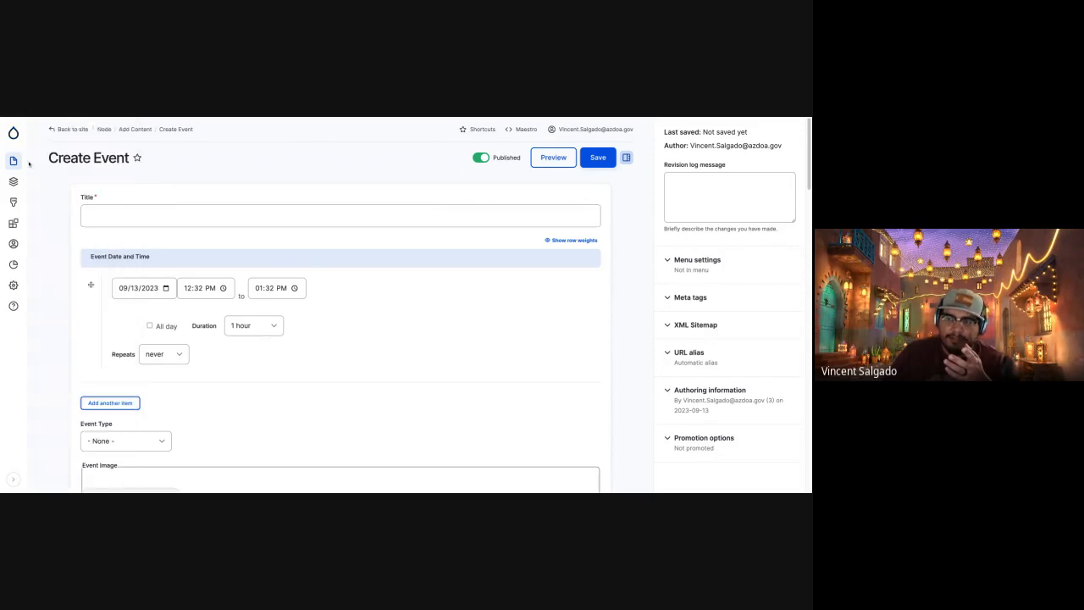
# Check the Arizona@Work content overview and return to the Create Event form.
pyautogui.moveTo(14, 162)
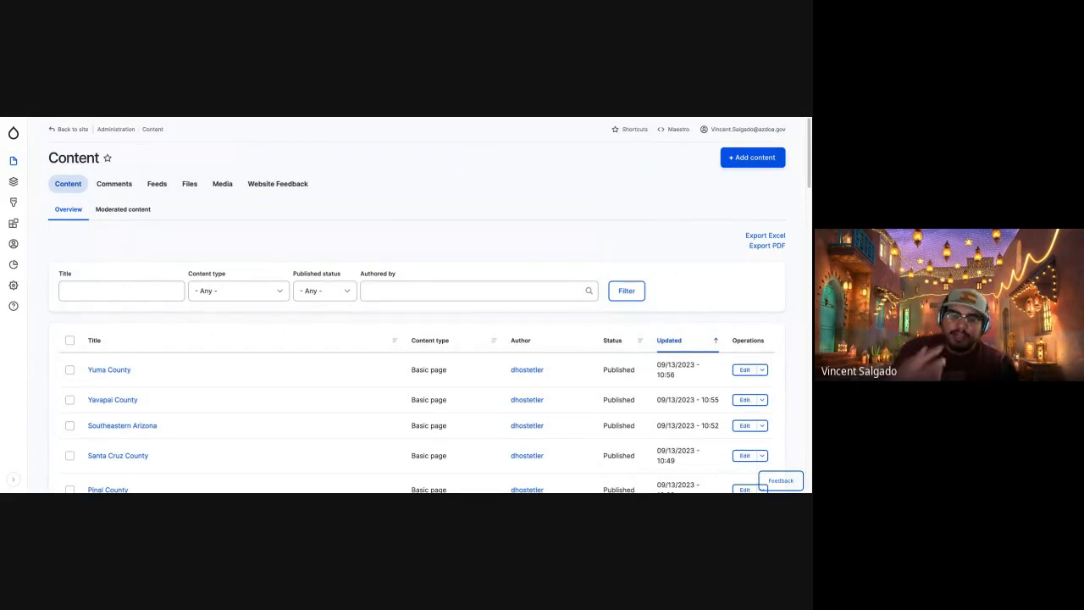
pyautogui.click(264, 118)
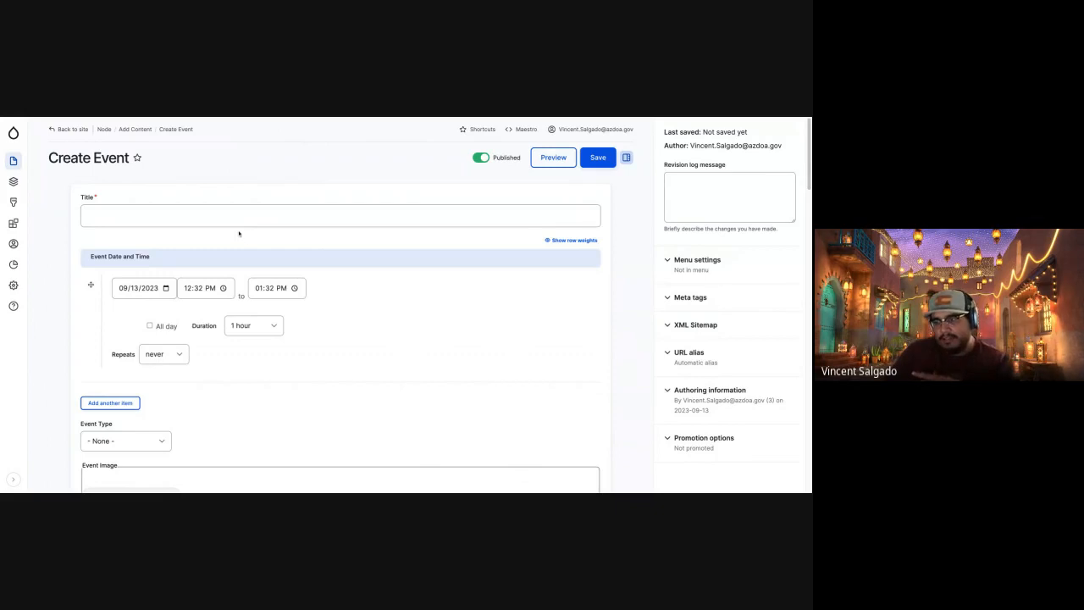
pyautogui.click(238, 220)
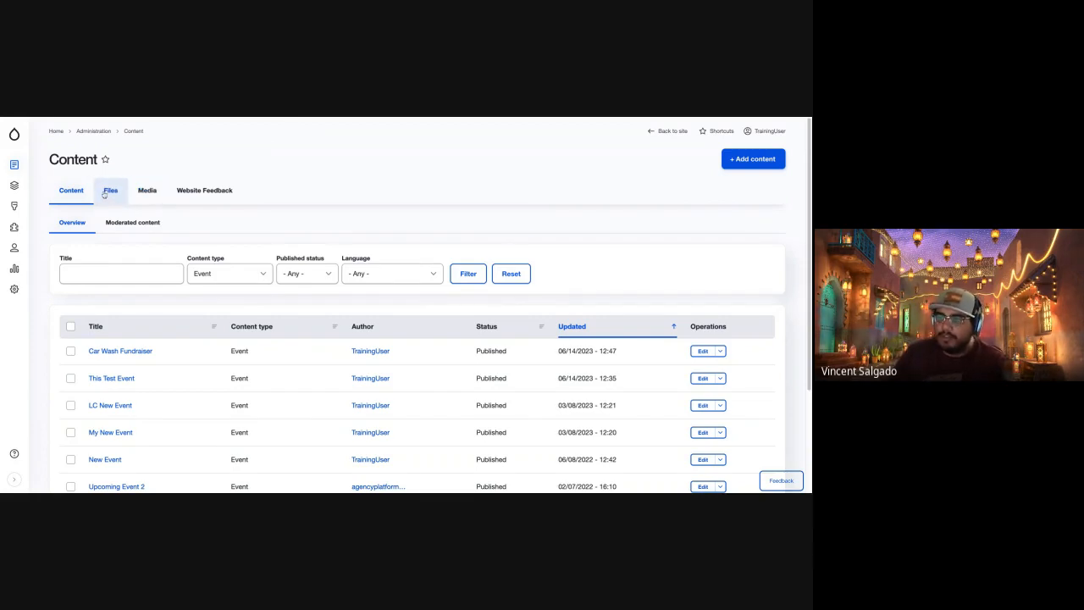
# On the training site, browse the media library and filter it by the Leadership image type.
pyautogui.click(148, 190)
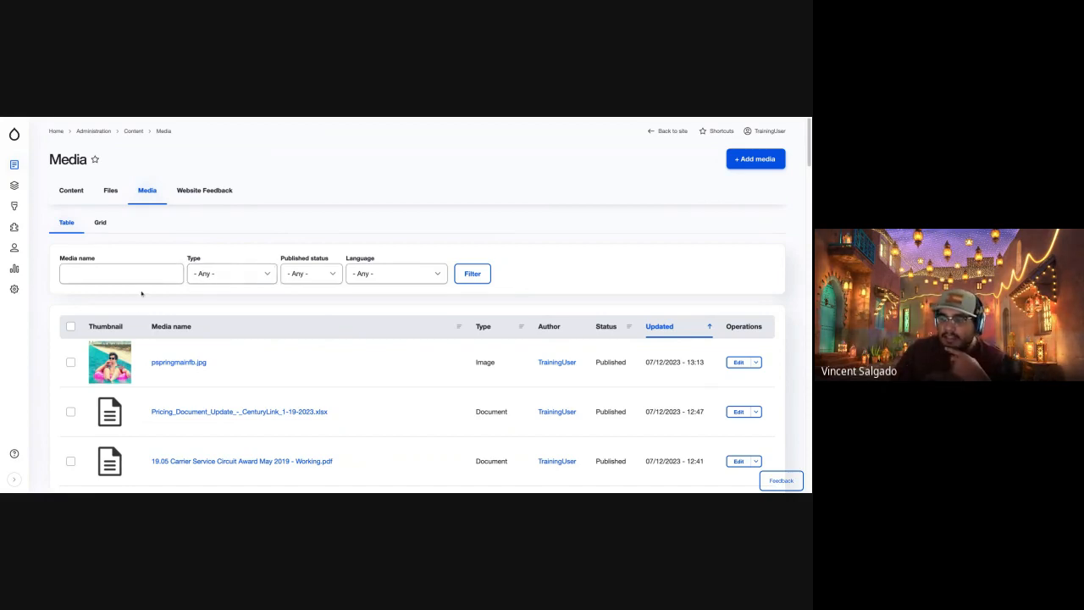
pyautogui.scroll(-8, 204, 374)
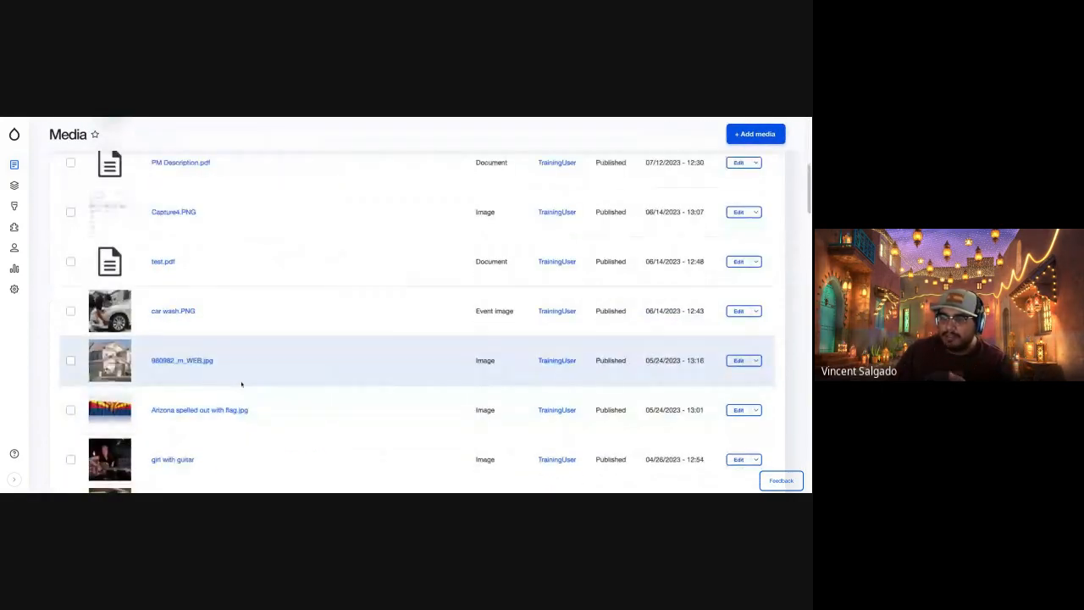
pyautogui.scroll(-4, 241, 385)
pyautogui.scroll(8, 242, 384)
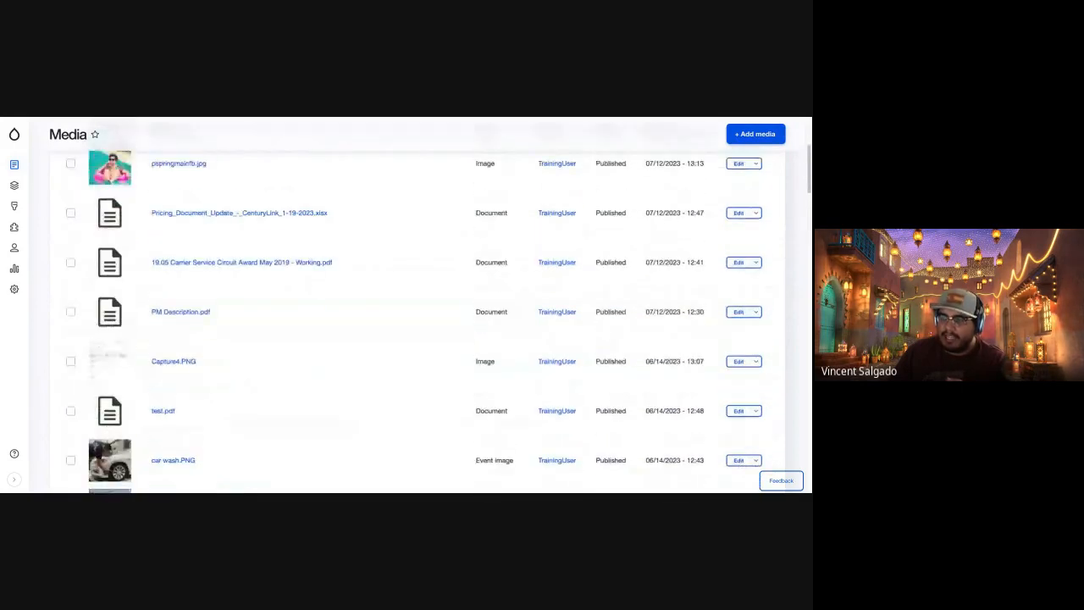
pyautogui.scroll(5, 225, 339)
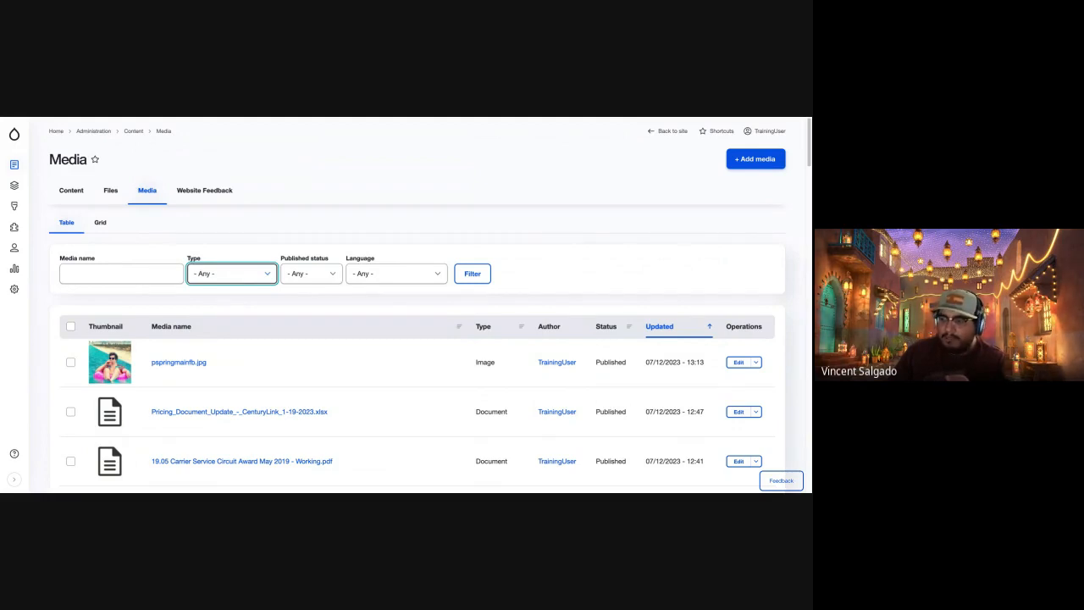
pyautogui.click(476, 275)
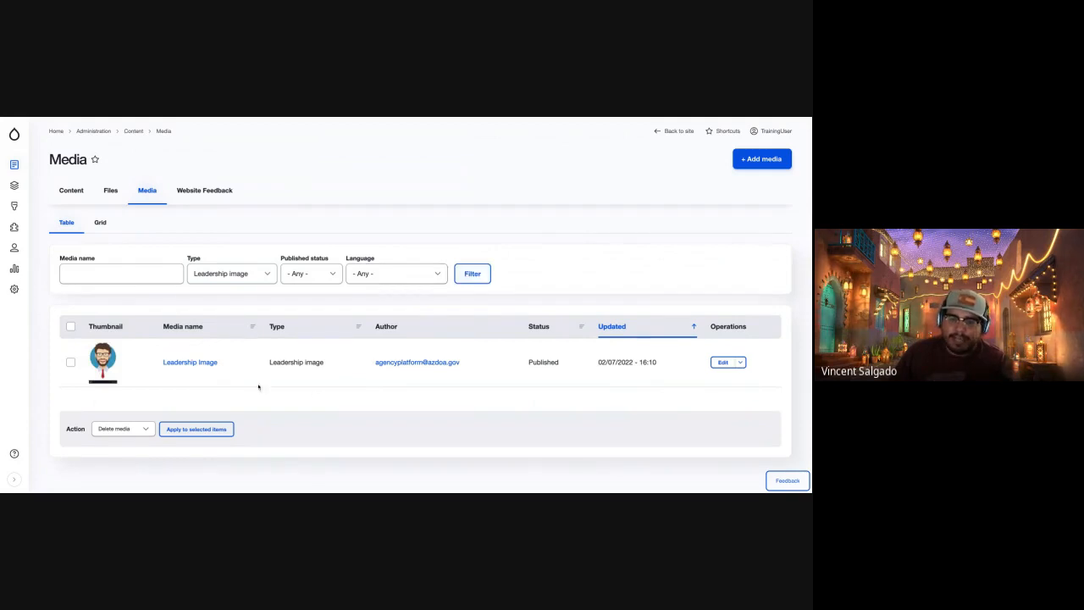
# Filter the media list by the Document type and look through the listed documents.
pyautogui.click(249, 272)
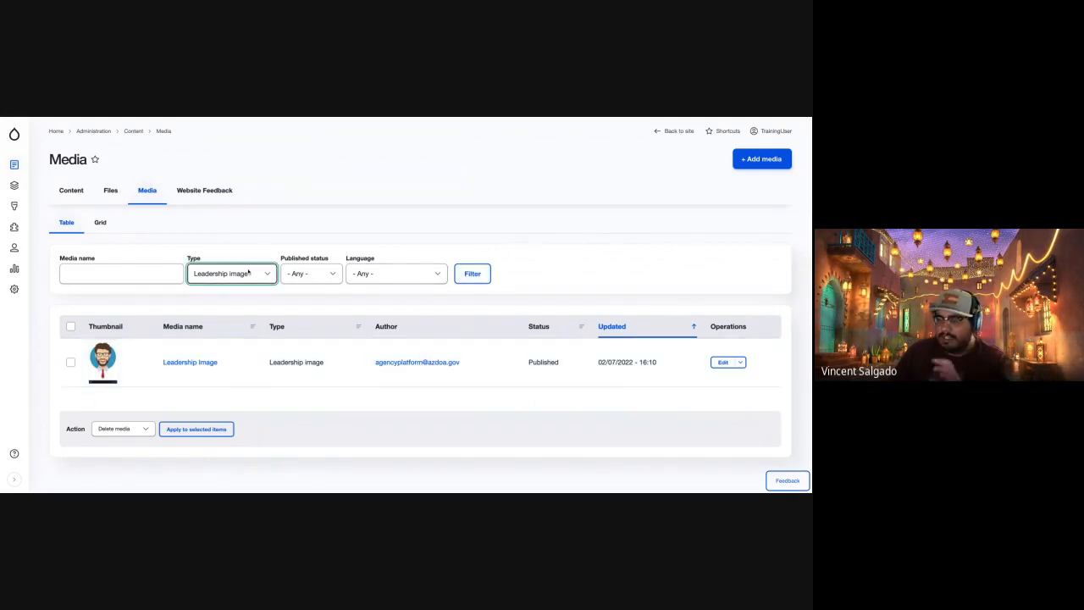
pyautogui.click(272, 249)
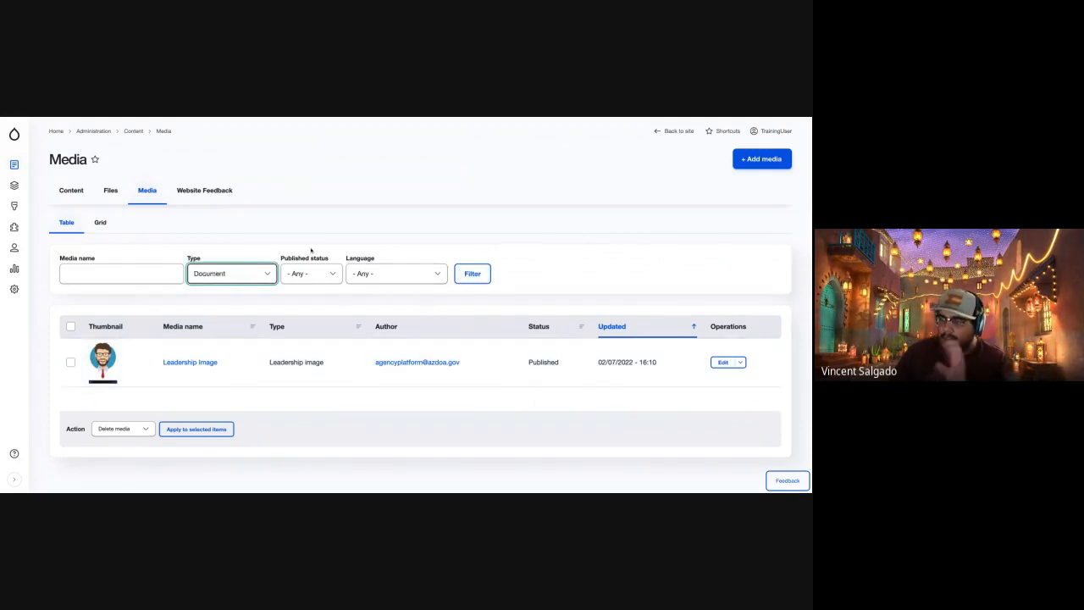
pyautogui.click(474, 275)
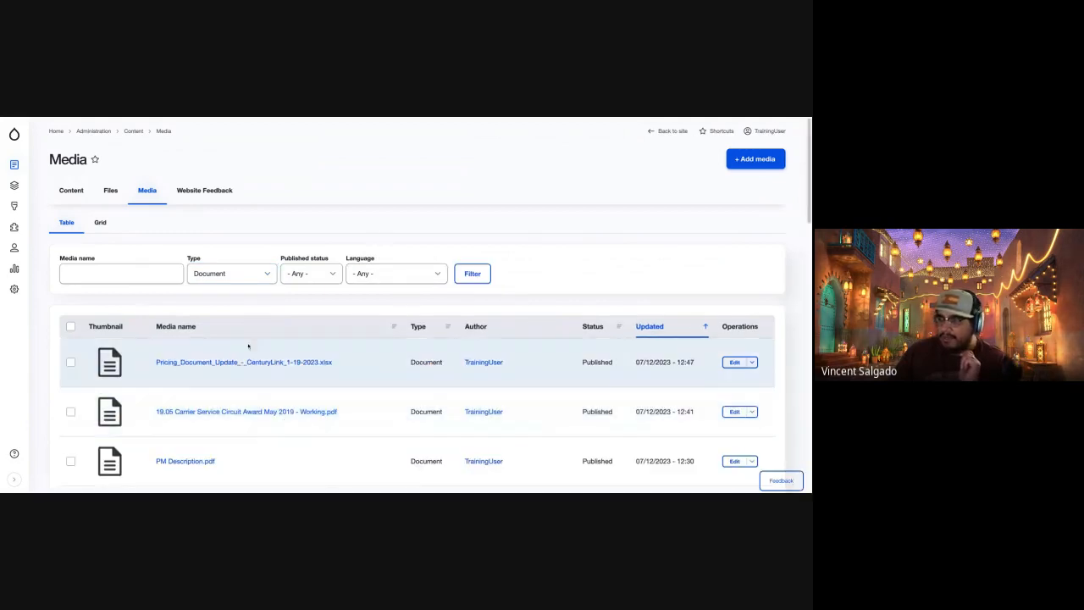
pyautogui.scroll(-5, 246, 419)
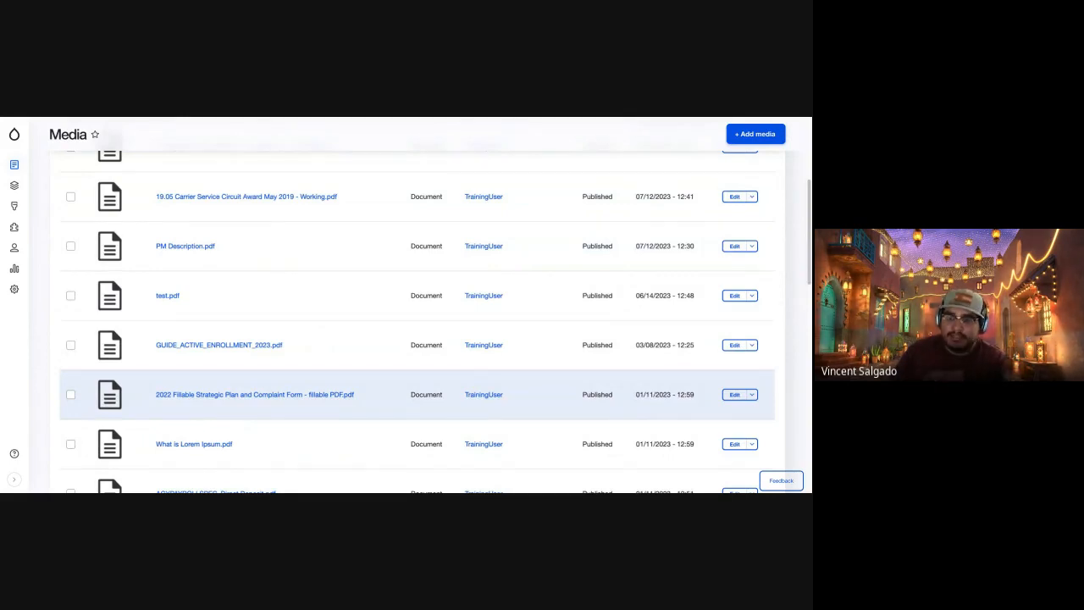
pyautogui.scroll(5, 164, 234)
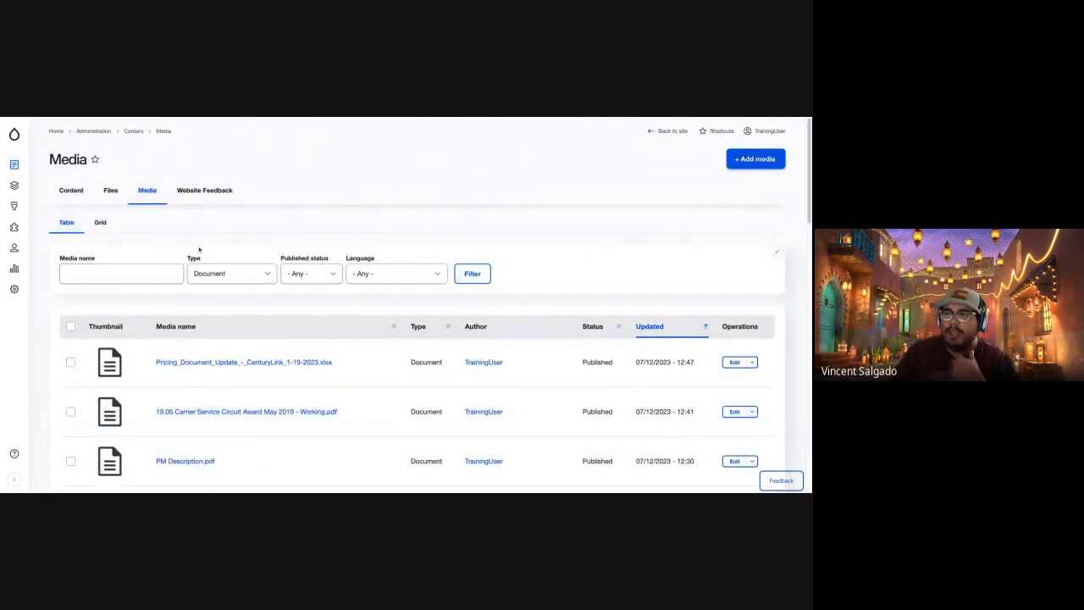
# Reload the media list without filters and compare it with the Files list.
pyautogui.moveTo(8, 166)
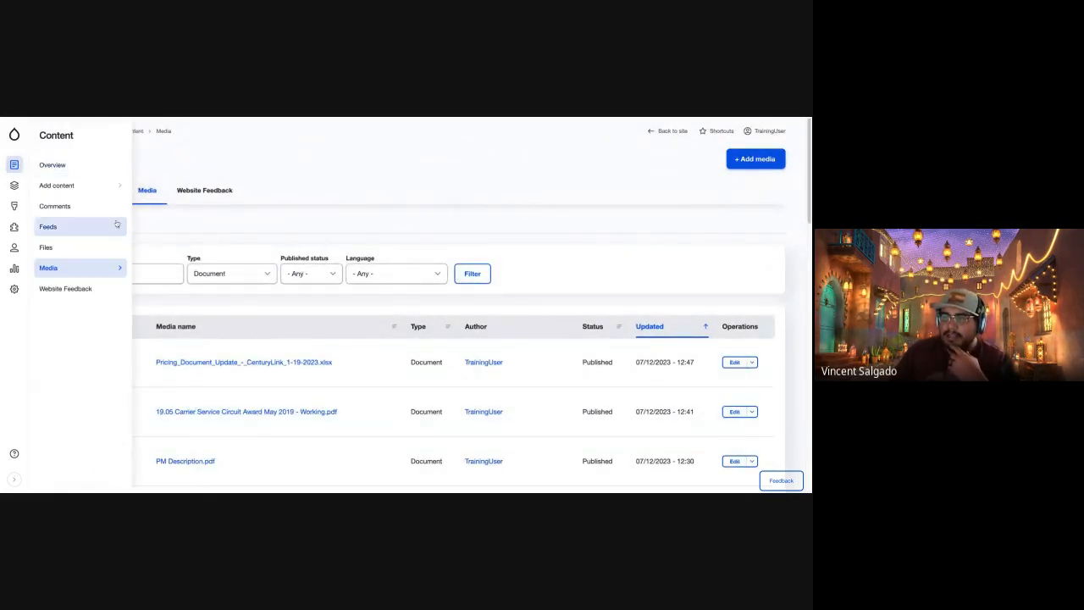
pyautogui.click(74, 269)
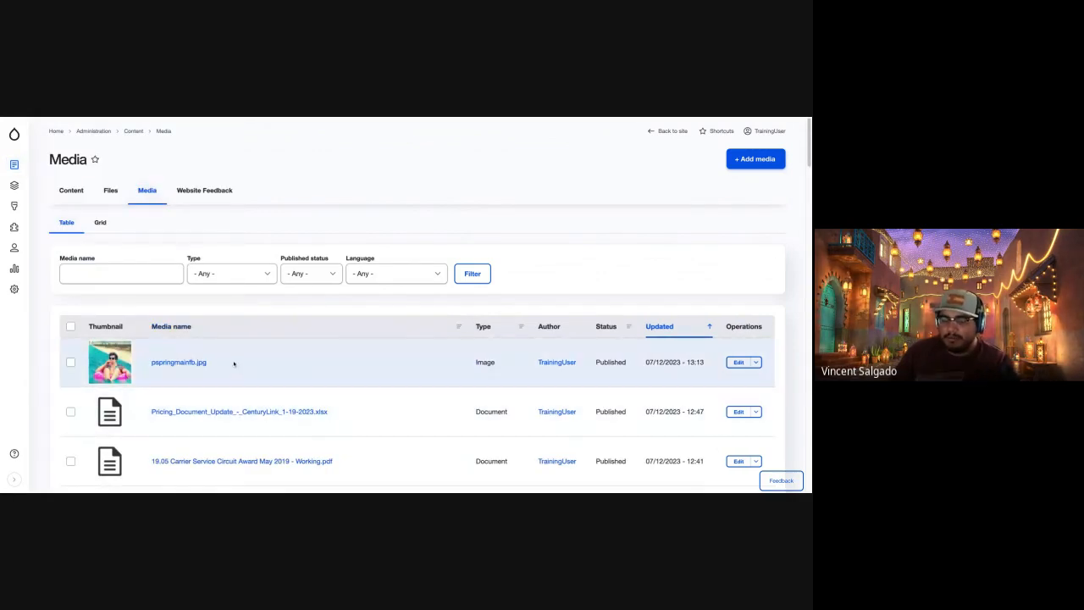
pyautogui.click(112, 193)
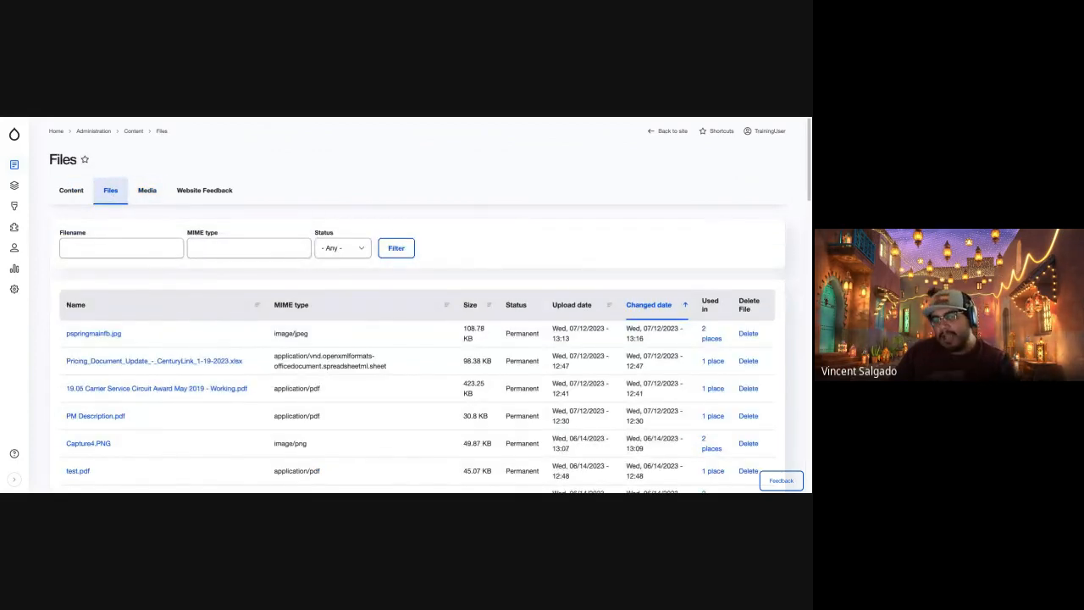
pyautogui.click(147, 190)
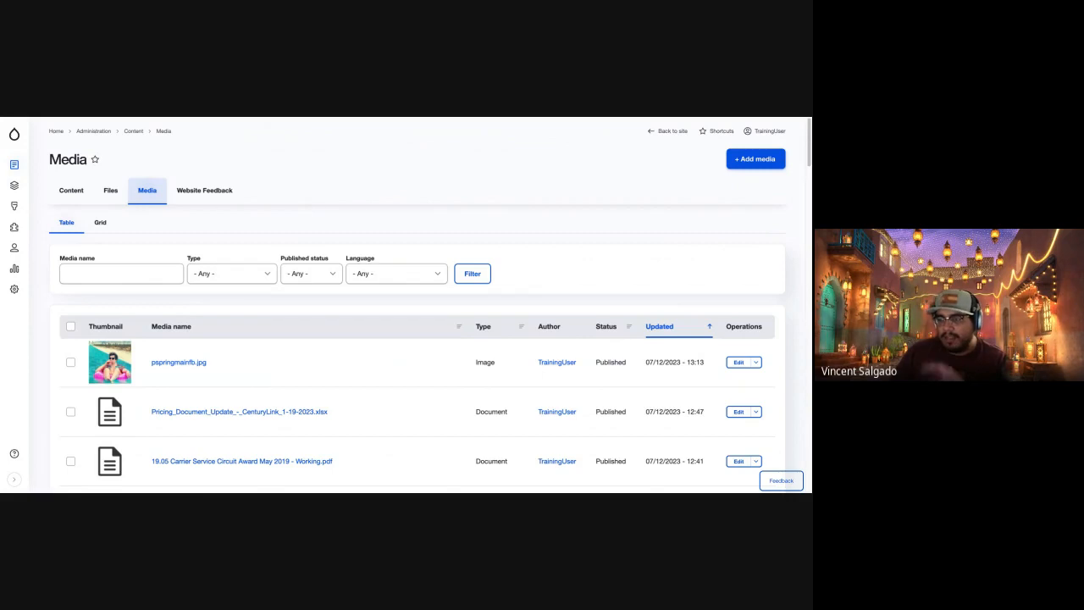
# Return to the content overview and open the Public Service Orientation resource for editing.
pyautogui.click(83, 193)
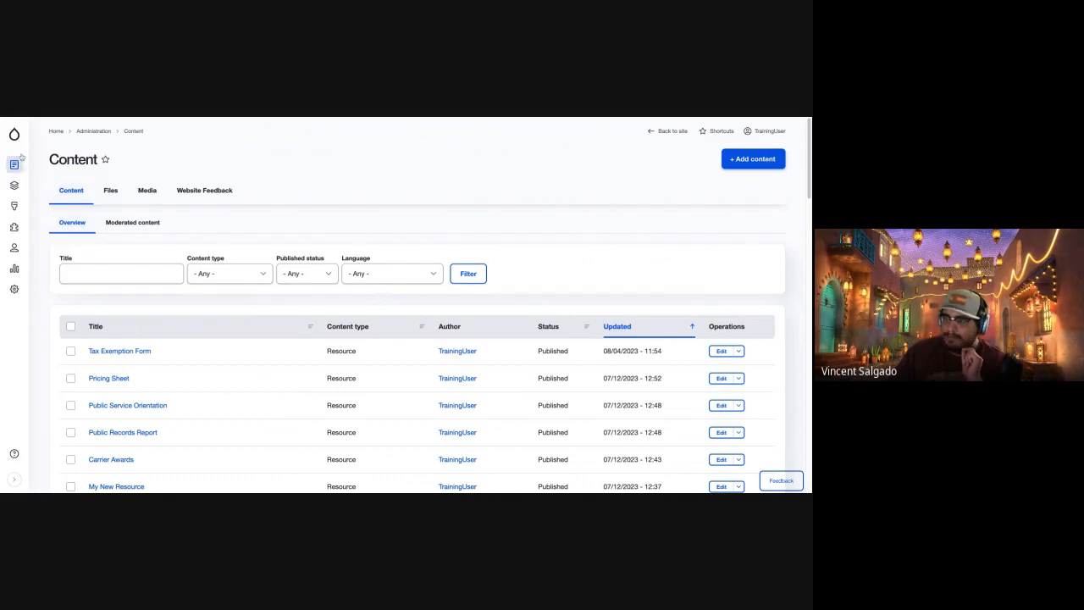
pyautogui.moveTo(14, 140)
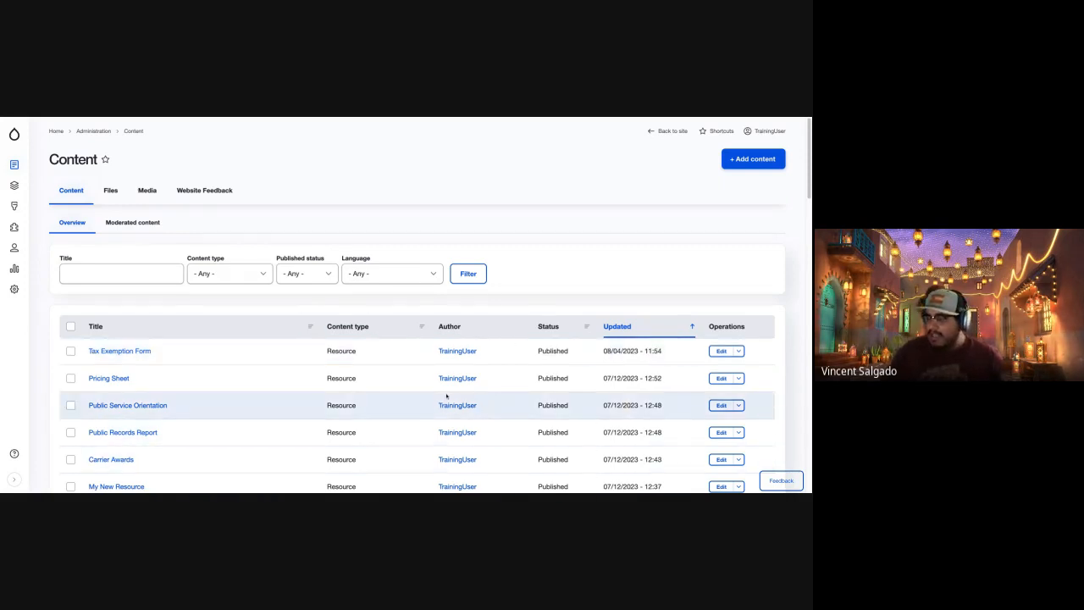
pyautogui.scroll(-3, 440, 398)
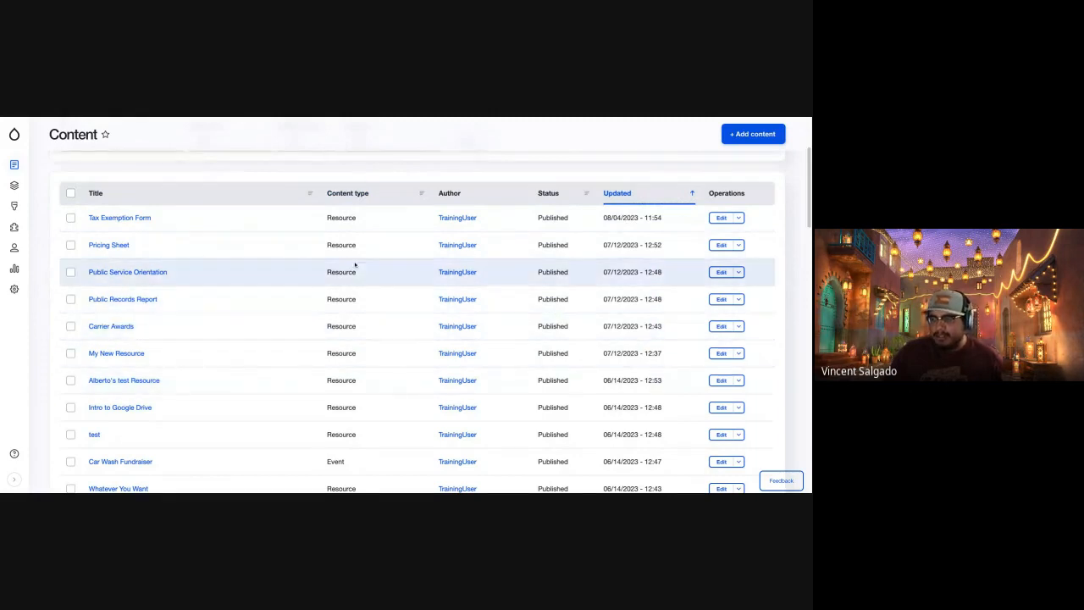
pyautogui.click(718, 273)
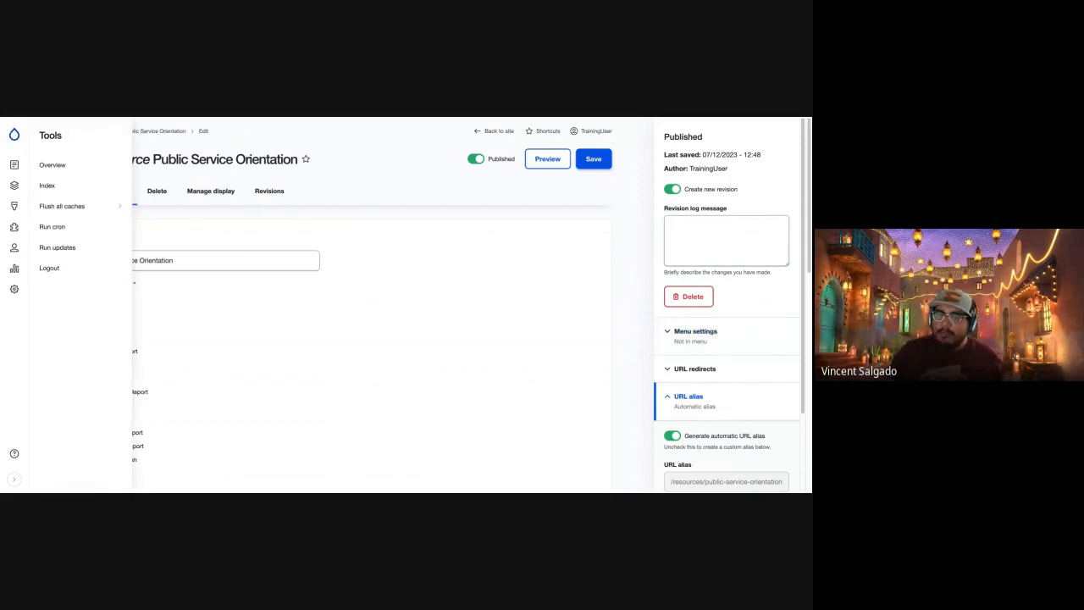
# Go back to the training site's home page and open it for editing.
pyautogui.click(14, 133)
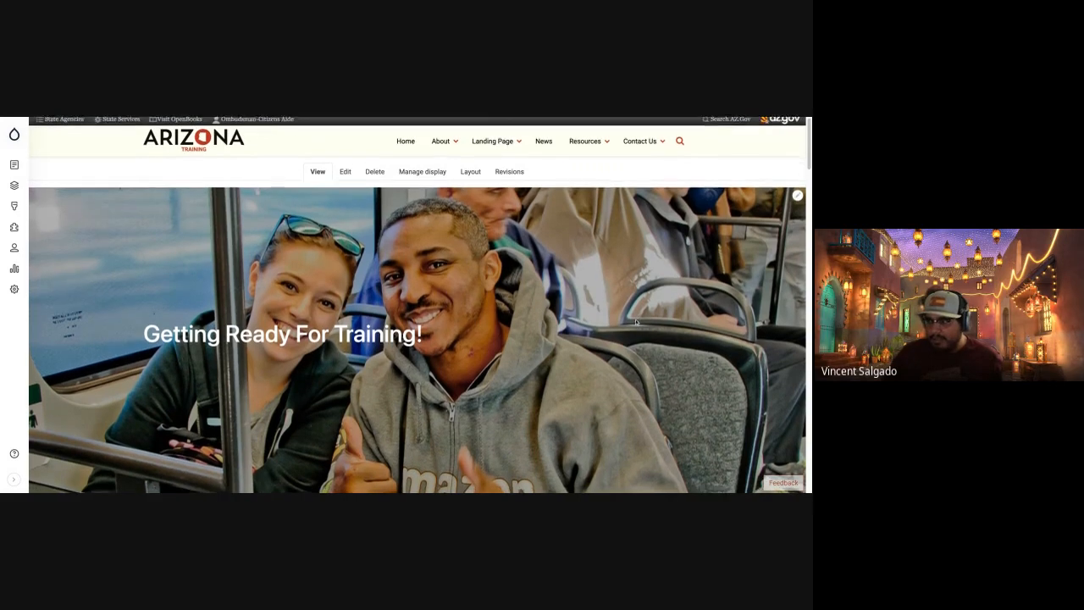
pyautogui.scroll(-3, 636, 322)
pyautogui.scroll(3, 635, 319)
pyautogui.scroll(-1, 635, 319)
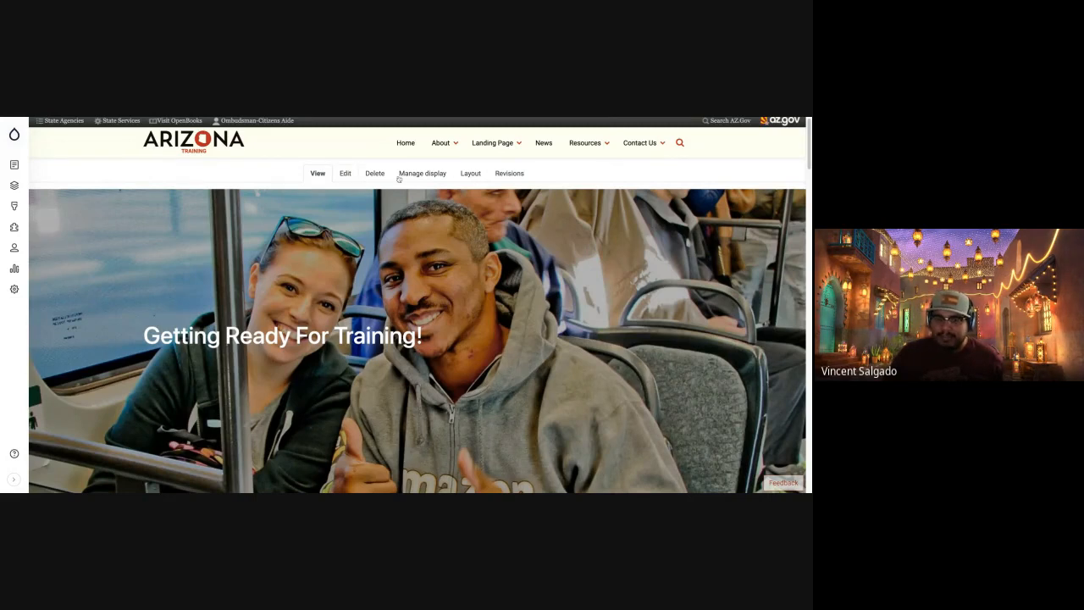
pyautogui.click(343, 174)
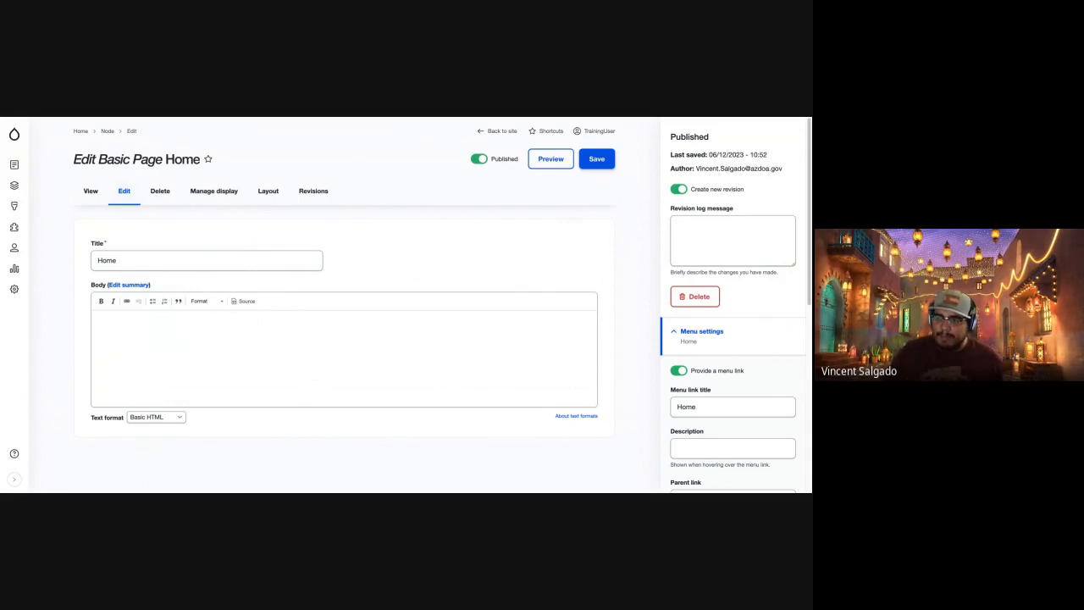
# Leave the home page's edit form and open the Announcement 2 item from the News page for editing.
pyautogui.hotkey('alt', 'Left')
pyautogui.scroll(-1, 417, 305)
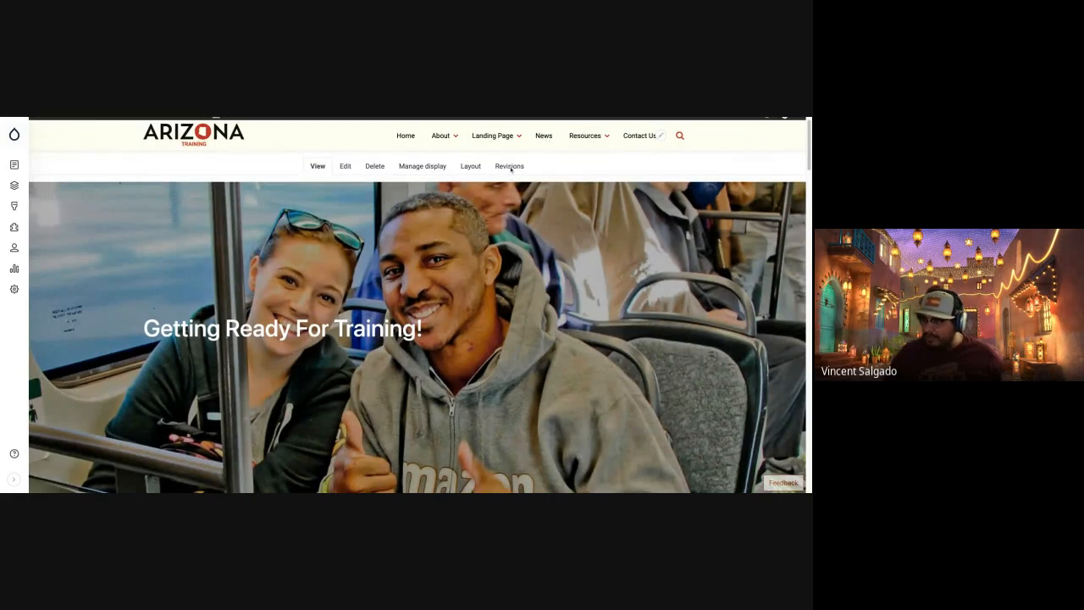
pyautogui.click(544, 136)
pyautogui.scroll(-4, 295, 384)
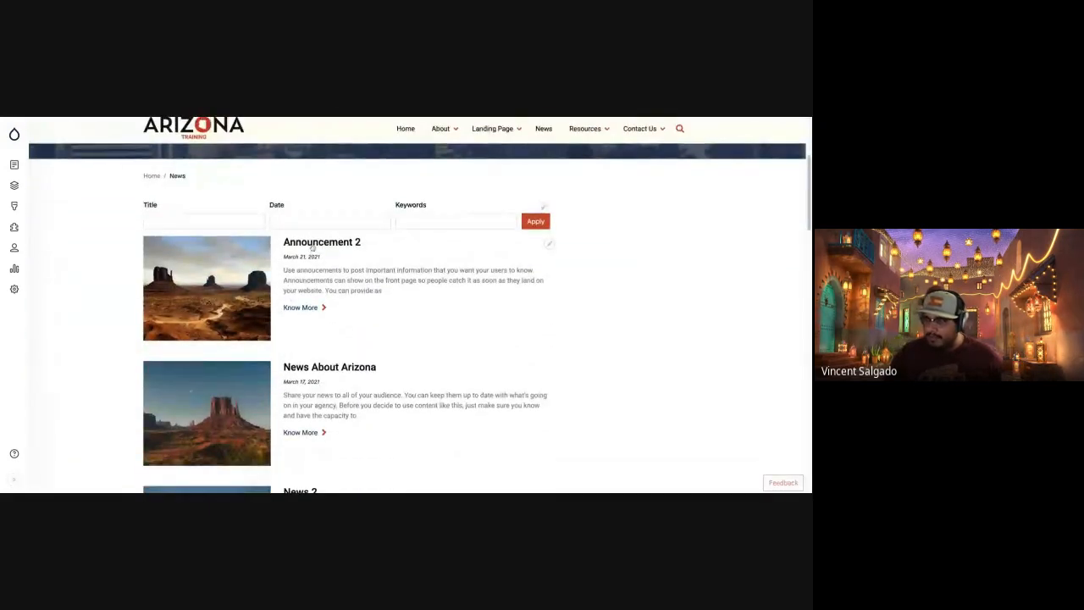
pyautogui.click(313, 245)
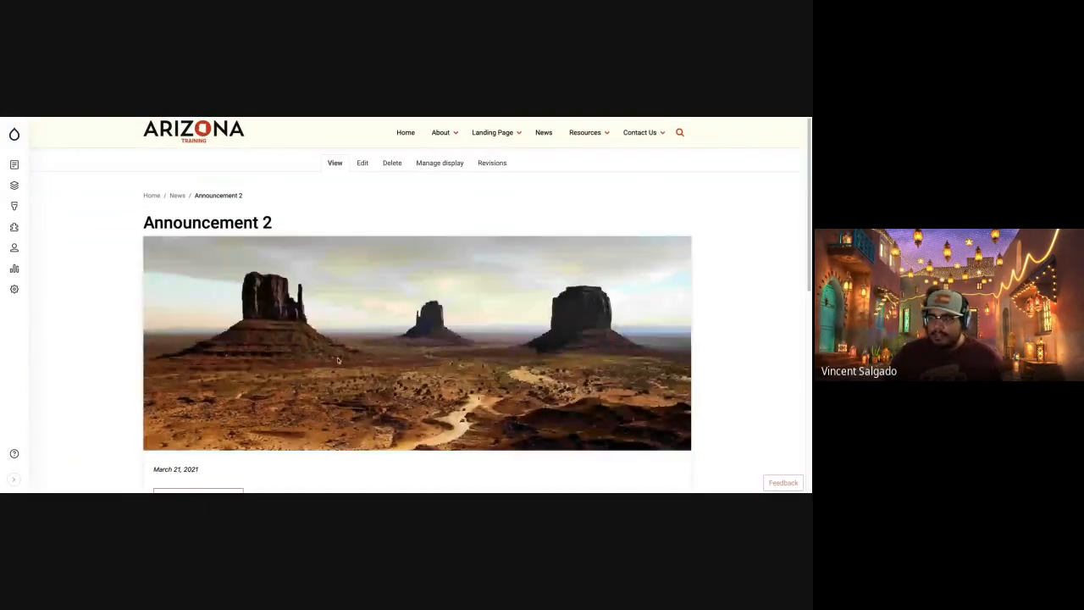
pyautogui.click(363, 177)
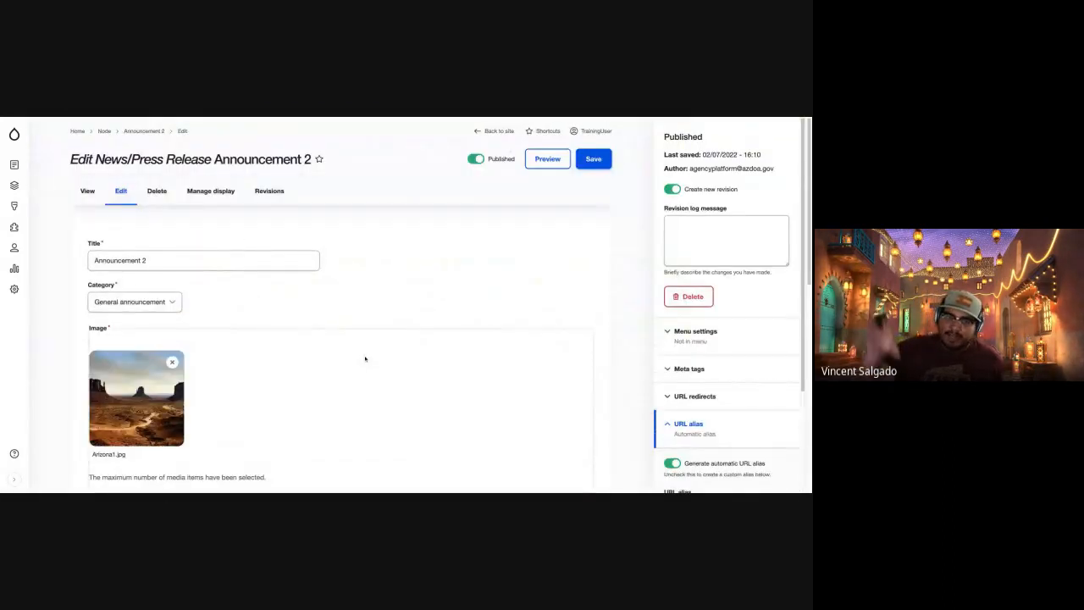
# Return to the Announcement 2 page view and look over the site's Landing Page and About navigation entries.
pyautogui.click(1, 120)
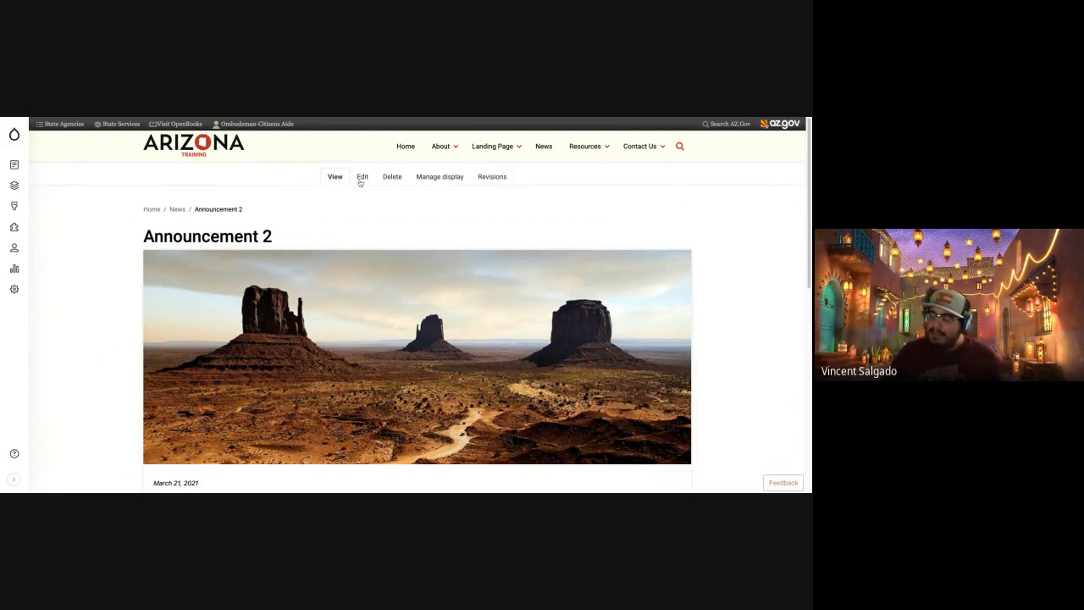
pyautogui.scroll(-1, 465, 188)
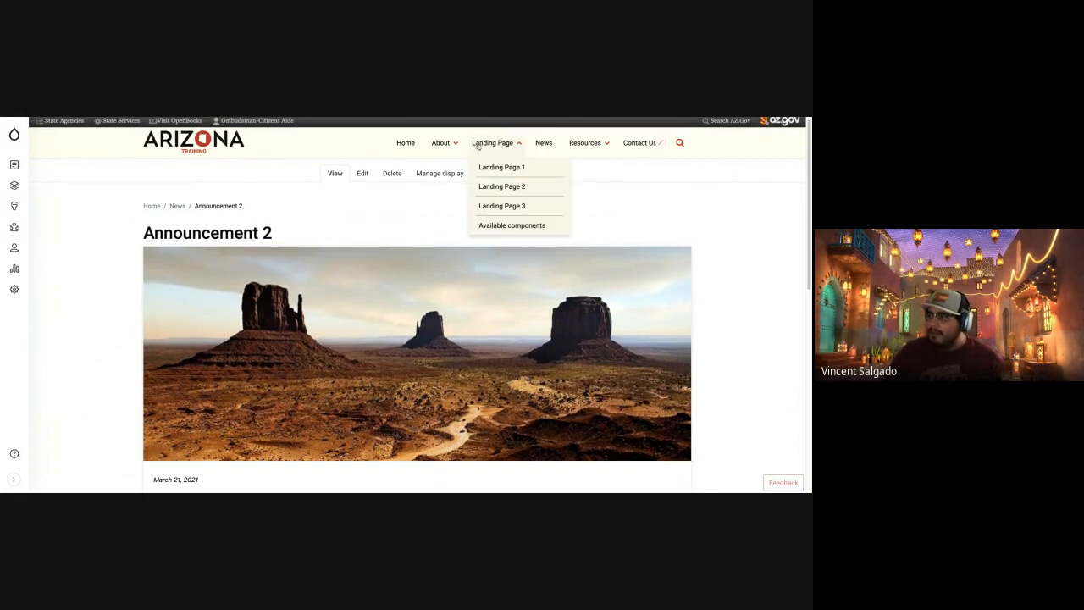
pyautogui.moveTo(433, 143)
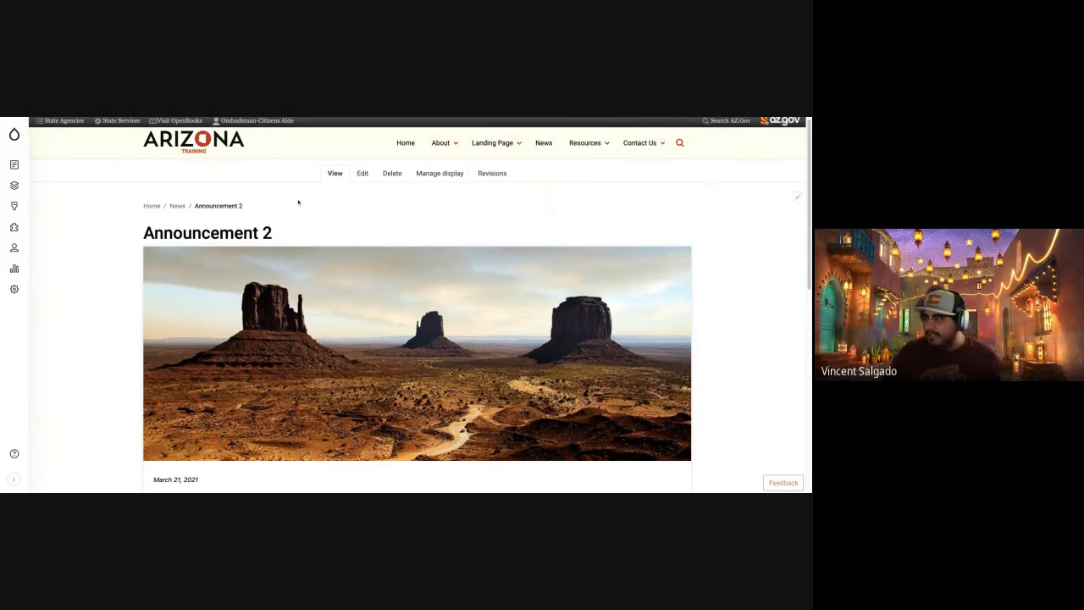
# Find the image-and-text component with the User Action link below the action cards and show its contextual editing options.
pyautogui.scroll(-5, 380, 351)
pyautogui.scroll(-3, 380, 351)
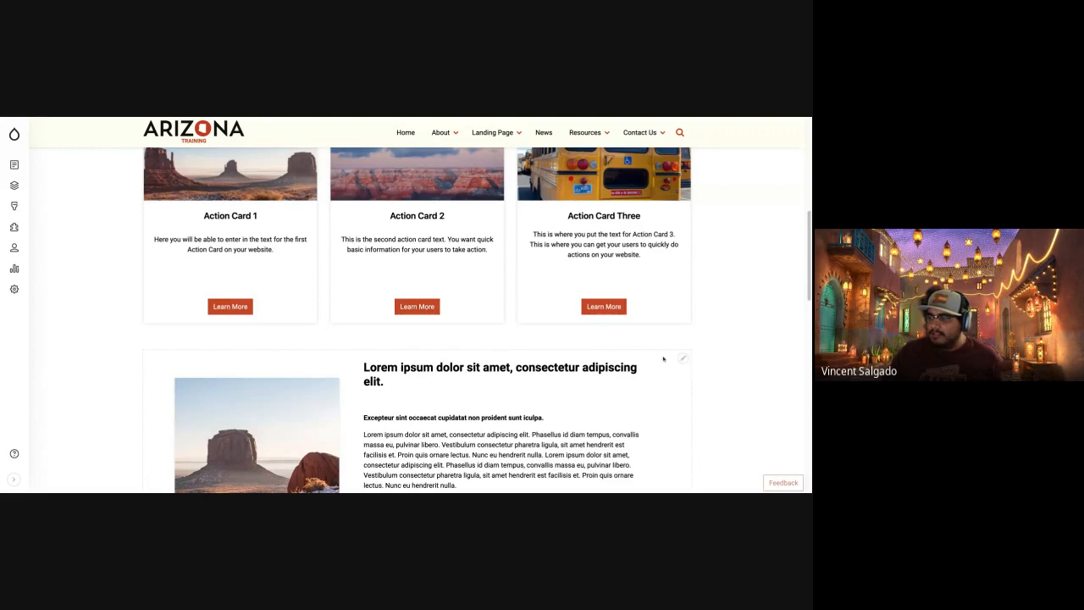
pyautogui.scroll(-1, 568, 429)
pyautogui.scroll(-2, 568, 429)
pyautogui.scroll(1, 568, 429)
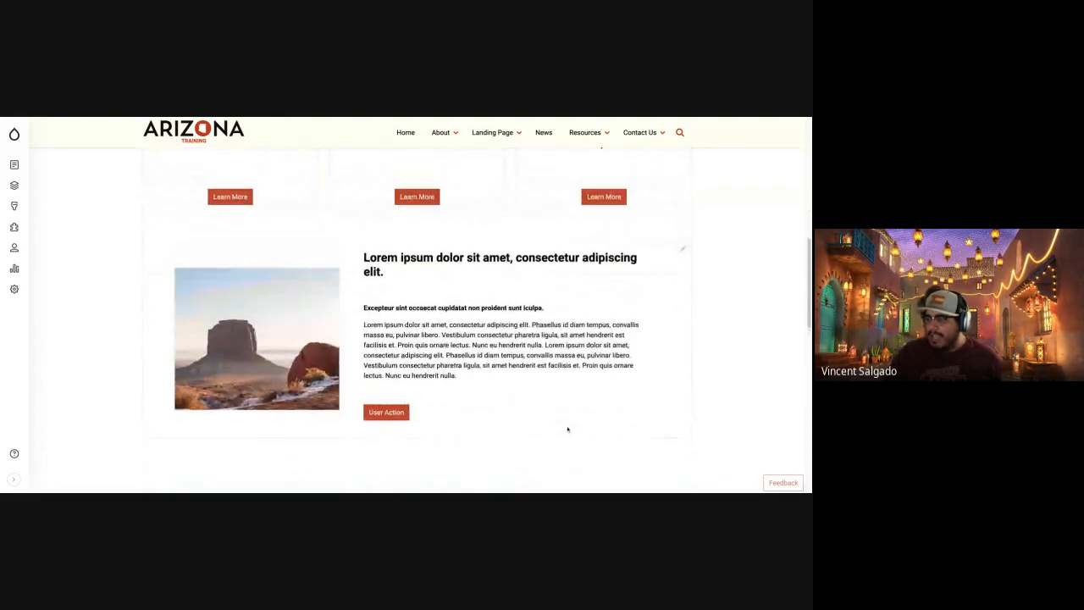
pyautogui.click(684, 251)
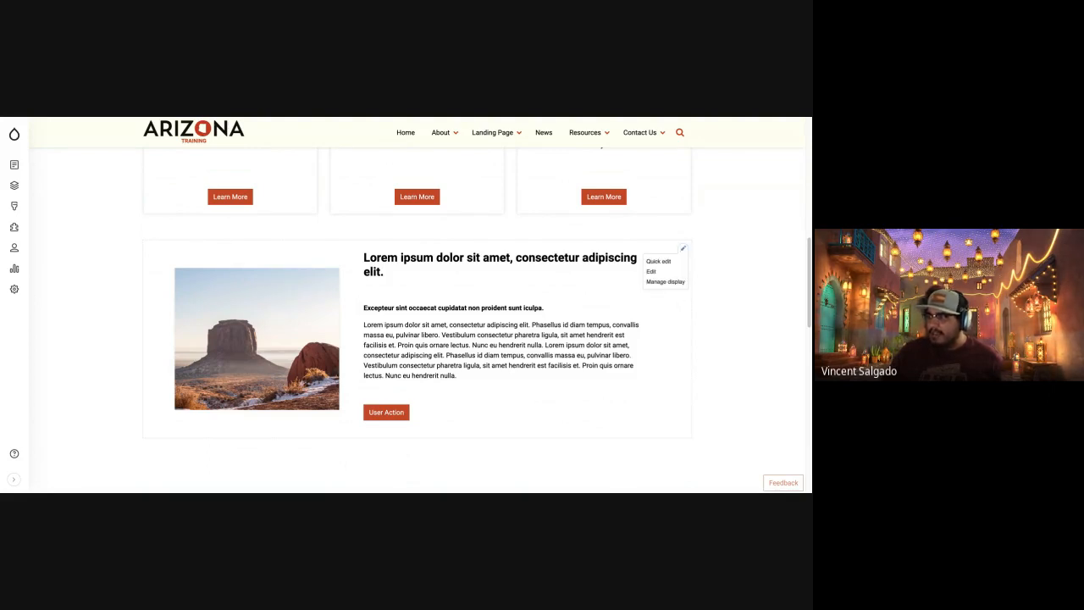
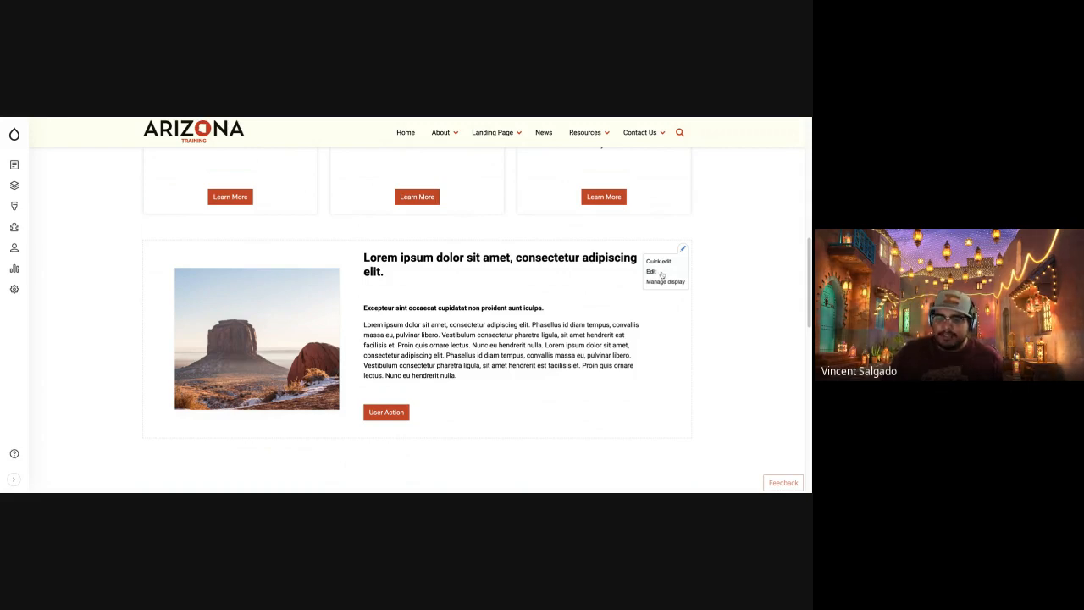
# Open the text-with-image component for editing, replace its body heading with "This is a new title", and save the block.
pyautogui.click(651, 271)
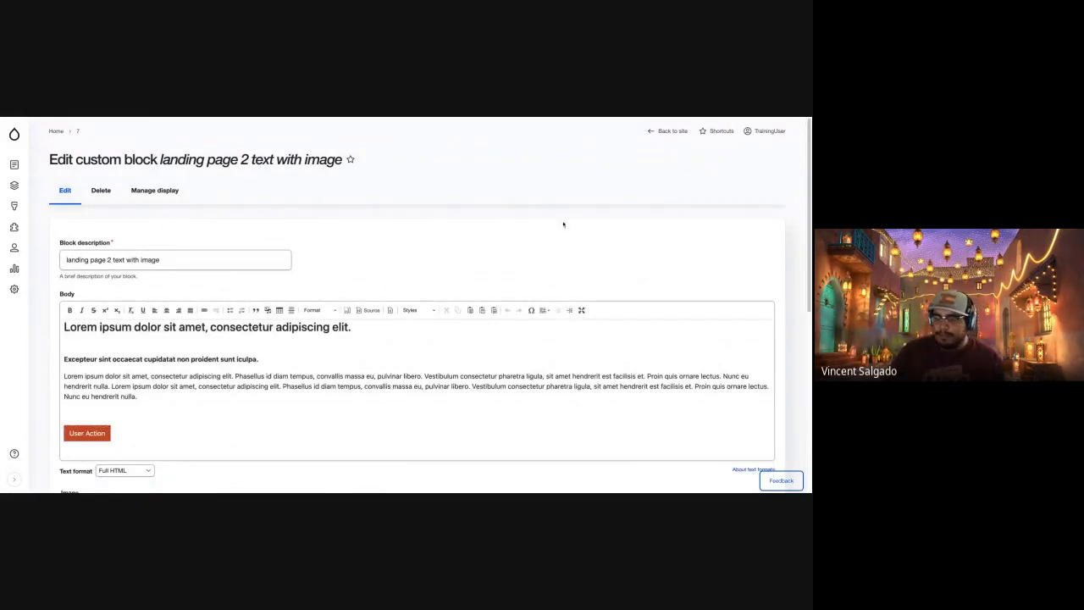
pyautogui.click(170, 259)
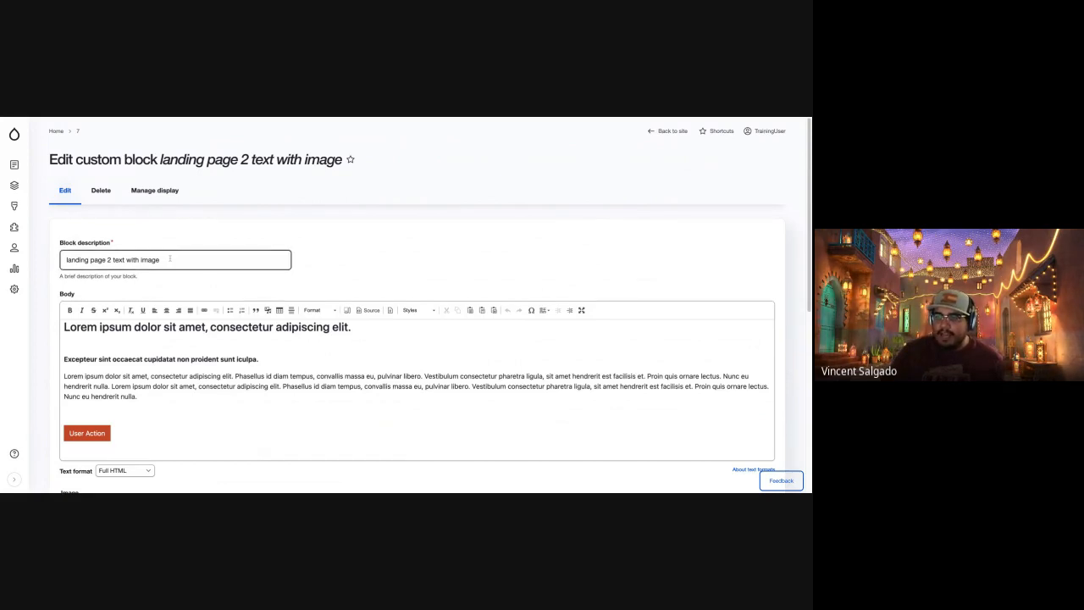
pyautogui.click(232, 340)
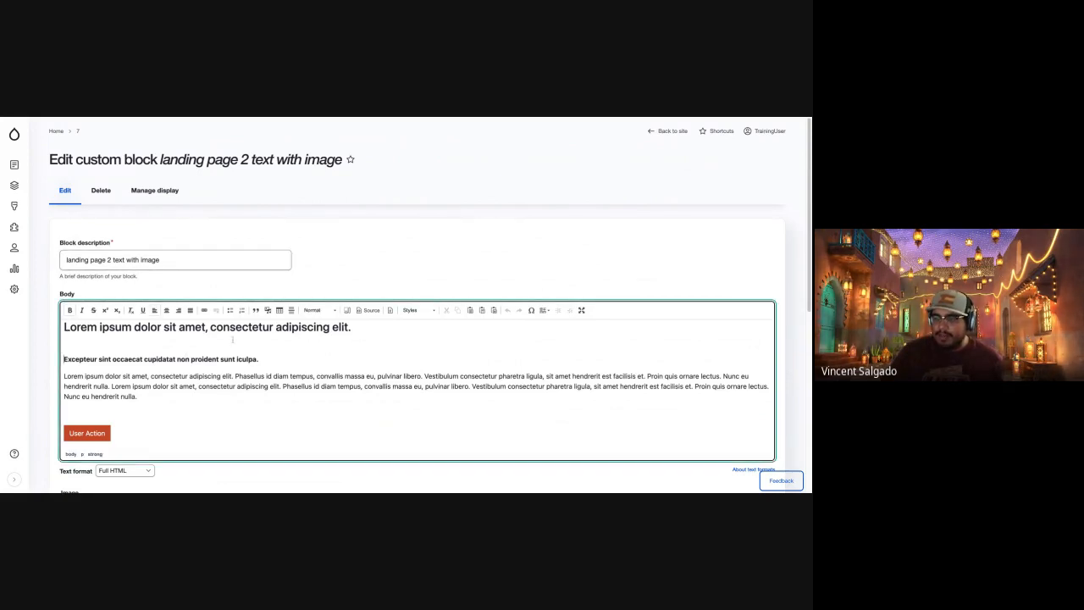
pyautogui.tripleClick(357, 325)
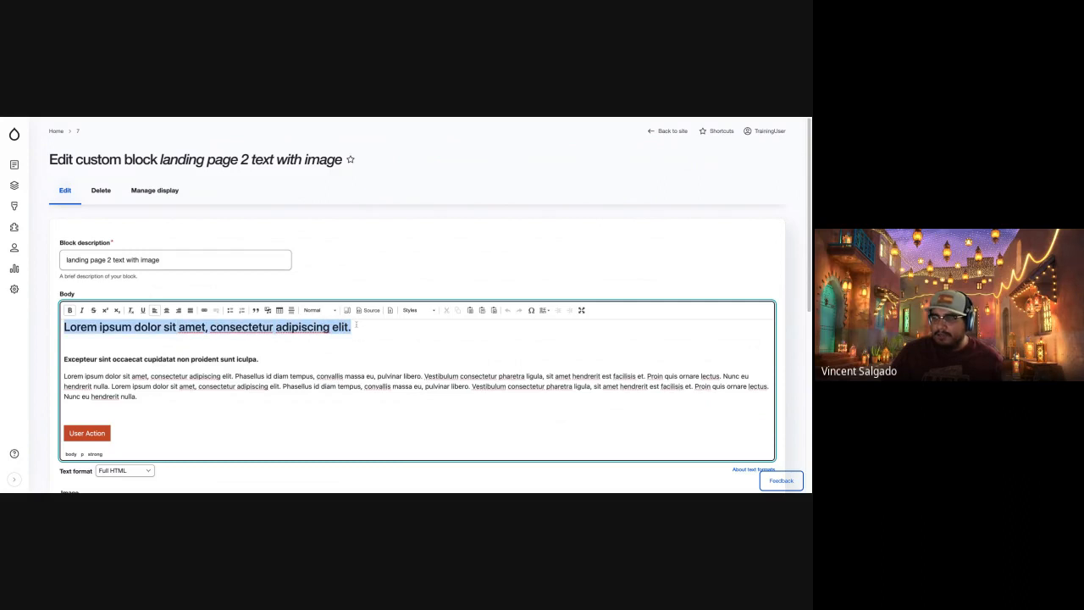
pyautogui.write('This is ')
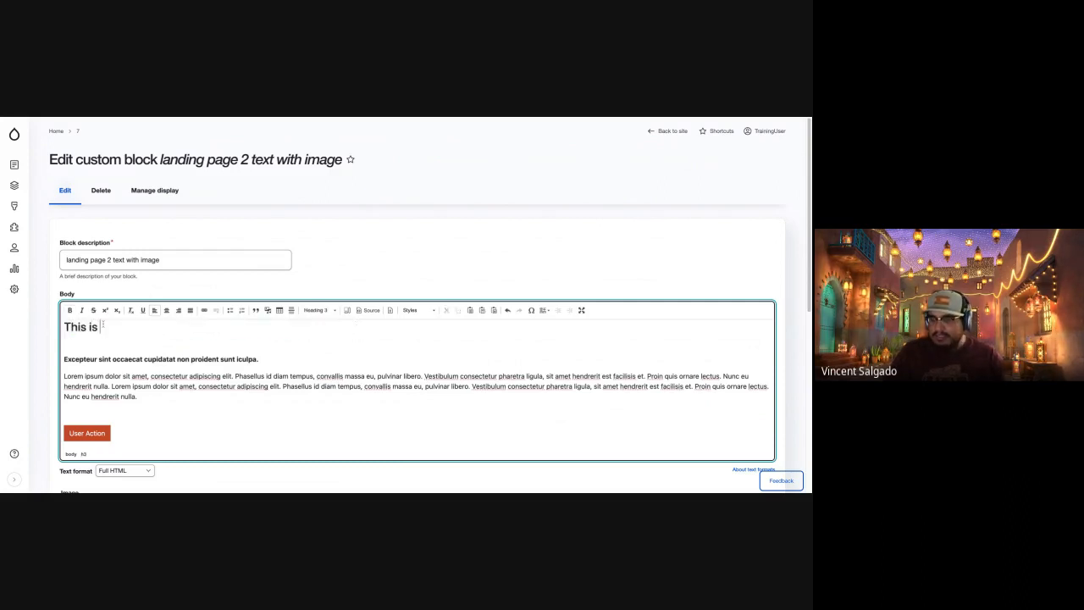
pyautogui.write('a new title')
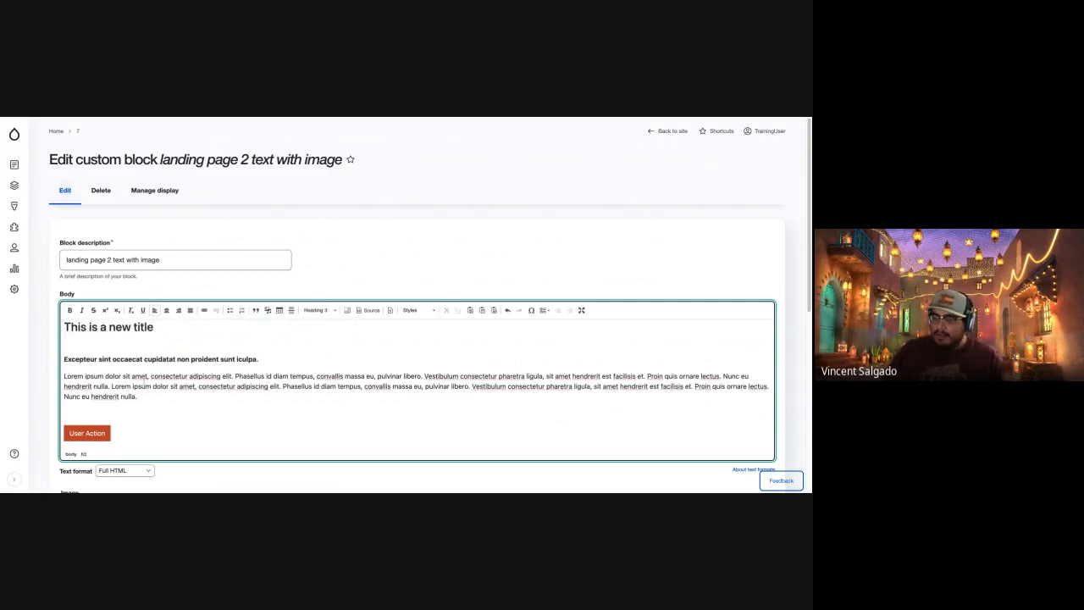
pyautogui.scroll(-6, 127, 385)
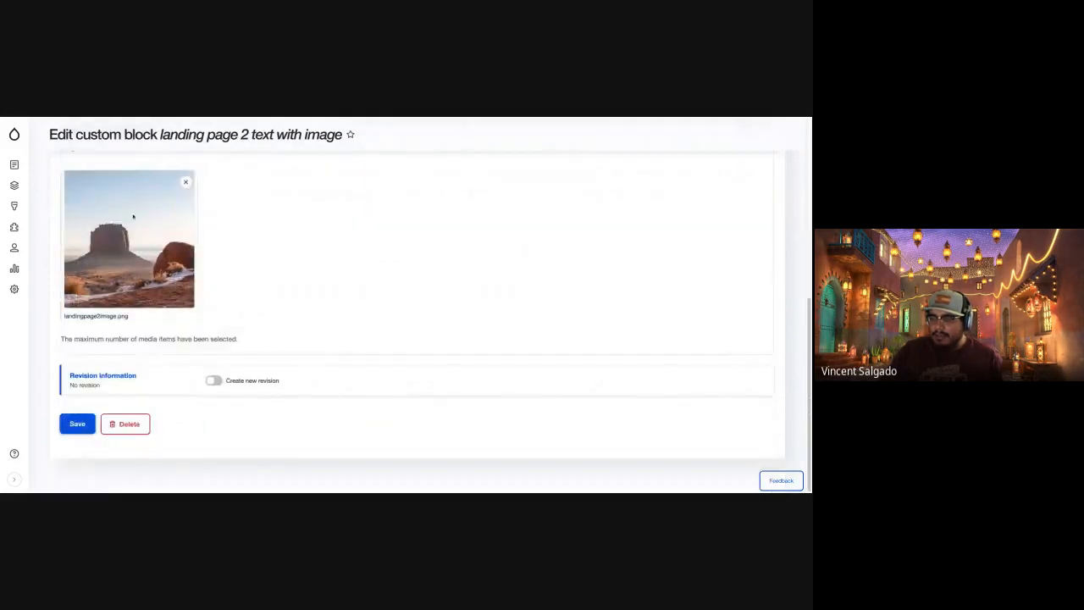
pyautogui.click(78, 425)
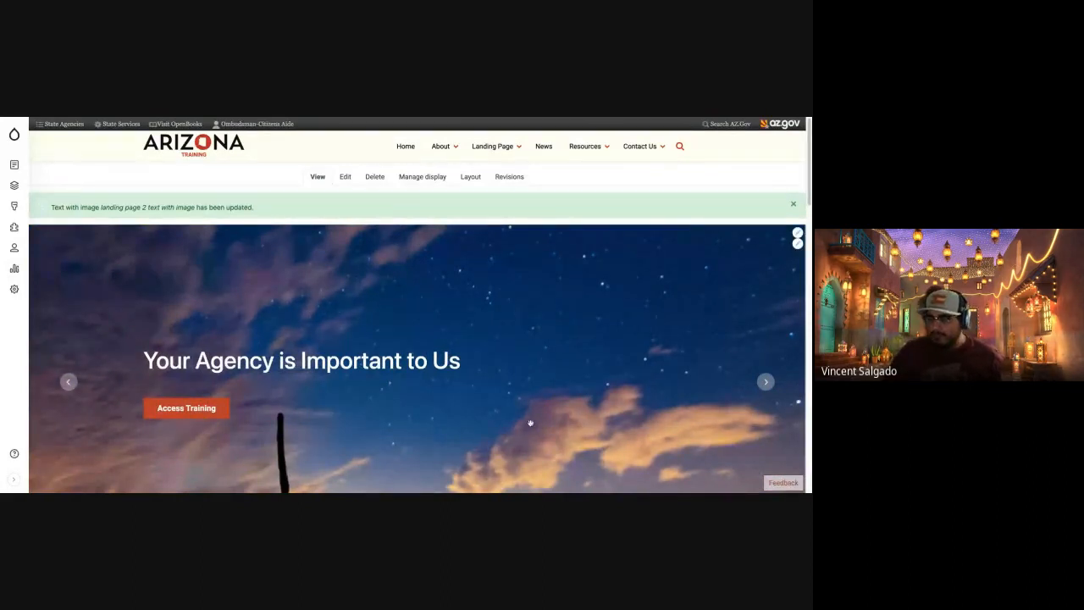
# Check the edited heading of the text-with-image component on the page and return to the page's beginning.
pyautogui.scroll(-3, 530, 423)
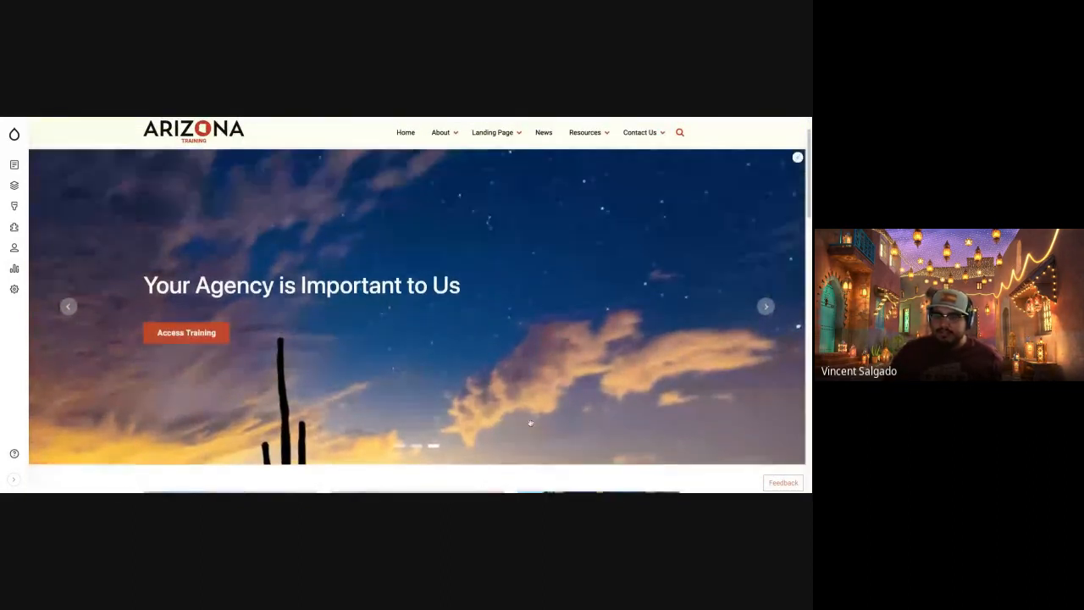
pyautogui.scroll(3, 531, 423)
pyautogui.scroll(-10, 530, 422)
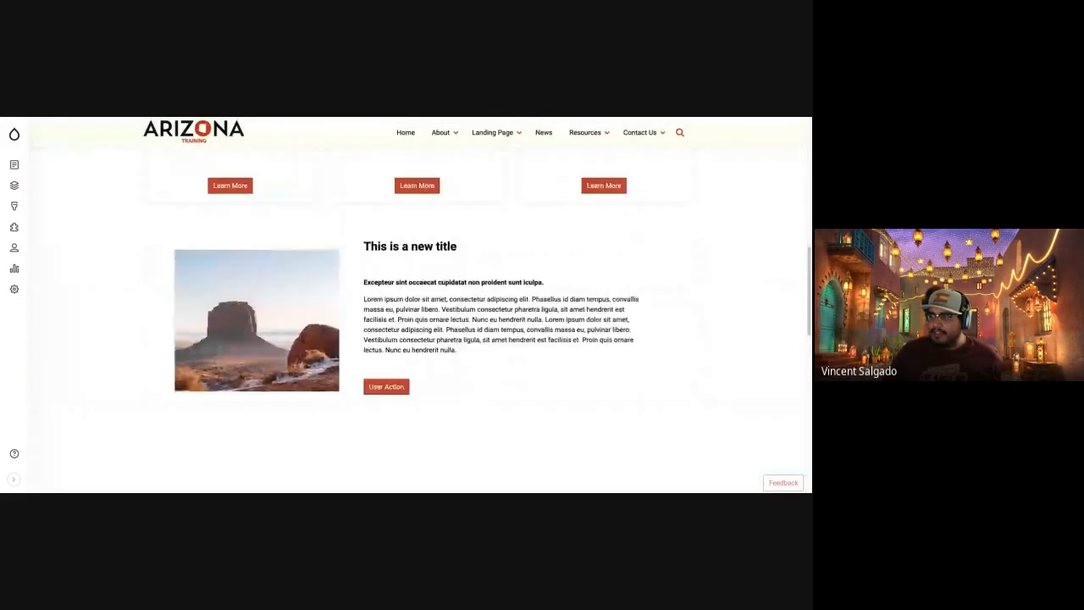
pyautogui.moveTo(364, 249); pyautogui.dragTo(450, 249)
pyautogui.click(449, 249)
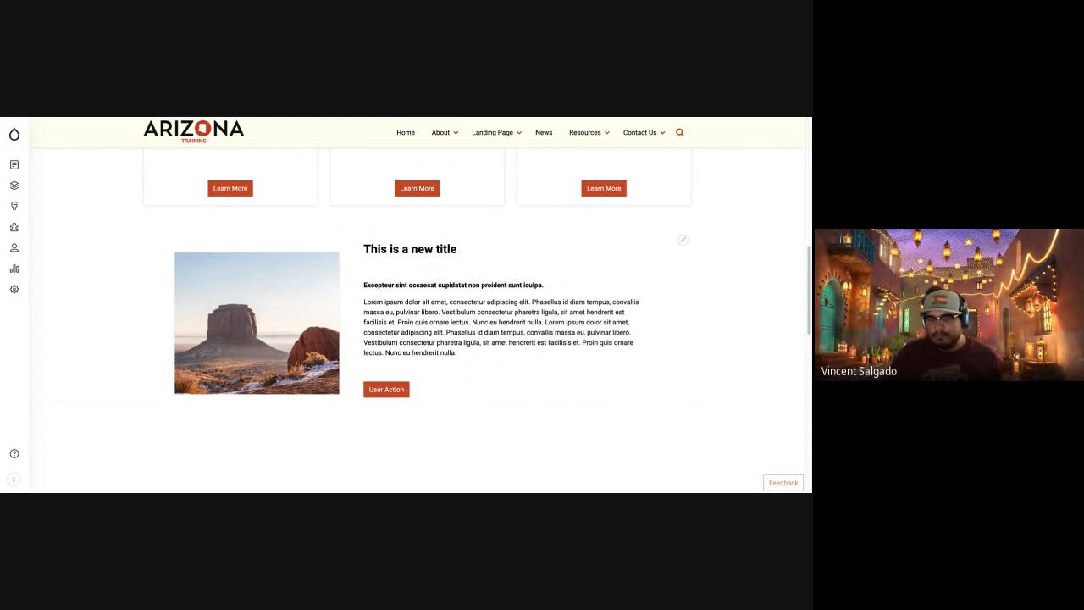
pyautogui.scroll(10, 474, 314)
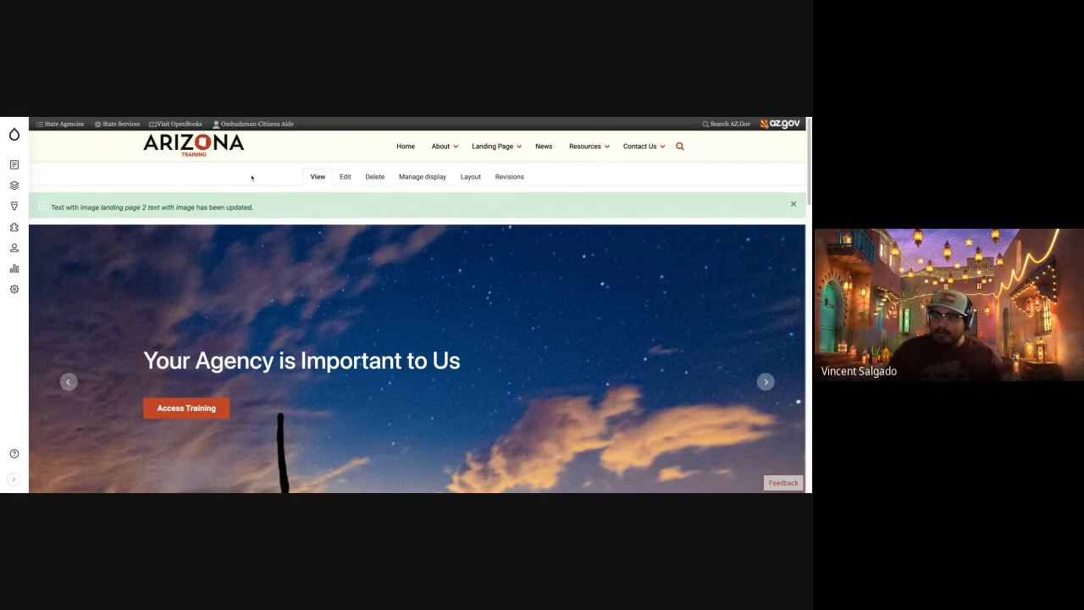
# Open the training site's Add content page and review the available content types and their descriptions, from Basic Page through Webform.
pyautogui.moveTo(17, 165)
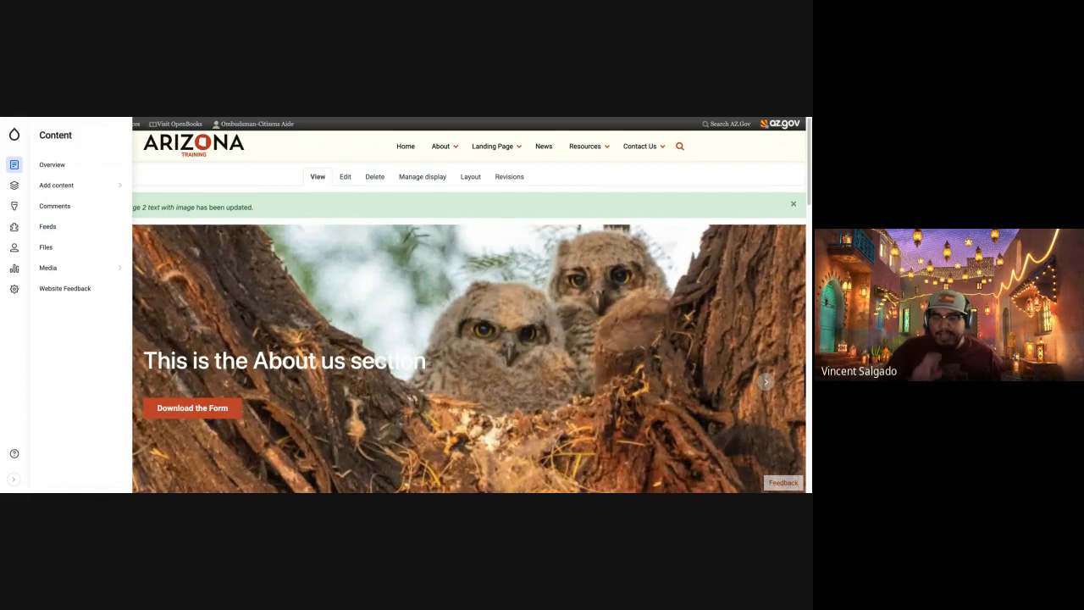
pyautogui.click(64, 188)
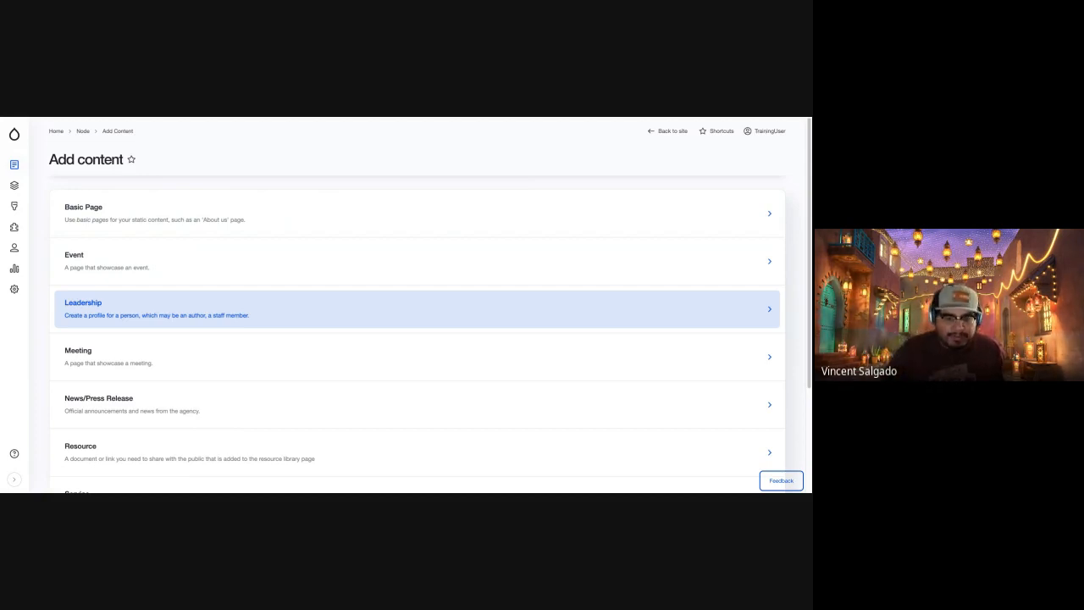
pyautogui.scroll(-1, 181, 337)
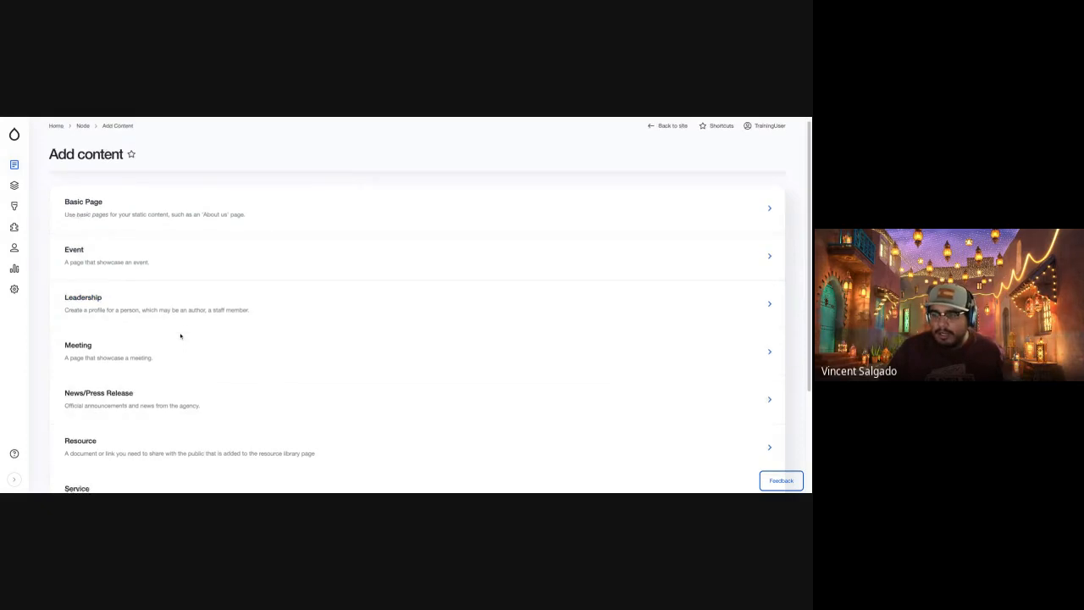
pyautogui.scroll(-1, 180, 336)
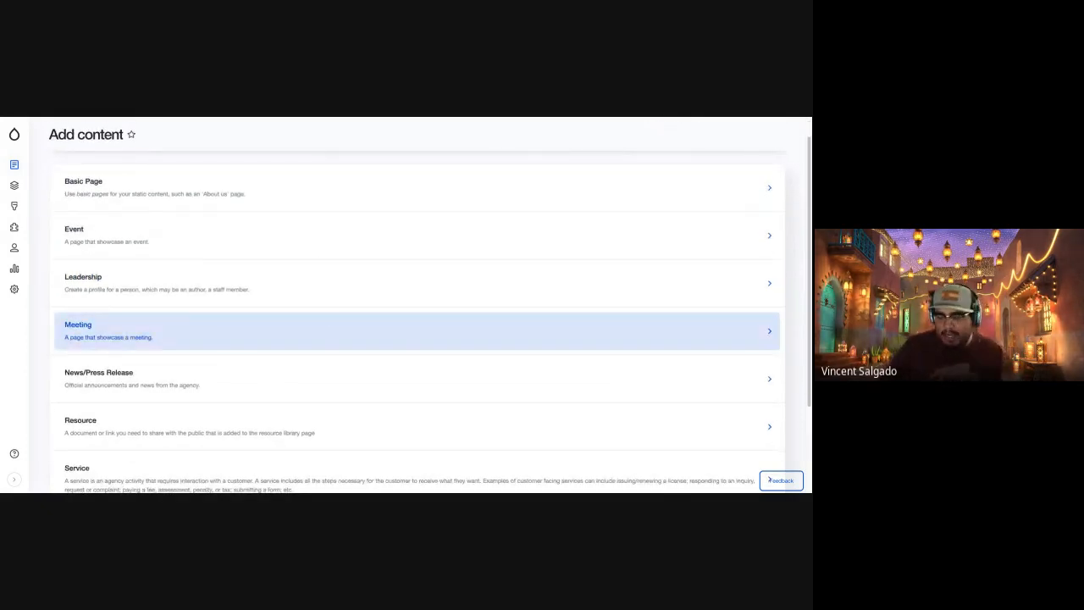
pyautogui.scroll(-2, 433, 316)
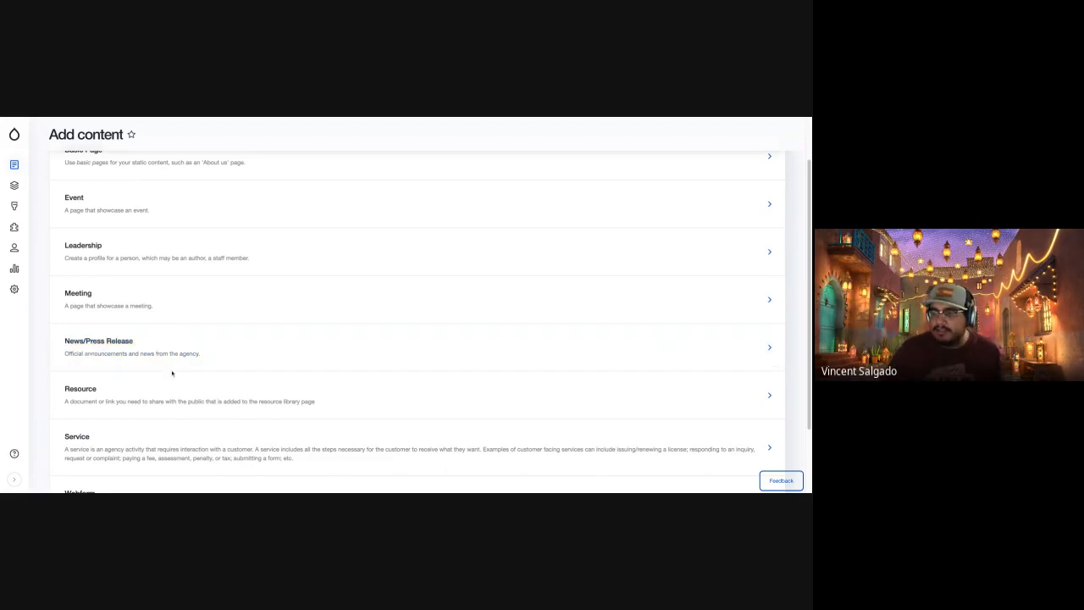
pyautogui.scroll(-1, 167, 385)
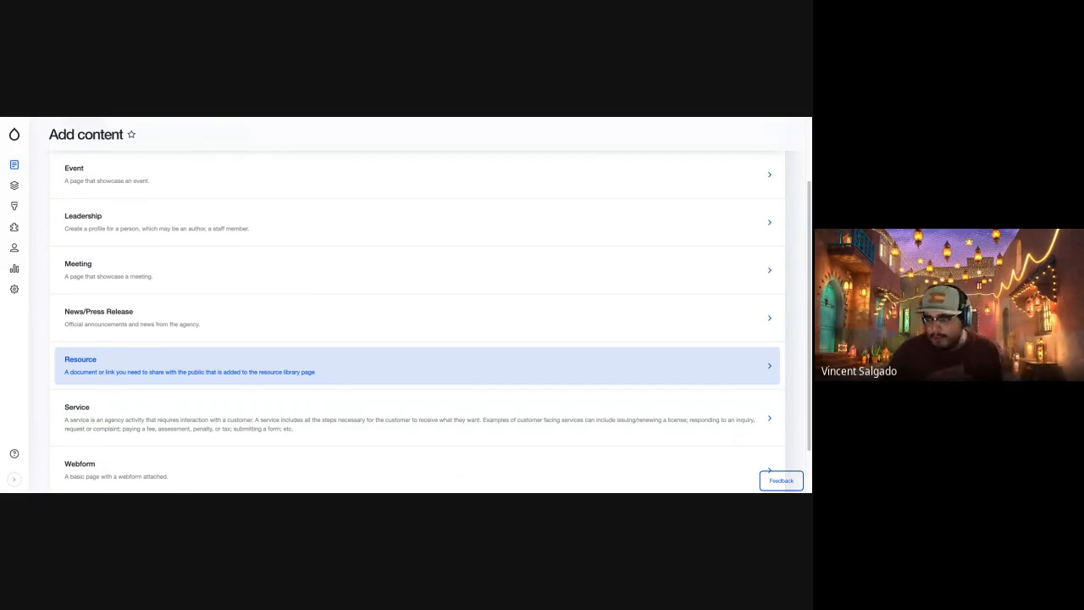
pyautogui.scroll(-2, 110, 382)
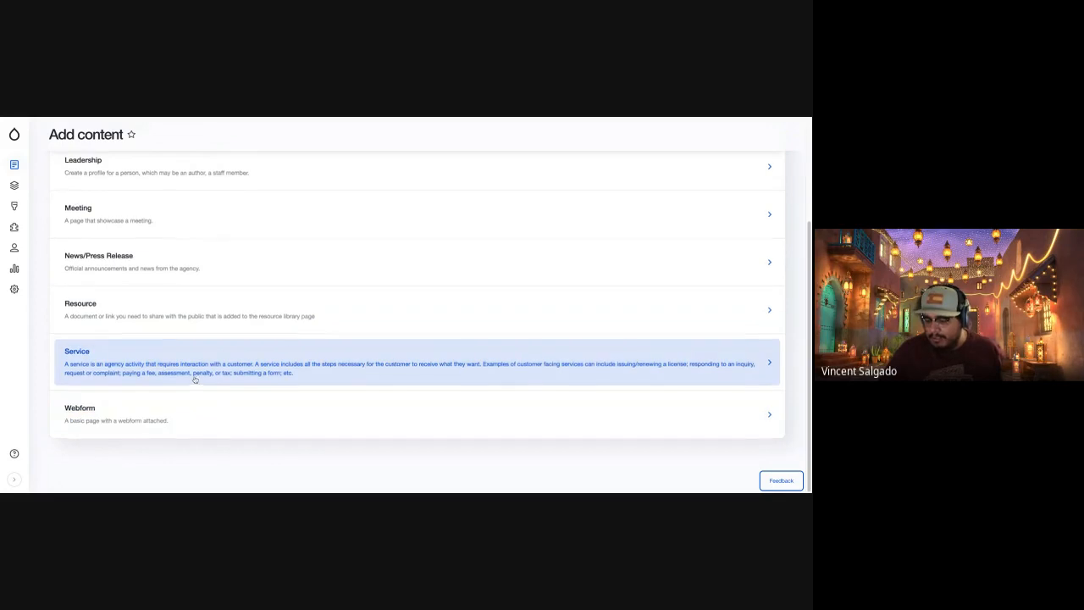
pyautogui.scroll(3, 194, 380)
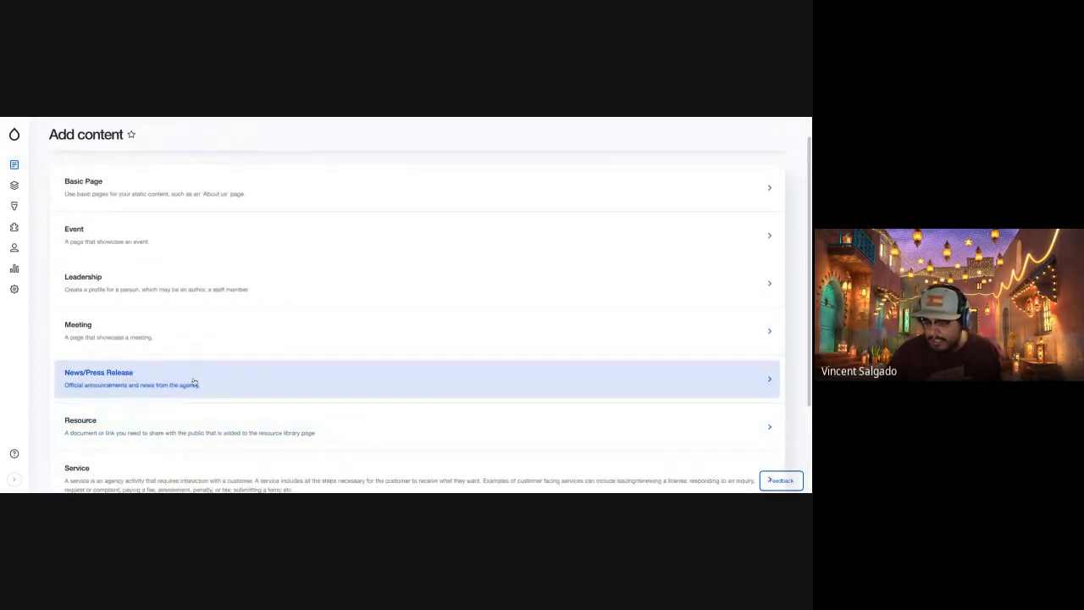
pyautogui.scroll(1, 194, 380)
pyautogui.scroll(-3, 247, 337)
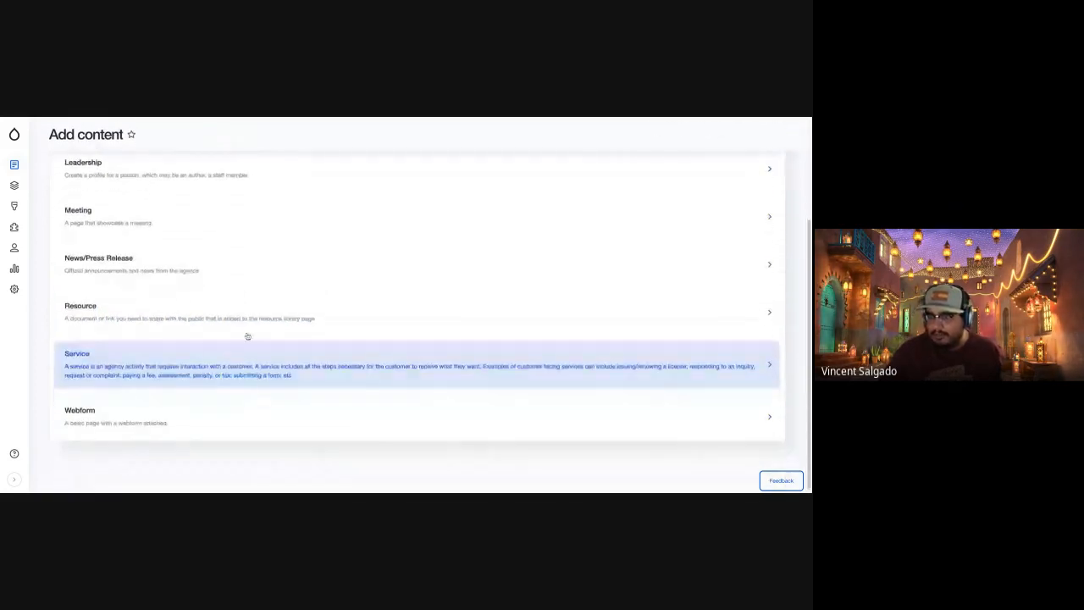
pyautogui.scroll(3, 225, 348)
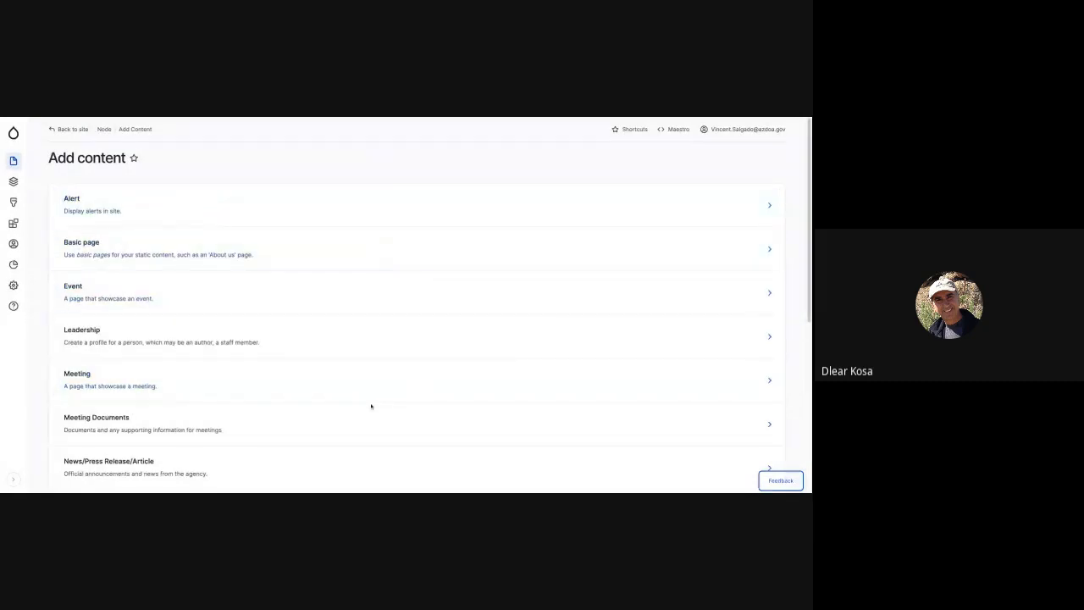
# Examine the content types on the other site's Add content page, including Meeting Documents, Office Location, Partners and Success Story.
pyautogui.scroll(-1, 371, 406)
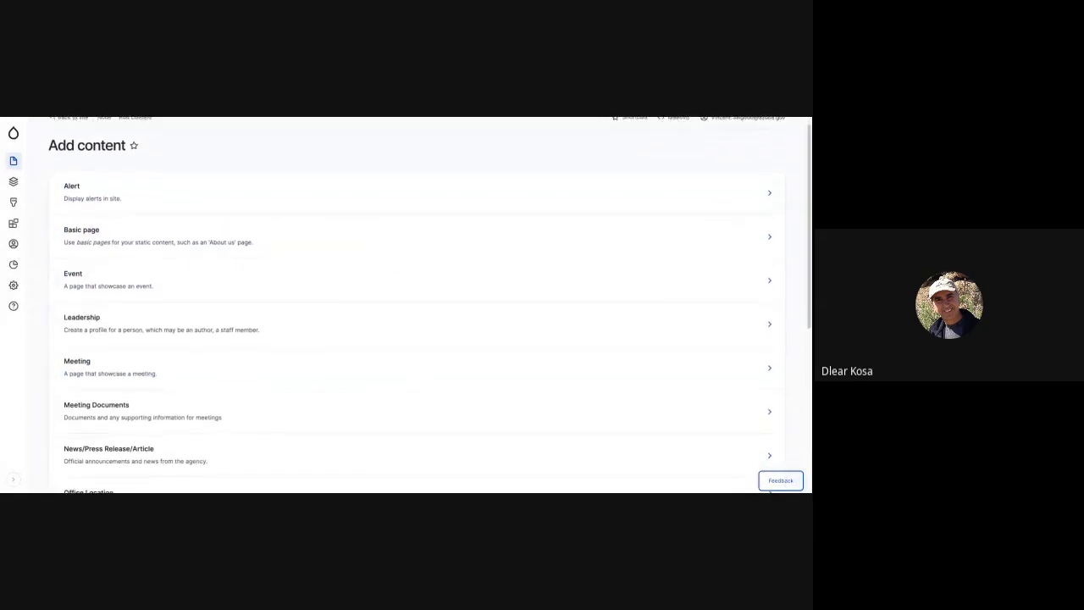
pyautogui.scroll(-1, 415, 410)
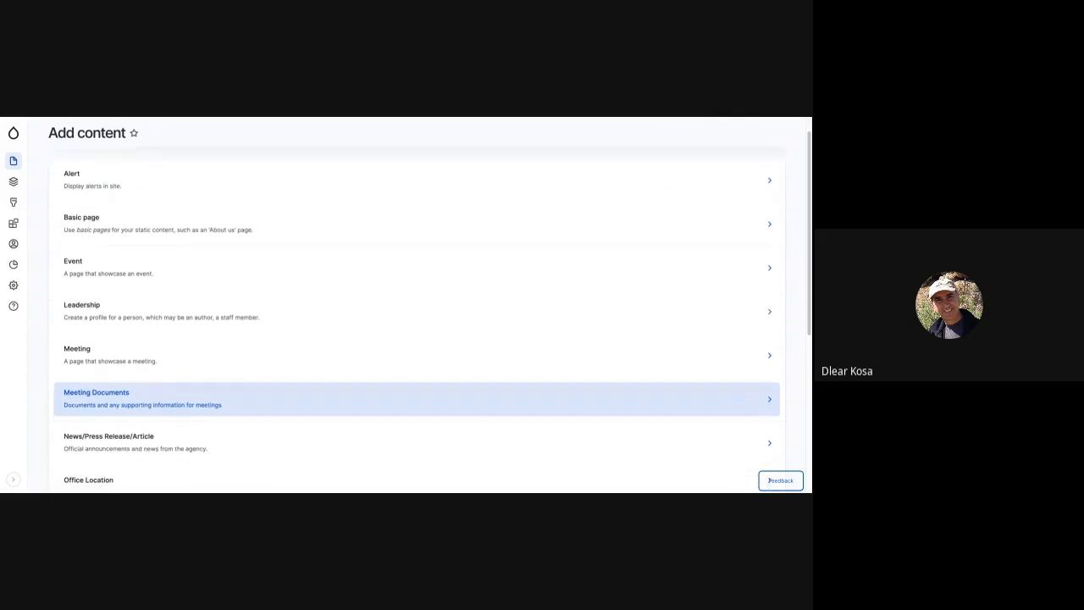
pyautogui.scroll(-2, 415, 405)
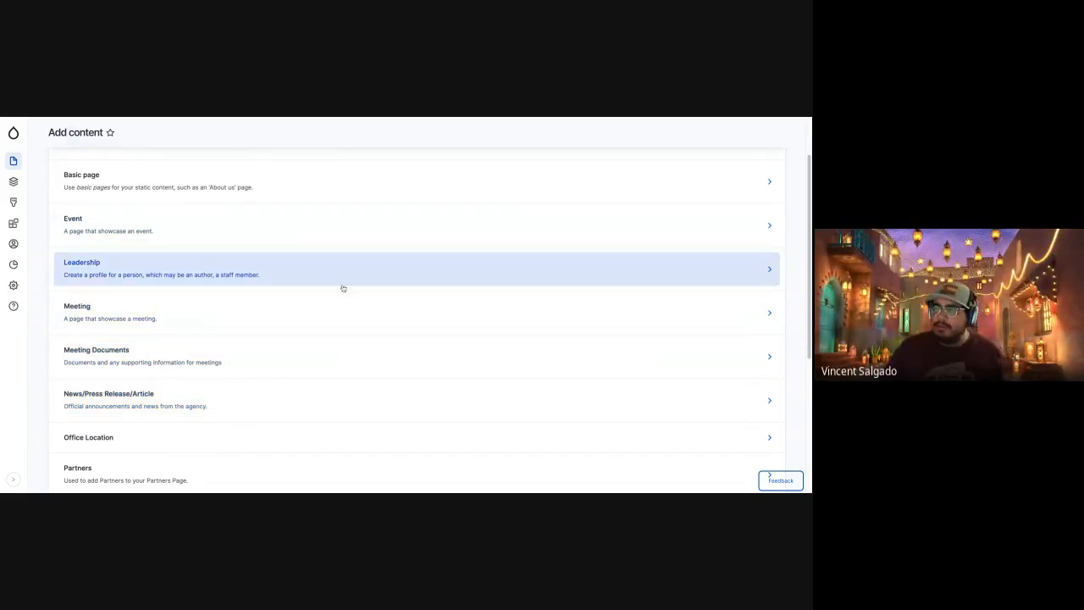
pyautogui.scroll(2, 310, 333)
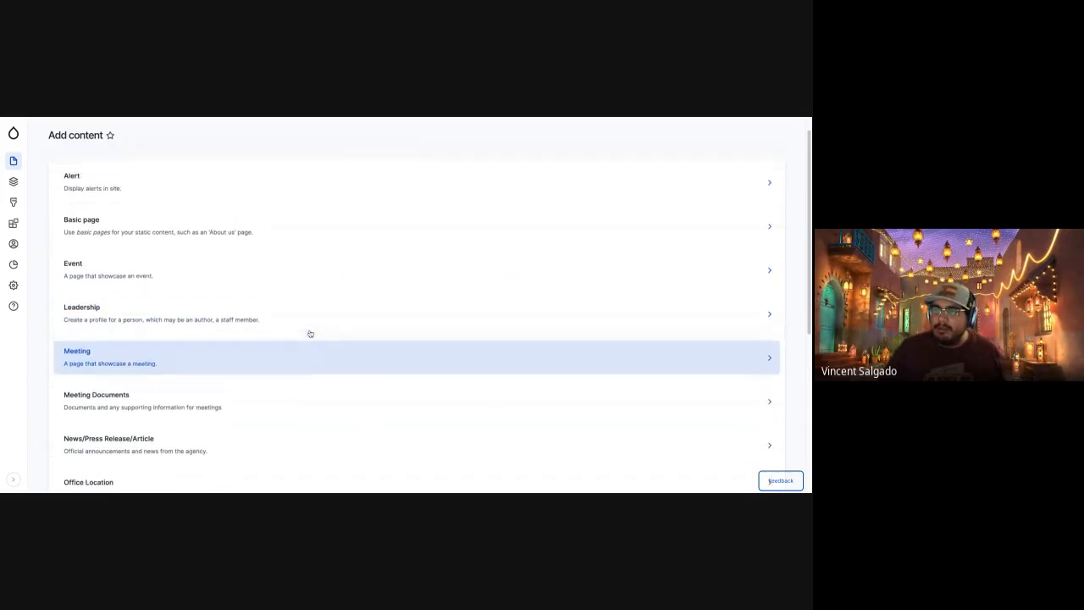
pyautogui.scroll(-1, 310, 334)
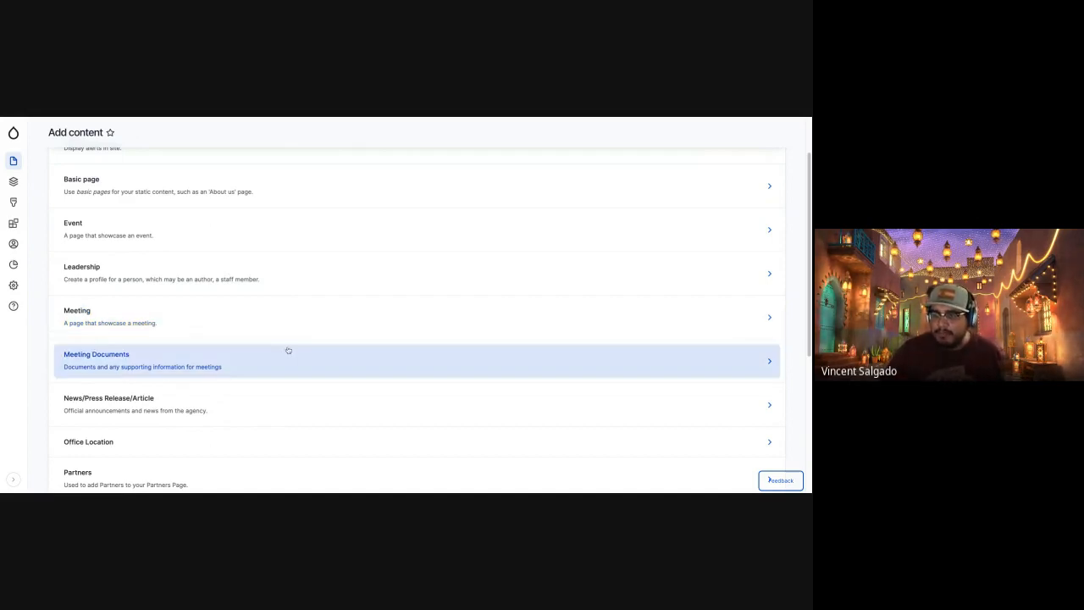
pyautogui.scroll(-1, 286, 349)
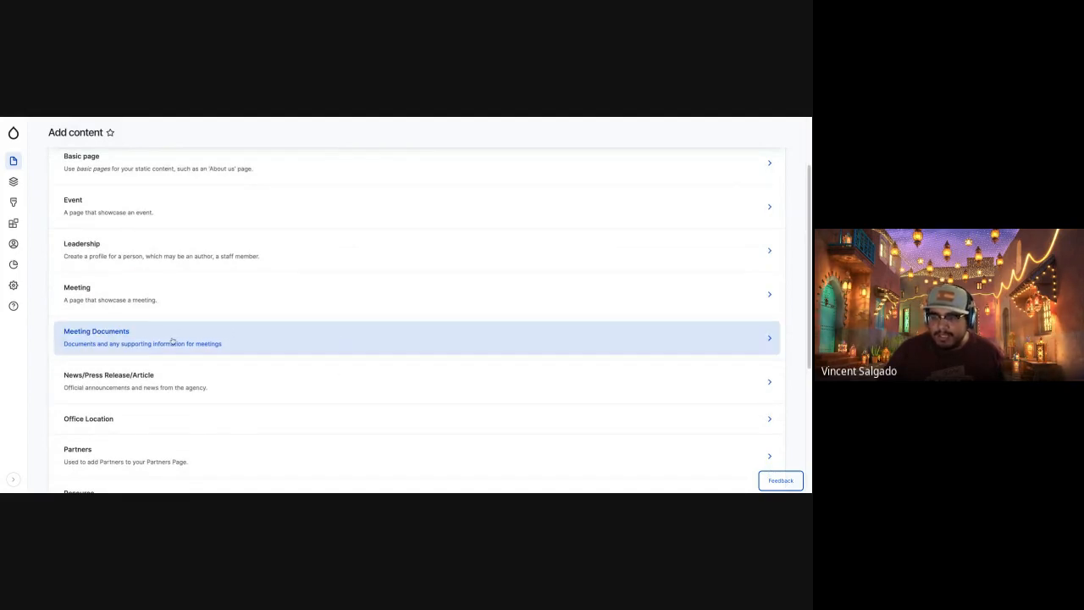
pyautogui.scroll(-2, 172, 342)
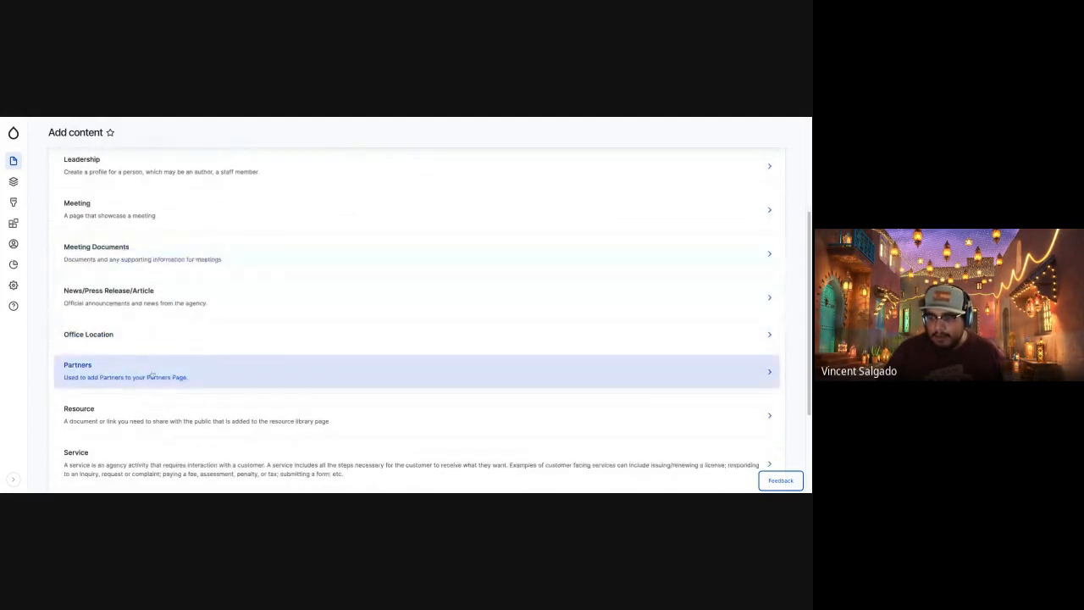
pyautogui.scroll(-2, 201, 382)
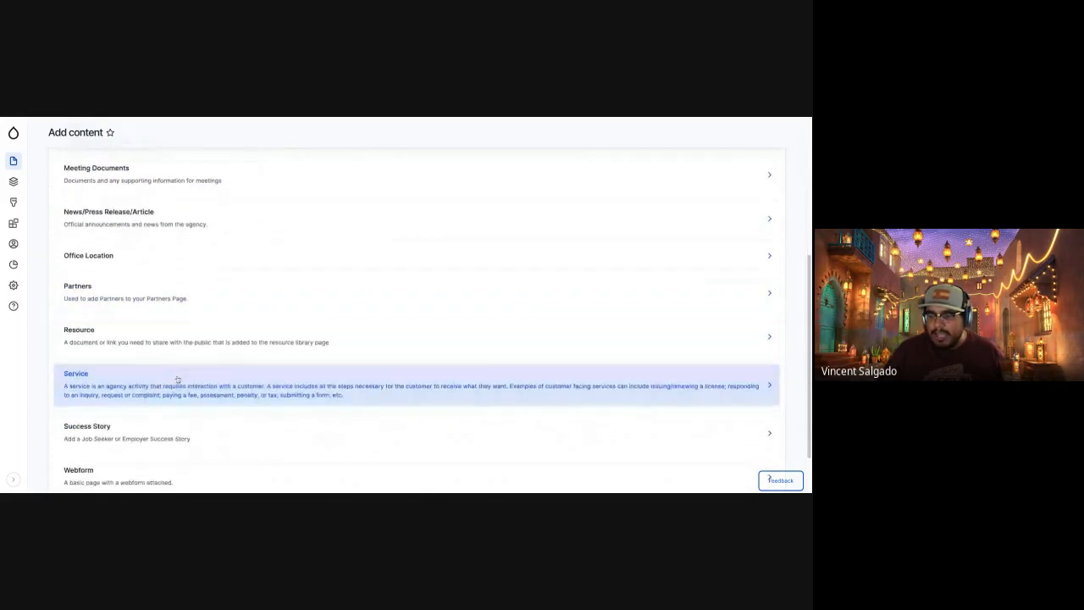
pyautogui.scroll(3, 173, 411)
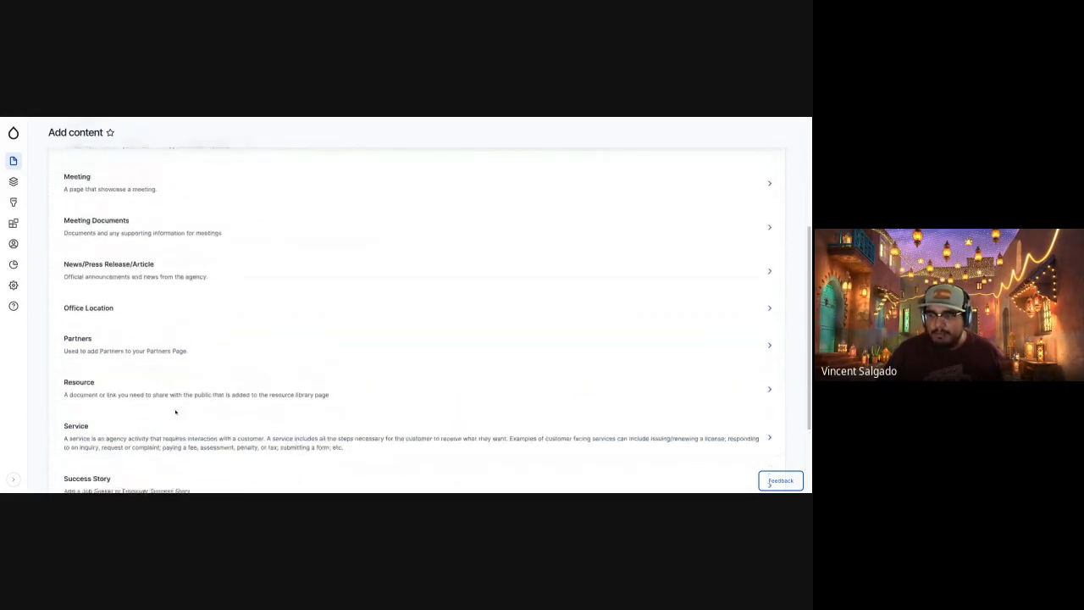
pyautogui.scroll(1, 162, 360)
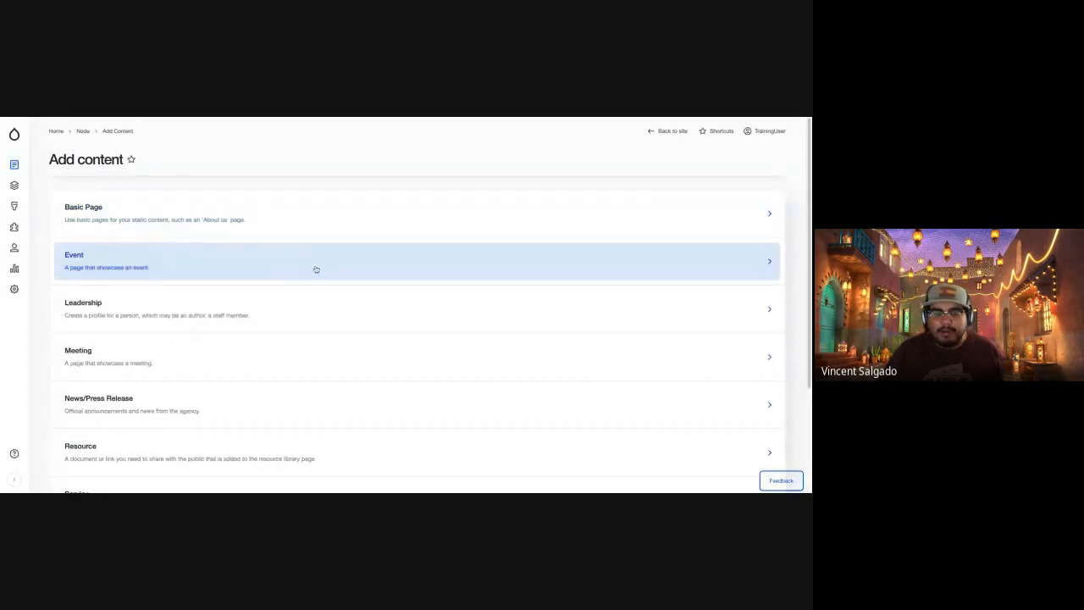
# Look through the training site's content types again and open the creation form for a new Event.
pyautogui.scroll(-1, 365, 355)
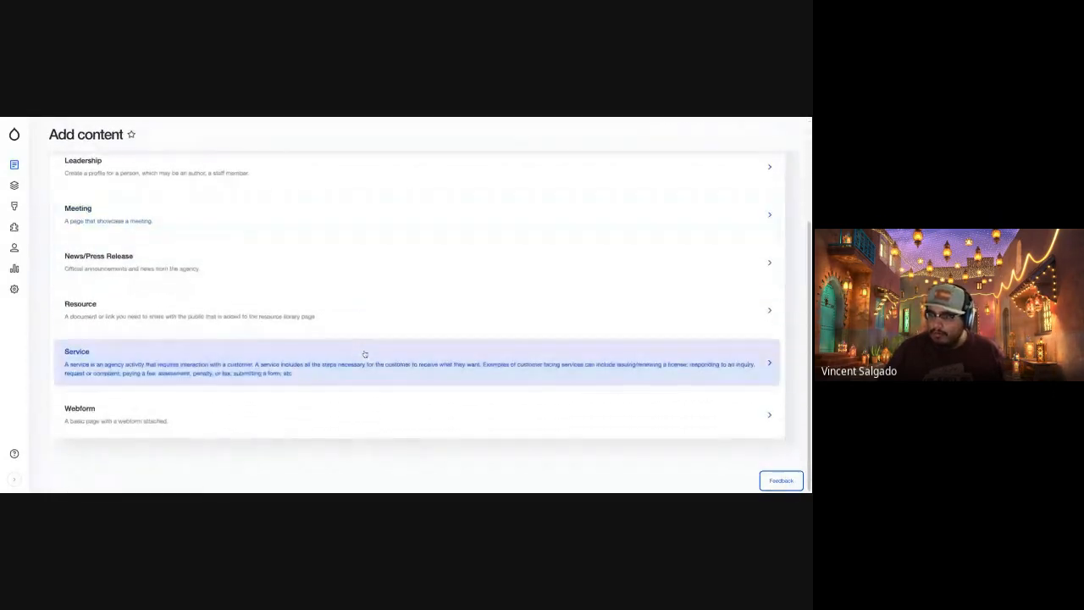
pyautogui.scroll(3, 364, 354)
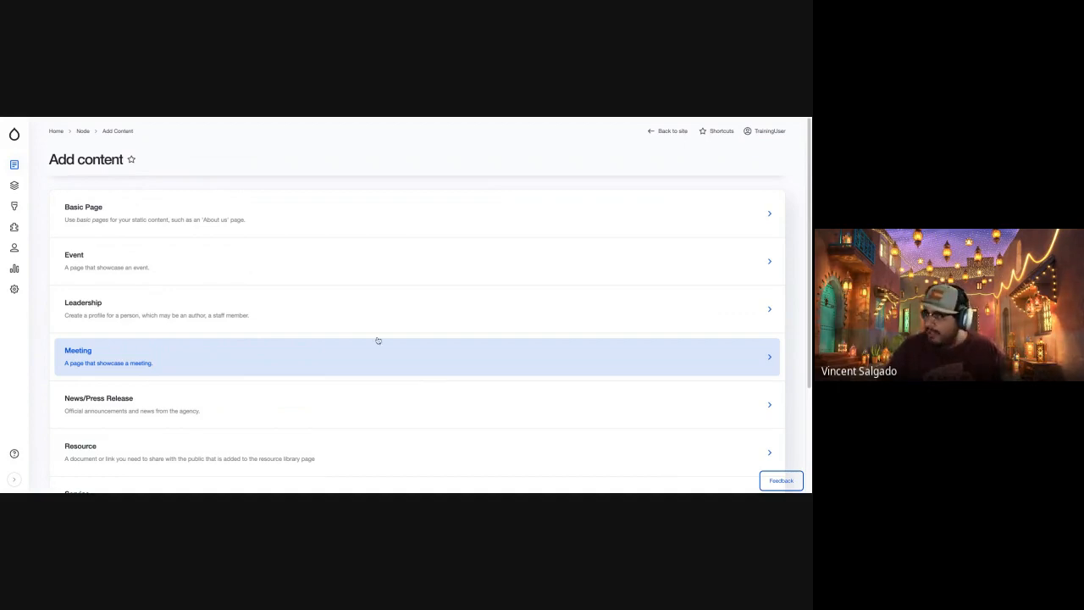
pyautogui.click(331, 270)
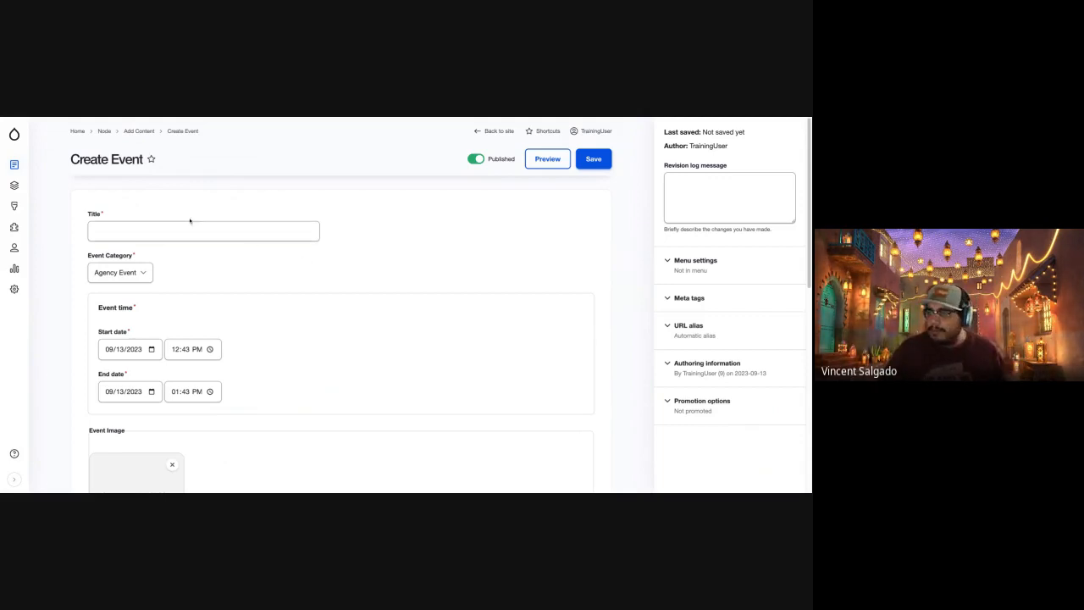
# Review the new Event form's title, category, event time, image and document fields on the training site.
pyautogui.click(239, 236)
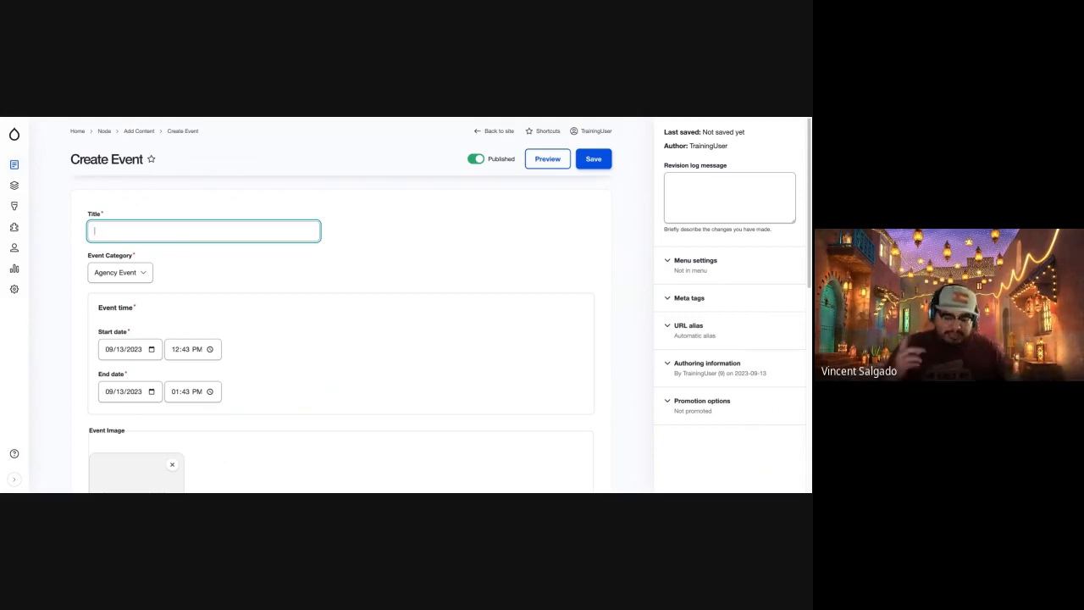
pyautogui.click(117, 274)
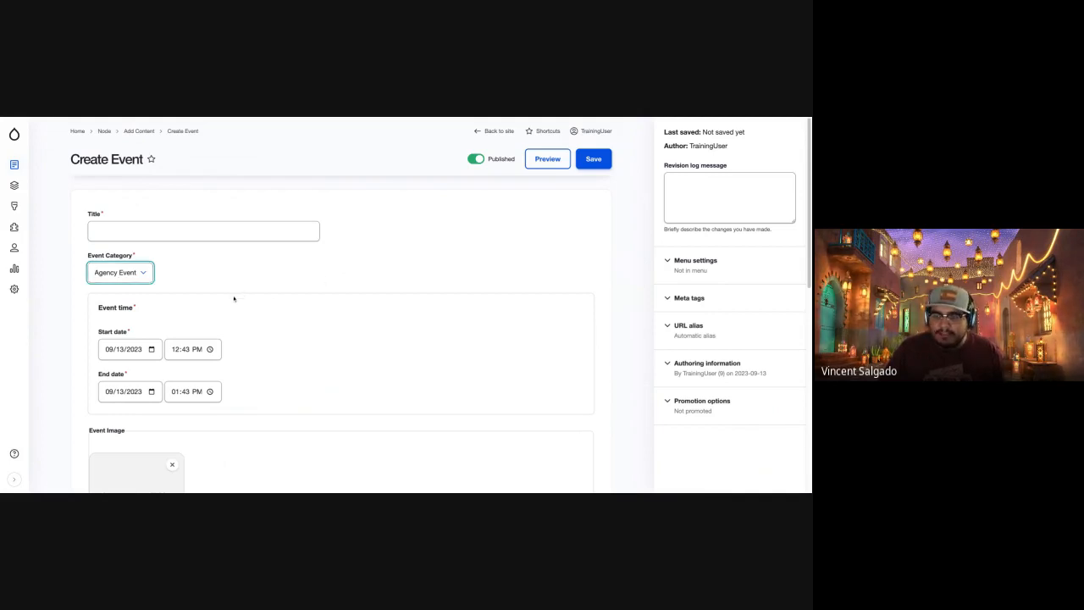
pyautogui.scroll(-5, 245, 348)
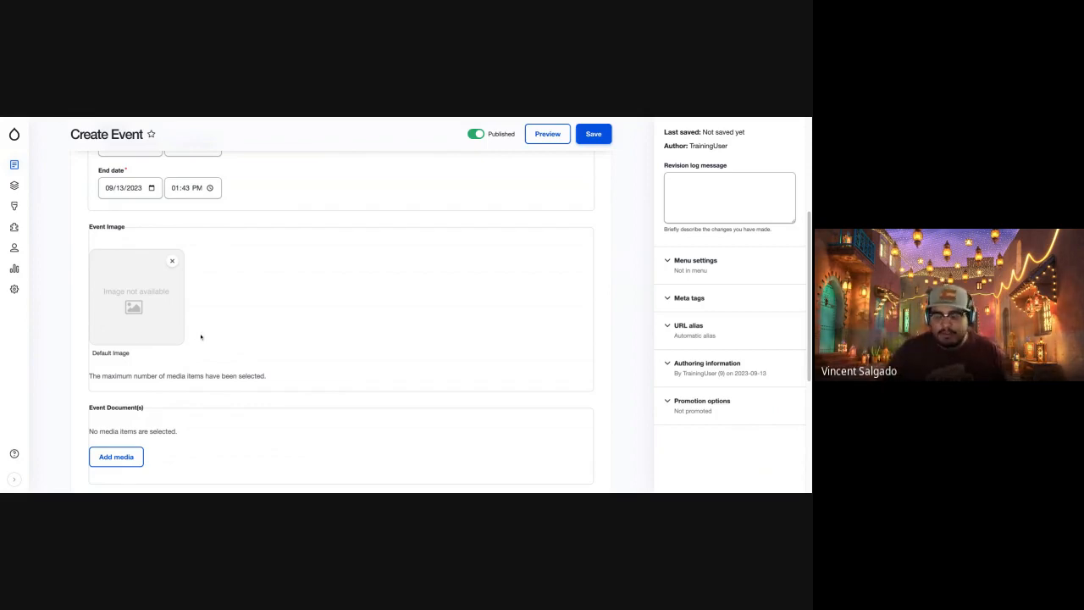
pyautogui.scroll(5, 201, 337)
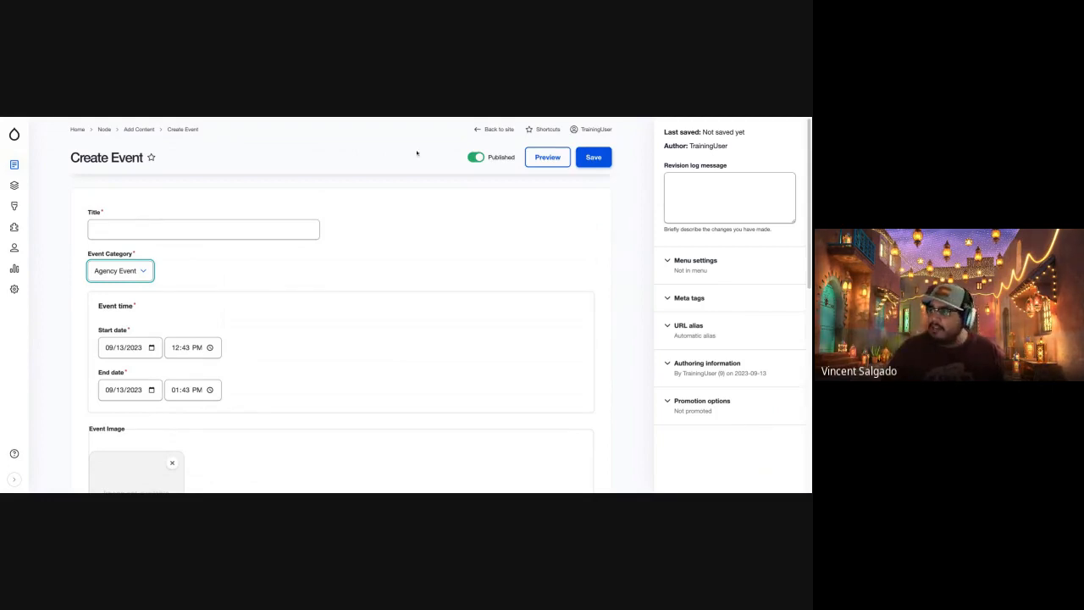
# Open the Event creation form on the other site and examine its fields from the title and date down to Local Area.
pyautogui.click(572, 117)
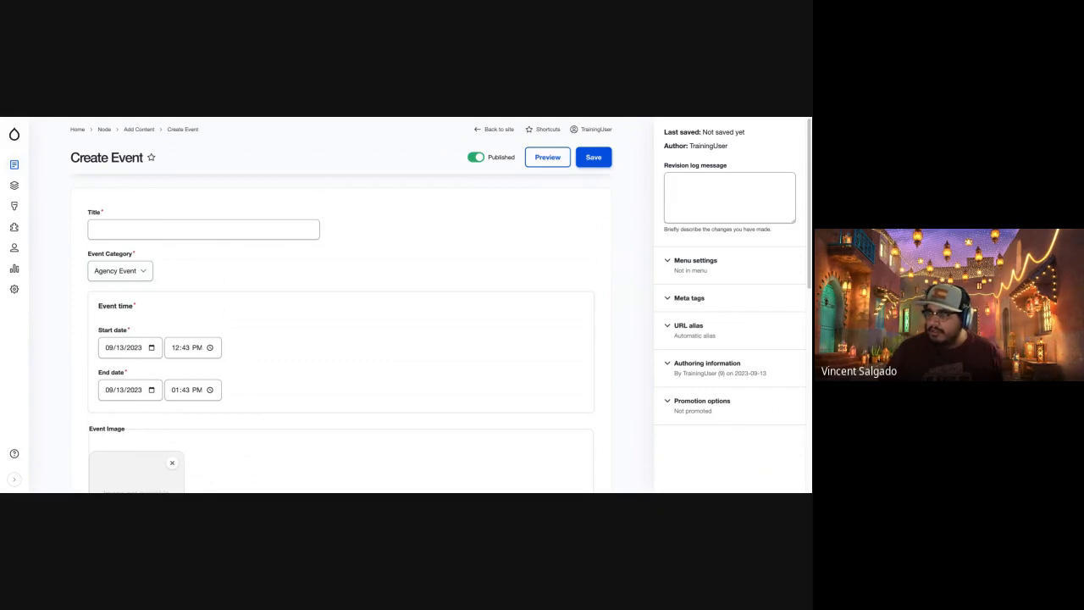
pyautogui.hotkey('ctrl', 'Tab')
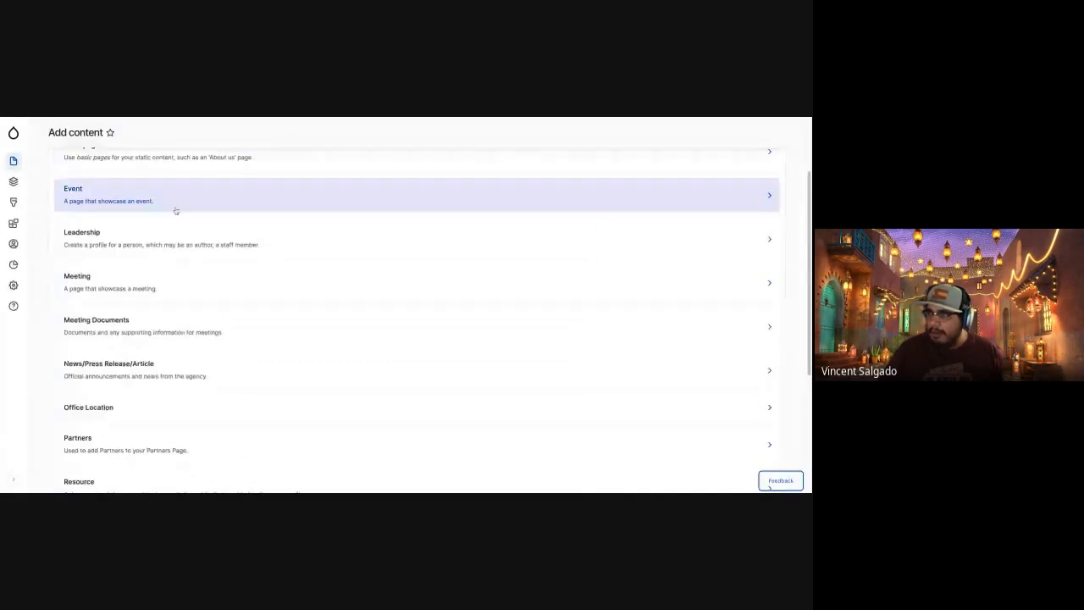
pyautogui.scroll(2, 199, 287)
pyautogui.click(195, 294)
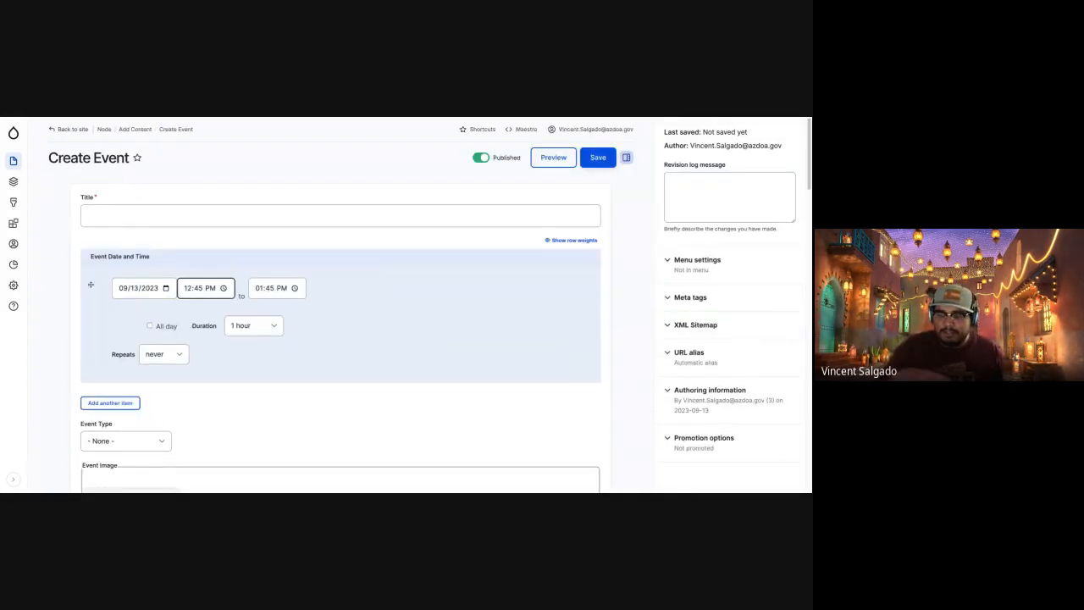
pyautogui.scroll(-6, 233, 297)
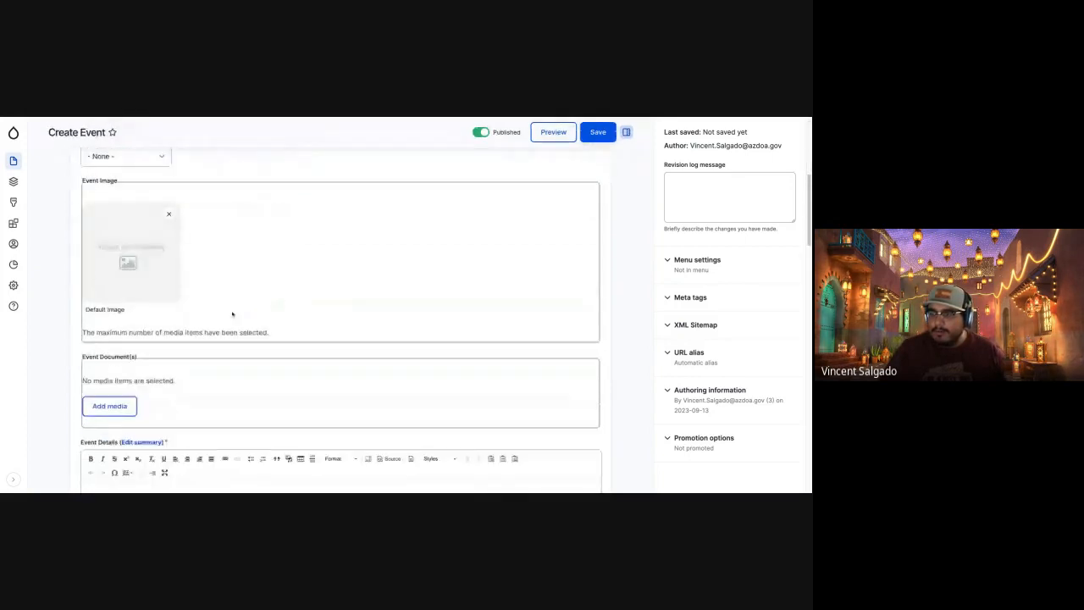
pyautogui.scroll(-2, 225, 324)
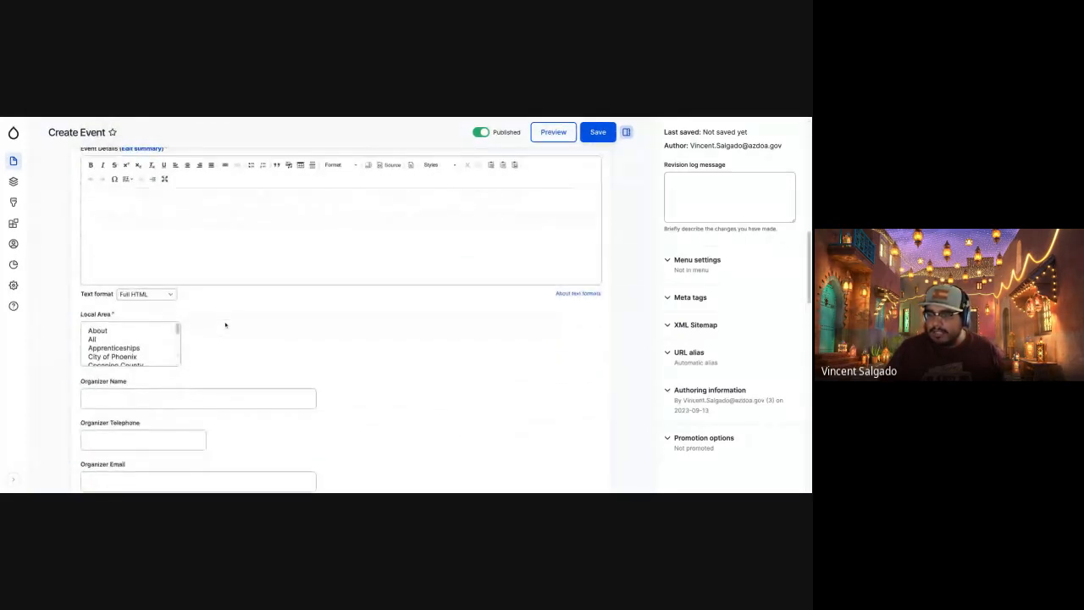
# Look through the options in the other site's required Local Area list.
pyautogui.tripleClick(74, 315)
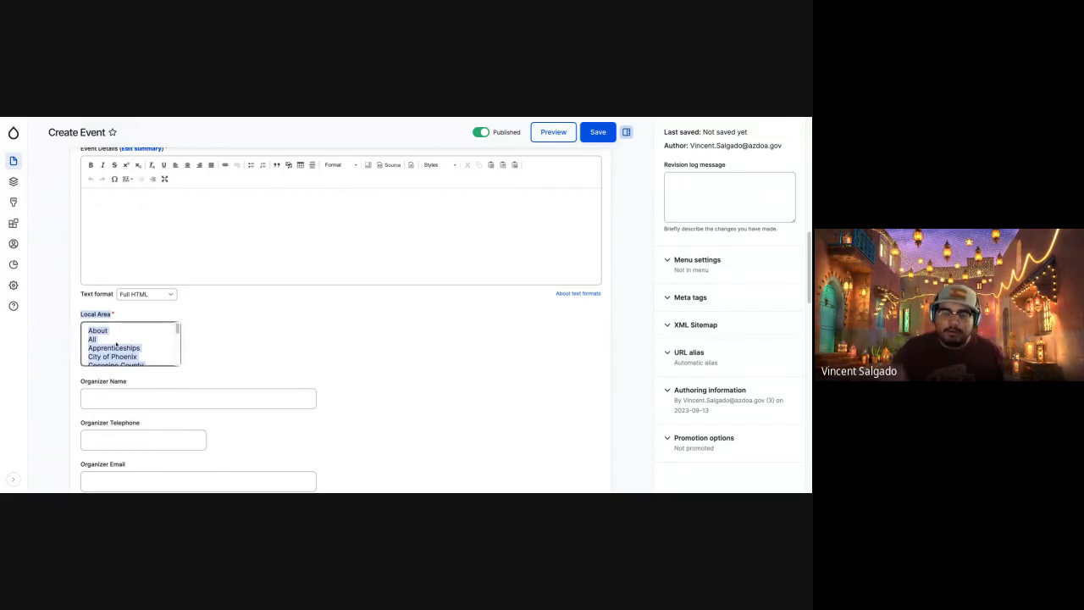
pyautogui.click(265, 349)
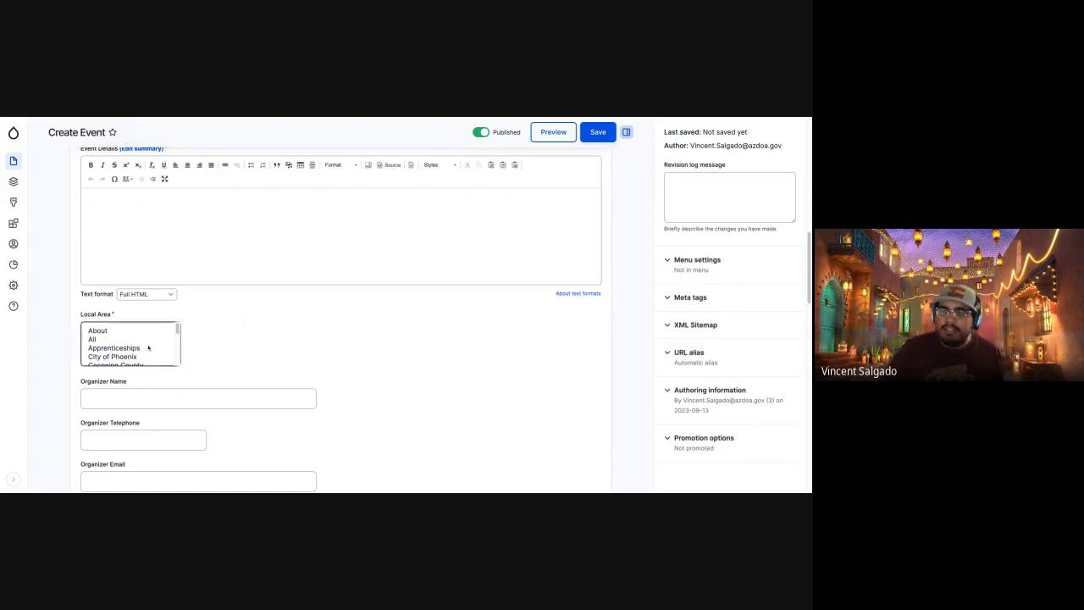
pyautogui.scroll(-5, 144, 353)
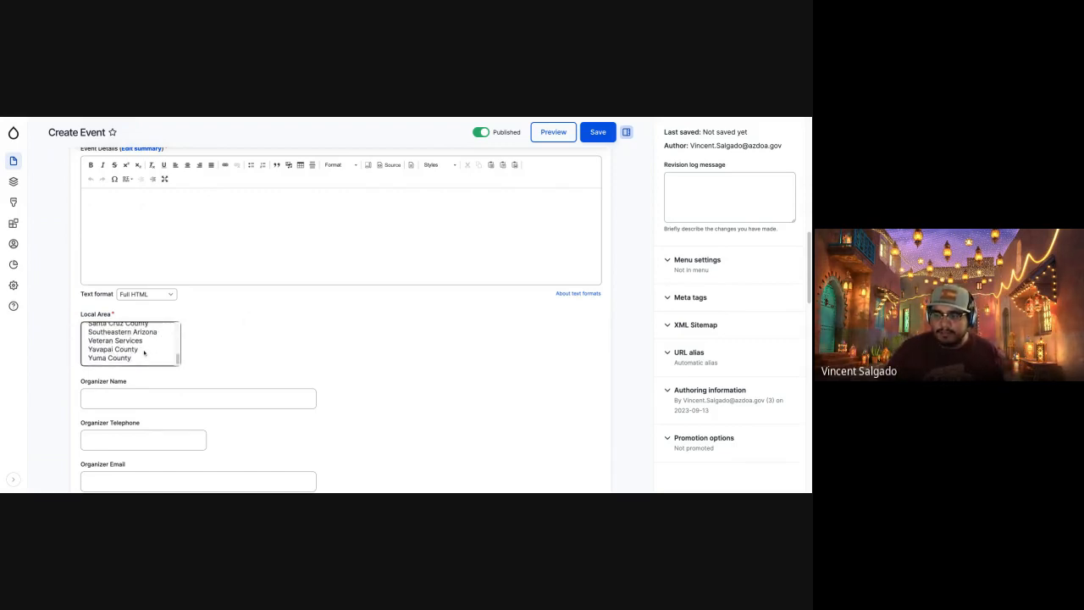
pyautogui.scroll(1, 131, 352)
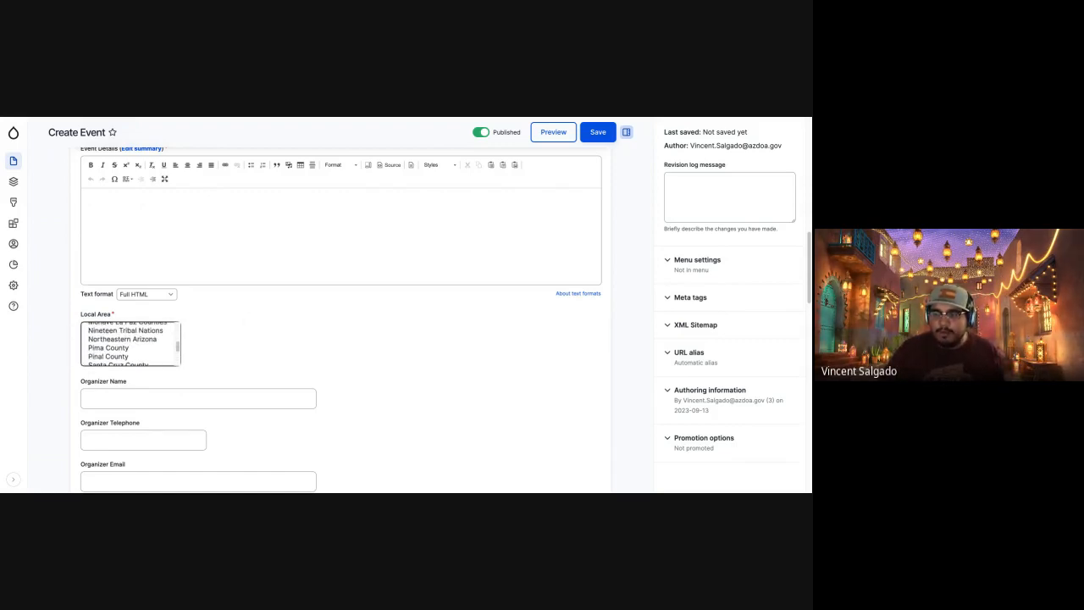
# Try Pima County and Pinal County as the event's Local Area, finishing with Pima County selected.
pyautogui.click(116, 348)
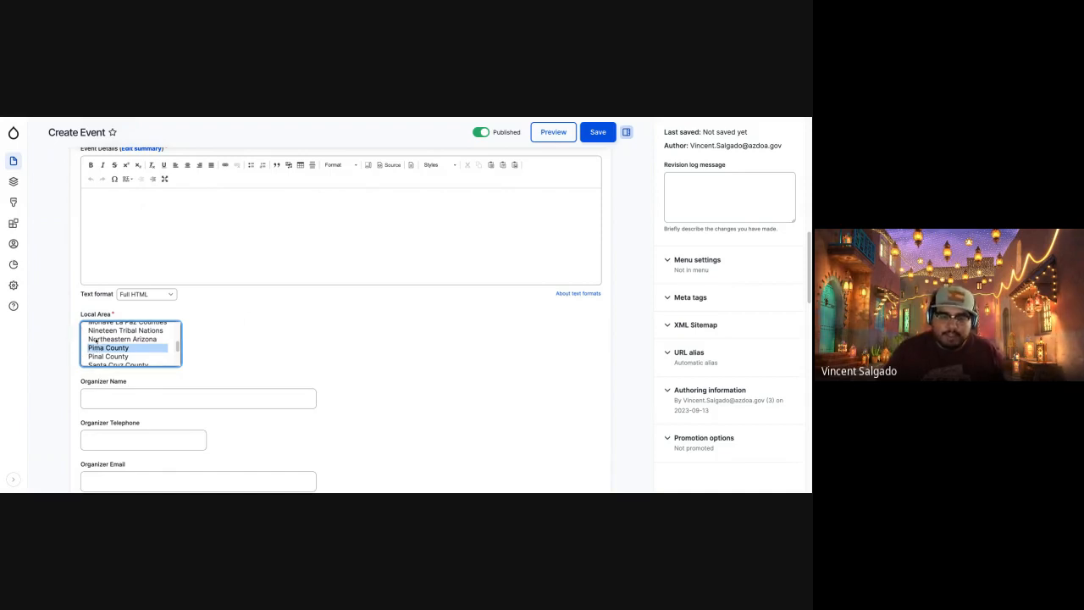
pyautogui.click(109, 356)
pyautogui.click(110, 349)
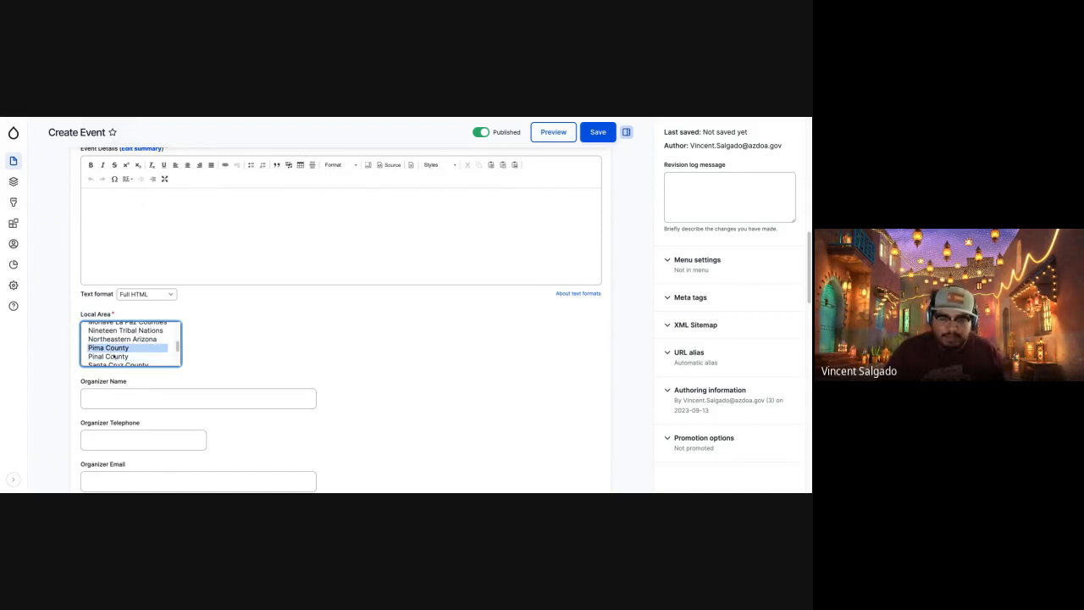
pyautogui.click(135, 358)
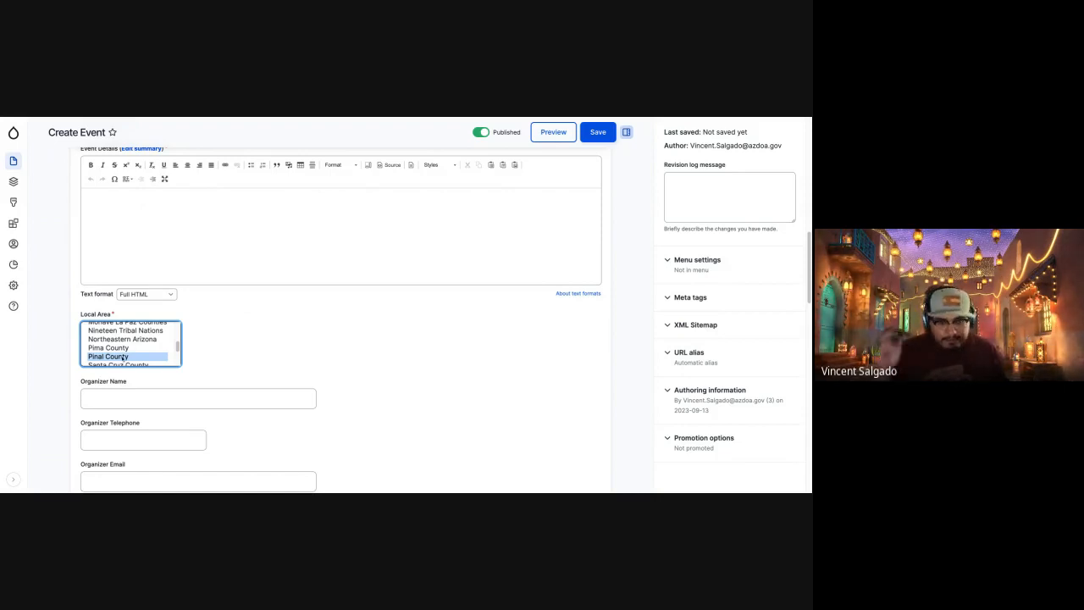
pyautogui.click(146, 347)
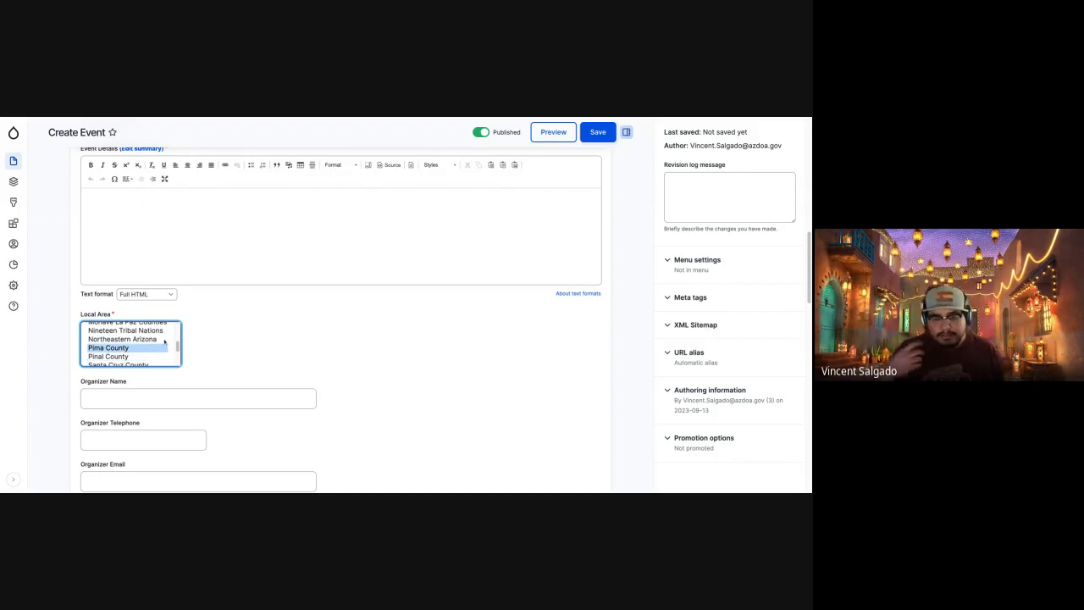
# Return to the training site's Event form, enter the title "Event New" and set the event category to Workshop.
pyautogui.scroll(2, 263, 377)
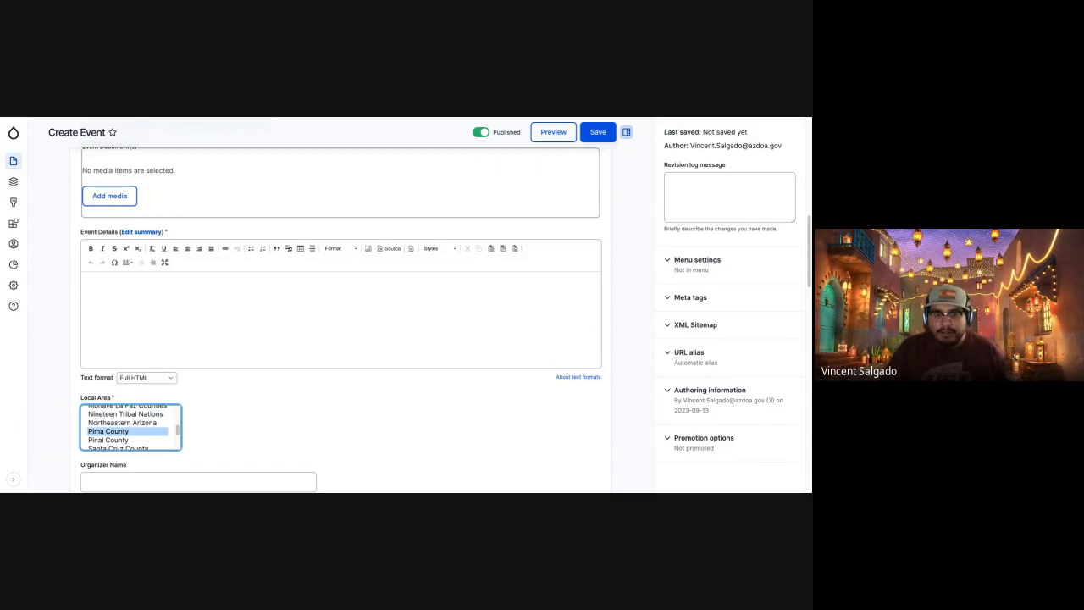
pyautogui.scroll(10, 241, 416)
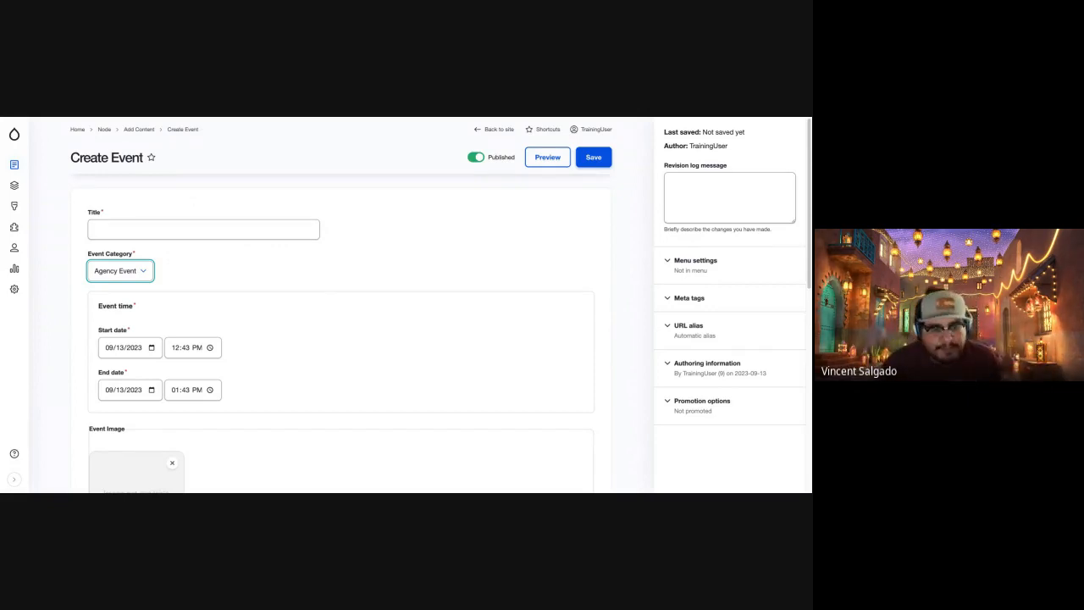
pyautogui.click(143, 233)
pyautogui.write('Ev')
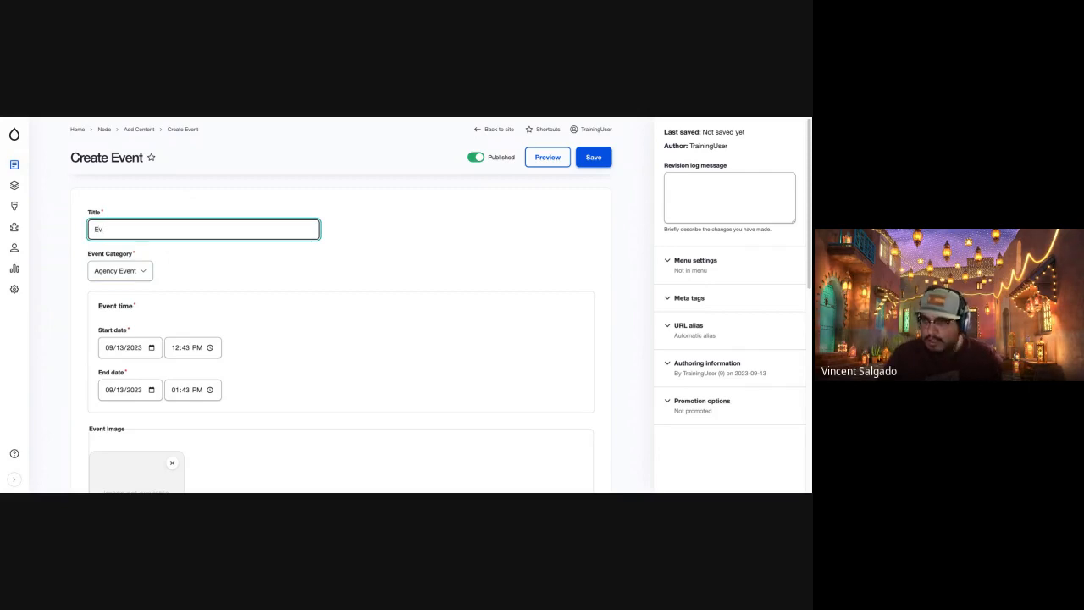
pyautogui.write('ent ')
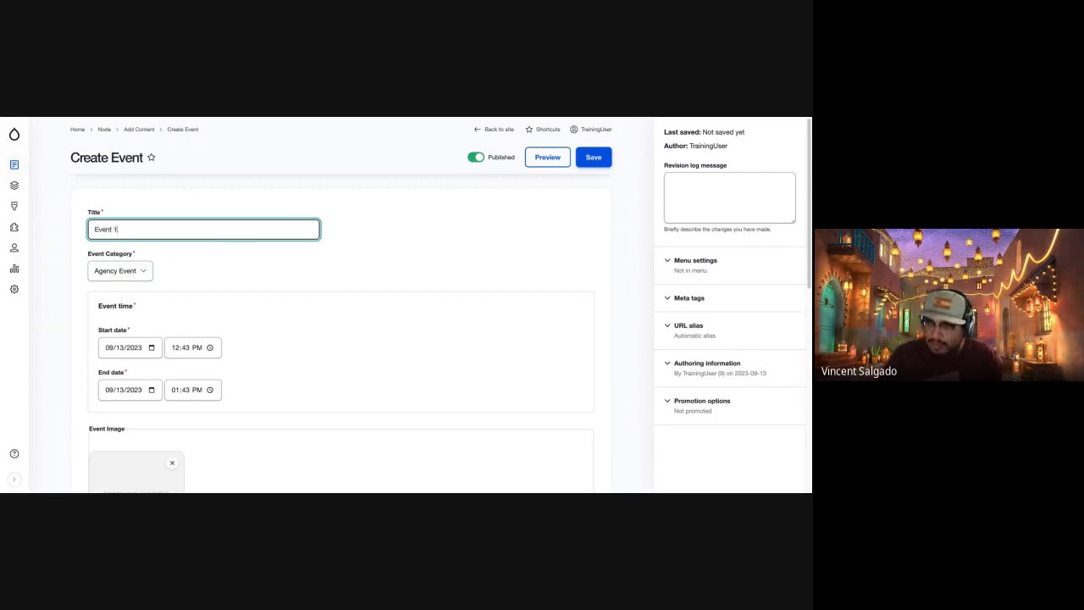
pyautogui.write('New')
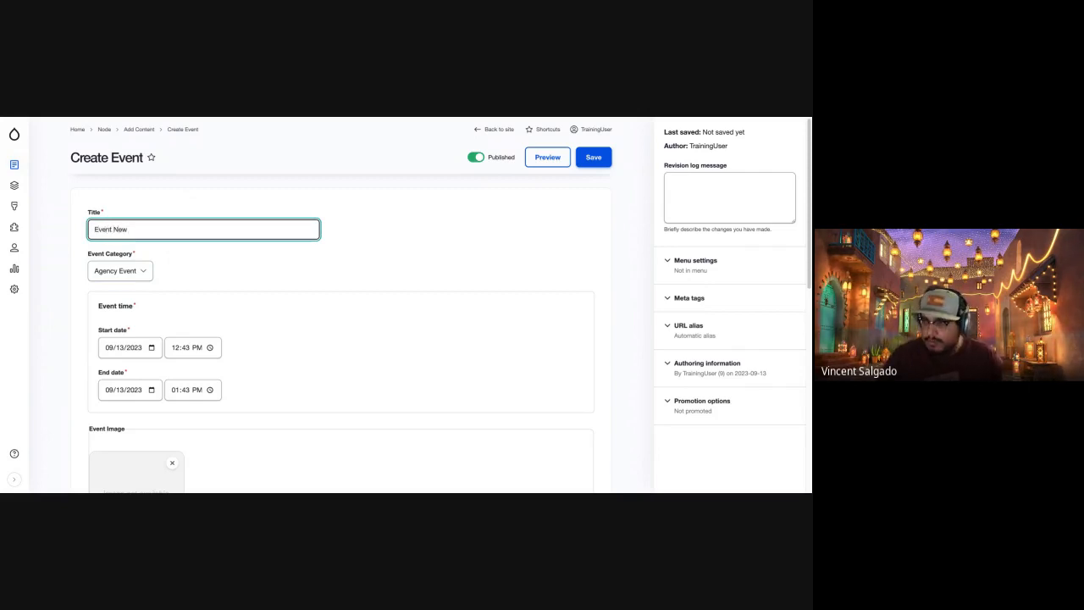
pyautogui.press('Tab')
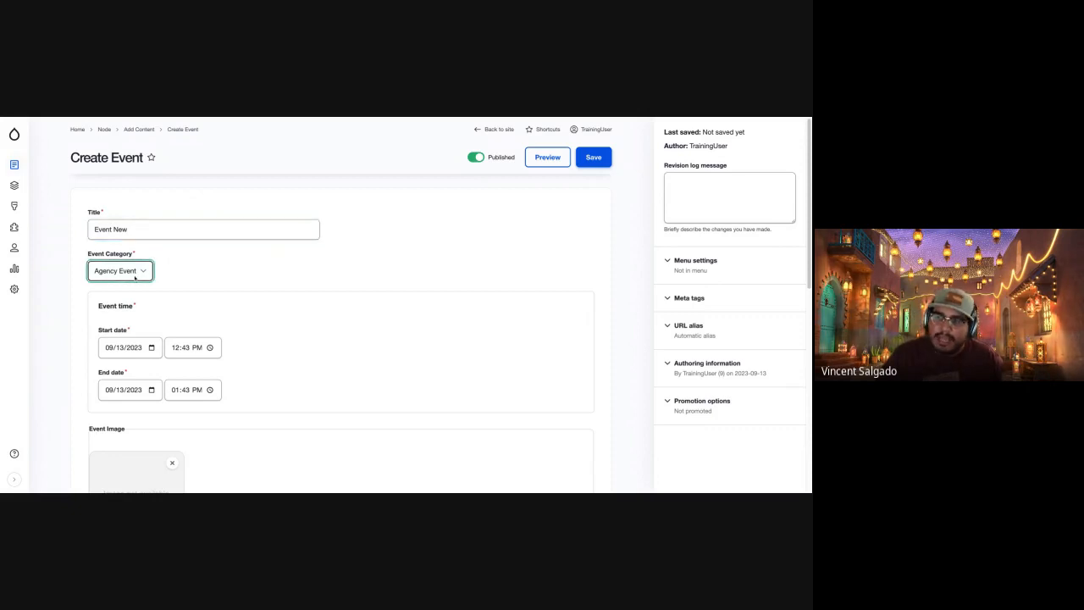
pyautogui.click(140, 209)
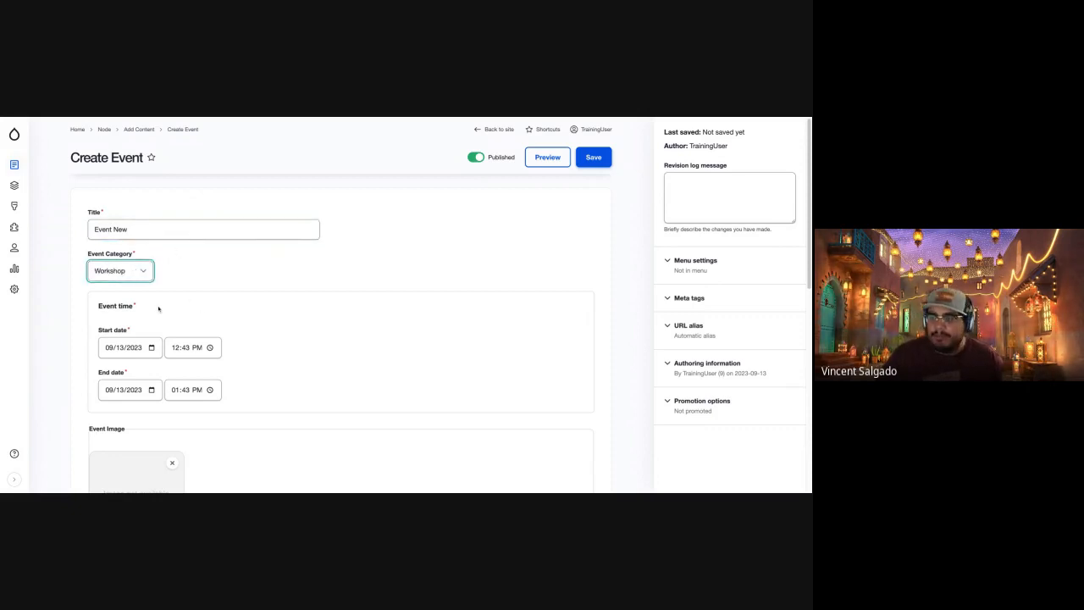
# Set both the start date and the end date of the event to 09/14/2023.
pyautogui.scroll(-1, 160, 307)
pyautogui.click(116, 288)
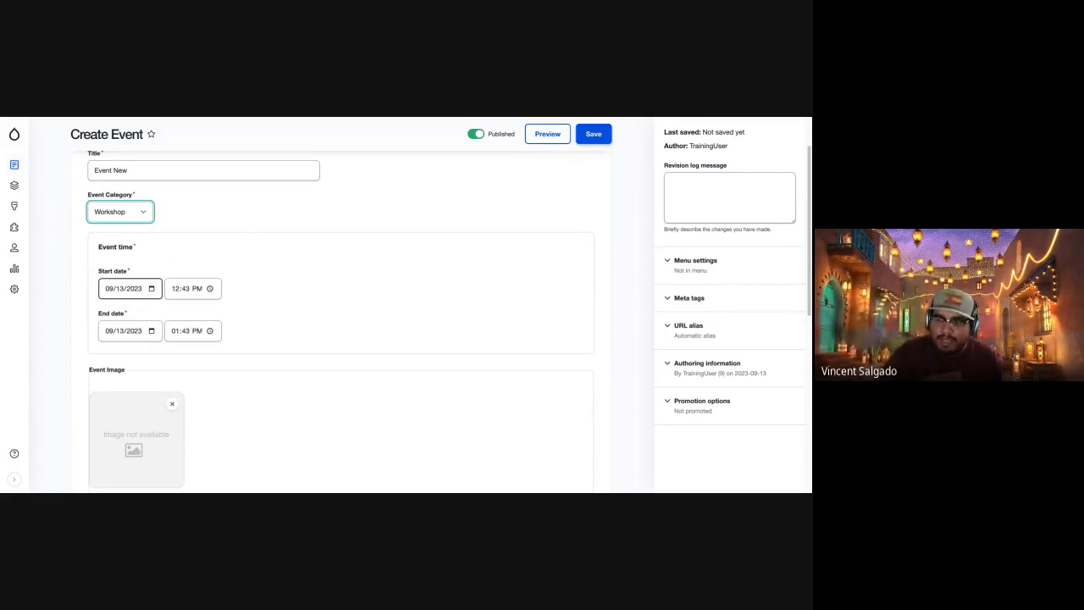
pyautogui.click(121, 289)
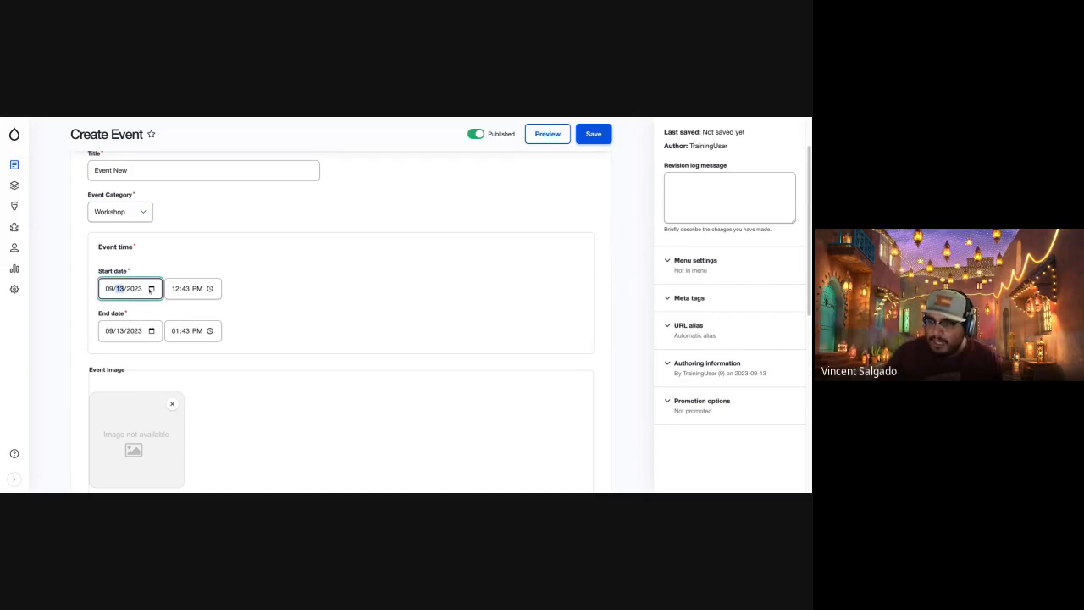
pyautogui.press('Up')
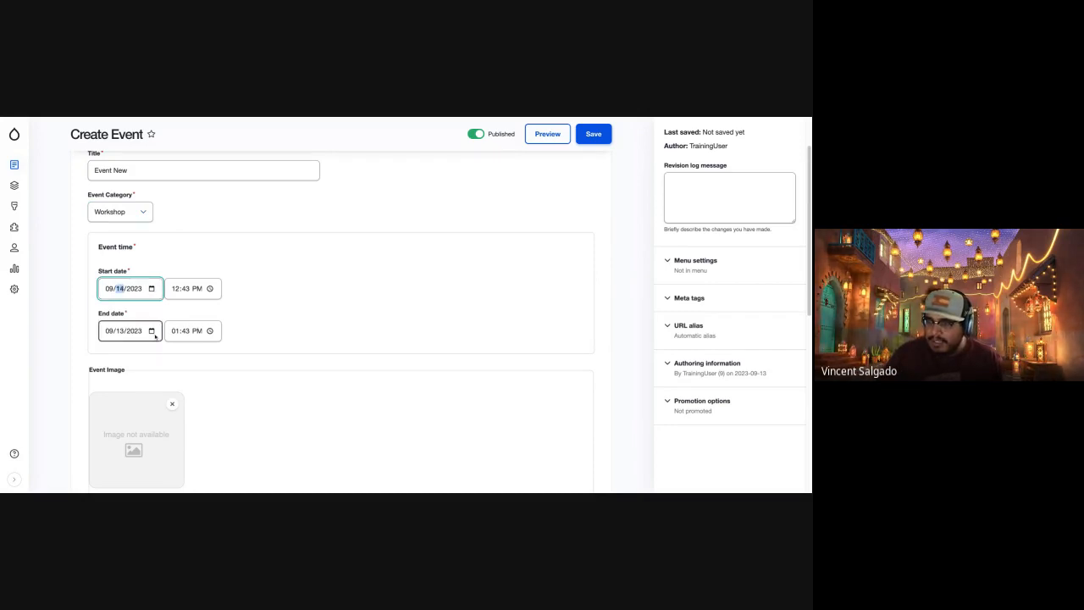
pyautogui.click(154, 334)
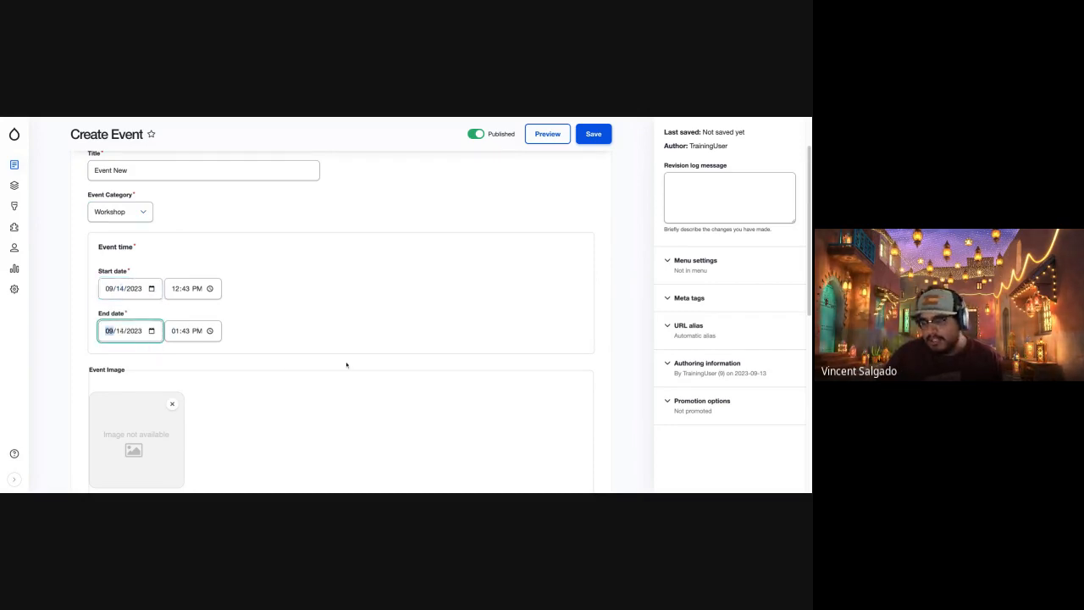
# Remove the default placeholder image from the Event Image field.
pyautogui.scroll(-1, 247, 290)
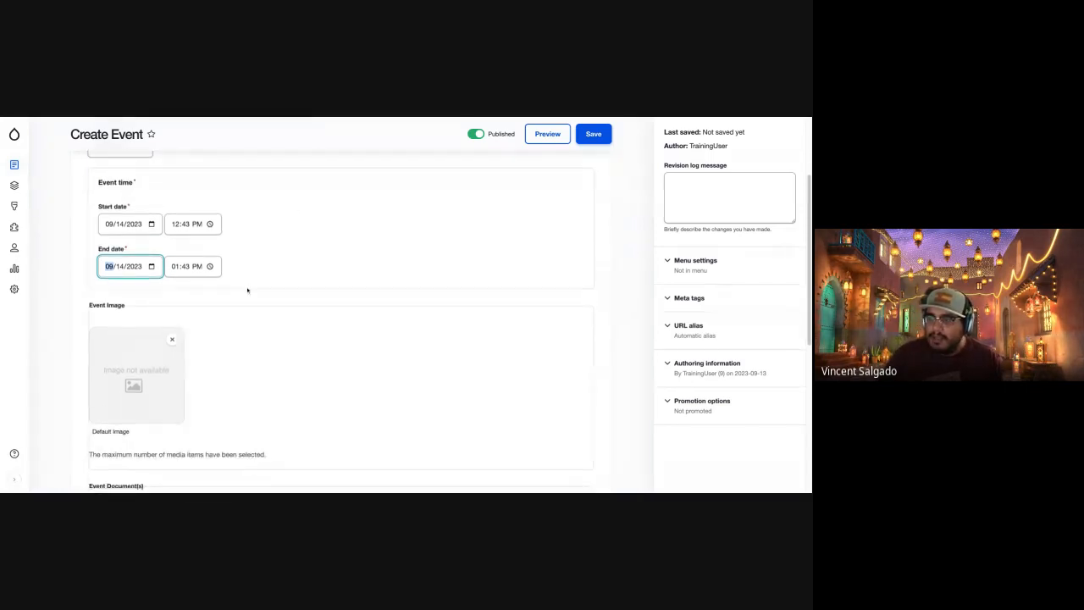
pyautogui.scroll(-1, 247, 290)
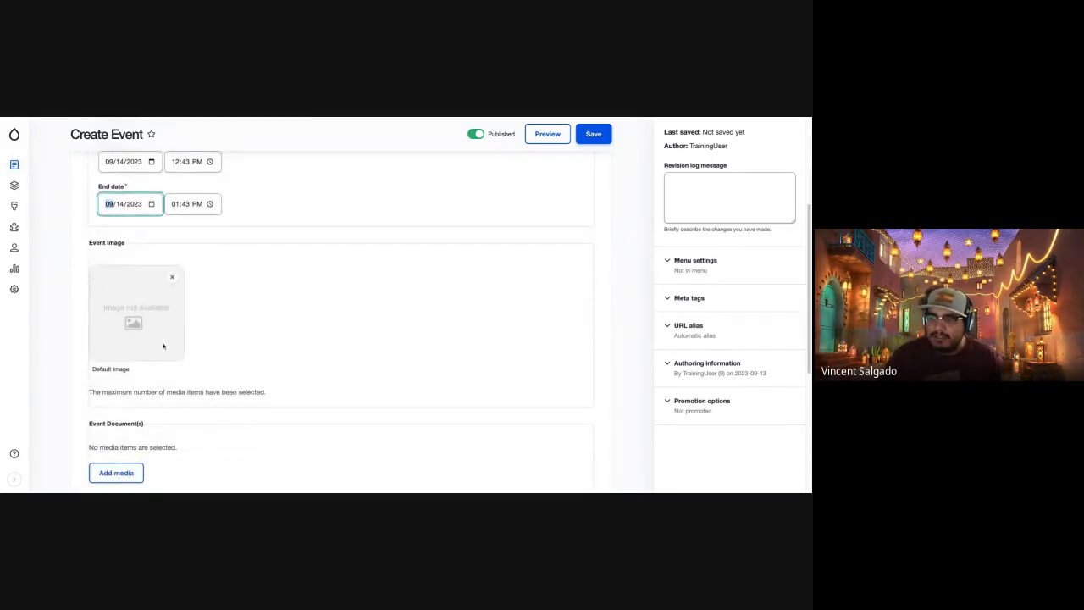
pyautogui.click(172, 277)
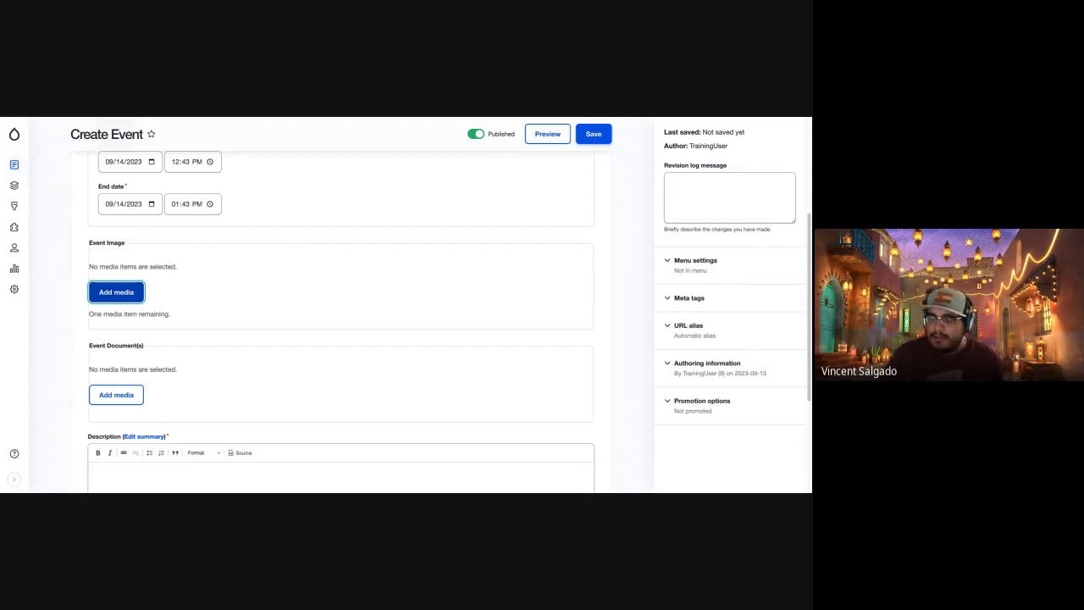
# Look over the media library for the Event Image field and upload the file braid.jpeg as new media.
pyautogui.click(120, 293)
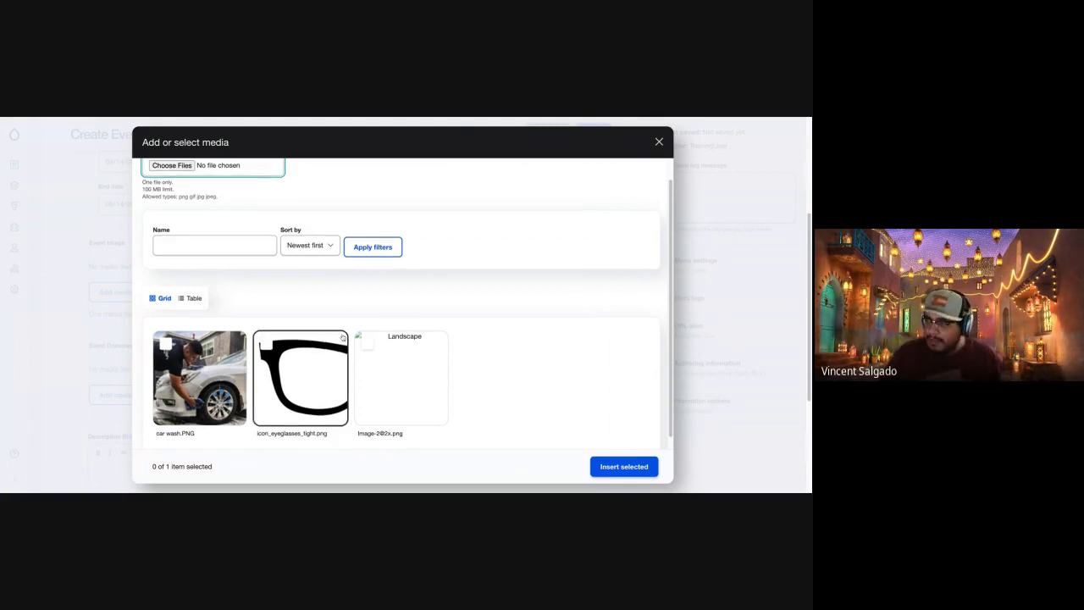
pyautogui.scroll(1, 341, 337)
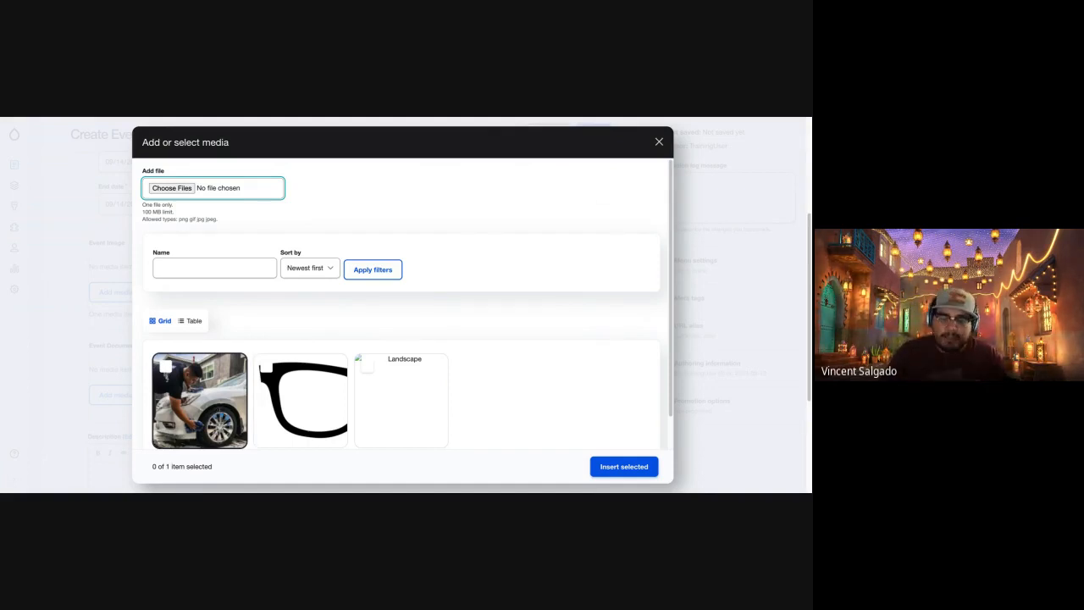
pyautogui.click(173, 188)
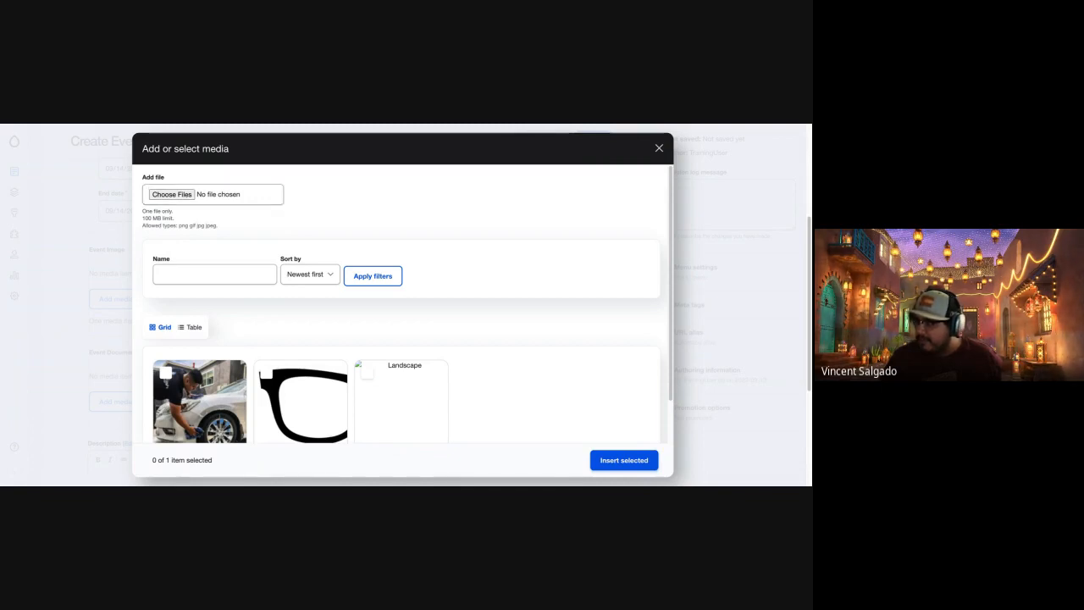
pyautogui.doubleClick(339, 344)
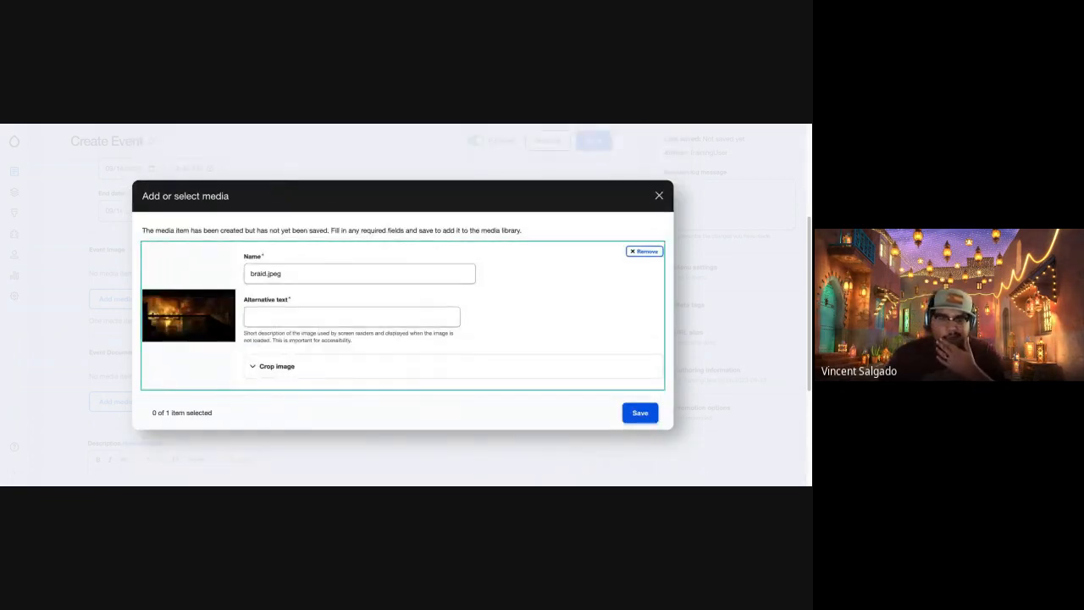
# Give the uploaded image the alternative text "Painting of a guy on a bridge" and try to save it.
pyautogui.click(299, 316)
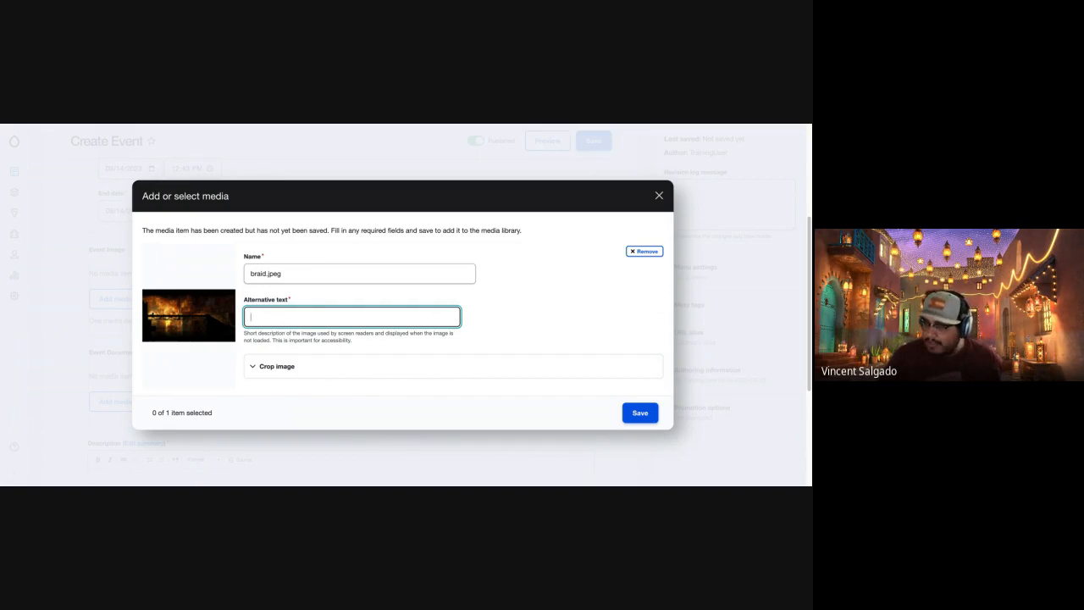
pyautogui.write('Pai')
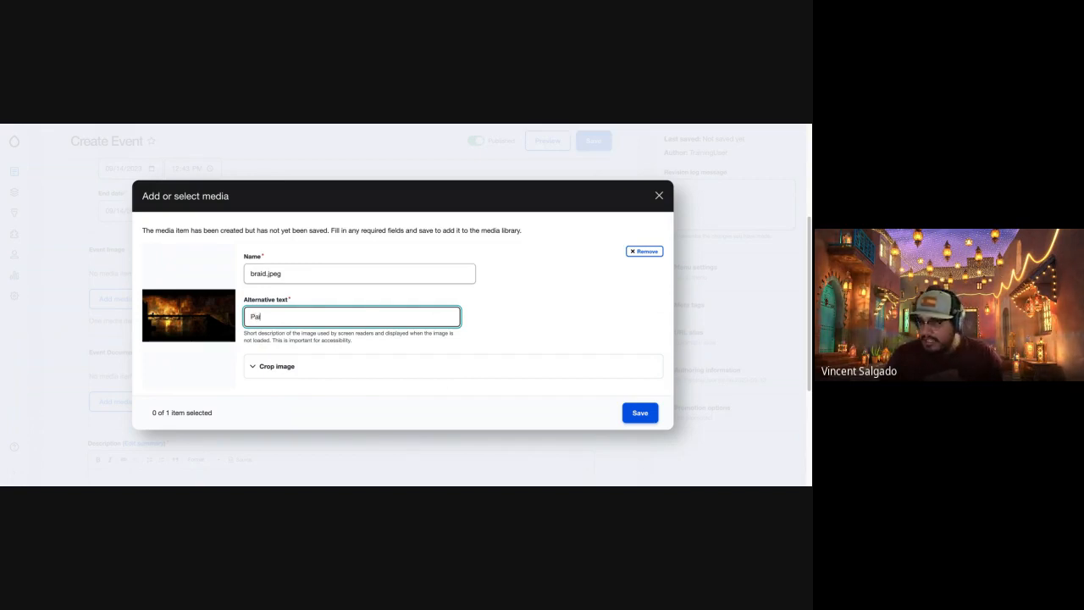
pyautogui.write('nting of a guy on a bridge')
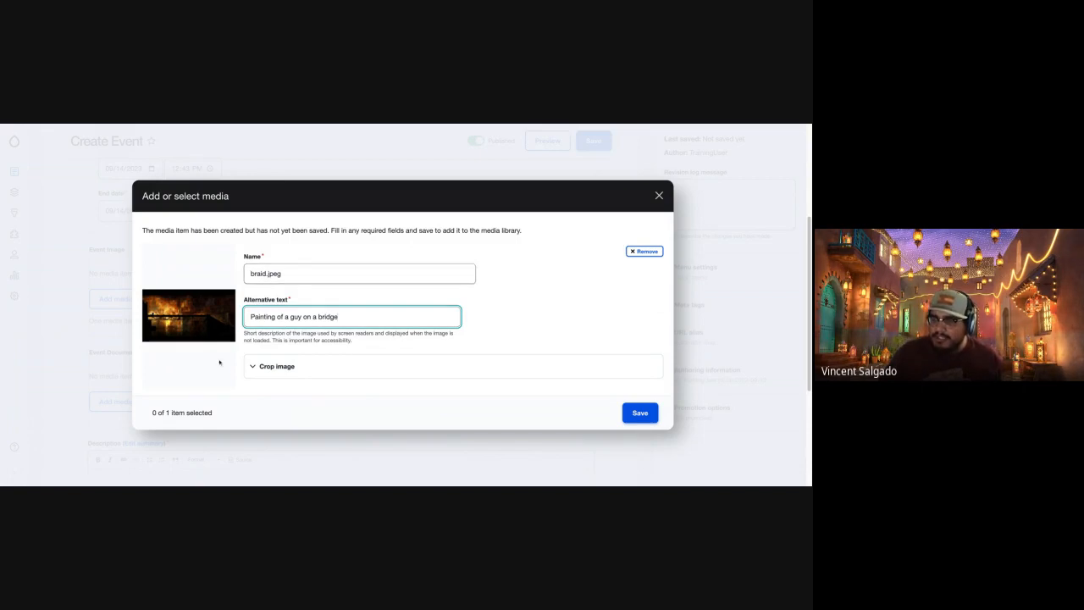
pyautogui.click(643, 415)
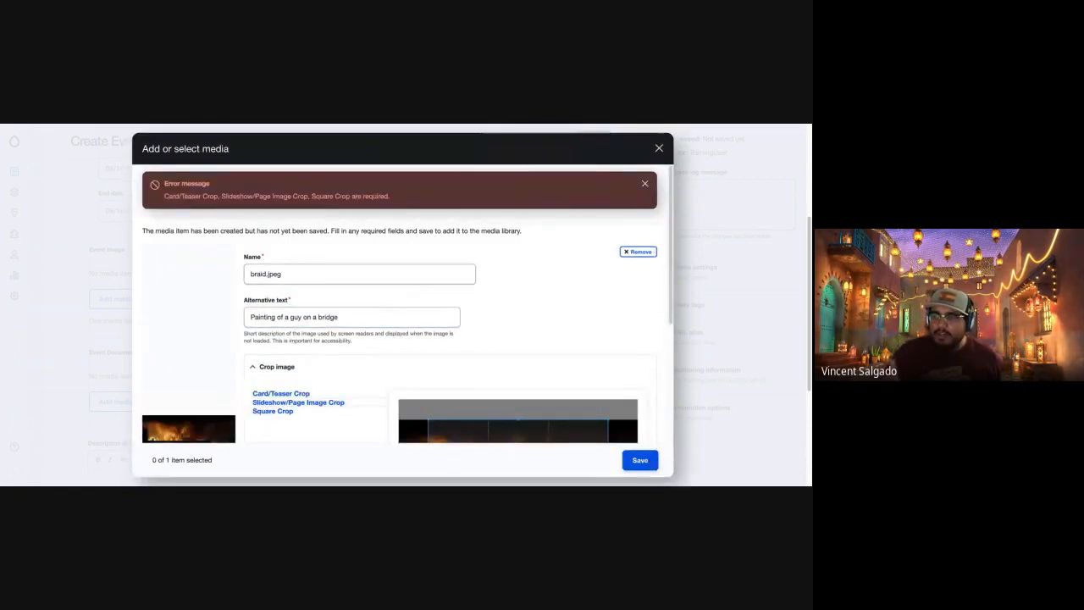
# Apply the Card/Teaser Crop to braid.jpeg with the crop area shifted to the image's left edge.
pyautogui.scroll(-1, 239, 356)
pyautogui.scroll(-3, 239, 356)
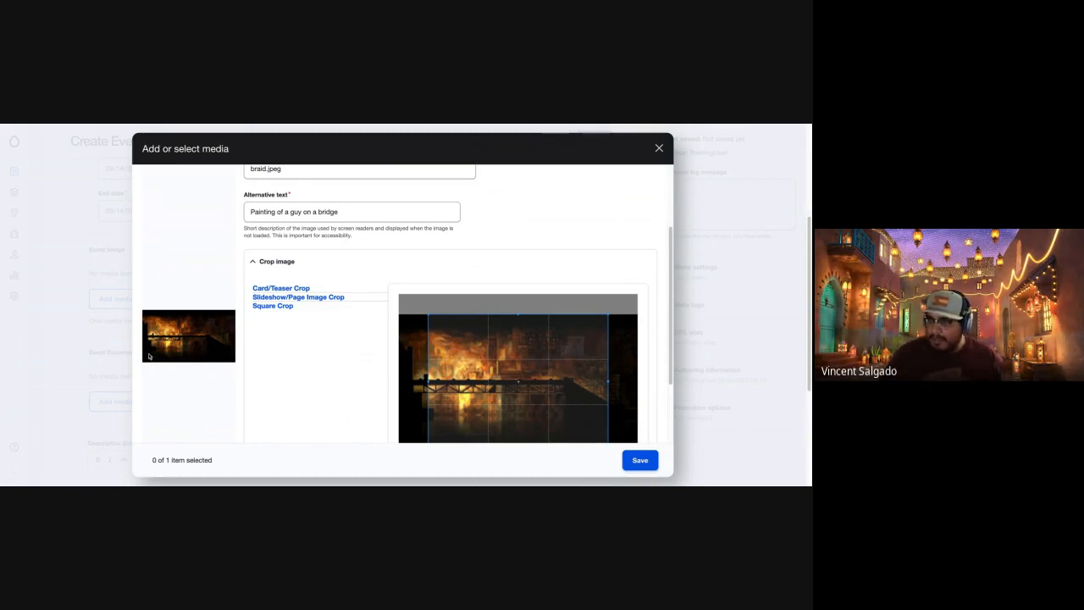
pyautogui.scroll(-2, 172, 407)
pyautogui.scroll(5, 170, 399)
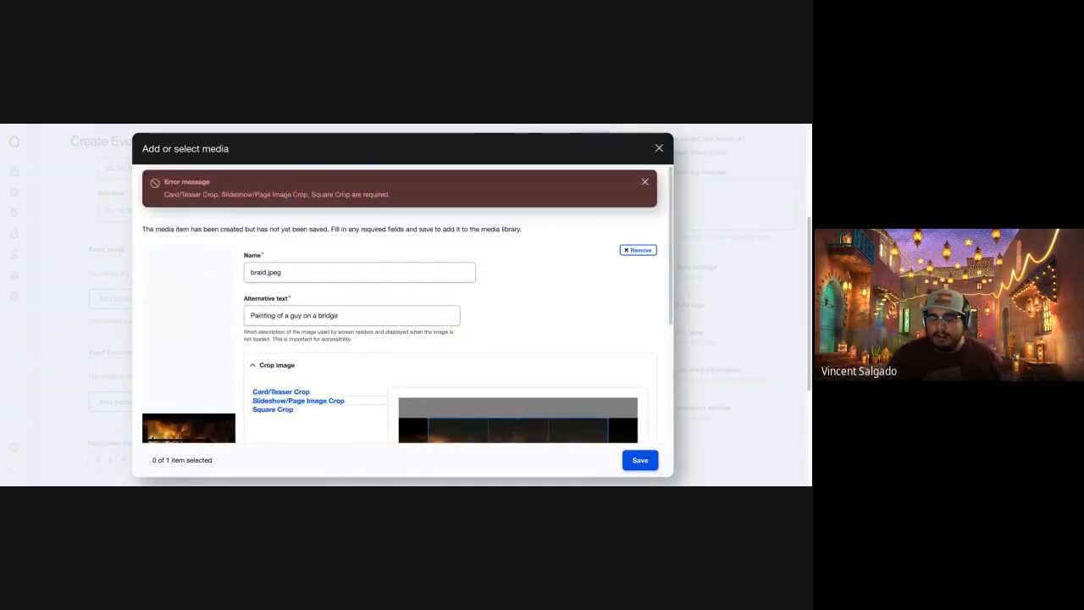
pyautogui.scroll(-3, 202, 377)
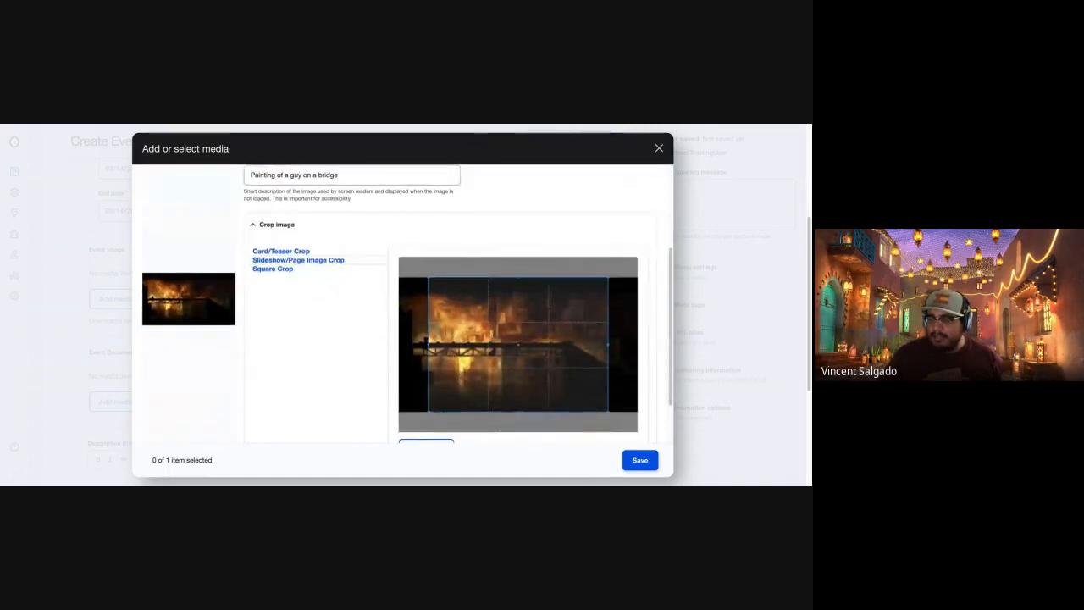
pyautogui.scroll(-1, 453, 334)
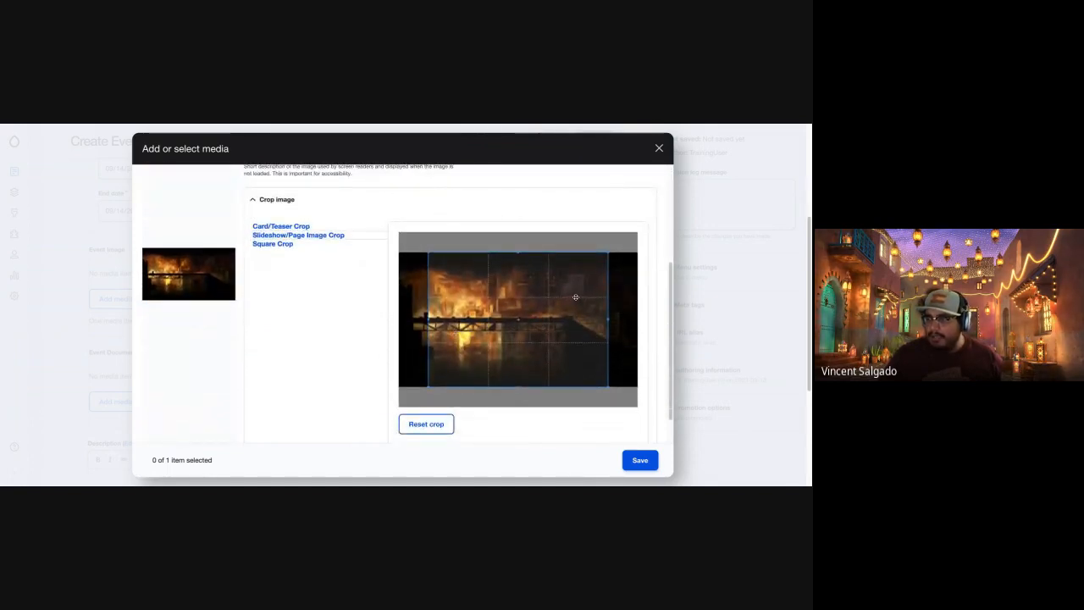
pyautogui.moveTo(581, 298); pyautogui.dragTo(552, 300)
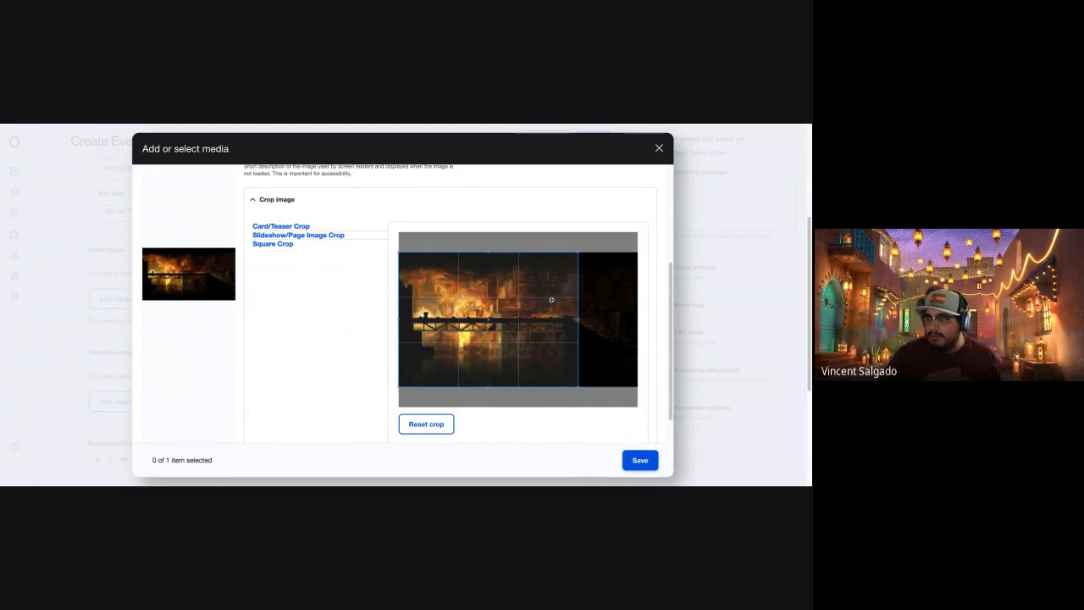
pyautogui.moveTo(420, 329)
pyautogui.mouseDown()
pyautogui.moveTo(479, 329)
pyautogui.moveTo(421, 329)
pyautogui.mouseUp()
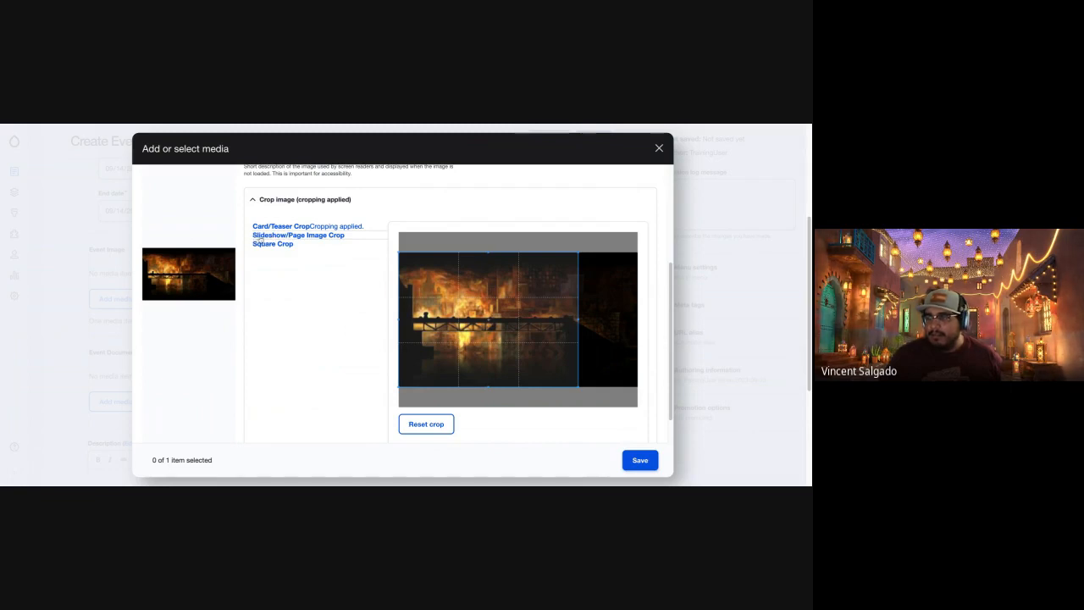
# Apply the Slideshow/Page Image Crop across the image's full width and the Square Crop at its left edge.
pyautogui.click(331, 236)
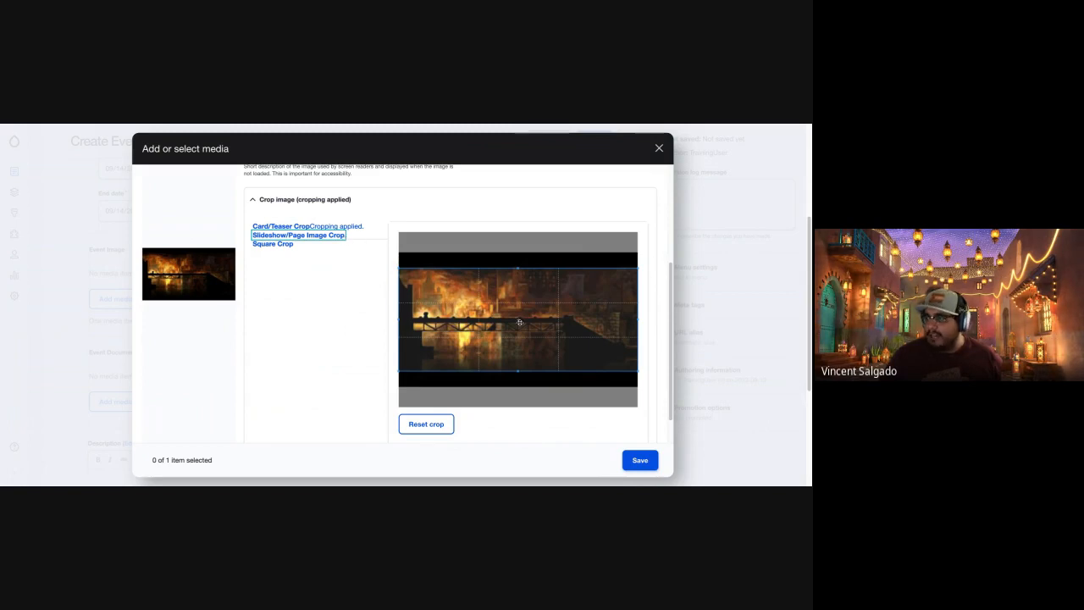
pyautogui.click(548, 303)
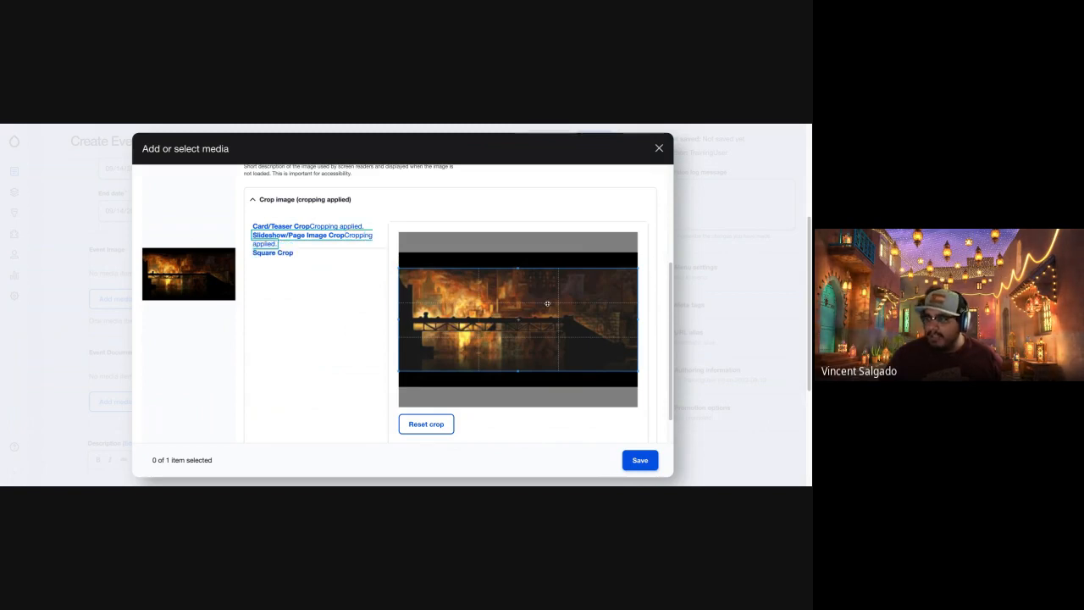
pyautogui.click(284, 253)
pyautogui.moveTo(578, 344); pyautogui.dragTo(438, 337)
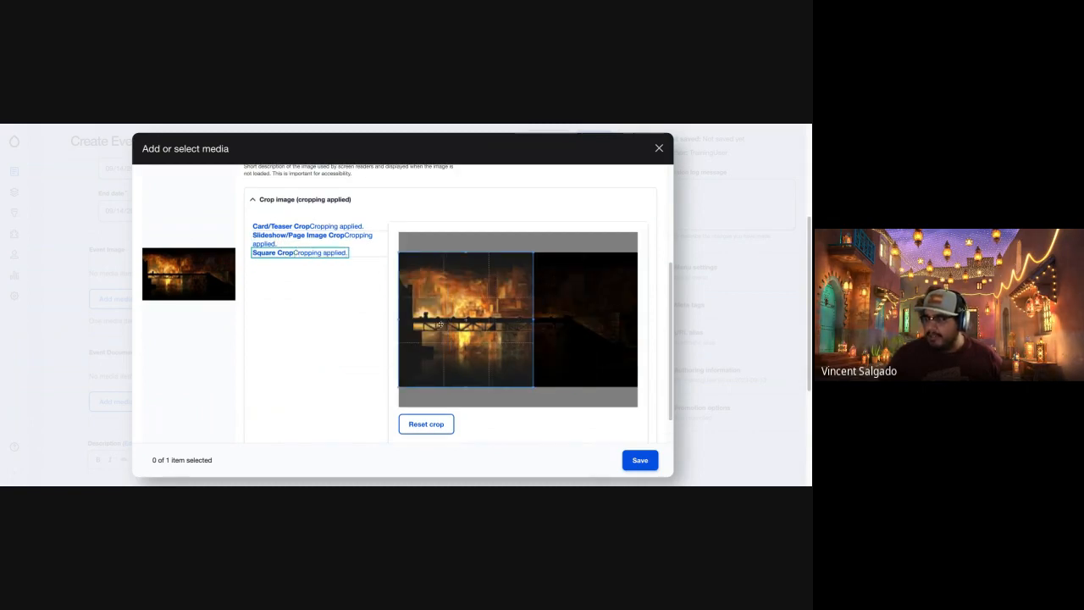
# Save the cropped braid.jpeg to the media library and insert it into the Event Image field.
pyautogui.click(651, 466)
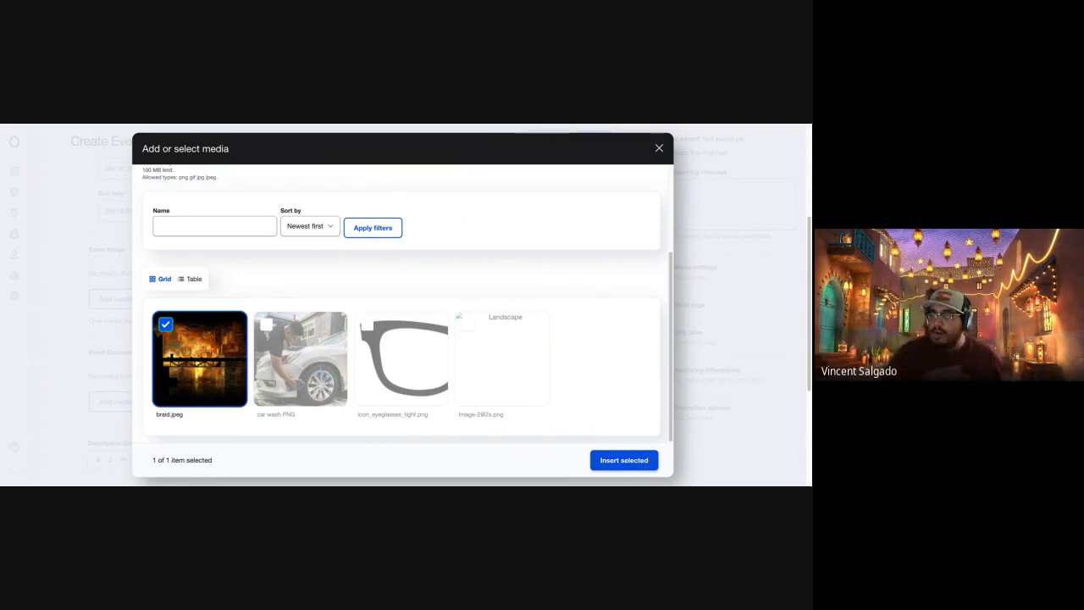
pyautogui.click(638, 463)
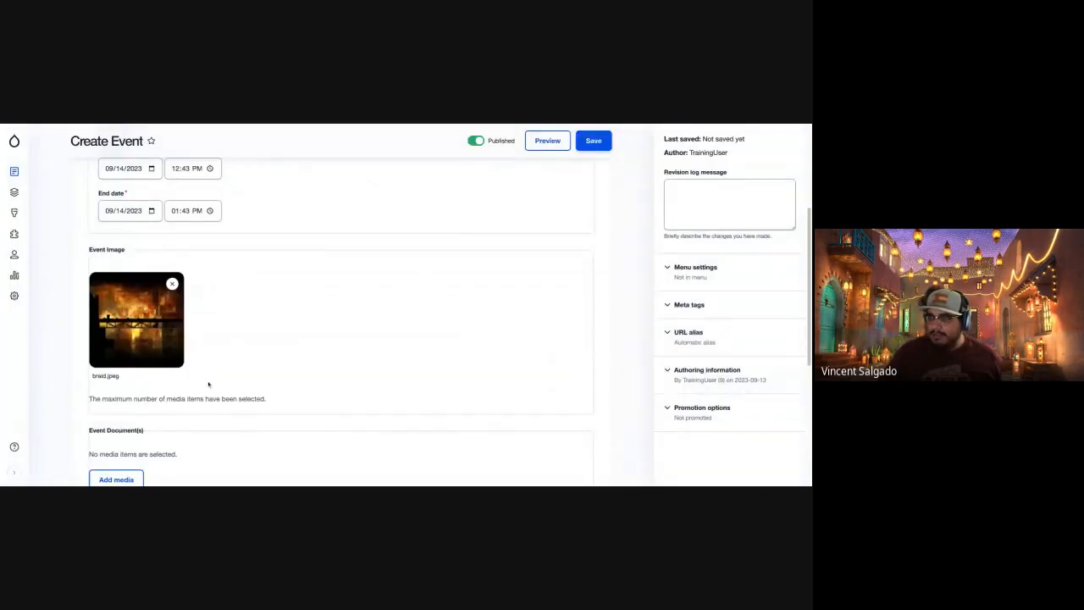
# Look through the Document, Remote video and Video file media types available for the Event Document(s) field.
pyautogui.scroll(-3, 209, 384)
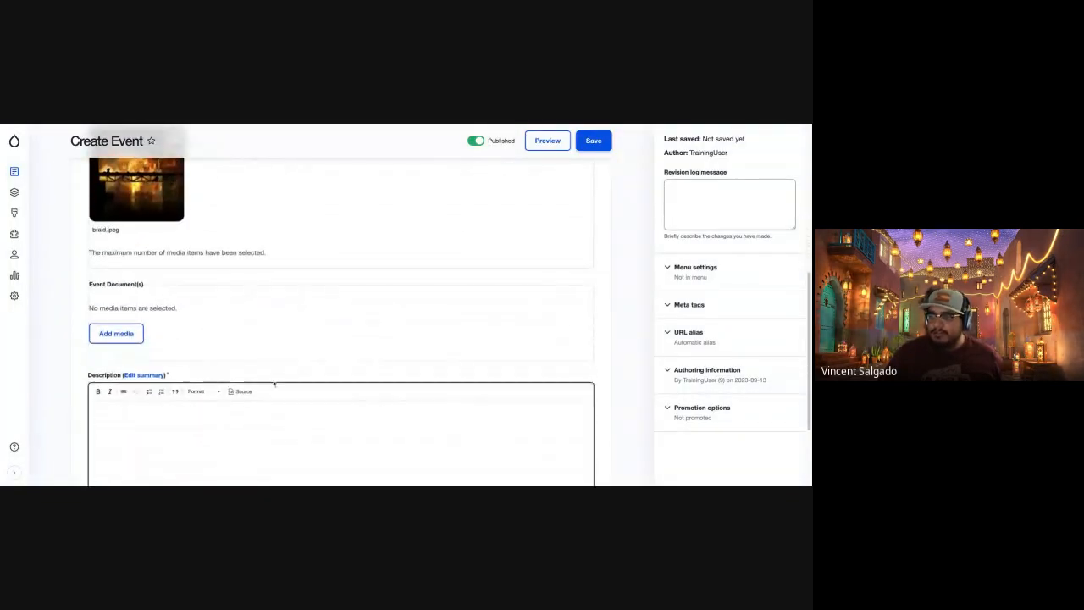
pyautogui.click(132, 337)
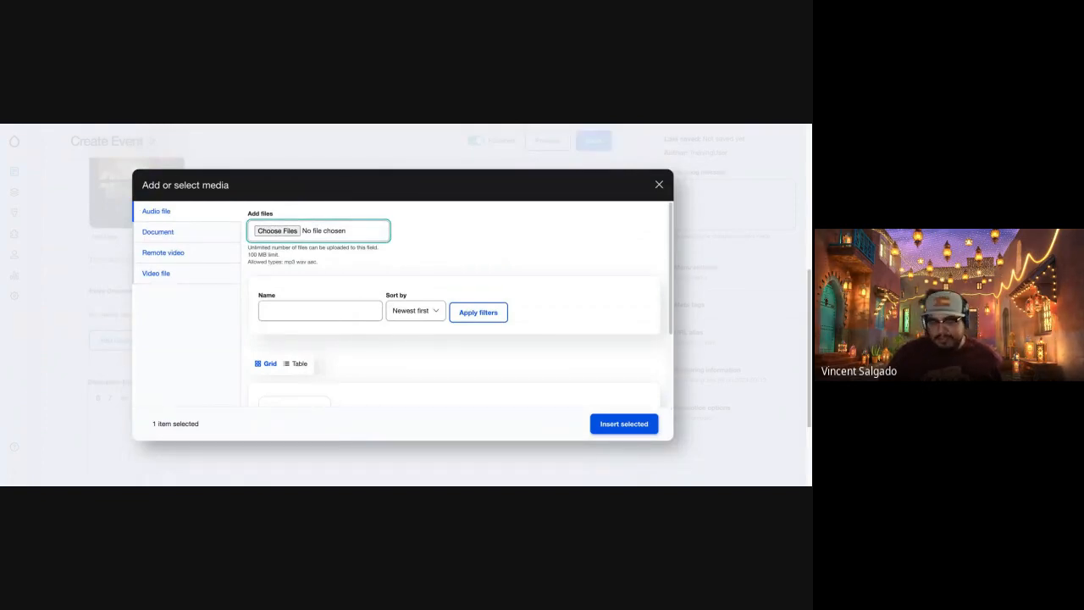
pyautogui.click(193, 234)
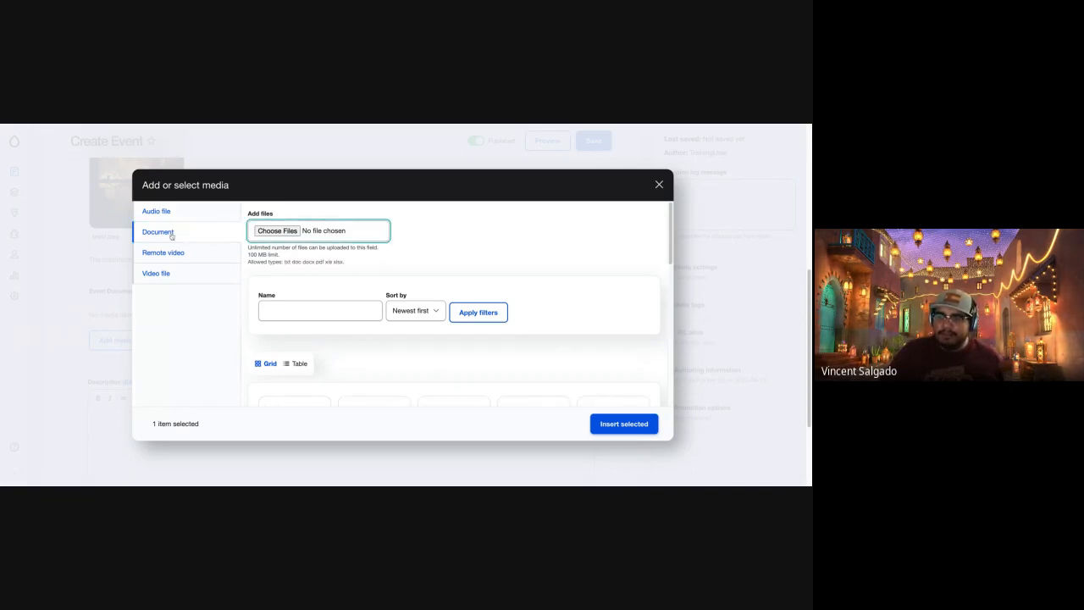
pyautogui.click(169, 251)
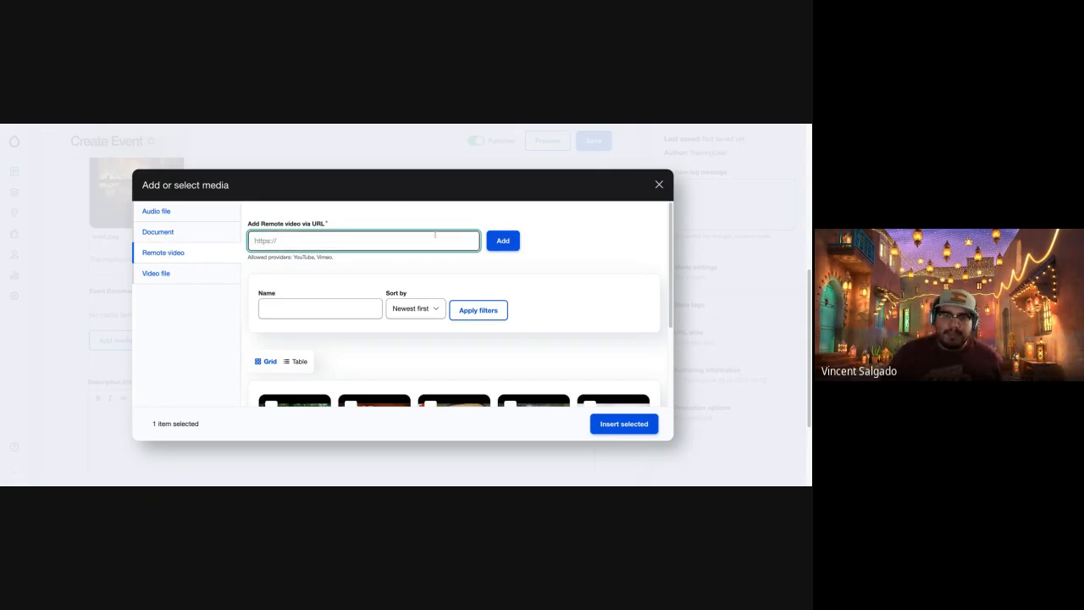
pyautogui.click(202, 274)
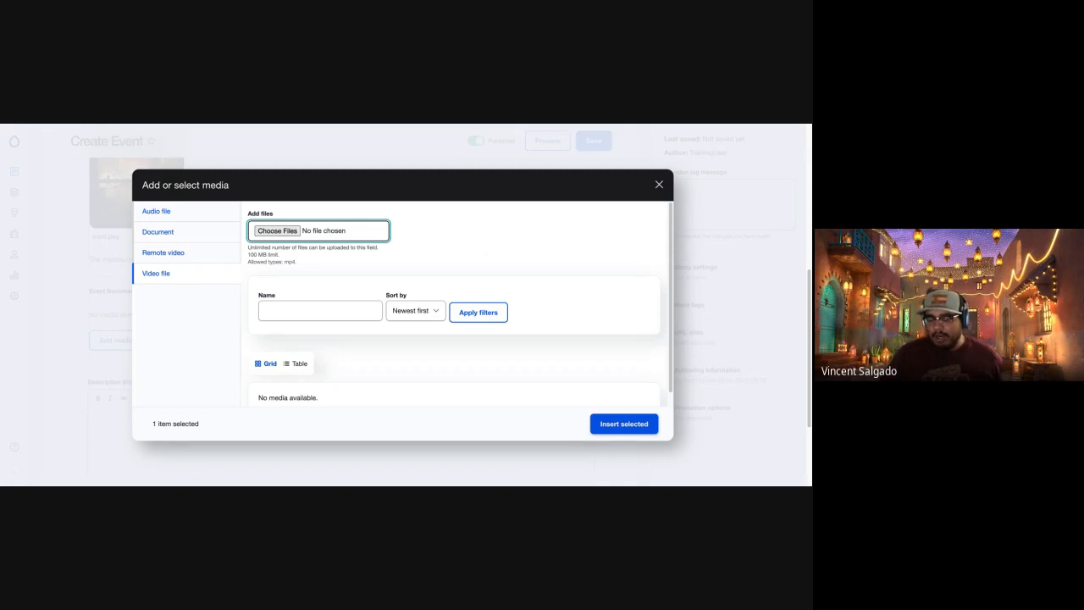
pyautogui.click(220, 251)
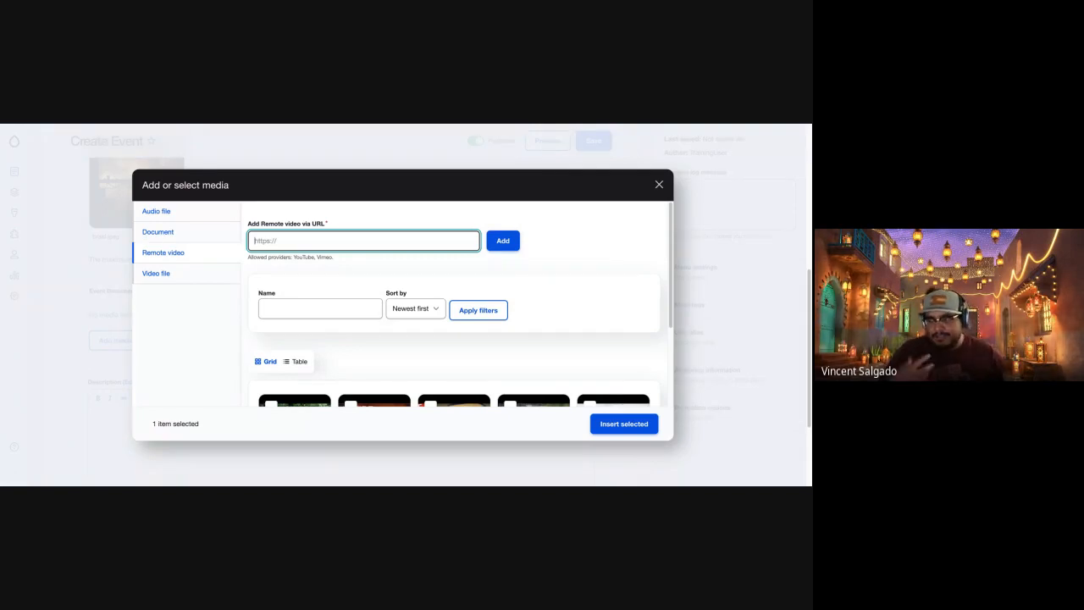
# Upload the file SE7 Card Data Flow Diagram 2022.pdf as new Document media and save it to the library.
pyautogui.click(185, 229)
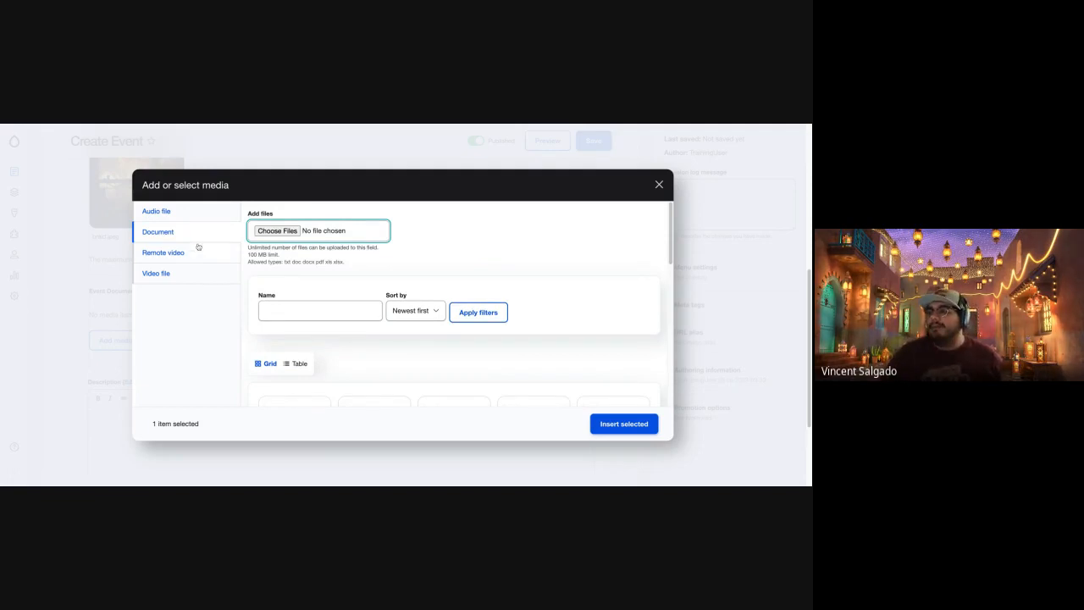
pyautogui.scroll(-5, 350, 356)
pyautogui.scroll(1, 350, 356)
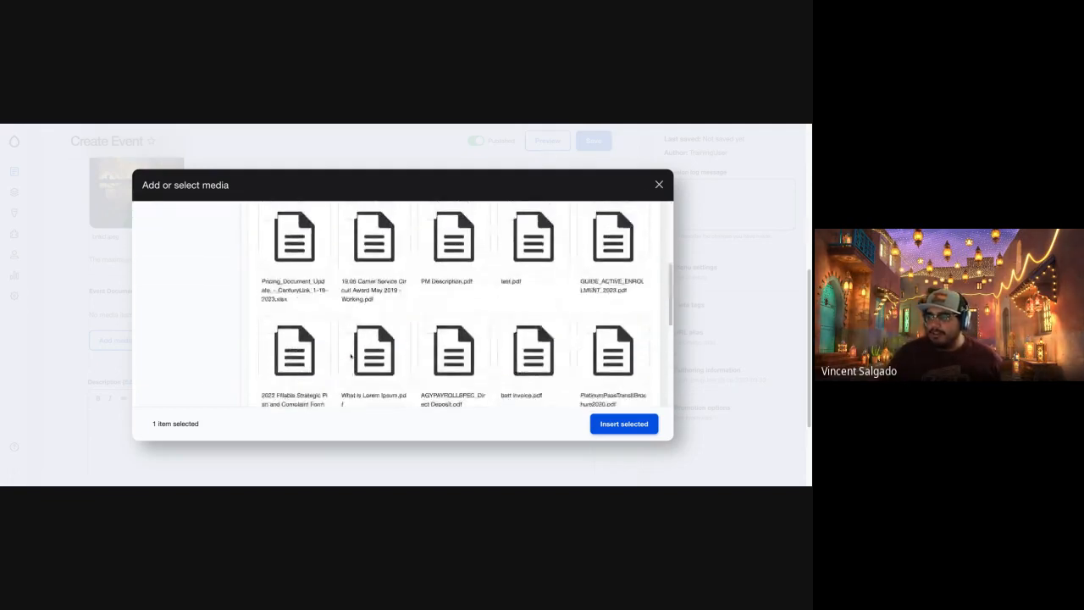
pyautogui.scroll(4, 350, 354)
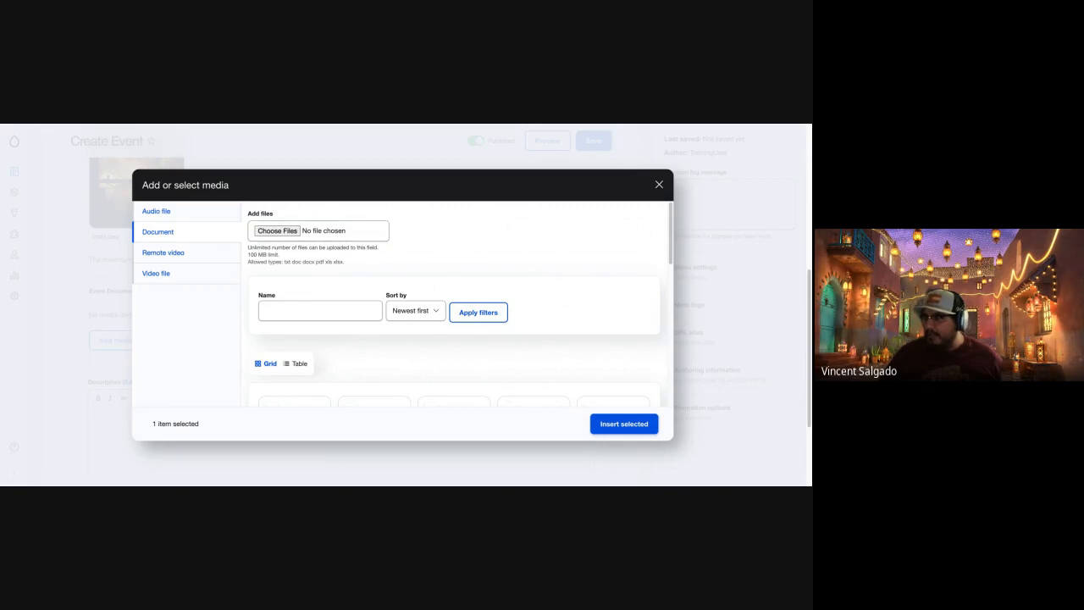
pyautogui.doubleClick(354, 387)
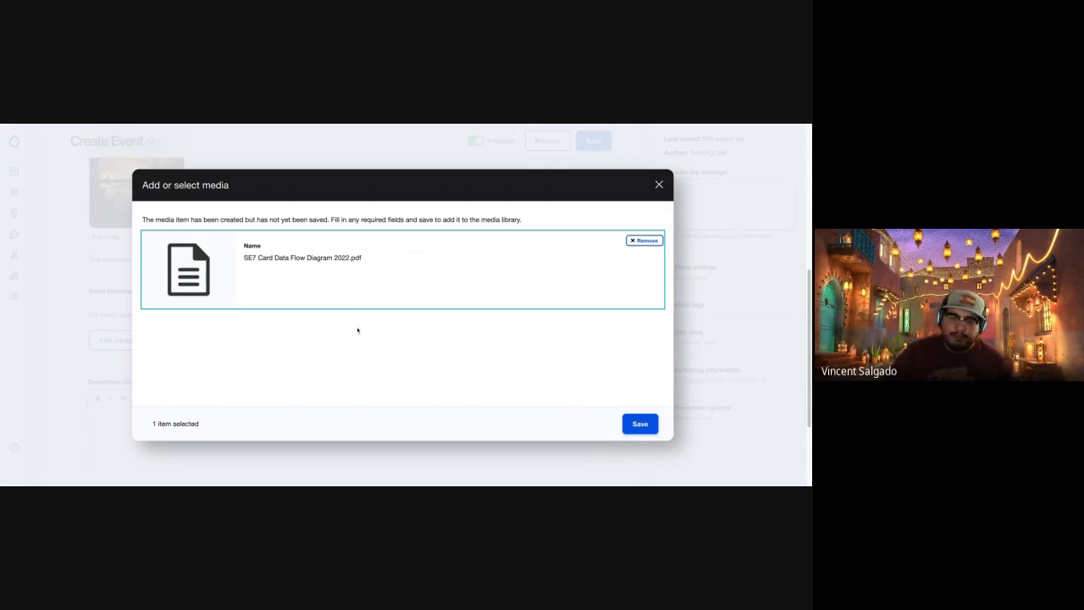
pyautogui.click(641, 424)
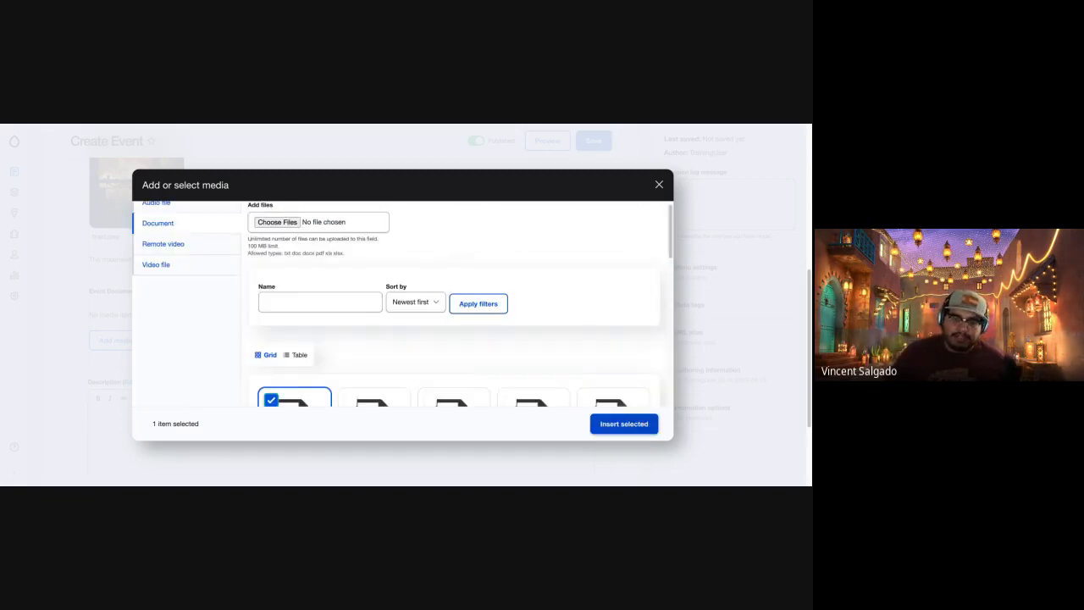
# Insert the selected SE7 Card Data Flow Diagram 2022.pdf into the Event Document(s) field.
pyautogui.scroll(-5, 418, 364)
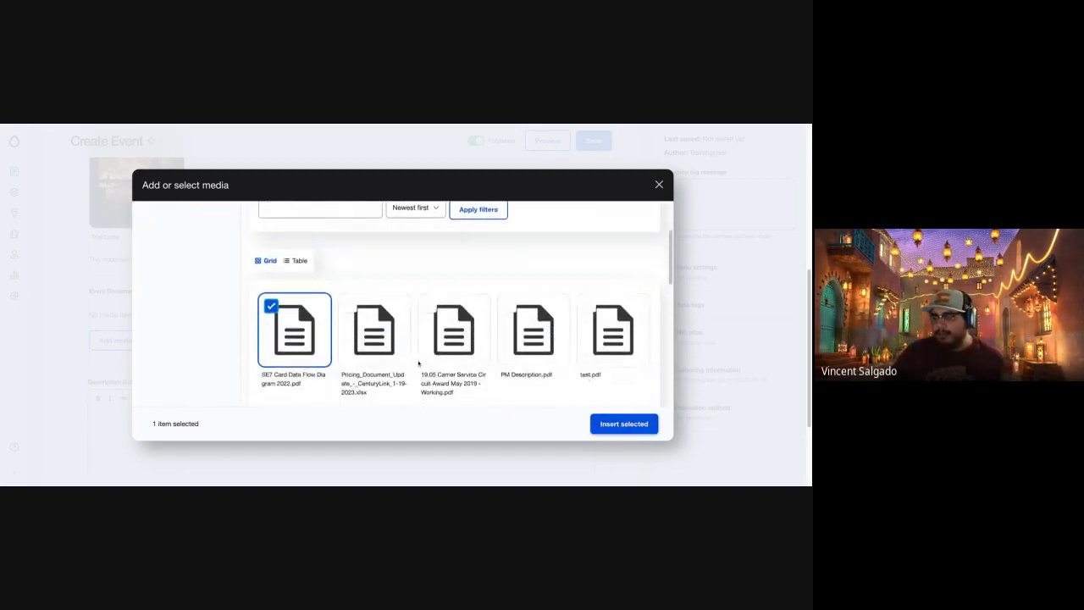
pyautogui.scroll(3, 418, 365)
pyautogui.scroll(-1, 418, 364)
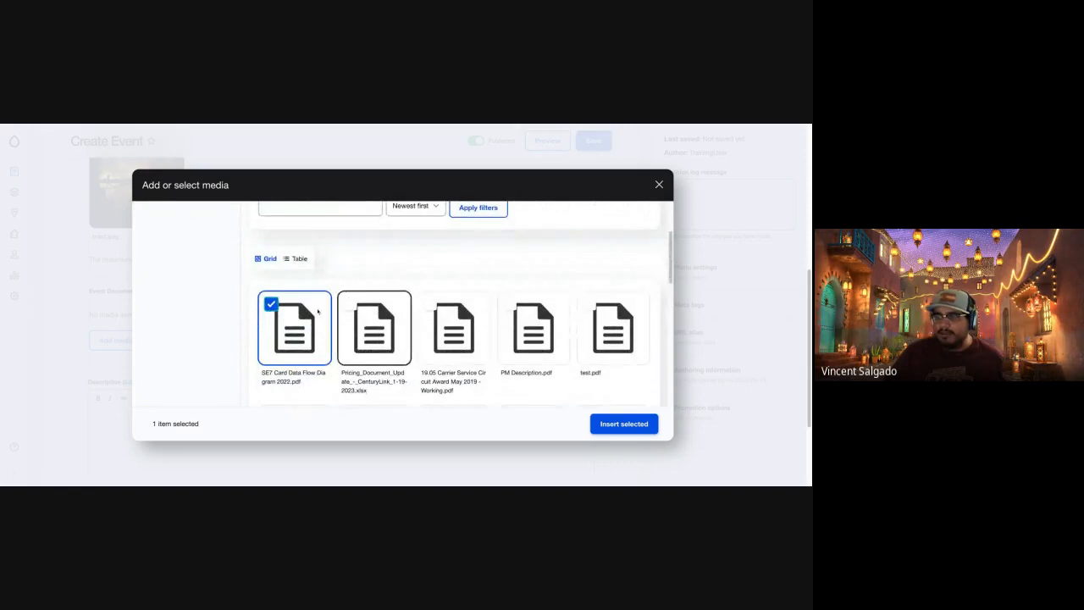
pyautogui.scroll(-2, 382, 373)
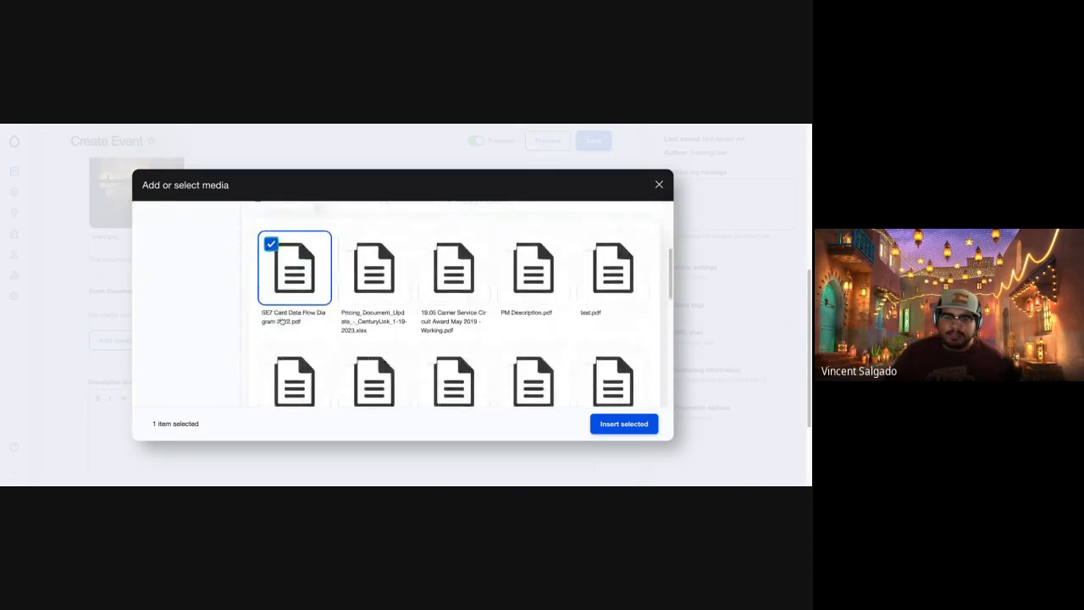
pyautogui.click(624, 424)
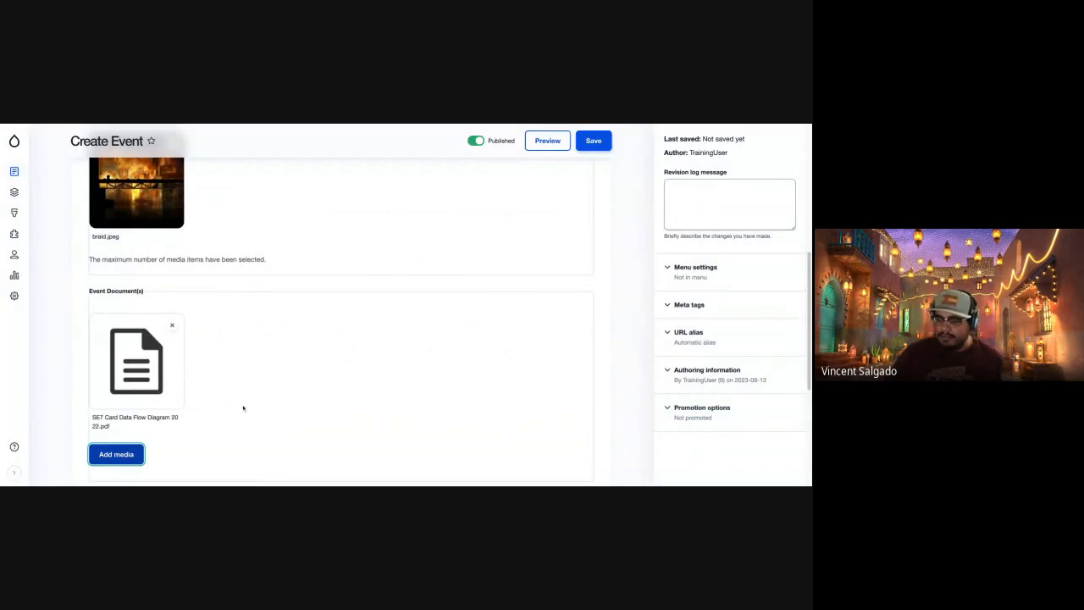
# Look over the event form's image, document, description and tags fields.
pyautogui.scroll(-3, 244, 408)
pyautogui.scroll(-1, 243, 407)
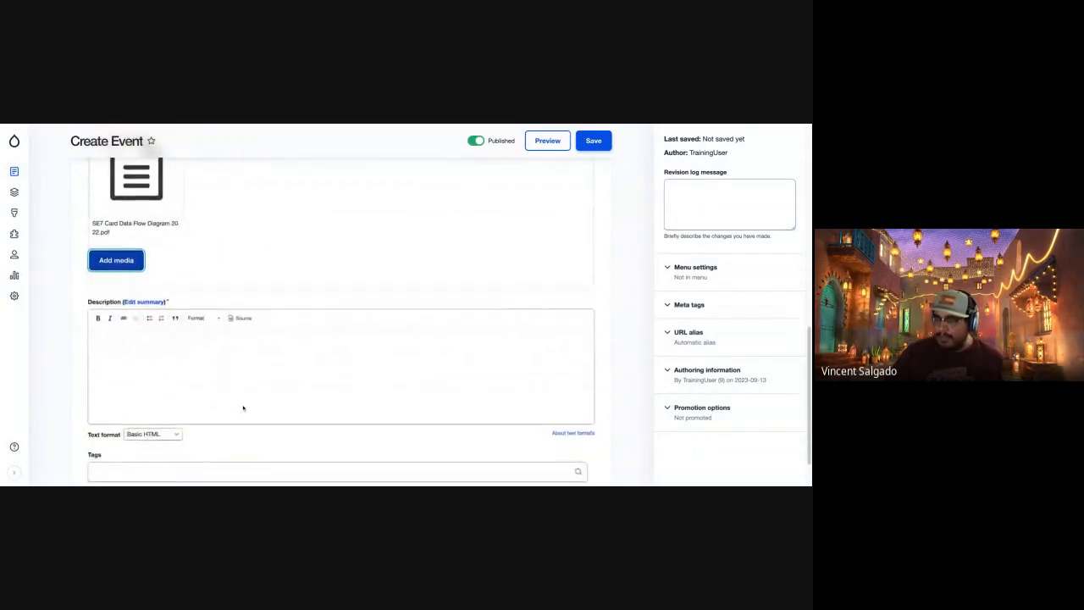
pyautogui.scroll(5, 243, 409)
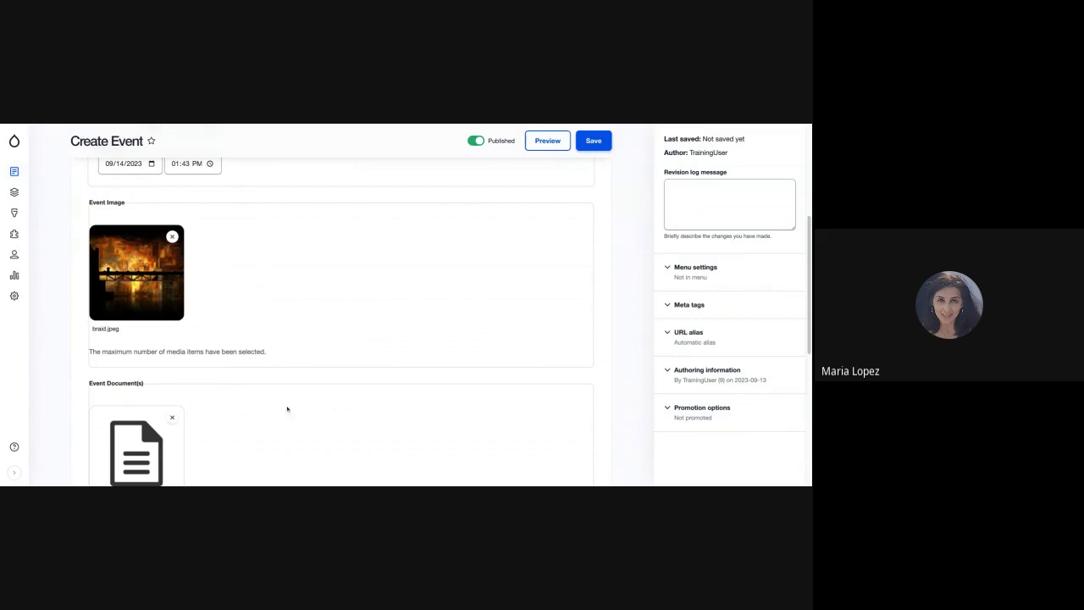
pyautogui.scroll(-1, 249, 431)
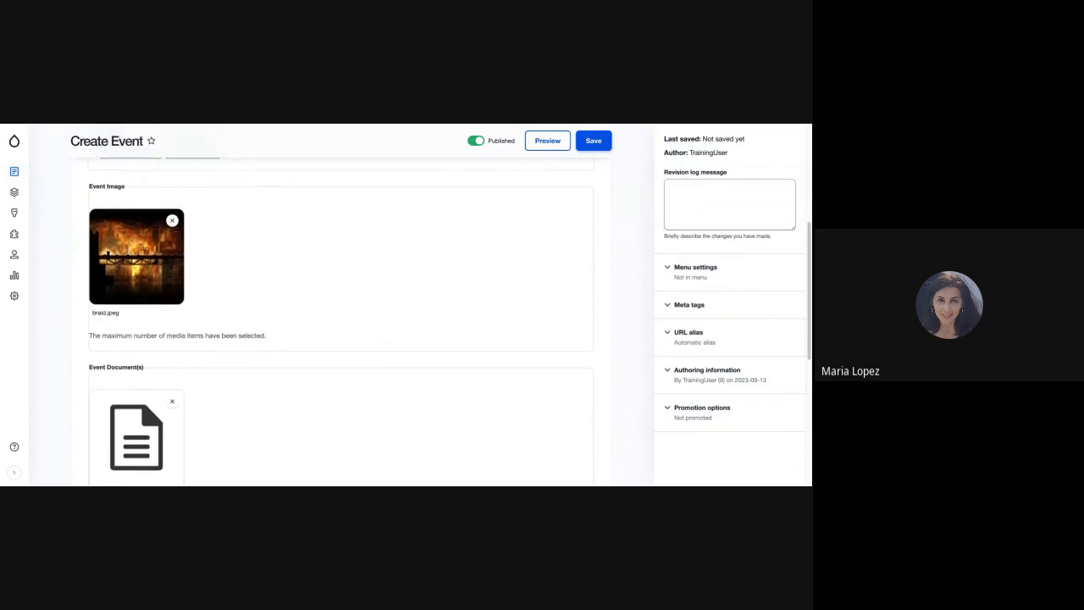
pyautogui.scroll(-1, 249, 431)
pyautogui.scroll(-3, 339, 305)
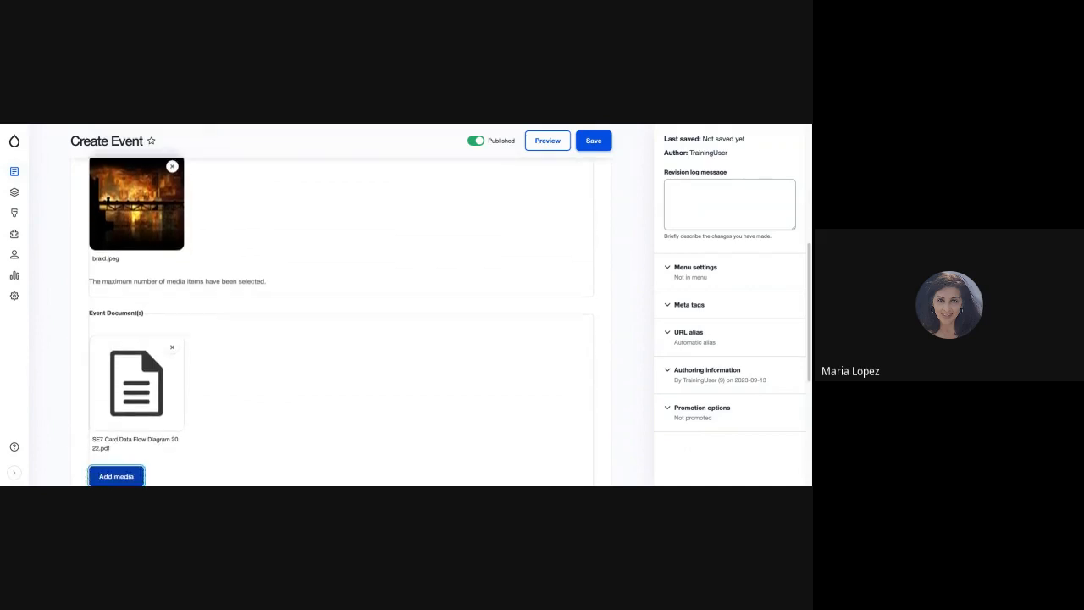
pyautogui.scroll(-1, 338, 305)
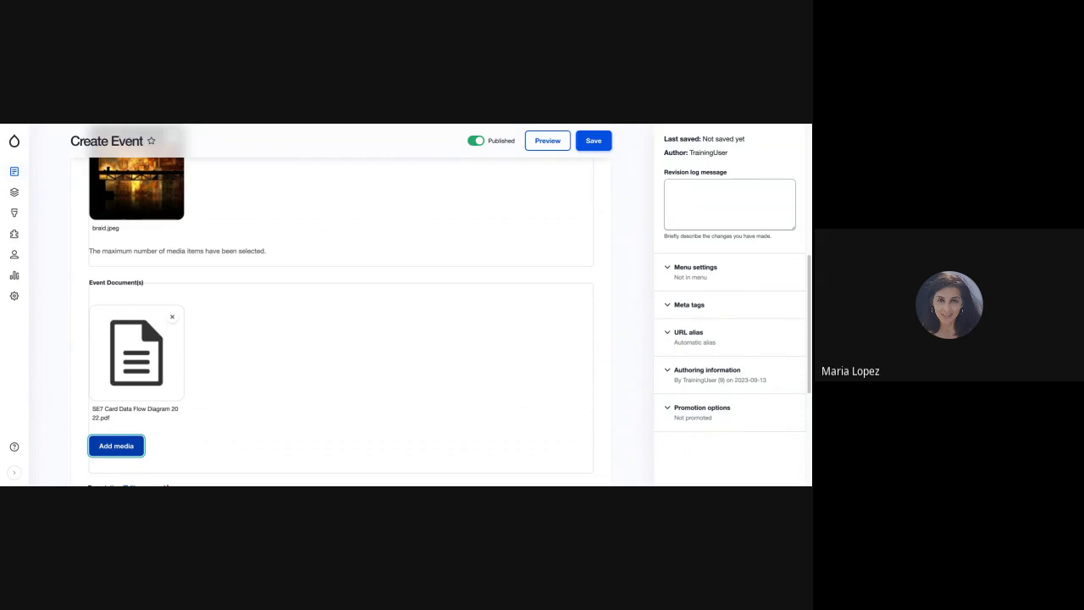
# Place the cursor in the empty Description editor below the Event Document(s) field.
pyautogui.scroll(-1, 338, 305)
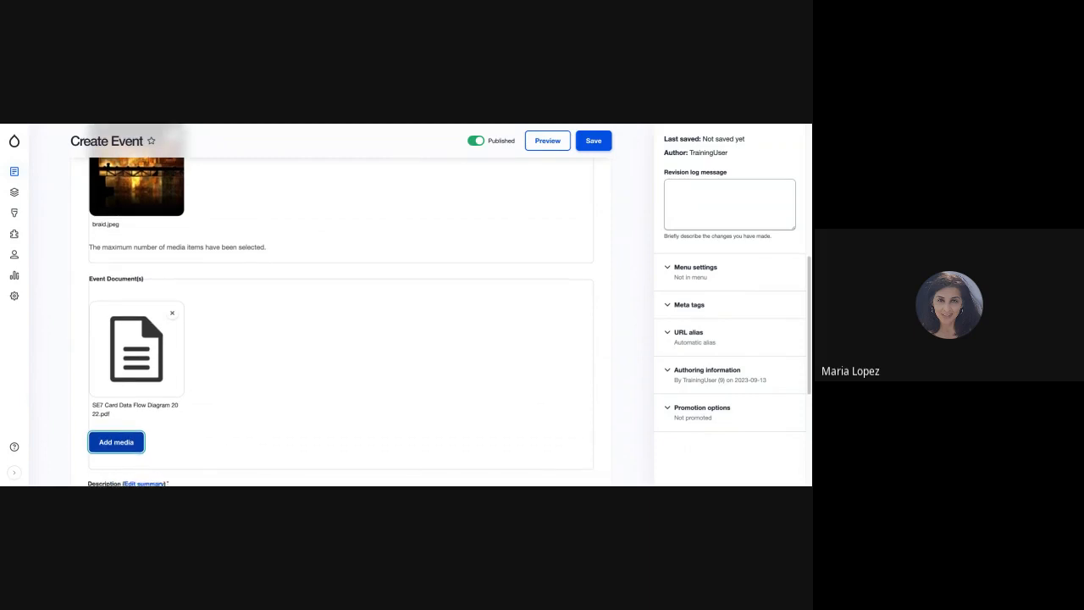
pyautogui.scroll(-1, 338, 305)
pyautogui.scroll(-1, 339, 305)
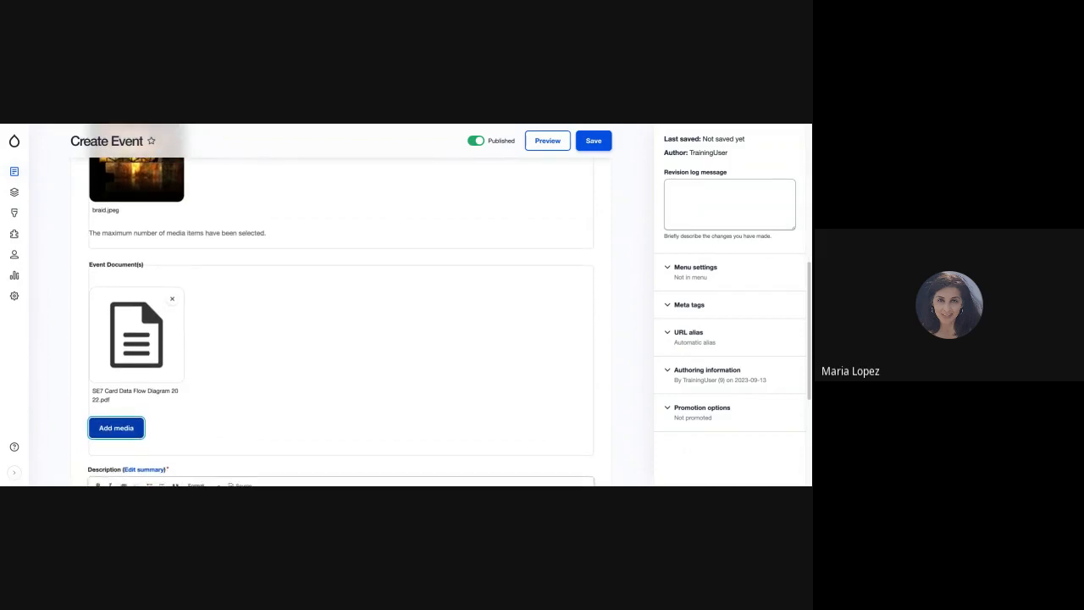
pyautogui.scroll(-1, 339, 305)
pyautogui.scroll(5, 339, 305)
pyautogui.scroll(-5, 339, 304)
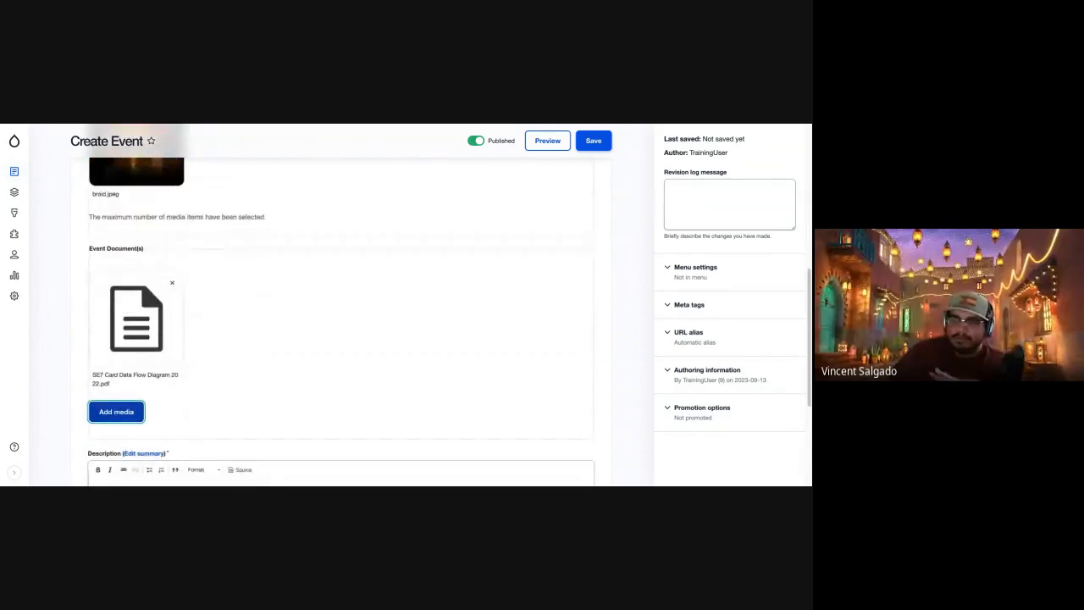
pyautogui.scroll(-5, 244, 438)
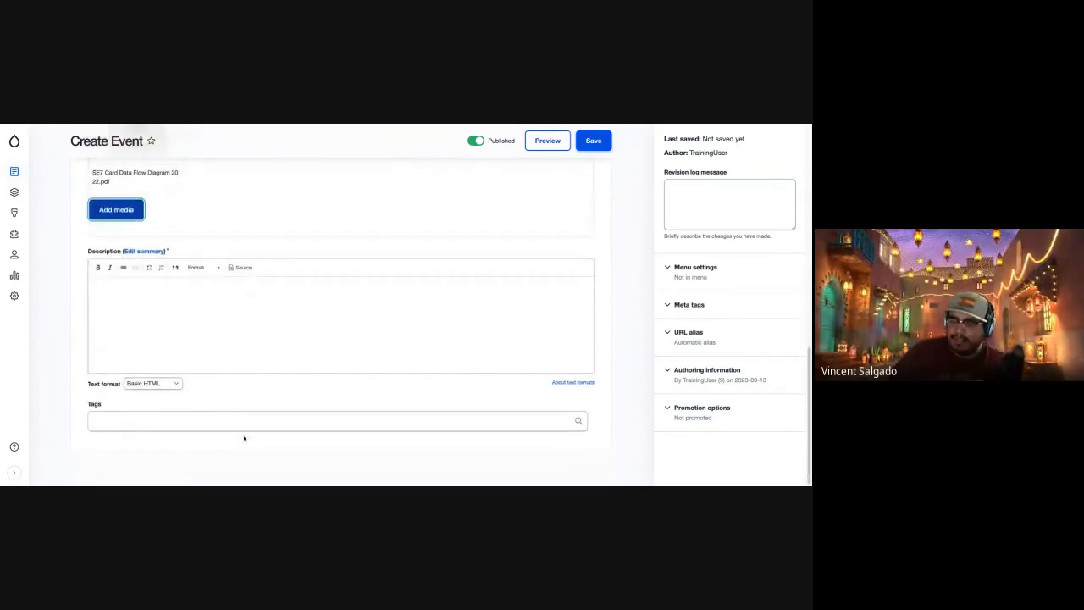
pyautogui.click(150, 338)
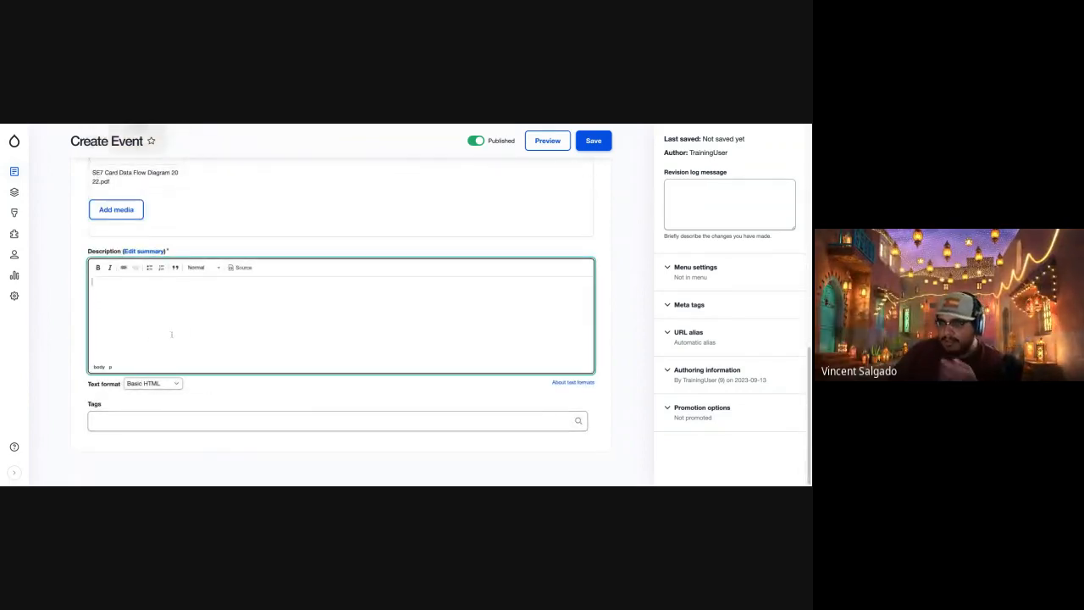
# Switch to the Cupcake Ipsum site, generate long placeholder paragraphs and copy the first two.
pyautogui.click(282, 125)
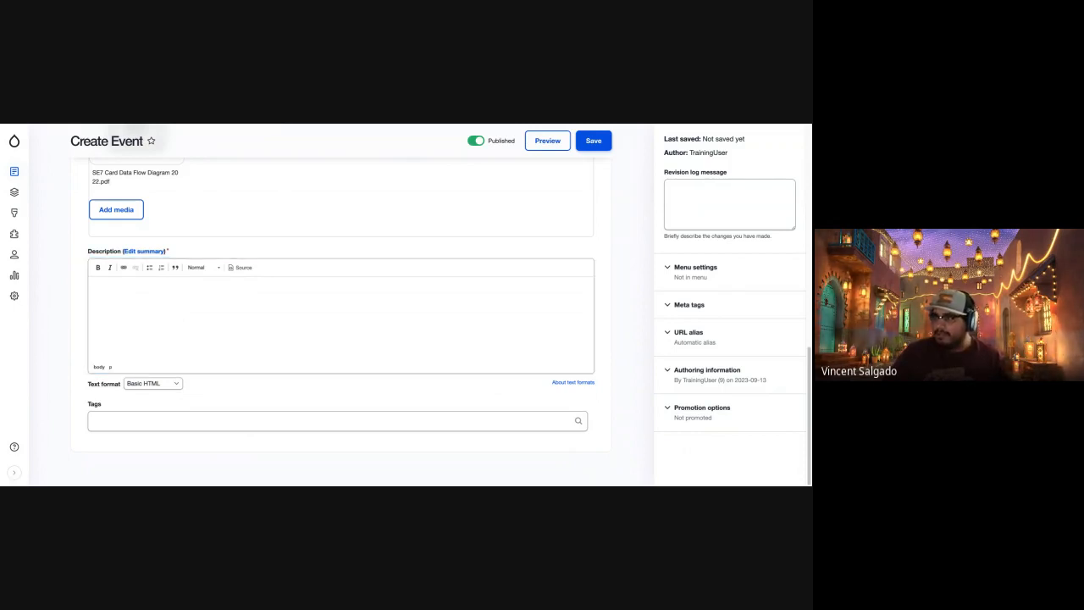
pyautogui.click(288, 125)
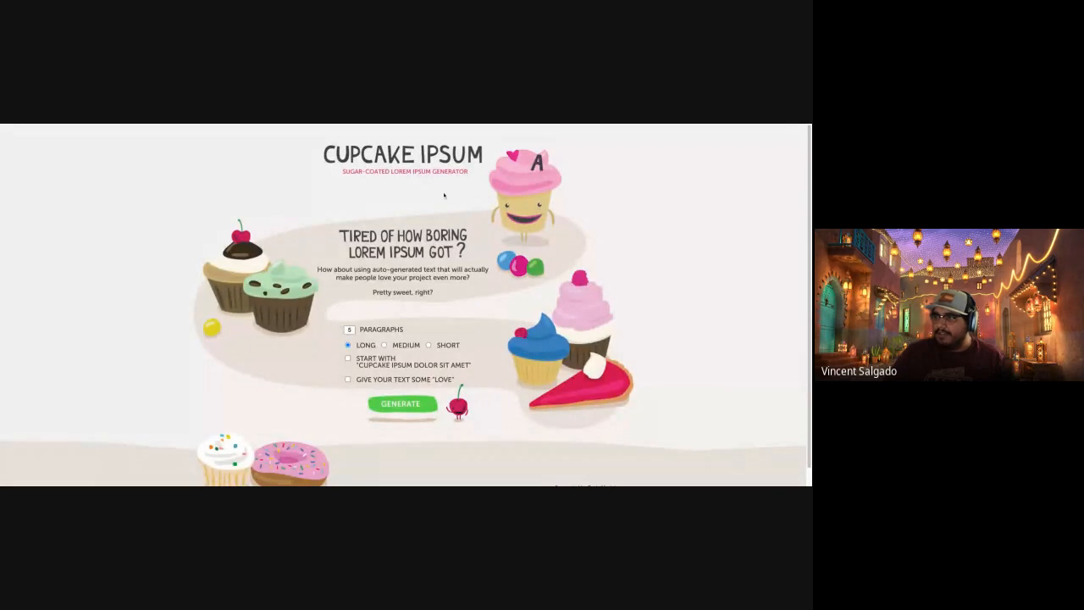
pyautogui.click(421, 403)
pyautogui.scroll(-1, 379, 364)
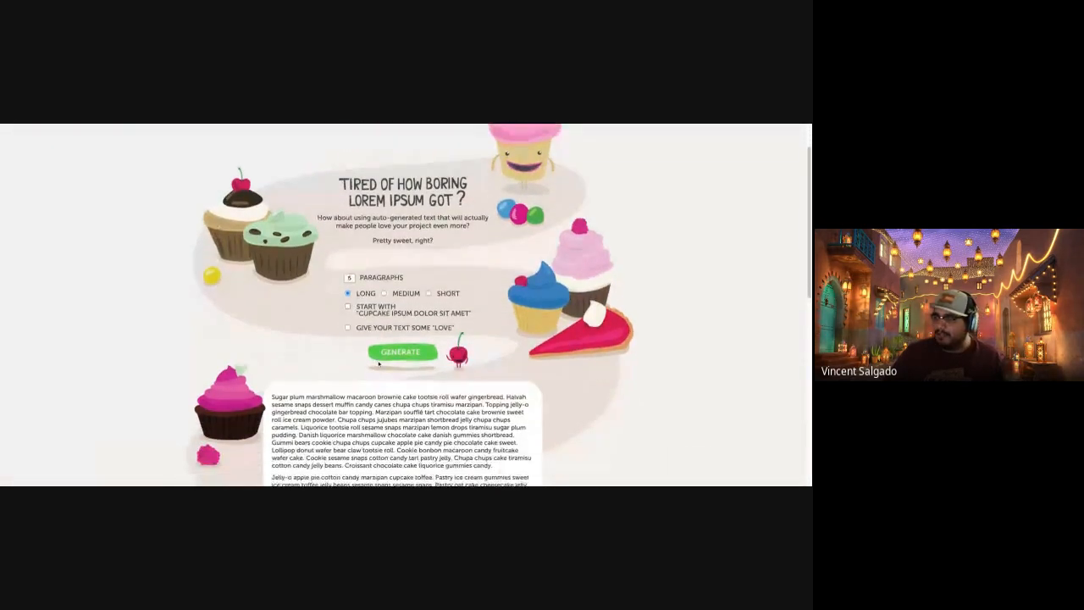
pyautogui.scroll(-2, 379, 365)
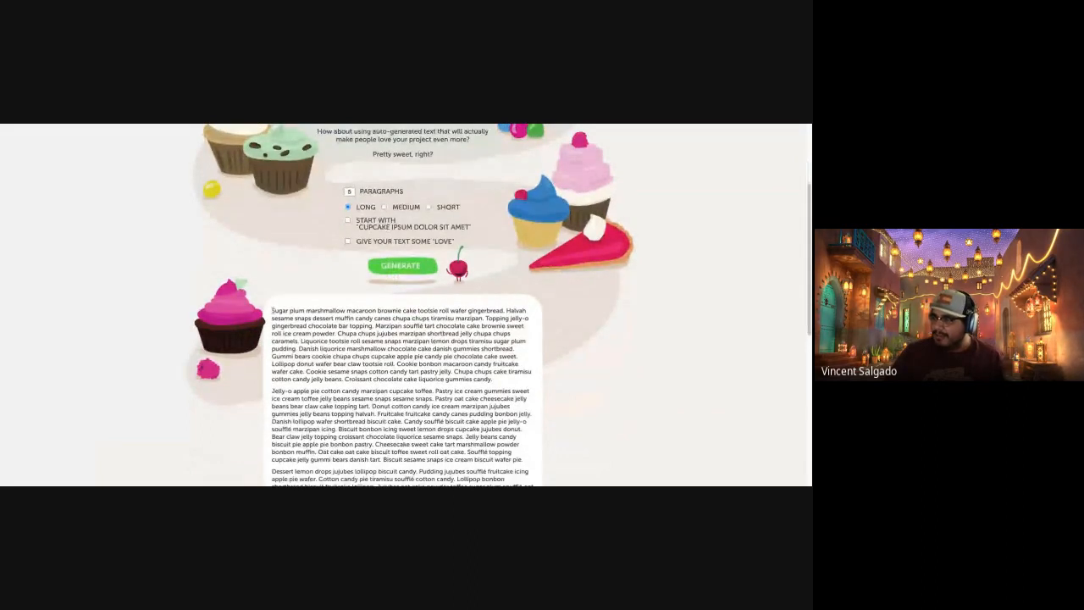
pyautogui.moveTo(272, 311); pyautogui.dragTo(523, 459)
pyautogui.hotkey('ctrl', 'c')
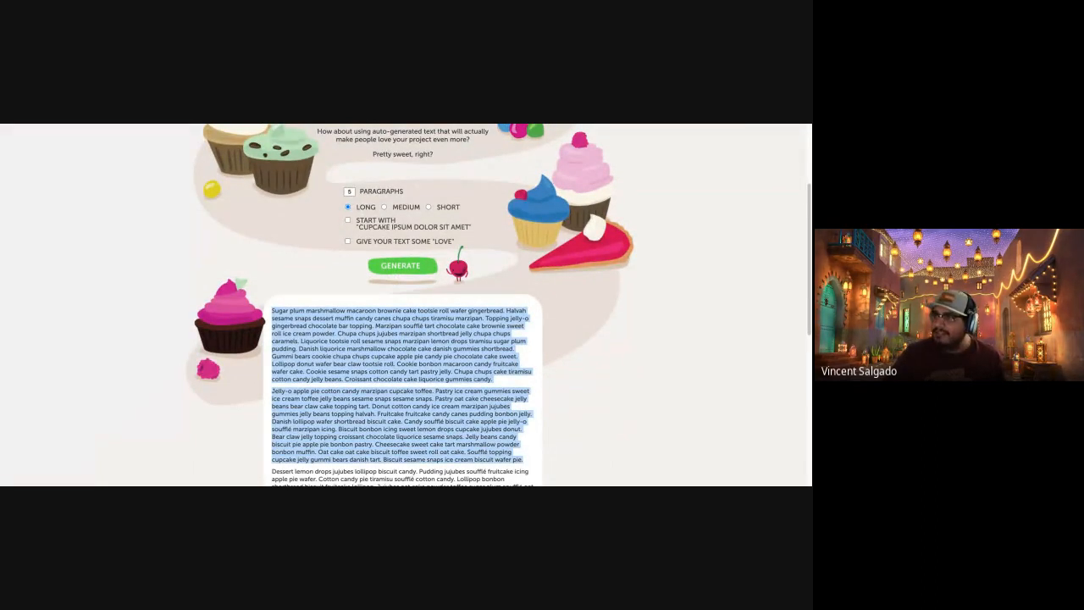
# Return to the Create Event form and paste the two copied Cupcake Ipsum paragraphs into the Description.
pyautogui.press('super+Tab')
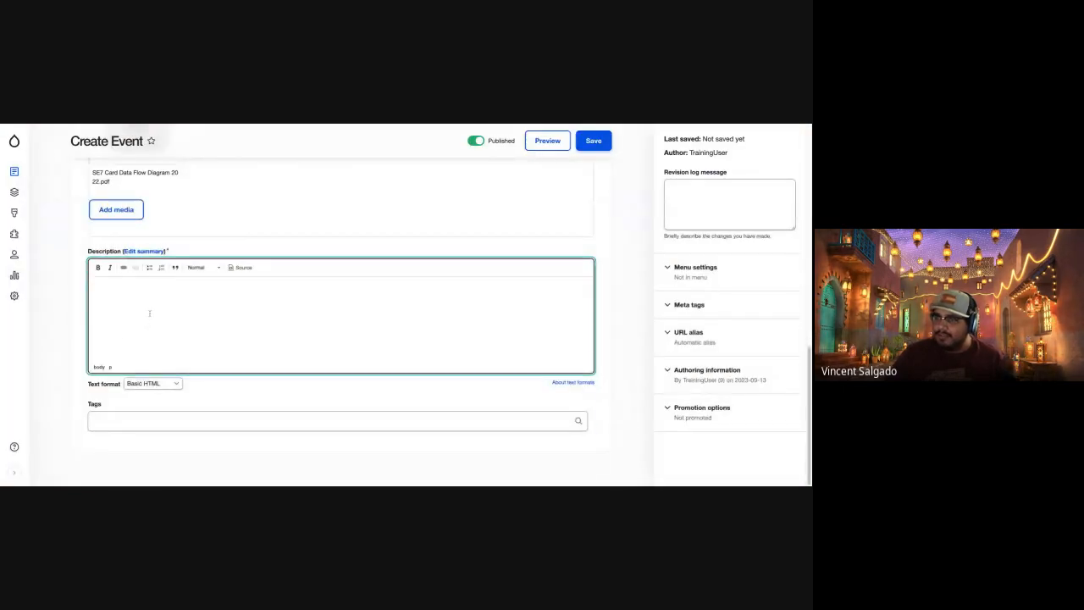
pyautogui.hotkey('ctrl', 'v')
pyautogui.scroll(-2, 170, 382)
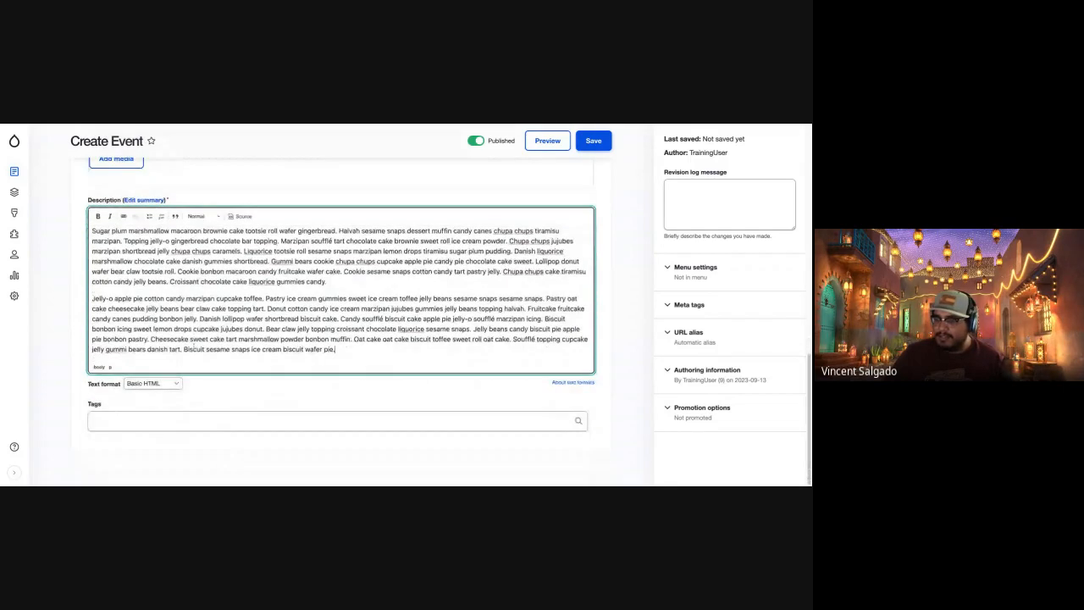
# Enter the comma-separated tags "Cool Things, More things" for the event.
pyautogui.click(152, 425)
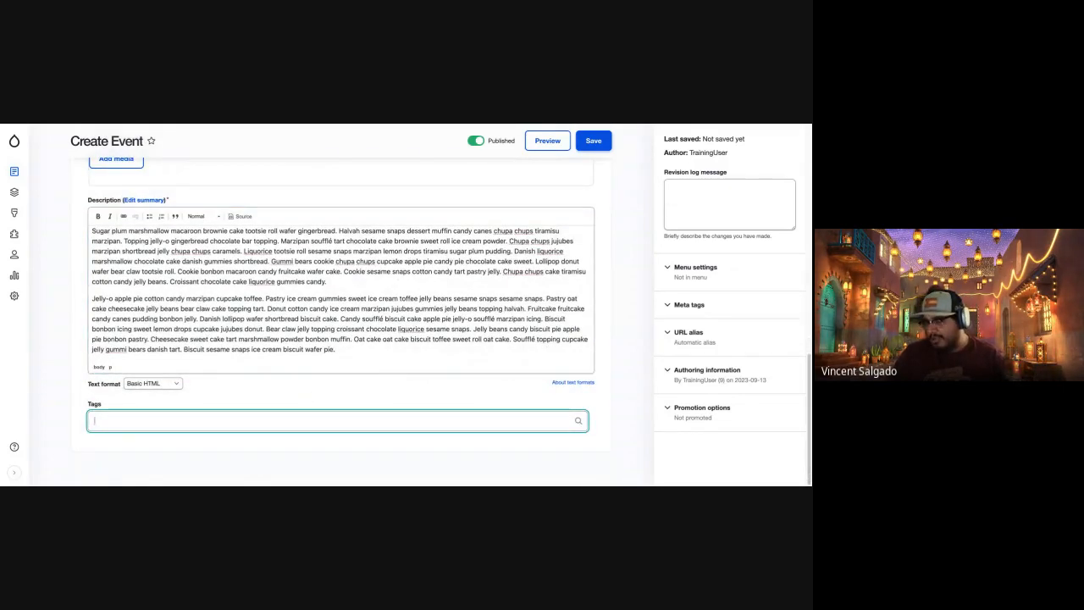
pyautogui.write('Cool T')
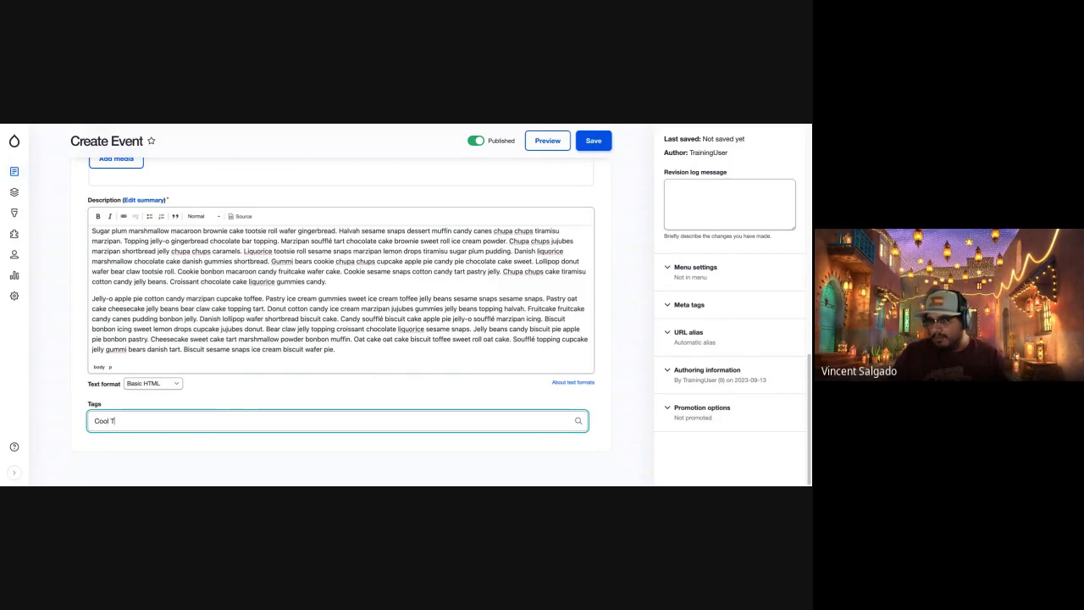
pyautogui.write('hings')
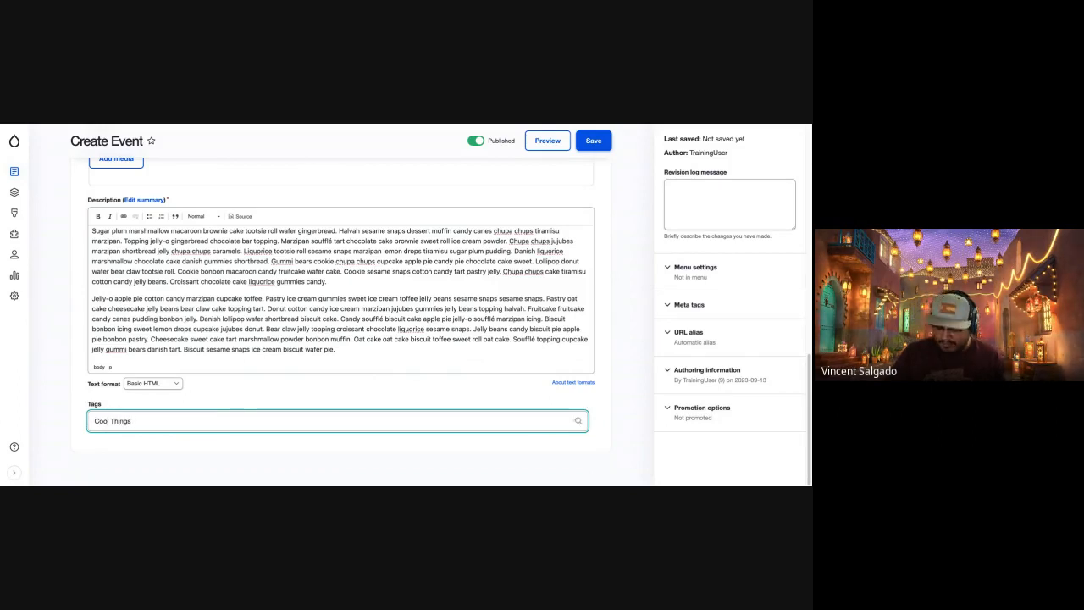
pyautogui.write(', More things')
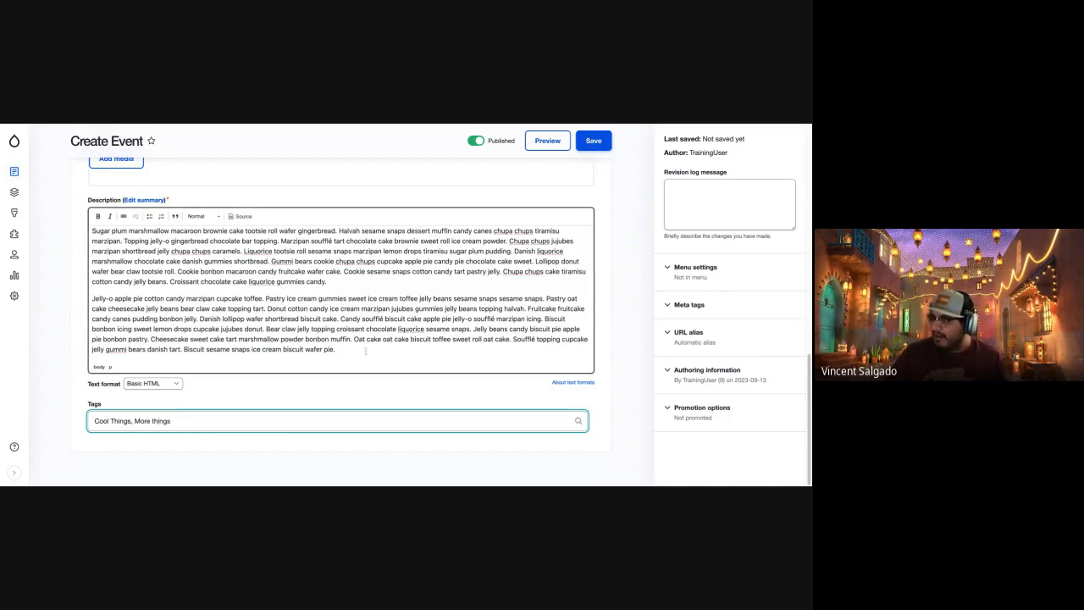
# Try switching the event's Published status off and back on.
pyautogui.scroll(1, 366, 352)
pyautogui.scroll(10, 339, 338)
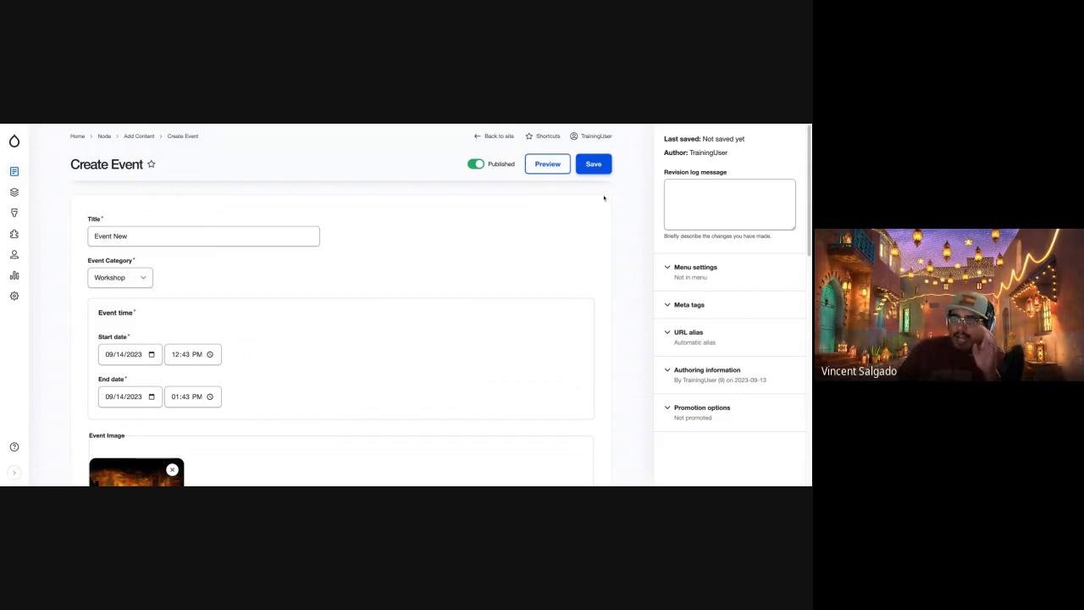
pyautogui.click(490, 165)
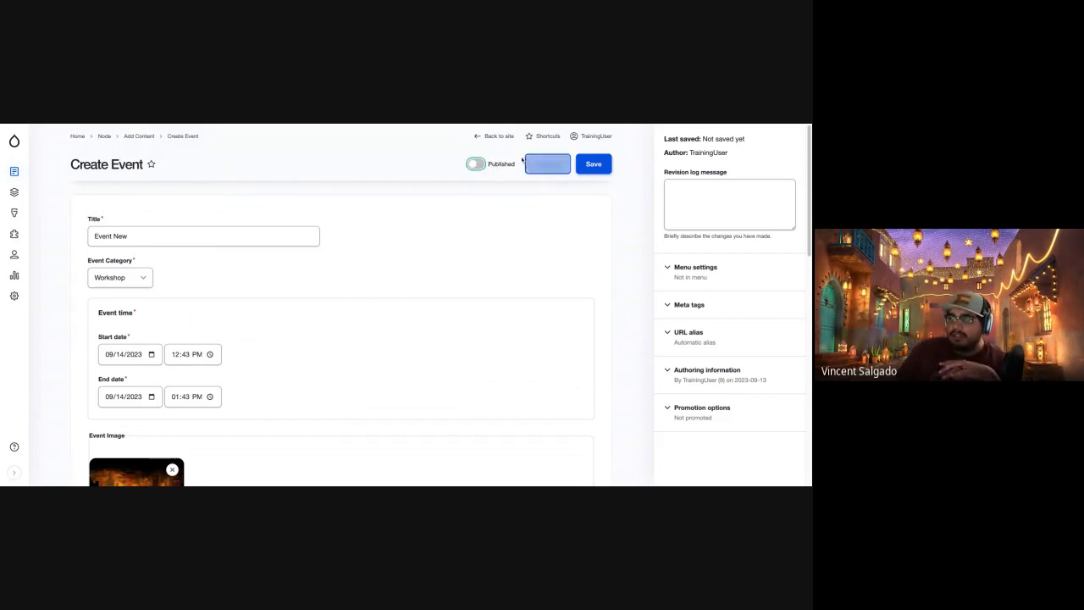
pyautogui.click(476, 164)
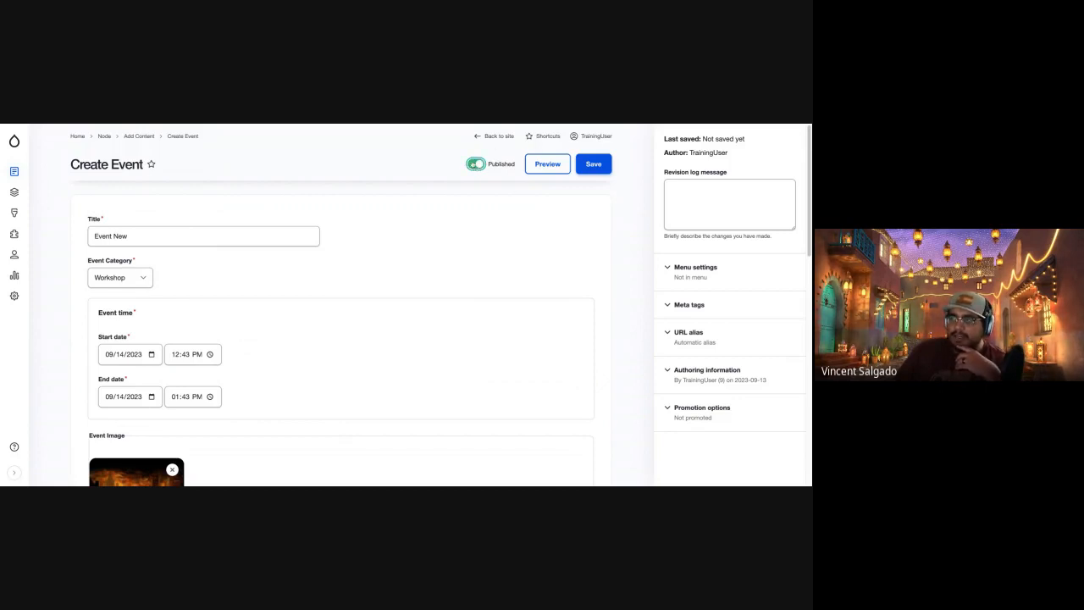
pyautogui.click(473, 164)
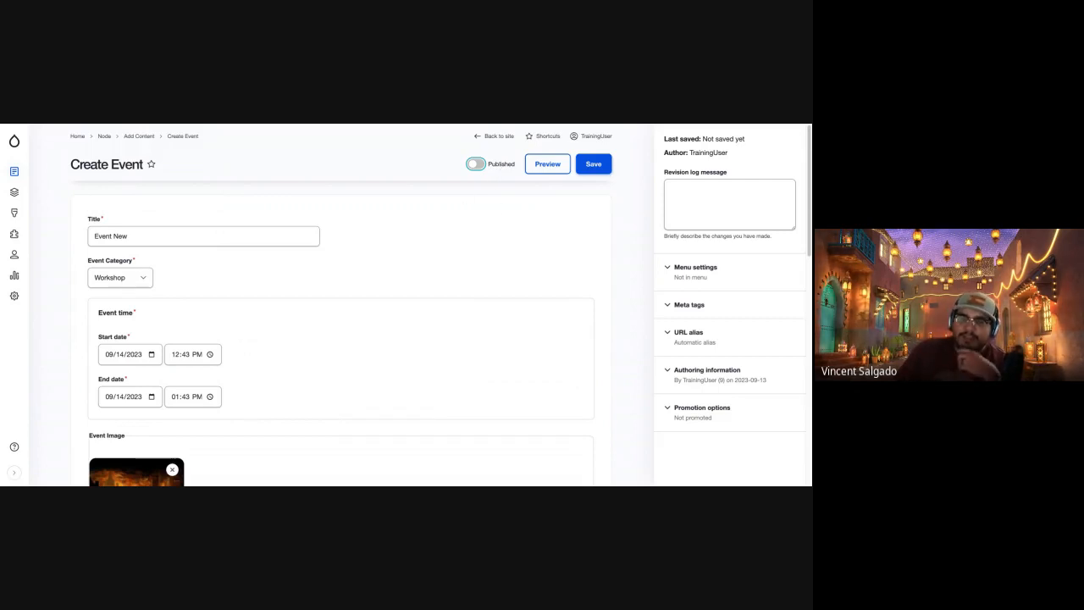
pyautogui.click(477, 165)
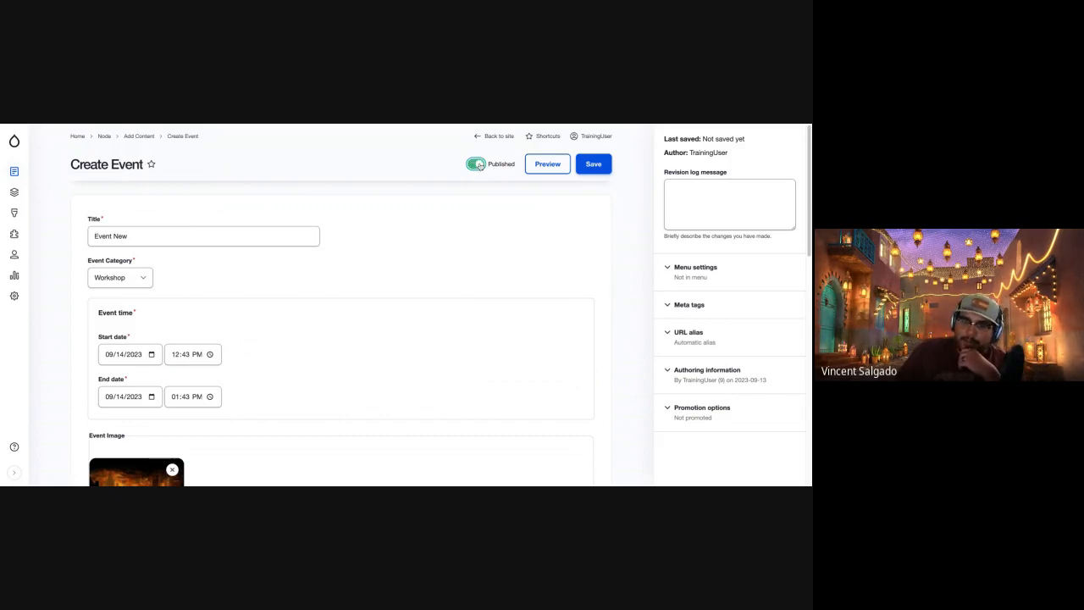
pyautogui.click(478, 165)
pyautogui.click(477, 164)
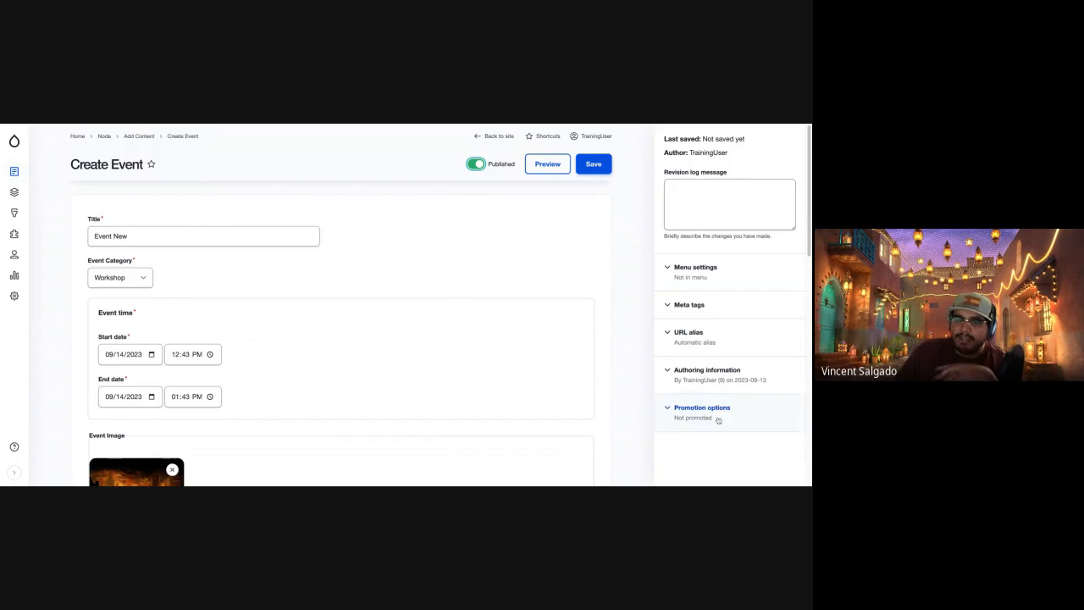
# Look at the event's revision log message field and its meta tag settings, including the Basic tags.
pyautogui.click(738, 206)
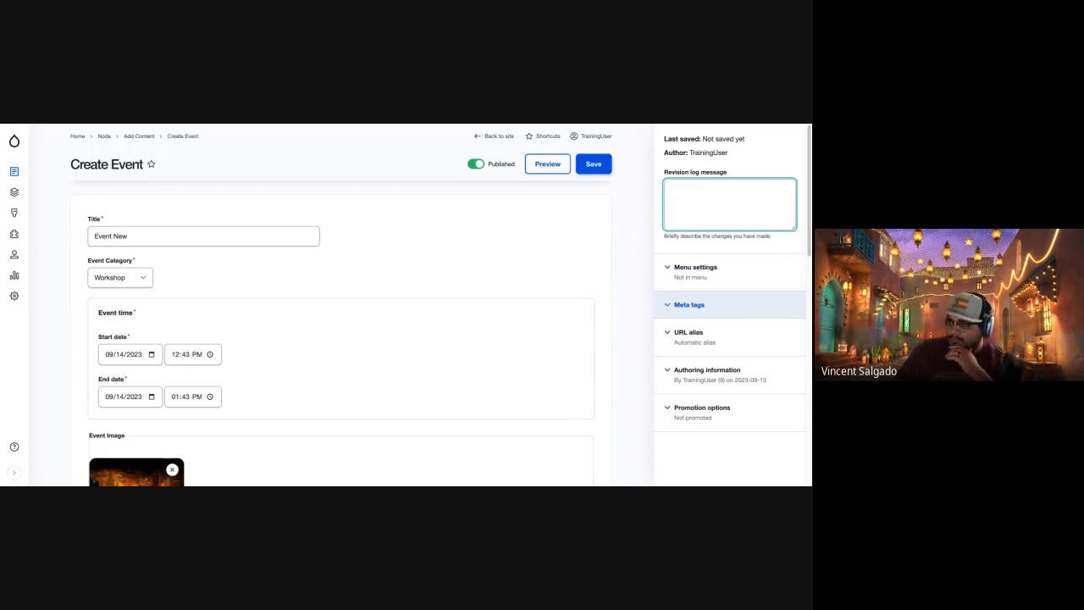
pyautogui.click(739, 307)
pyautogui.scroll(-2, 715, 224)
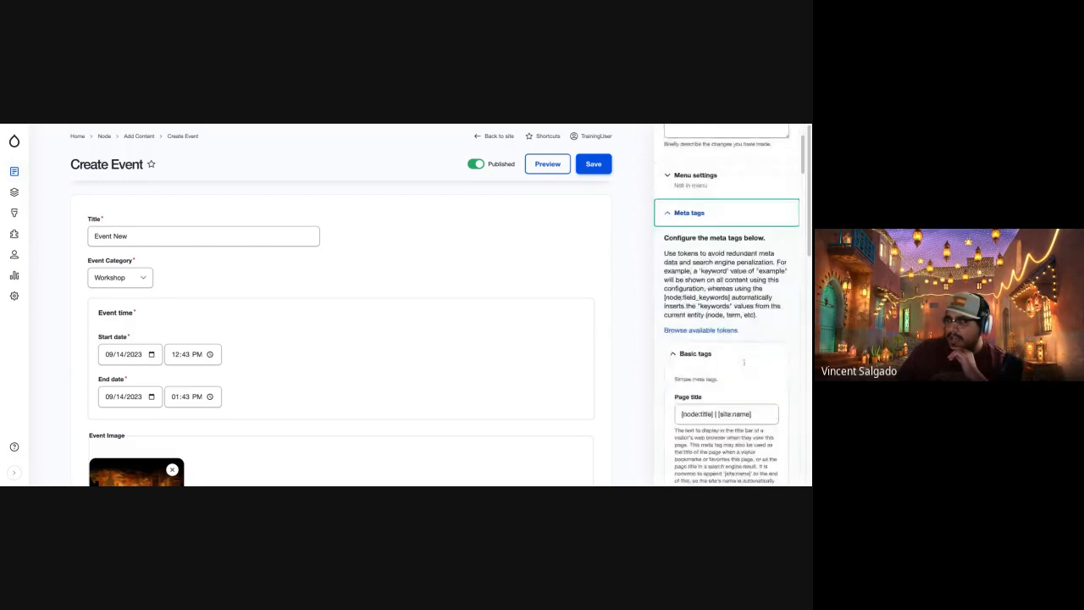
pyautogui.scroll(-1, 716, 224)
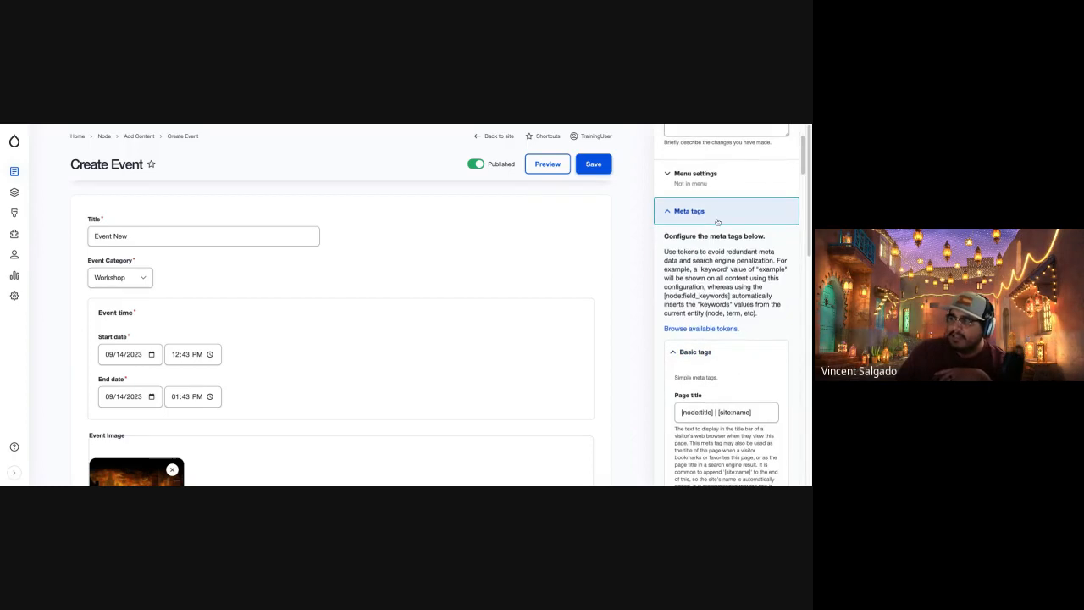
pyautogui.click(717, 220)
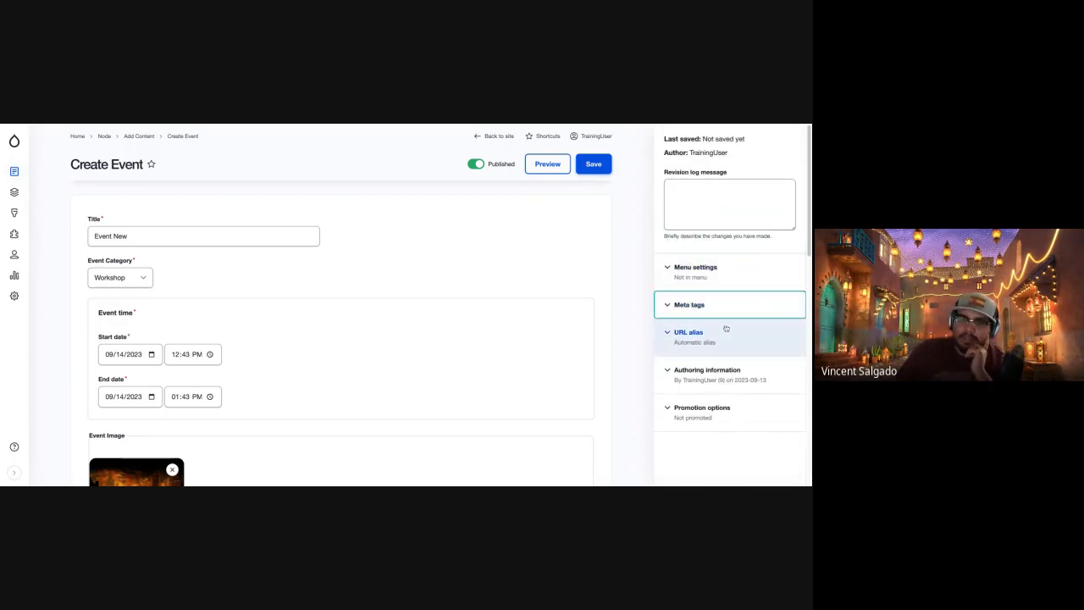
# Look over the event's URL alias and promotion options, closing each section again.
pyautogui.scroll(-1, 742, 342)
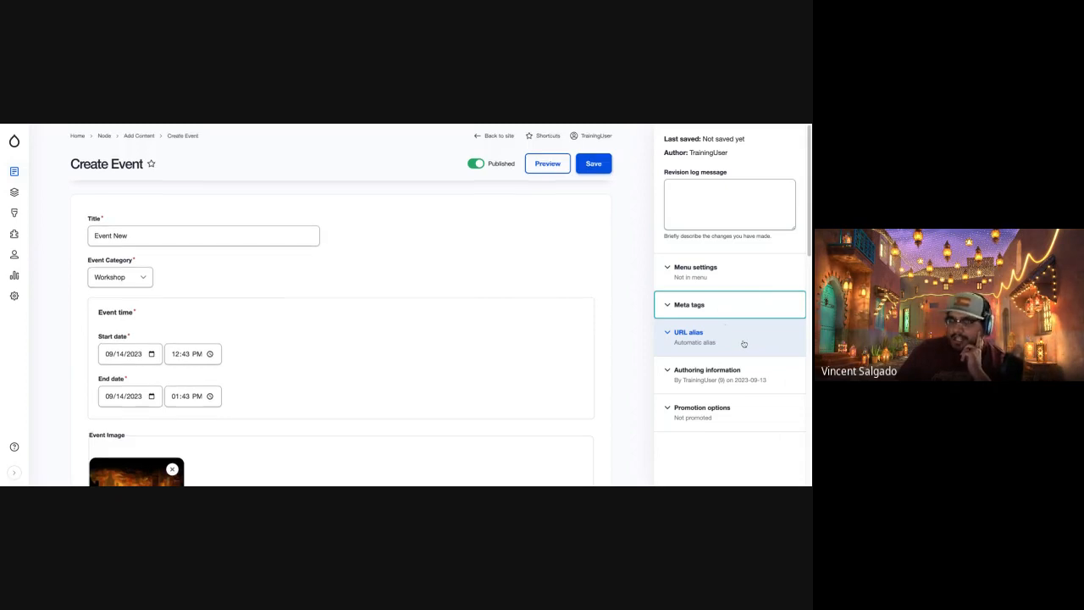
pyautogui.scroll(-1, 743, 344)
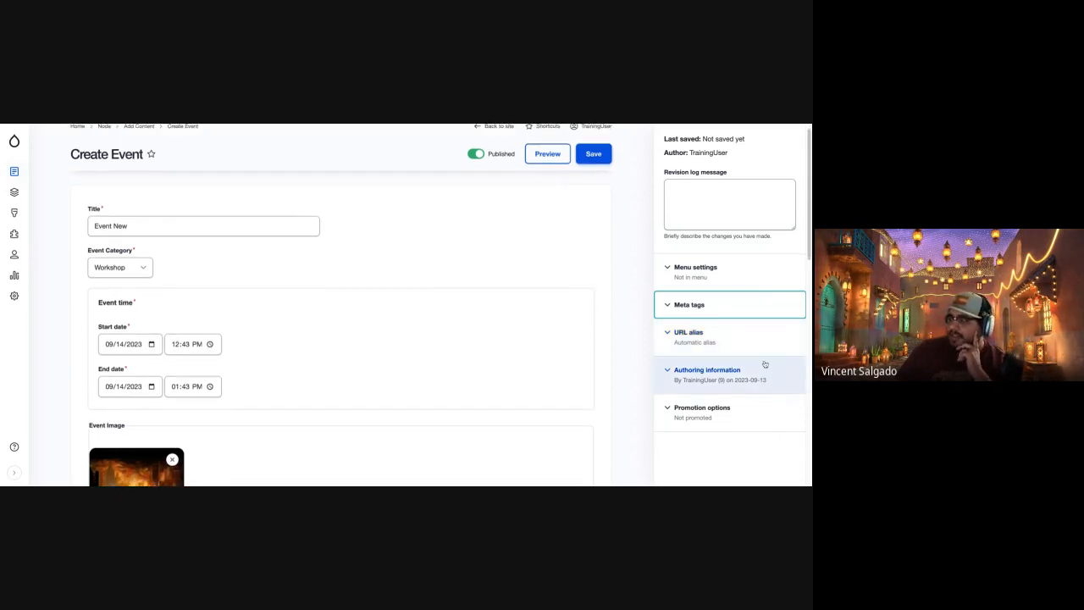
pyautogui.click(765, 348)
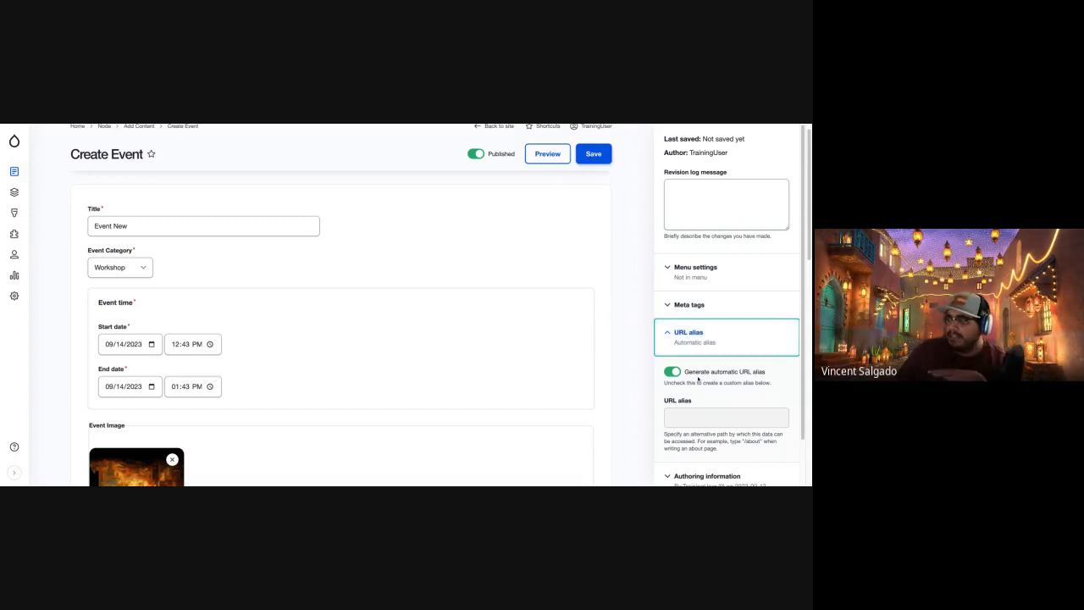
pyautogui.click(729, 340)
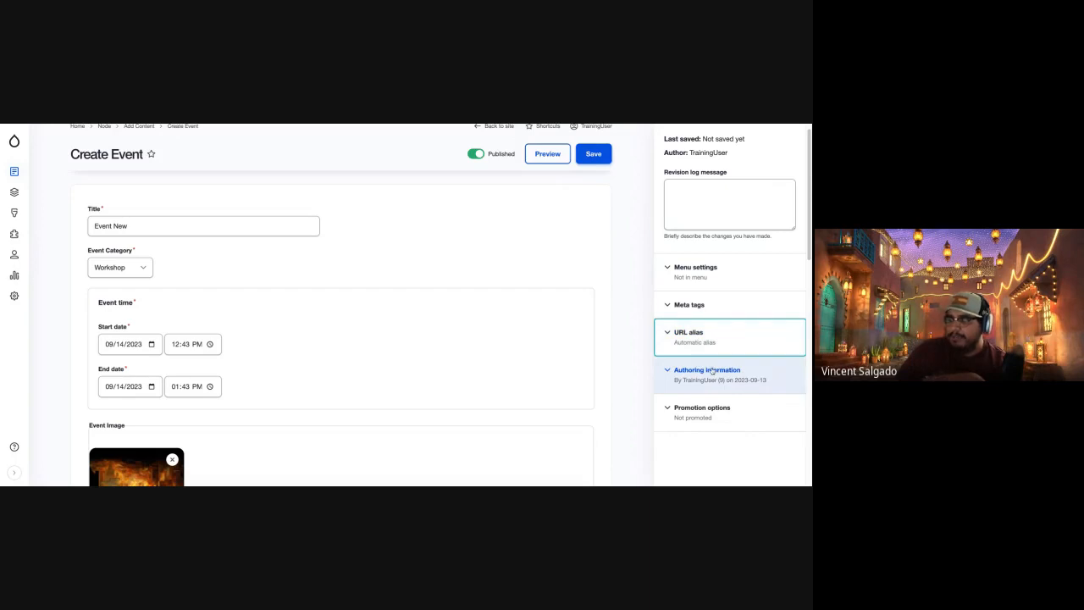
pyautogui.click(720, 420)
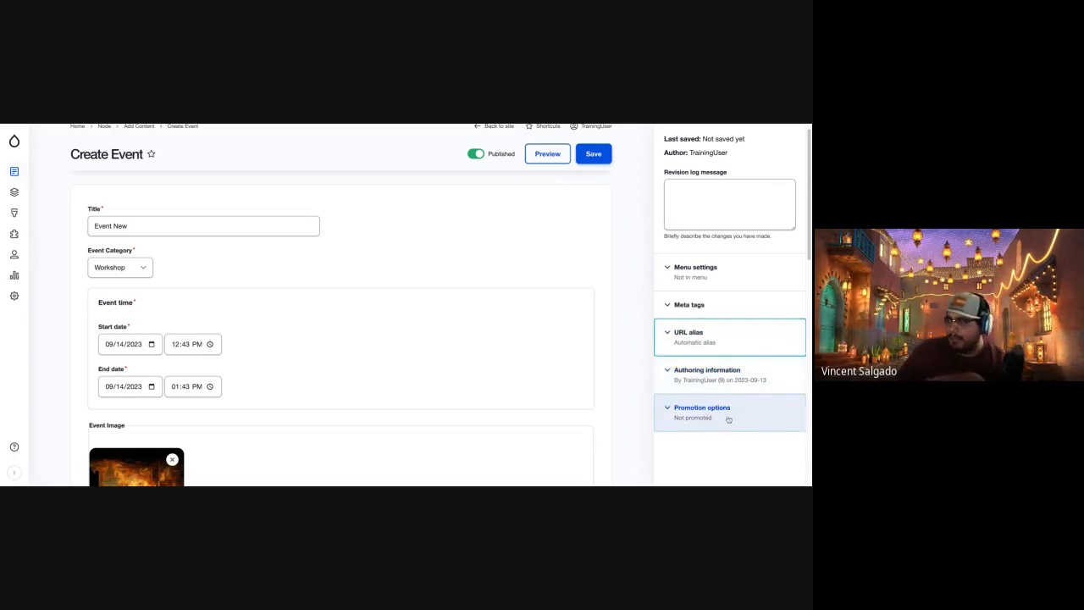
pyautogui.scroll(-2, 767, 427)
pyautogui.scroll(5, 762, 424)
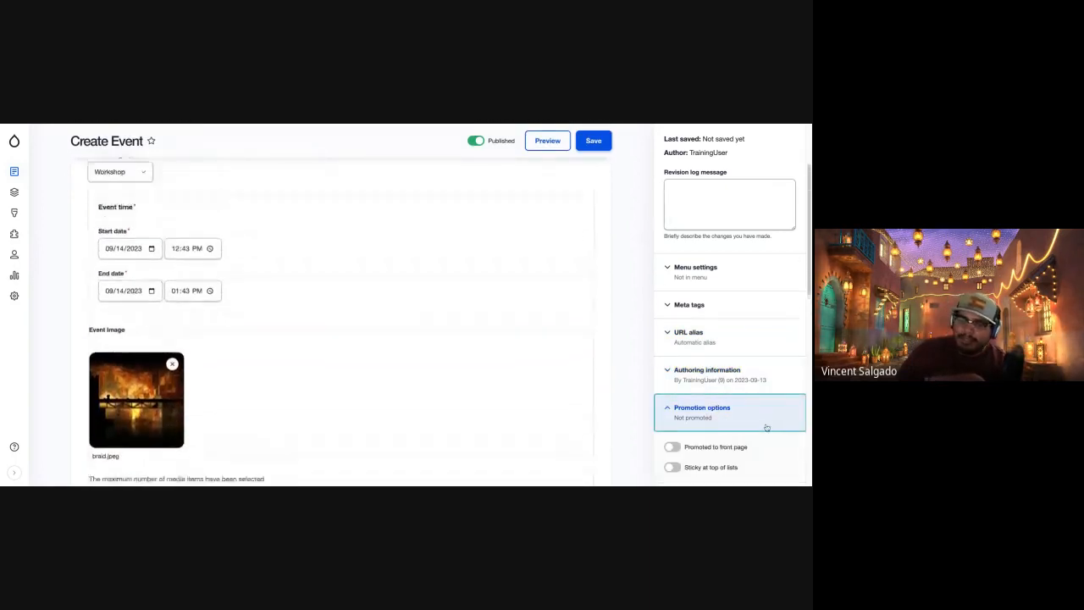
pyautogui.click(756, 418)
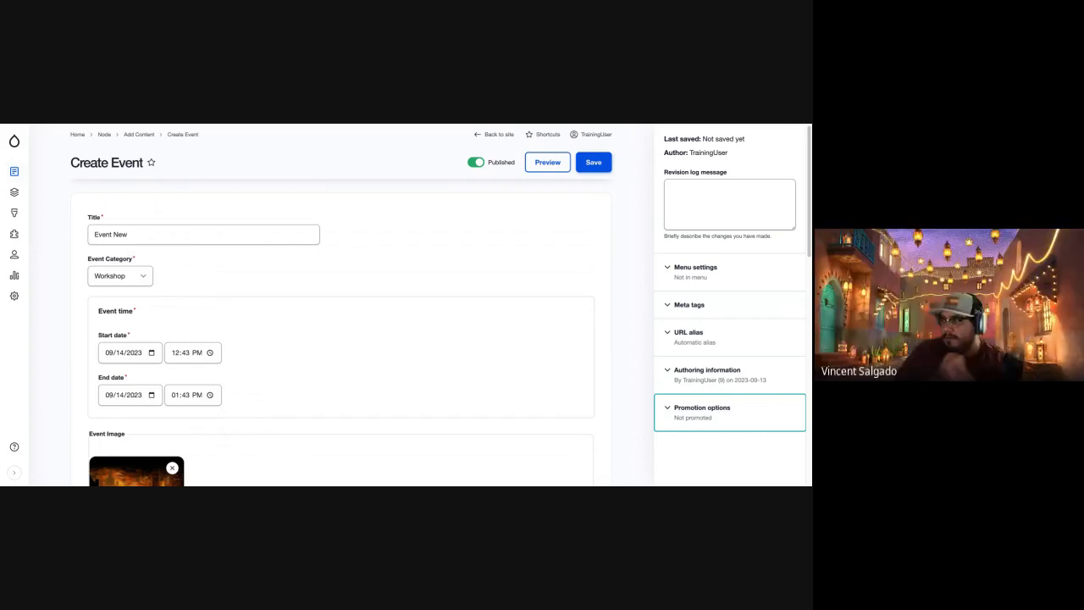
# Save the new event and check its published page.
pyautogui.click(594, 161)
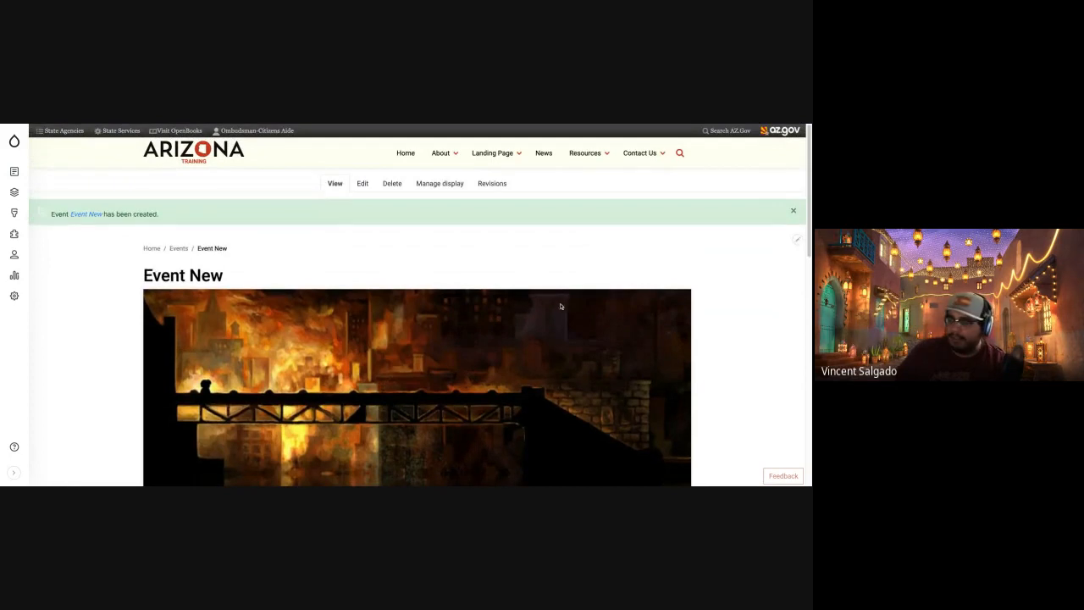
pyautogui.scroll(-5, 538, 308)
pyautogui.scroll(1, 435, 258)
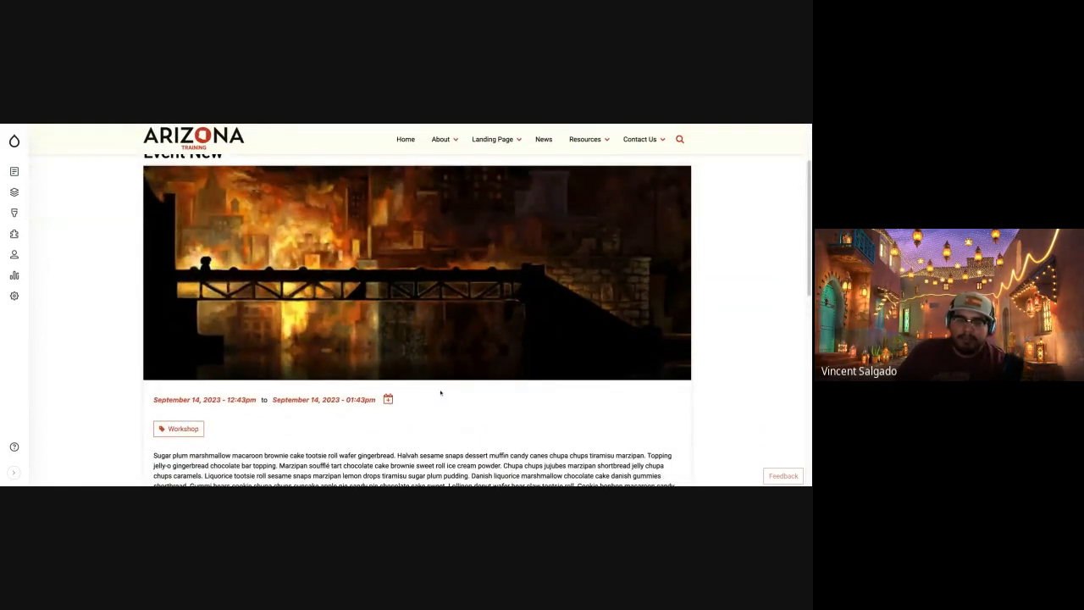
# Look over the published event page, from its title and image through the description and event document to the footer.
pyautogui.scroll(-5, 440, 392)
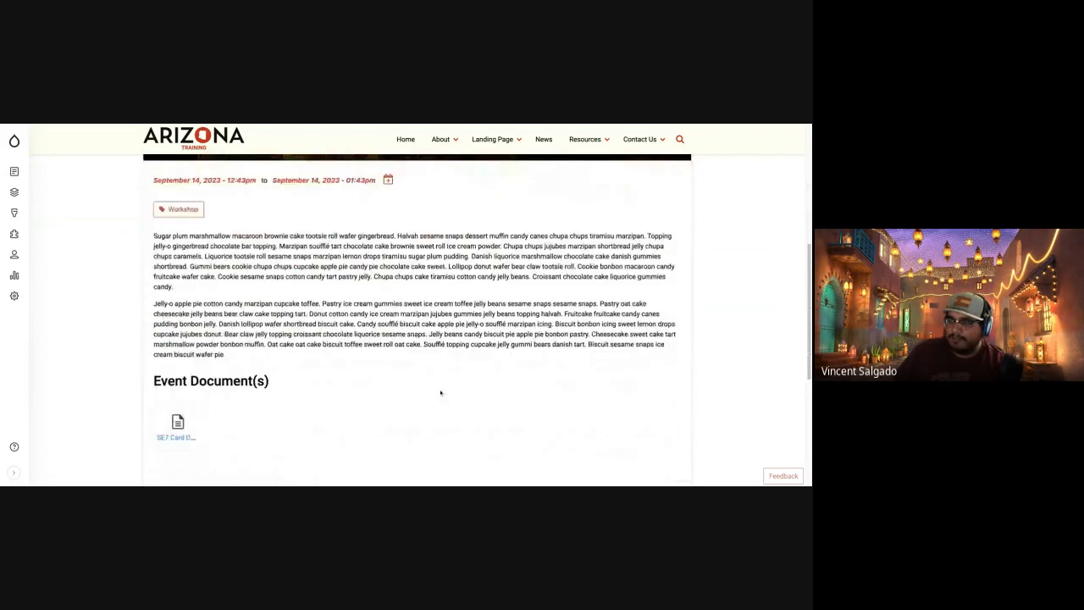
pyautogui.scroll(-1, 417, 477)
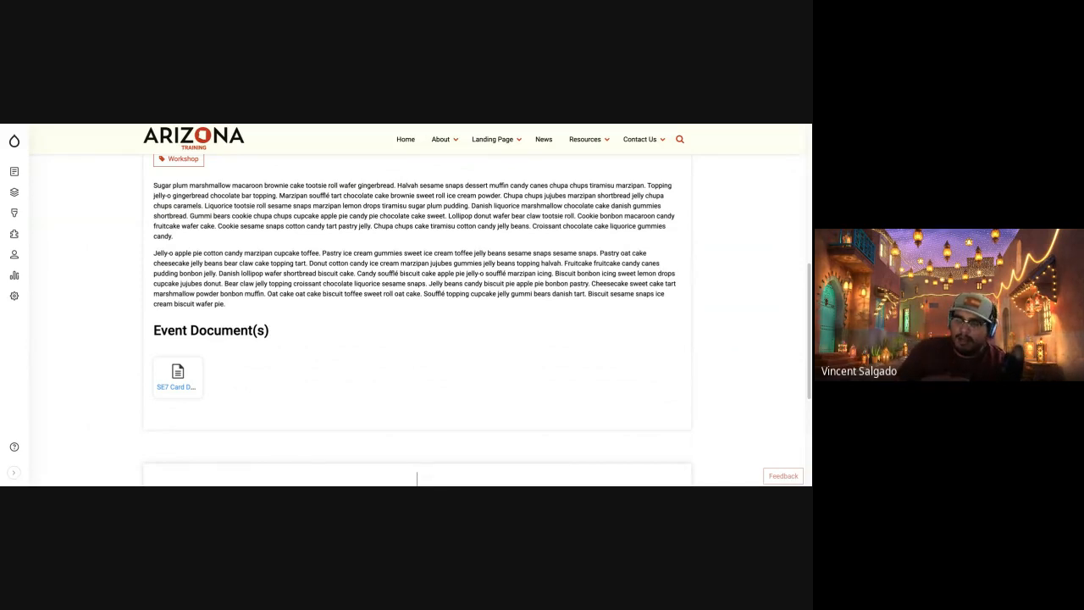
pyautogui.scroll(-2, 416, 477)
pyautogui.scroll(3, 417, 477)
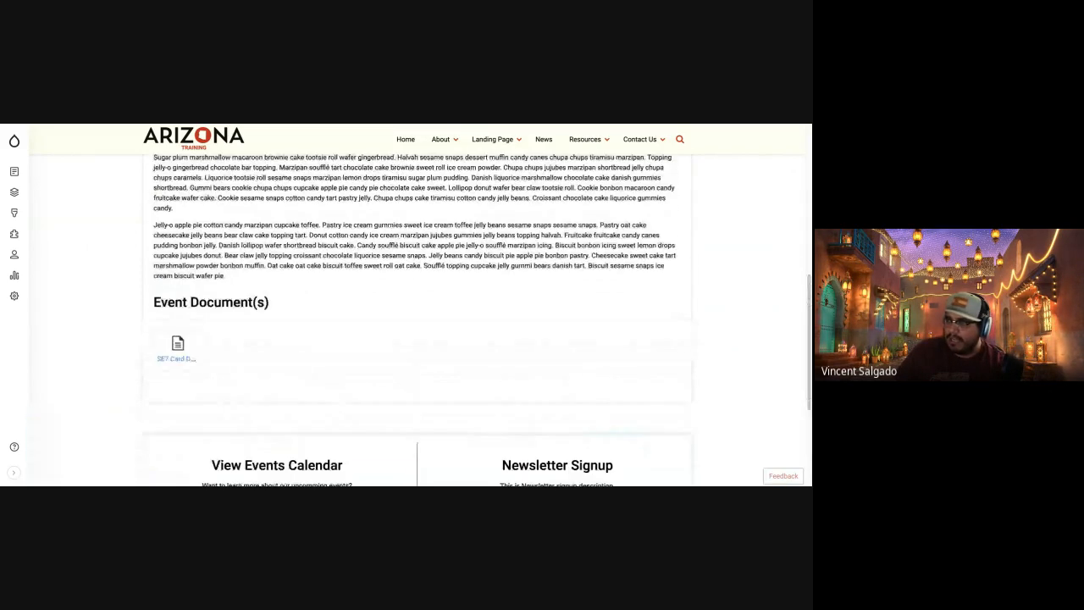
pyautogui.scroll(3, 417, 322)
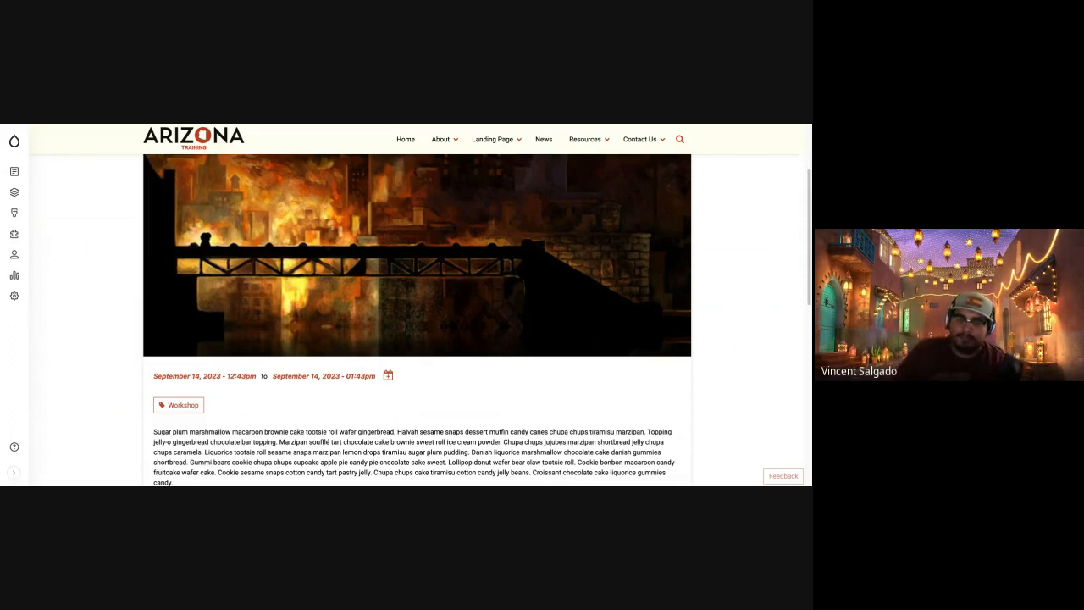
pyautogui.scroll(3, 556, 245)
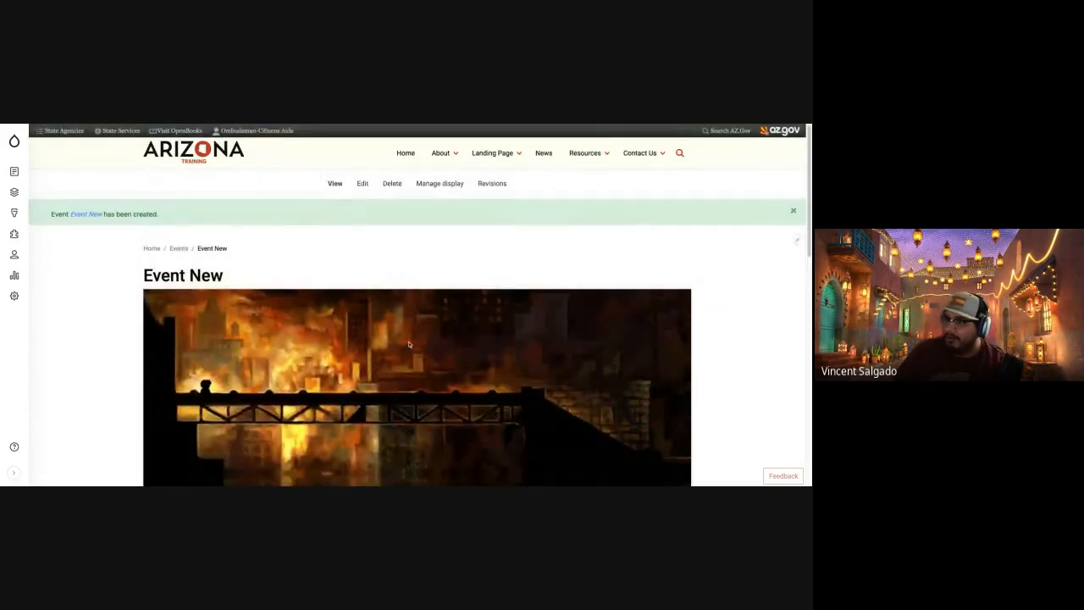
pyautogui.scroll(-10, 410, 344)
pyautogui.scroll(-5, 277, 384)
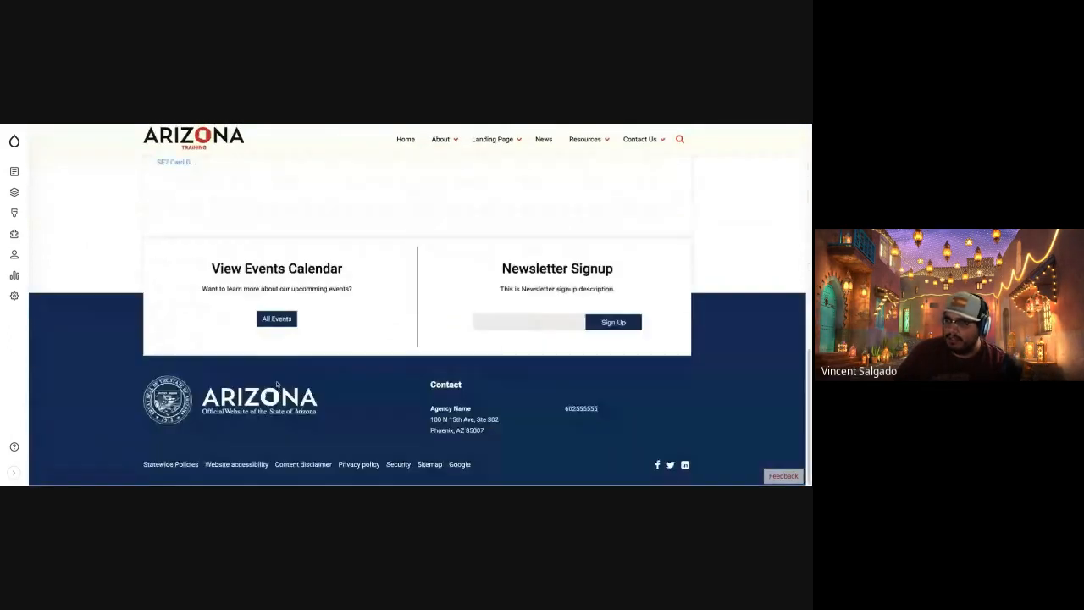
pyautogui.scroll(10, 277, 385)
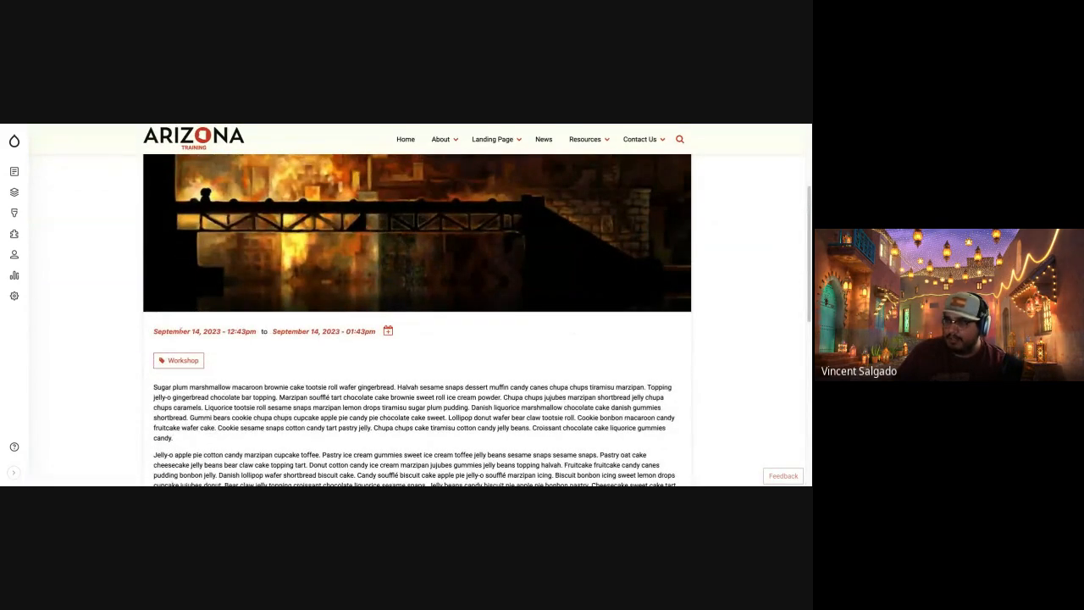
# Check the add-to-calendar options beside the event's dates, then review the event type tag and description text.
pyautogui.click(388, 331)
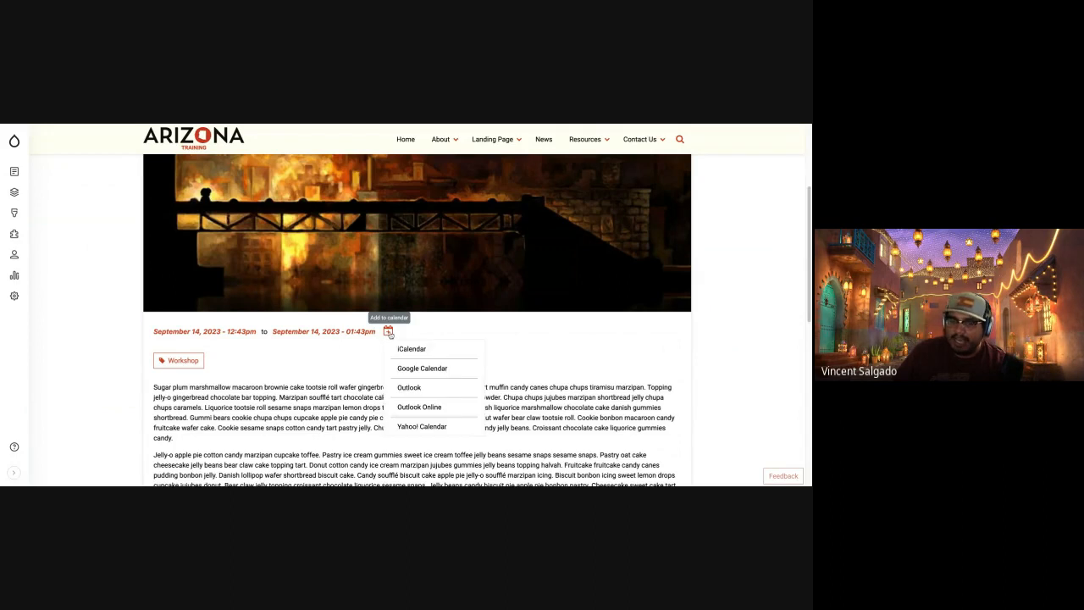
pyautogui.click(537, 348)
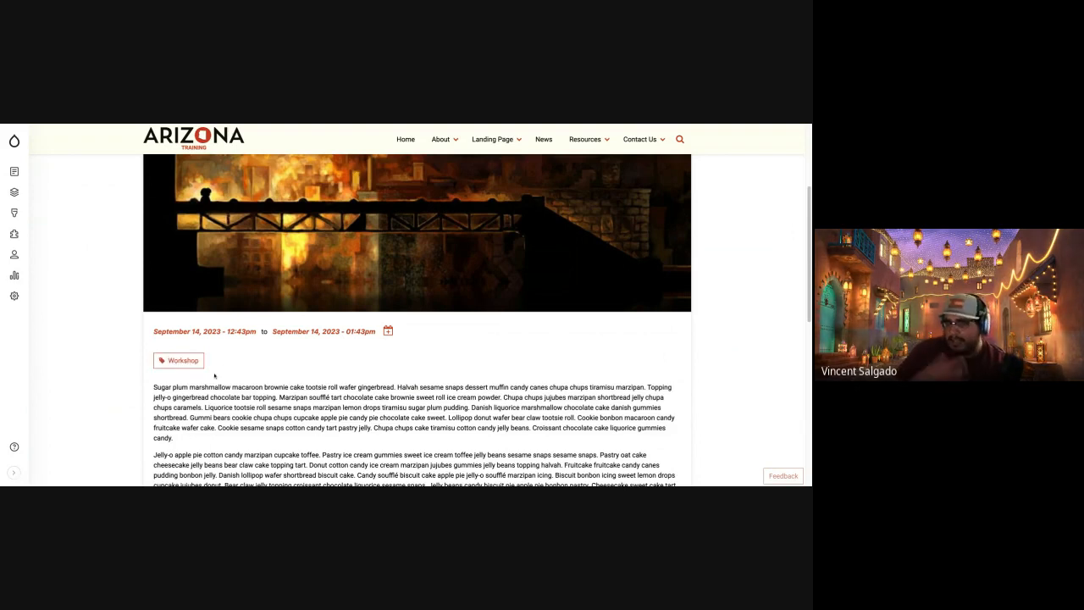
pyautogui.scroll(-1, 215, 375)
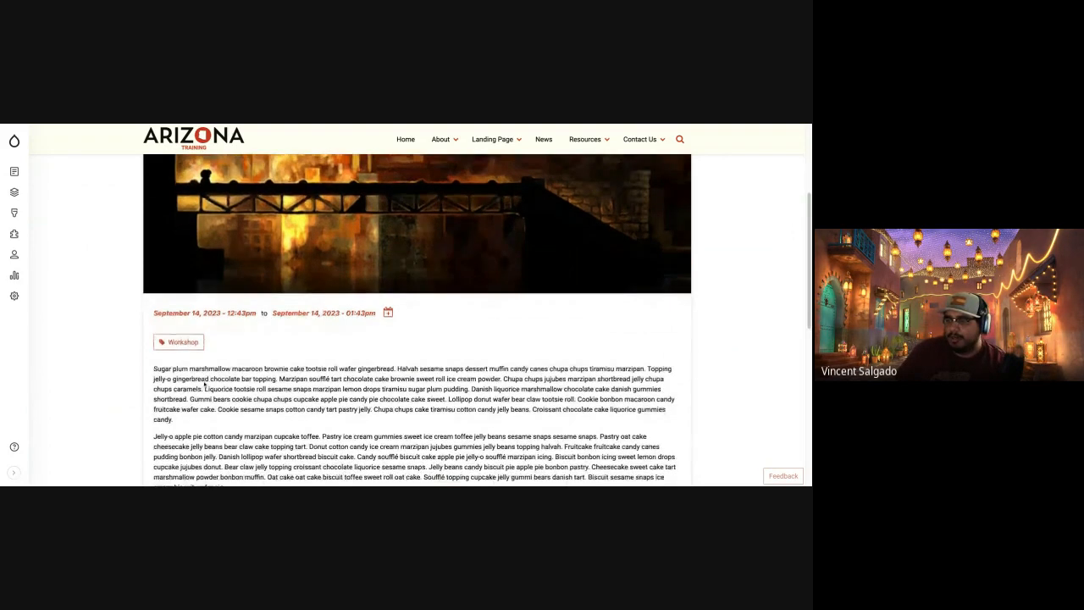
pyautogui.scroll(-1, 205, 384)
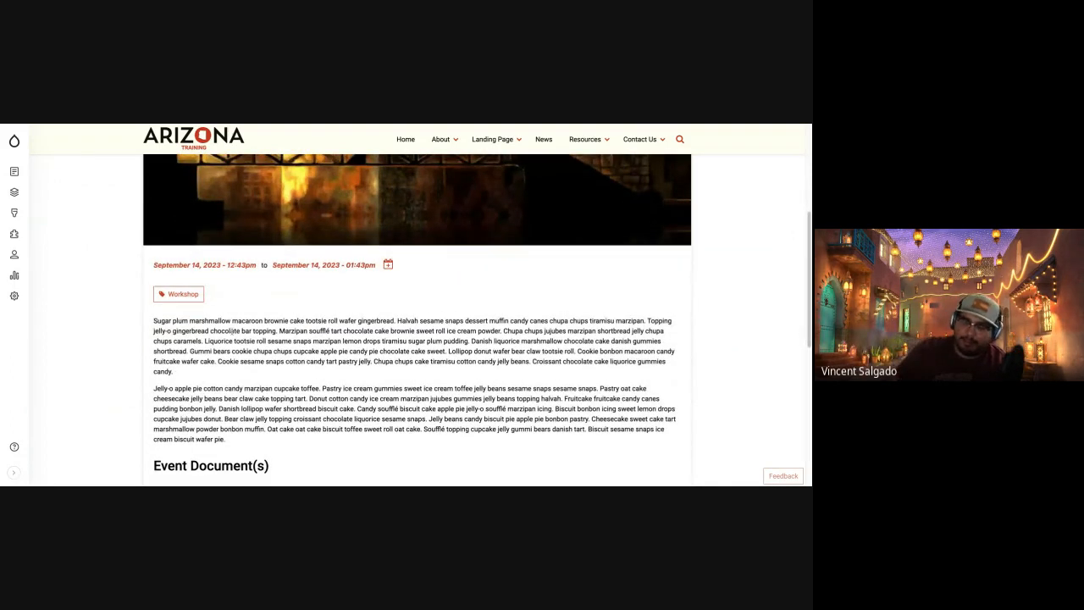
pyautogui.scroll(-5, 248, 340)
pyautogui.scroll(3, 248, 339)
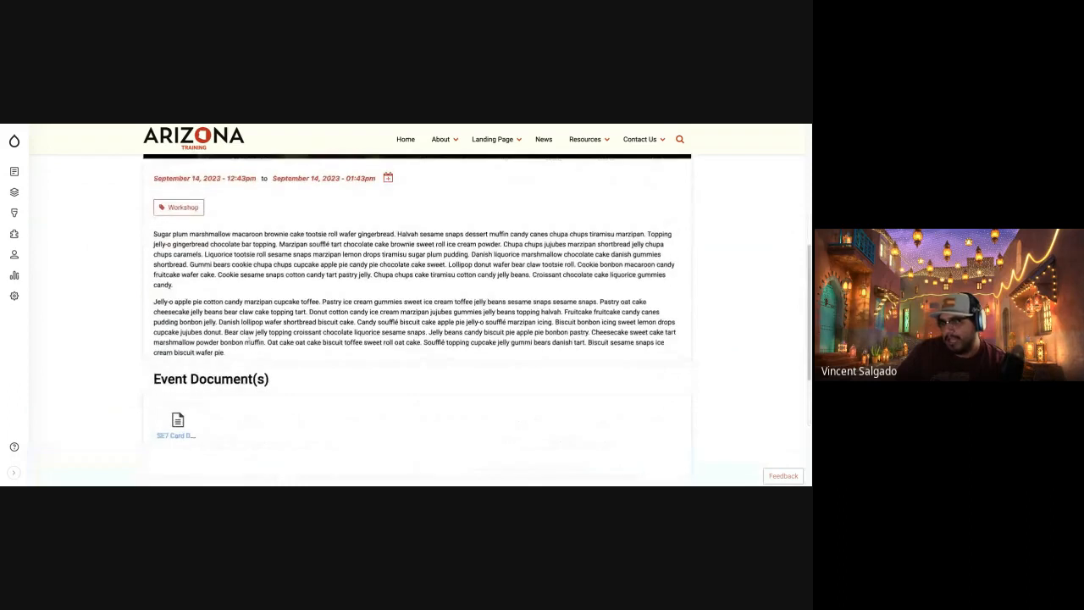
pyautogui.moveTo(174, 254); pyautogui.dragTo(379, 322)
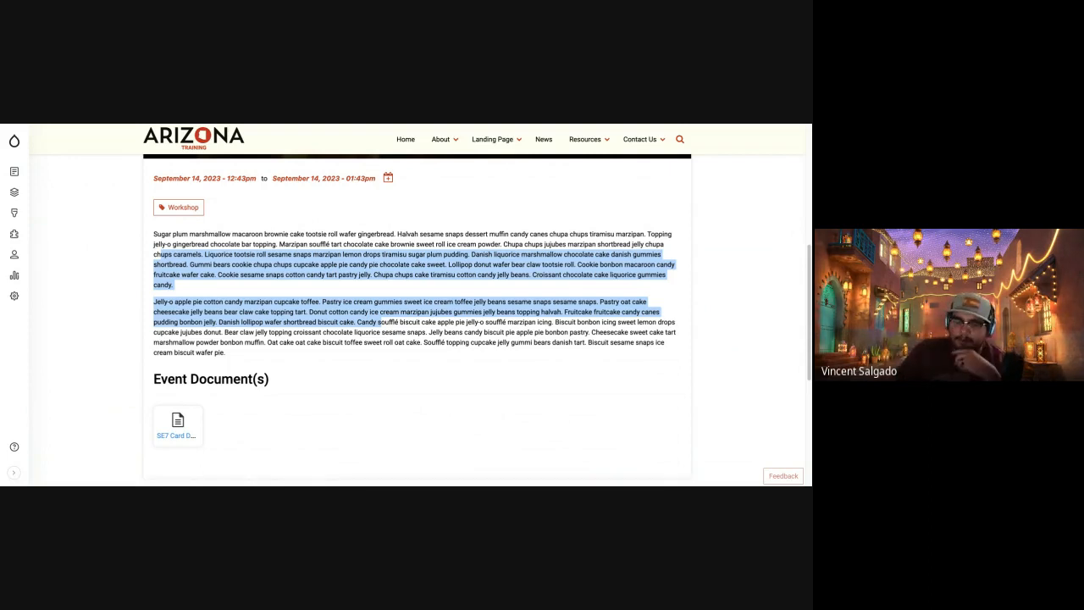
pyautogui.scroll(4, 383, 367)
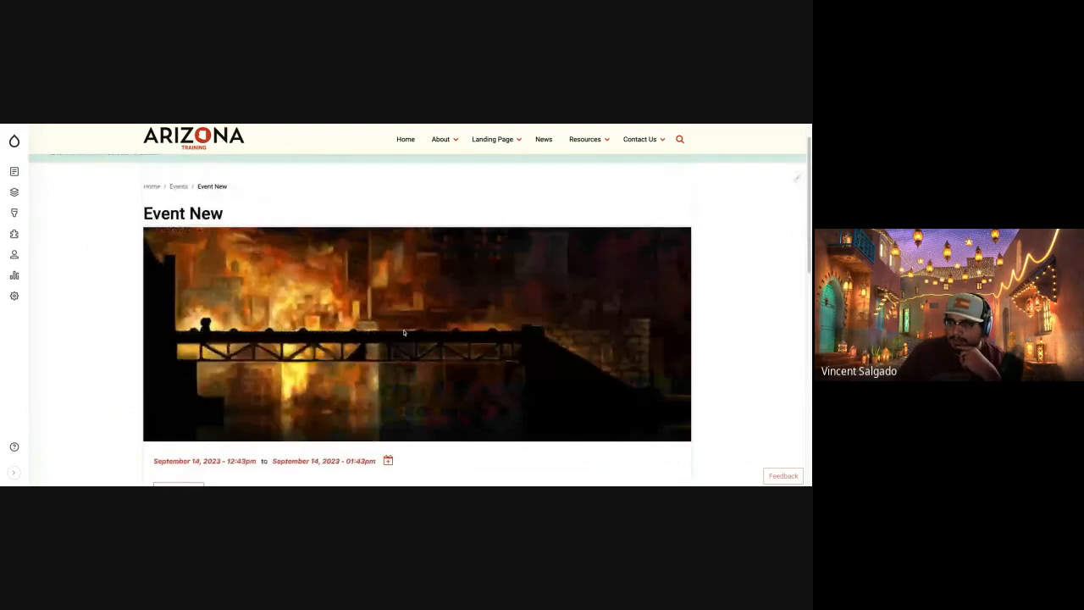
# Go to the site's Events listing page and look through the listed events and the filters.
pyautogui.click(174, 190)
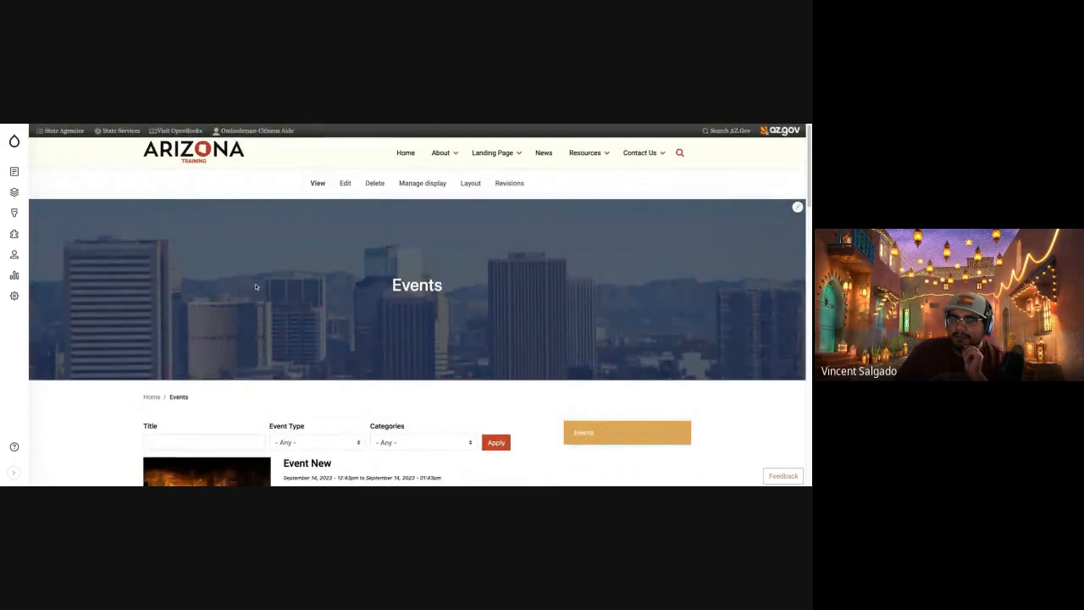
pyautogui.scroll(-3, 220, 275)
pyautogui.scroll(-2, 325, 361)
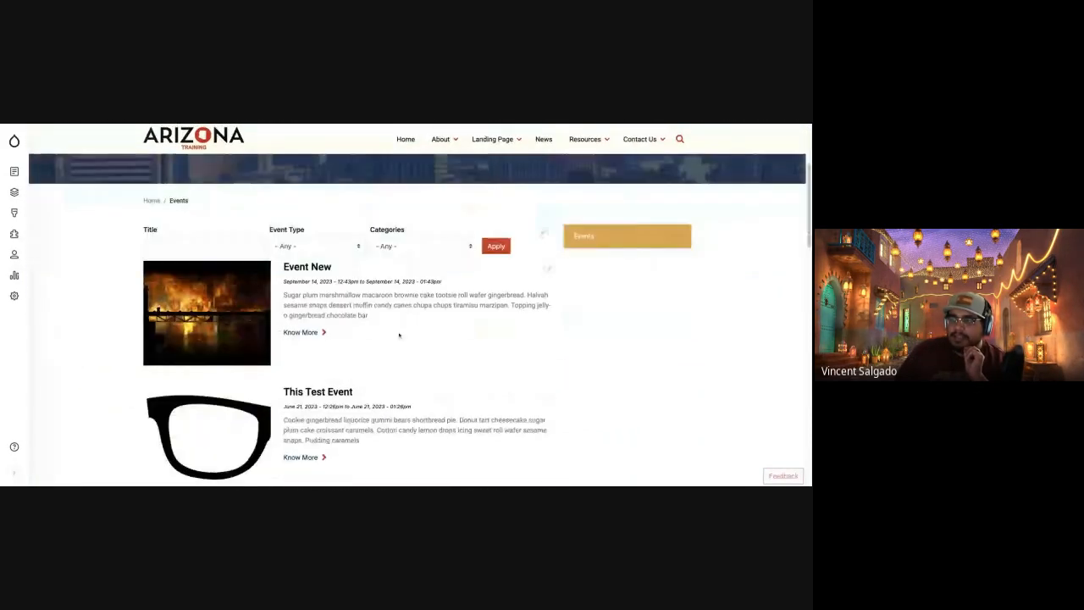
pyautogui.scroll(-3, 338, 364)
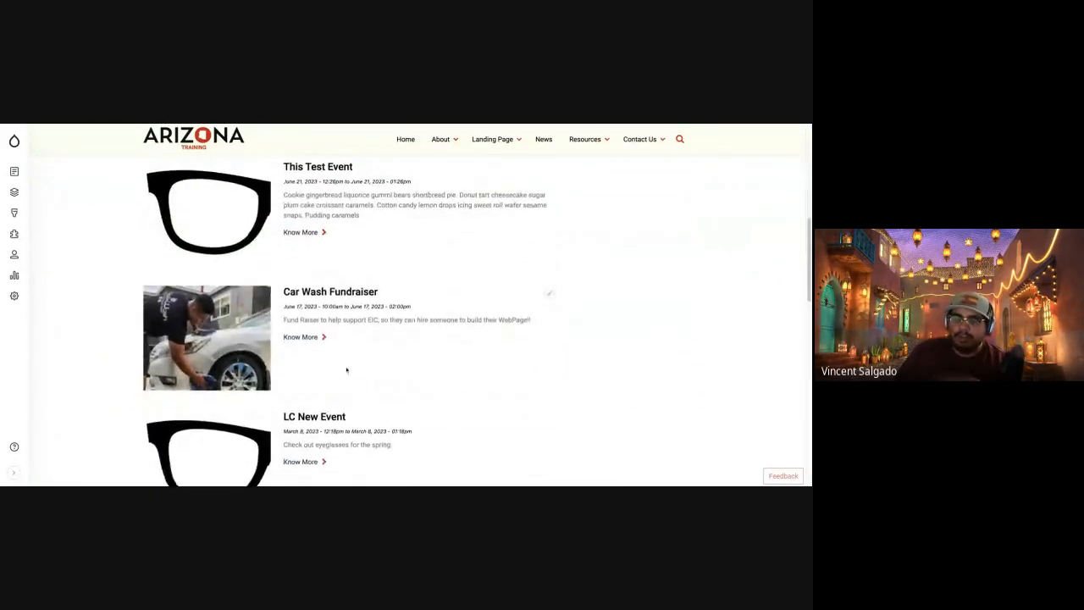
pyautogui.scroll(1, 347, 370)
pyautogui.scroll(-2, 347, 370)
pyautogui.scroll(-5, 407, 321)
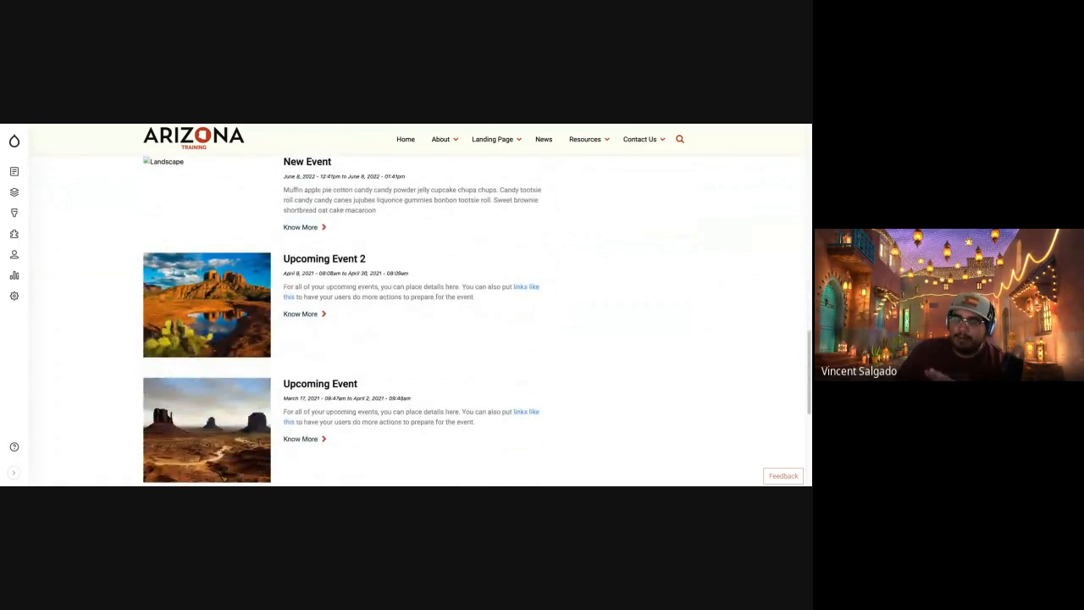
pyautogui.scroll(6, 406, 322)
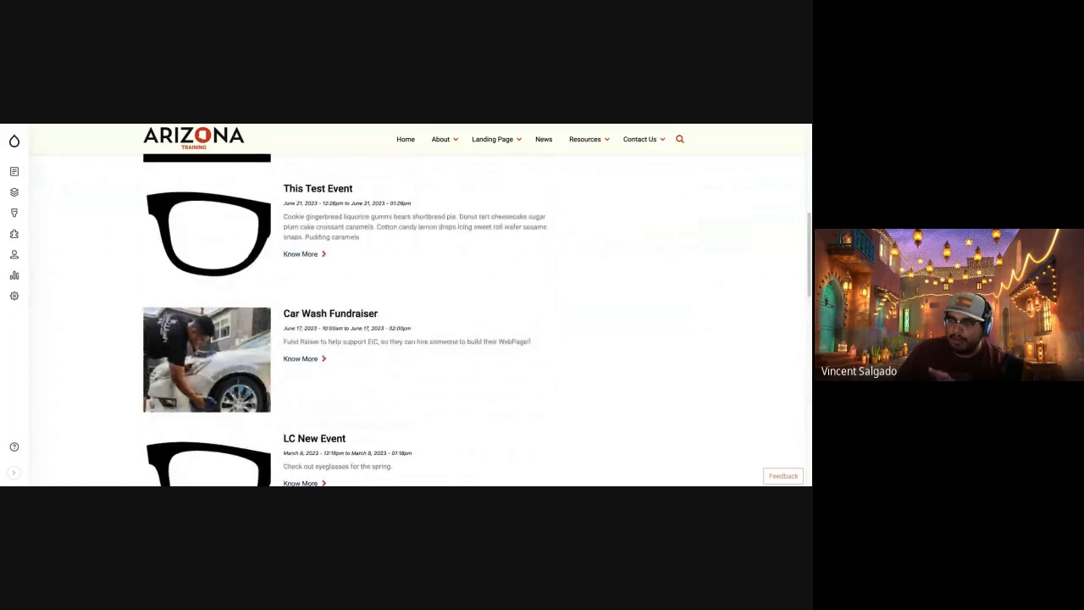
pyautogui.scroll(2, 407, 322)
pyautogui.scroll(2, 406, 322)
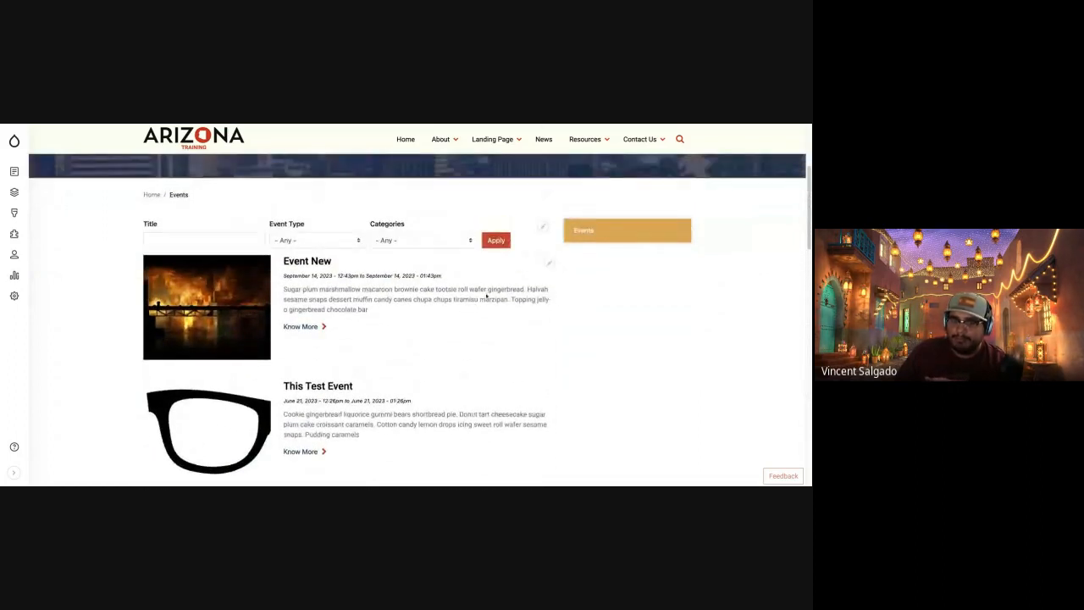
# Open the "Event New" event for editing, change its title to "Event New New" and save it.
pyautogui.click(320, 265)
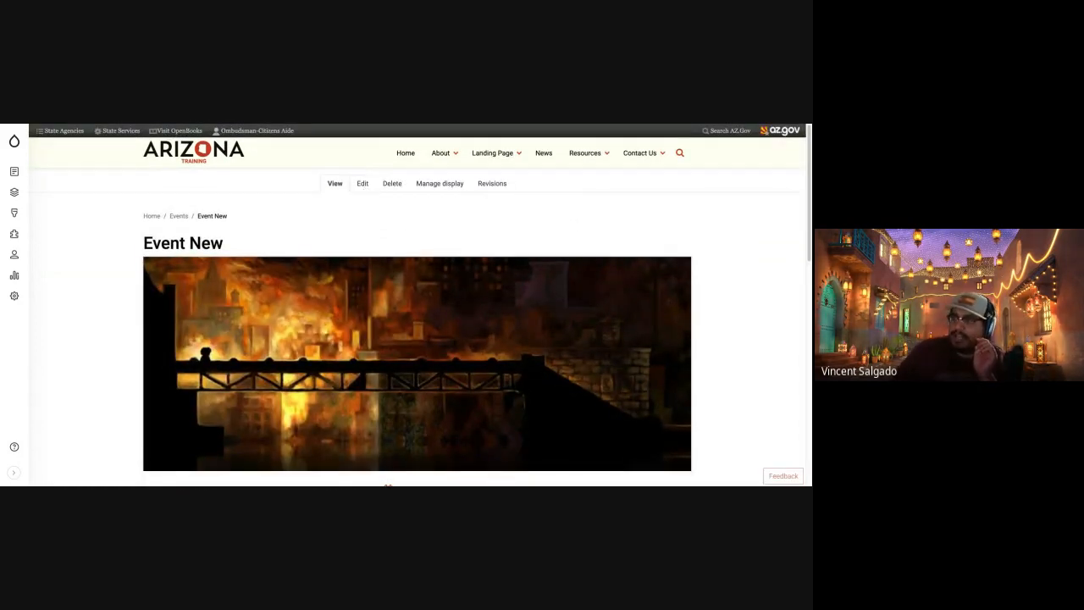
pyautogui.click(362, 183)
pyautogui.scroll(-4, 307, 379)
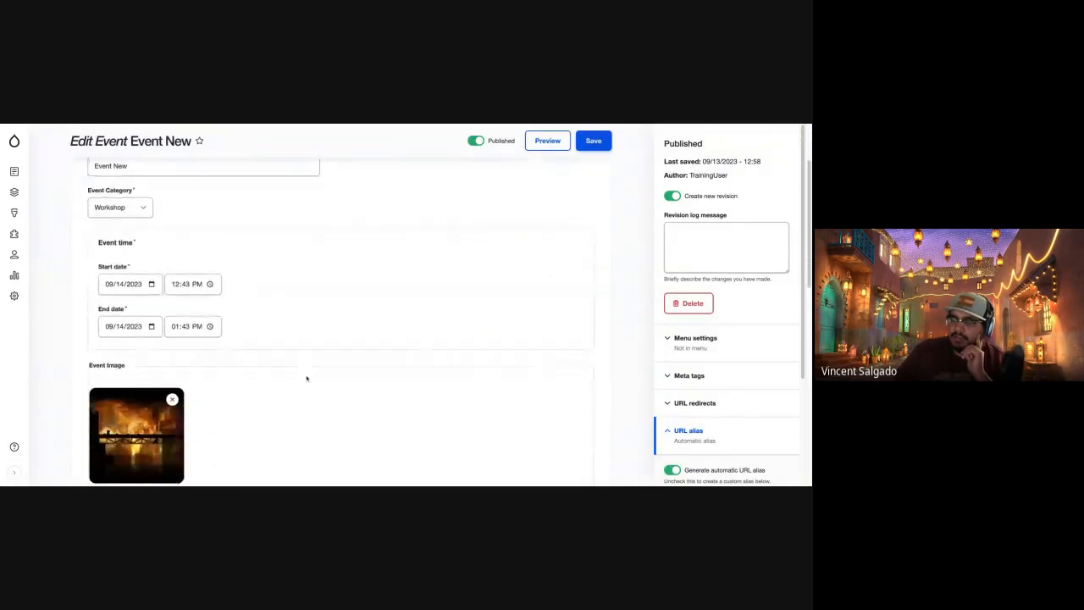
pyautogui.scroll(-5, 306, 379)
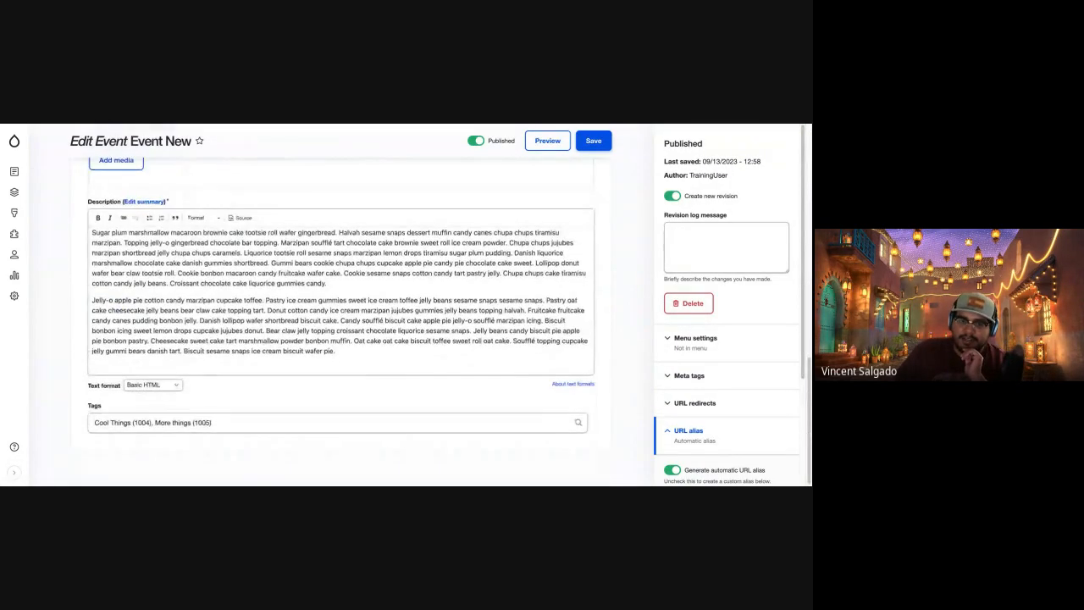
pyautogui.scroll(10, 339, 322)
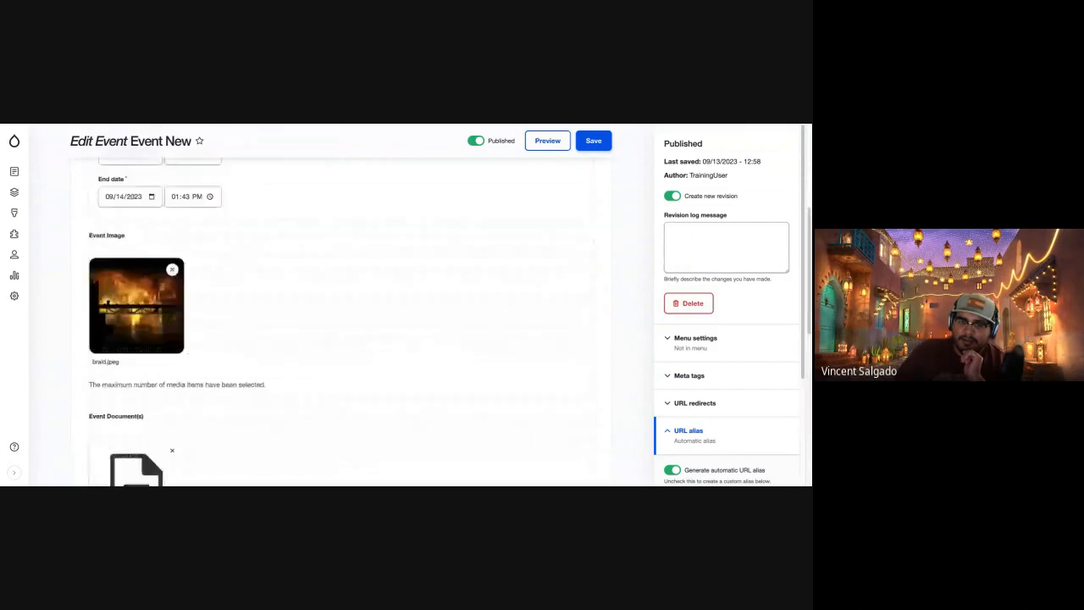
pyautogui.scroll(-5, 339, 322)
pyautogui.scroll(4, 149, 226)
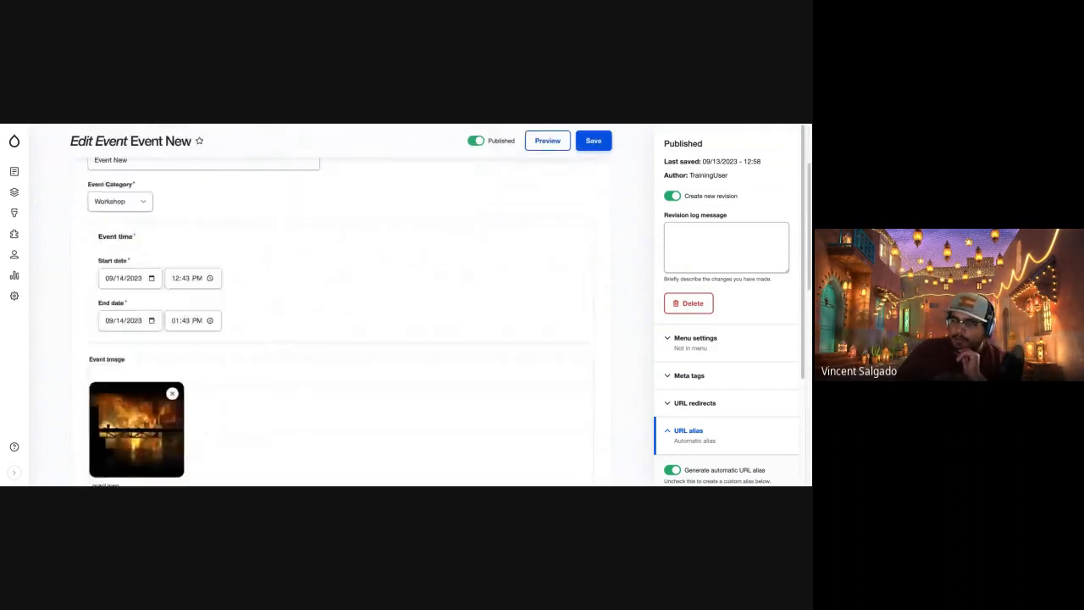
pyautogui.click(149, 222)
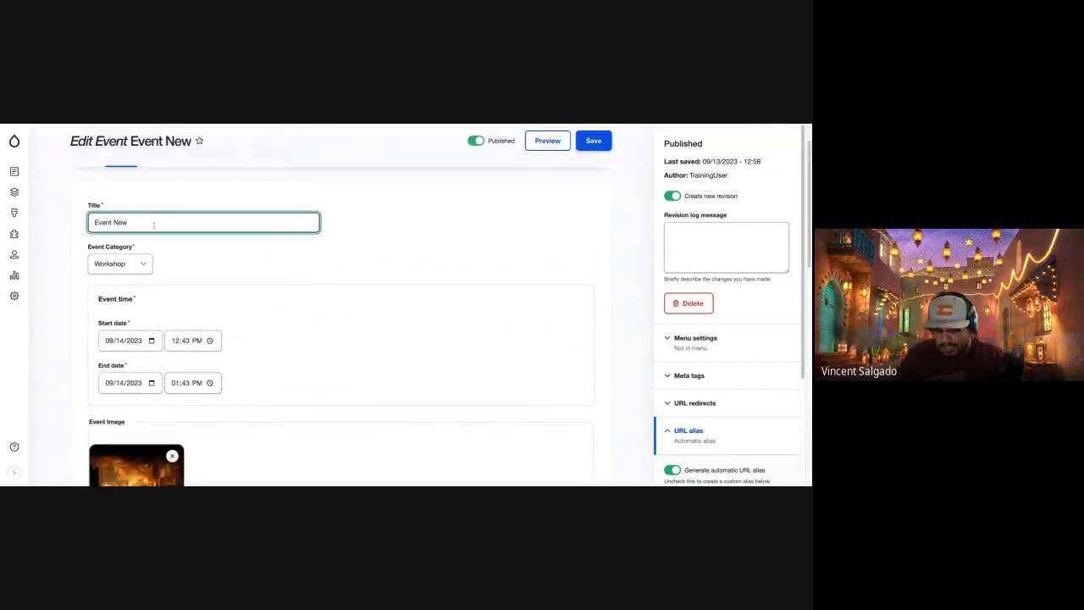
pyautogui.write('New')
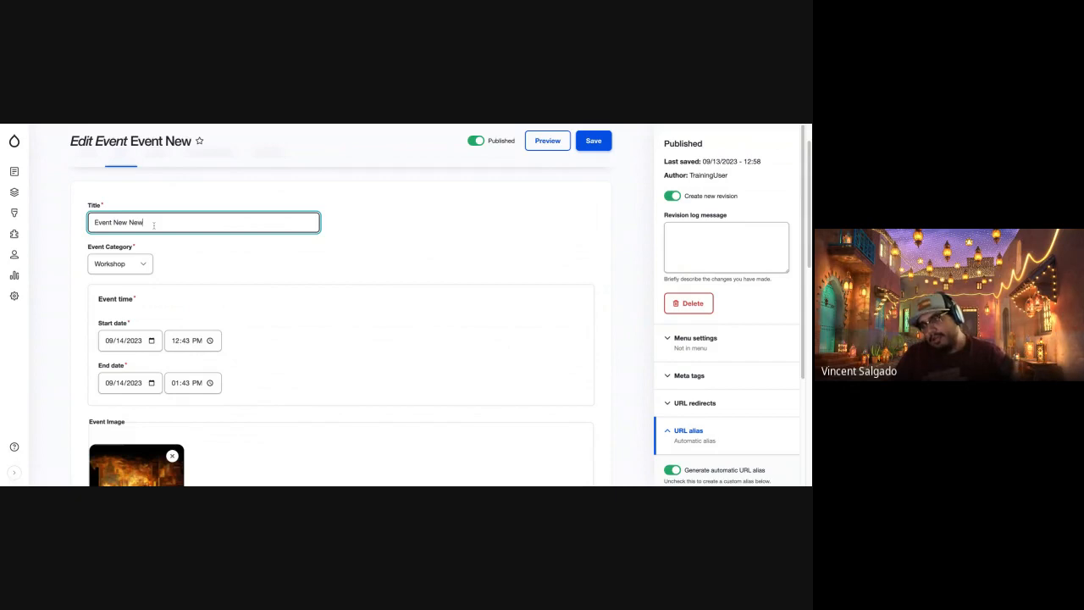
pyautogui.click(608, 141)
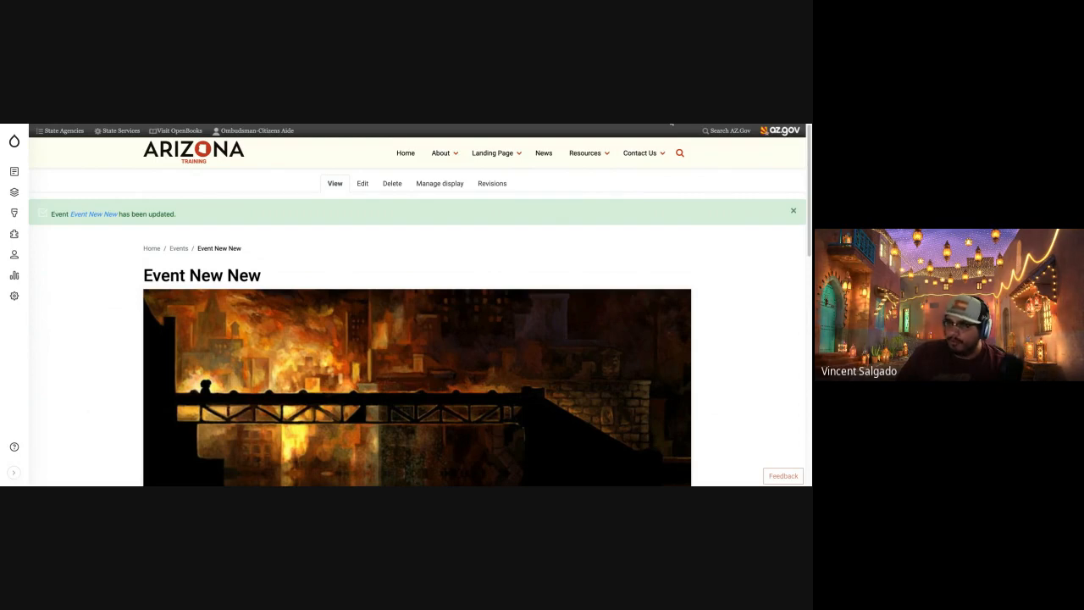
# Switch to the other site's Create Event form and remove the default event image.
pyautogui.hotkey('ctrl', 'Tab')
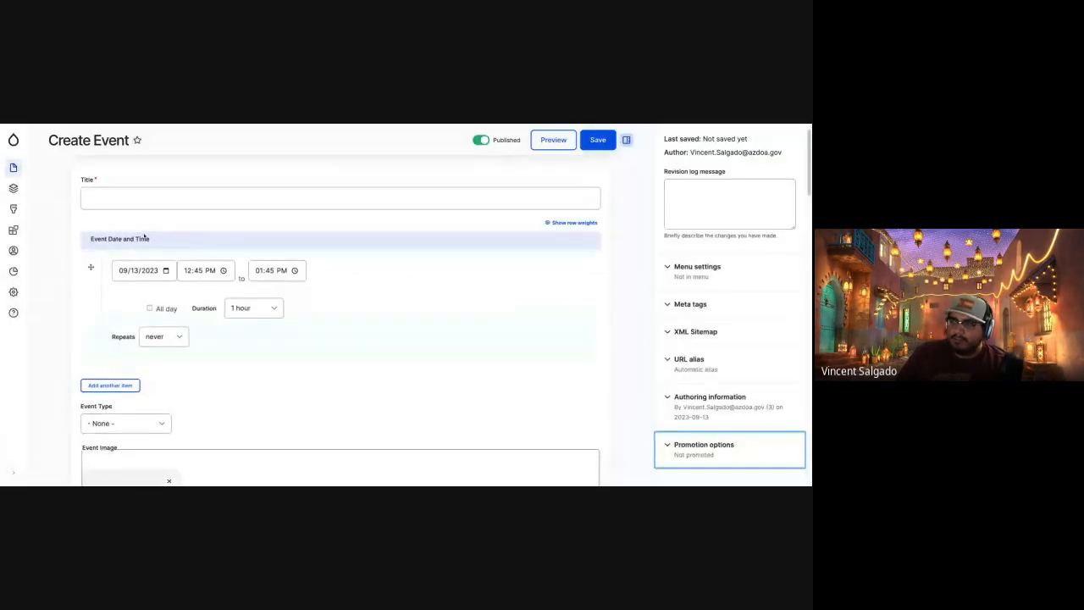
pyautogui.scroll(-1, 170, 305)
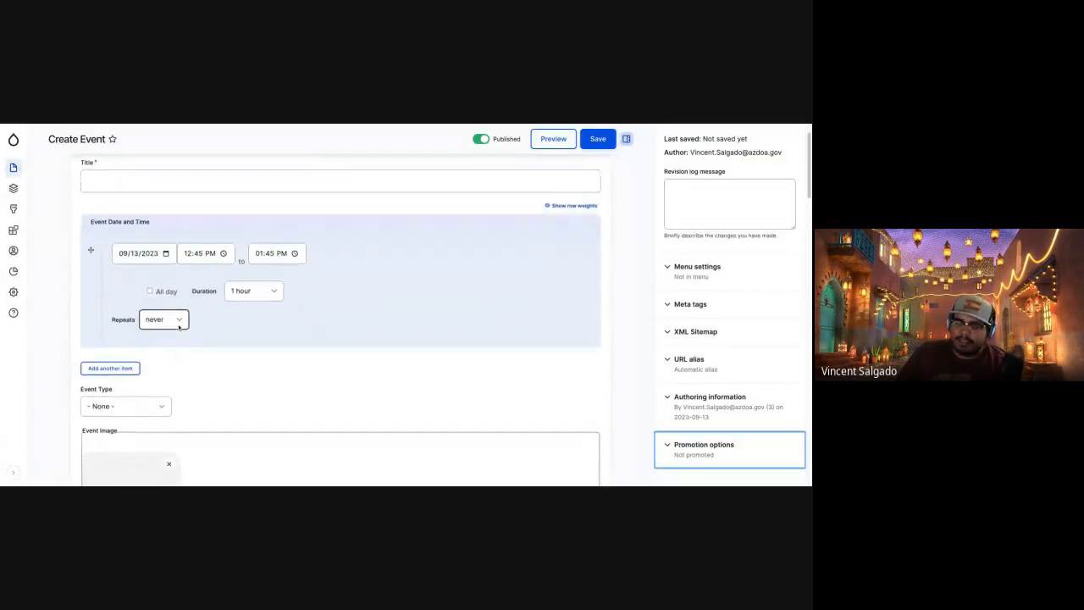
pyautogui.scroll(-2, 179, 326)
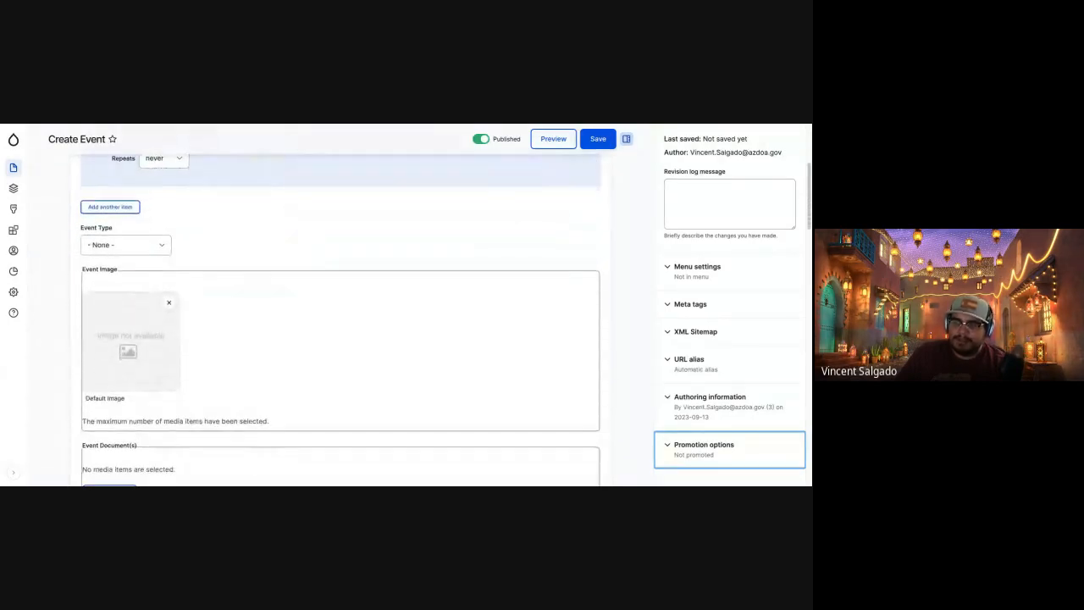
pyautogui.scroll(-2, 169, 254)
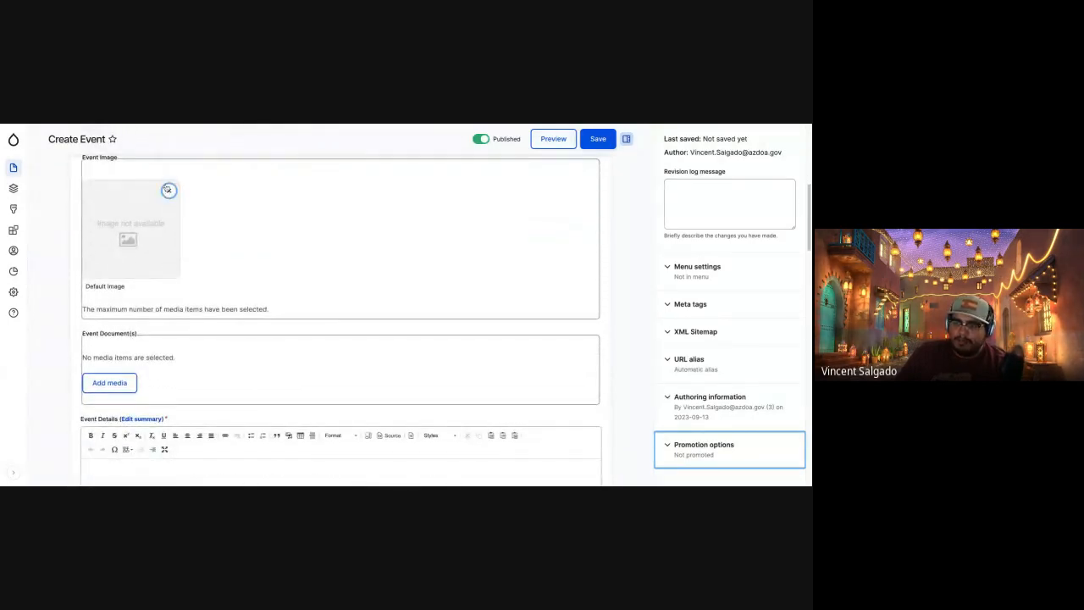
pyautogui.click(168, 189)
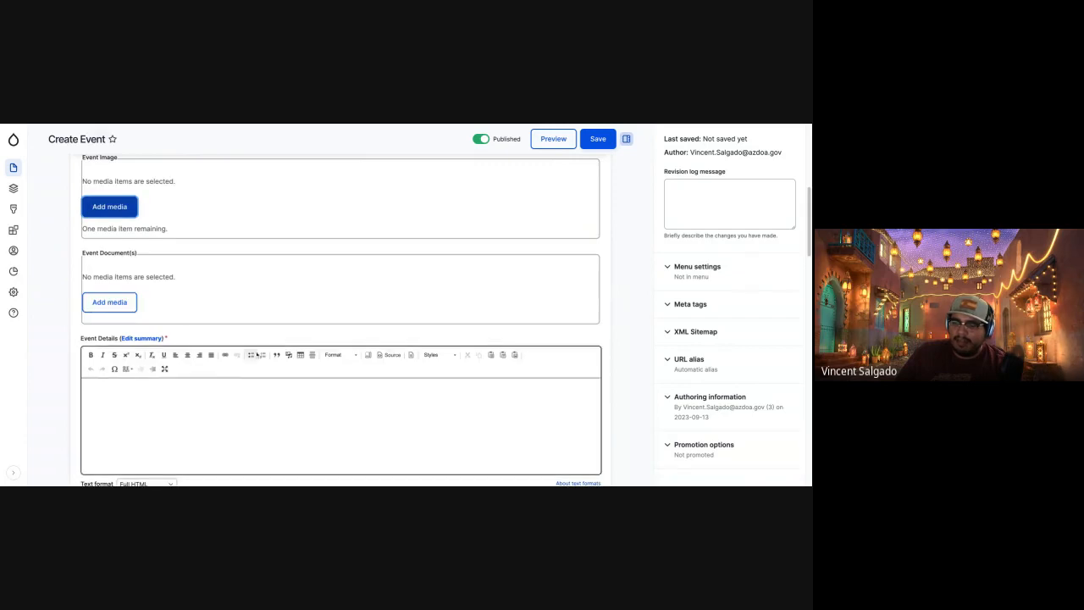
# Select Pima County as the new event's Local Area.
pyautogui.scroll(-4, 206, 300)
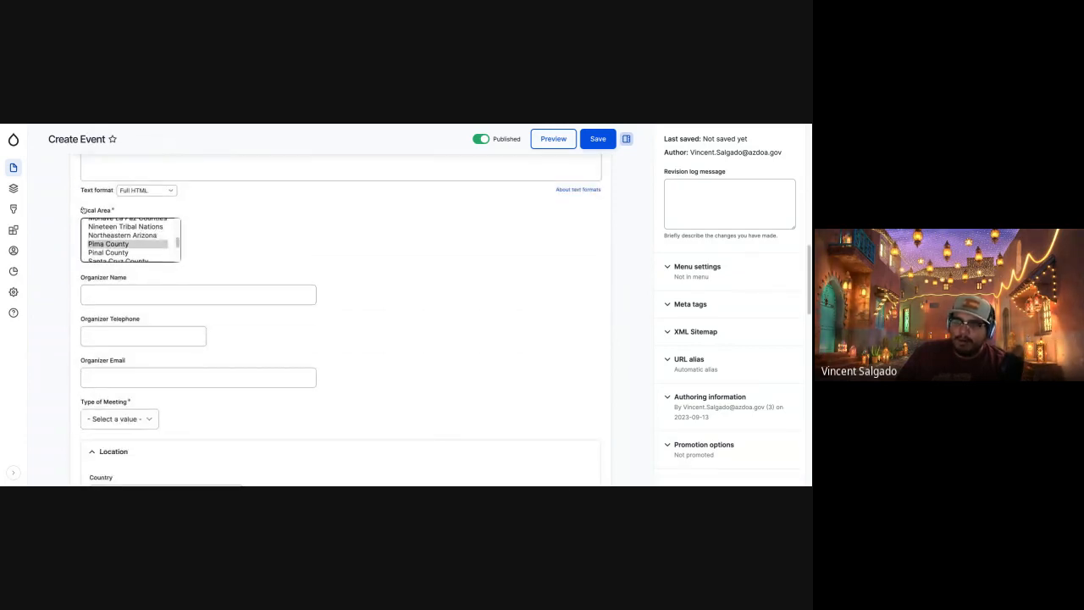
pyautogui.moveTo(81, 210); pyautogui.dragTo(164, 257)
pyautogui.click(140, 245)
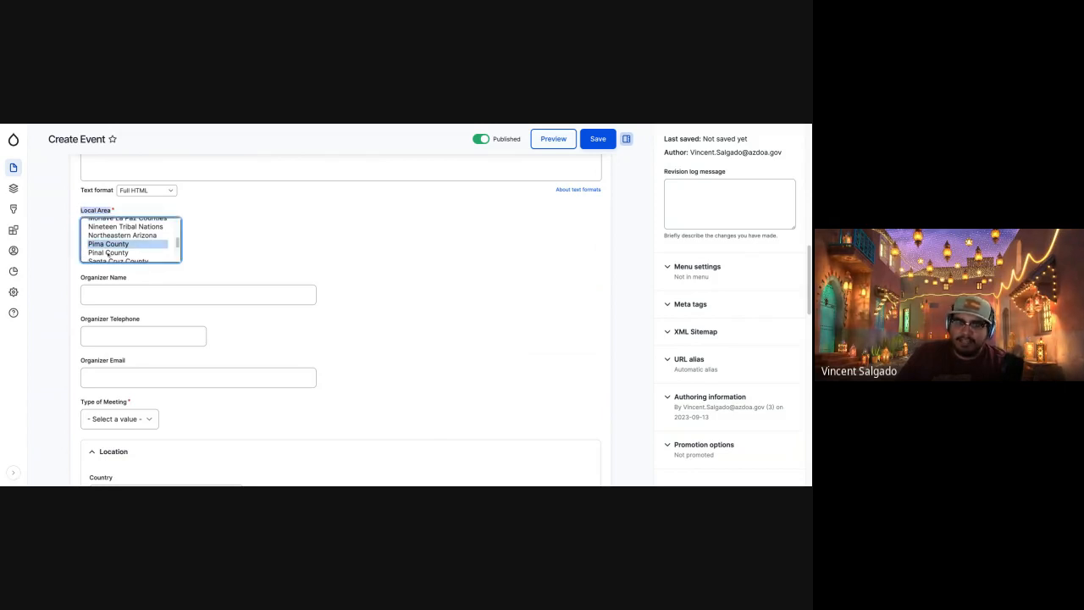
# Look through the Create Event form's organizer, location and Venue Geofield fields, then return to the Title field.
pyautogui.click(185, 296)
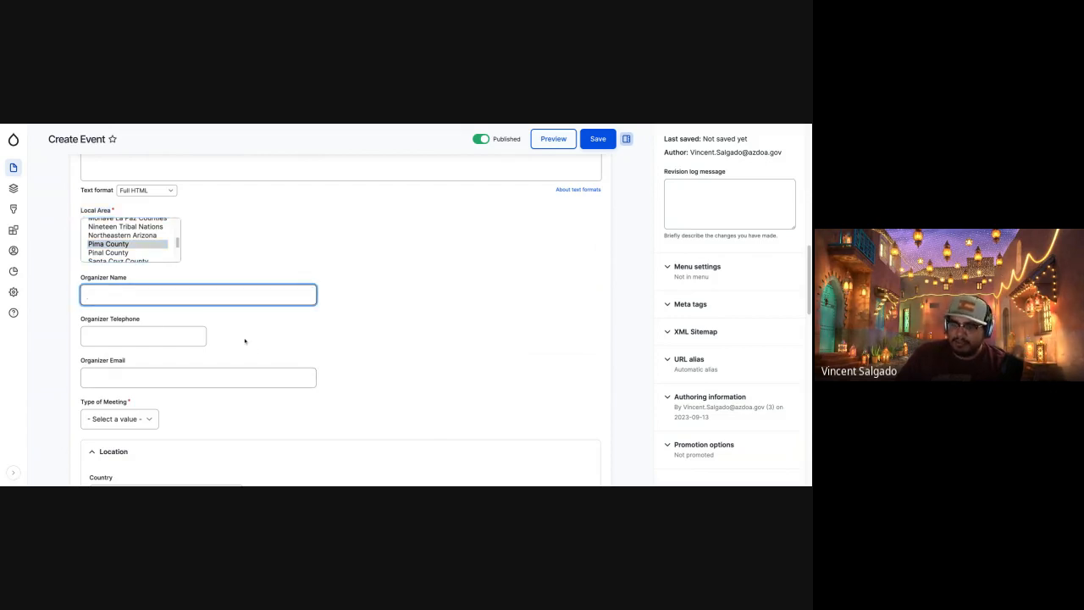
pyautogui.scroll(-3, 193, 430)
pyautogui.scroll(-2, 193, 430)
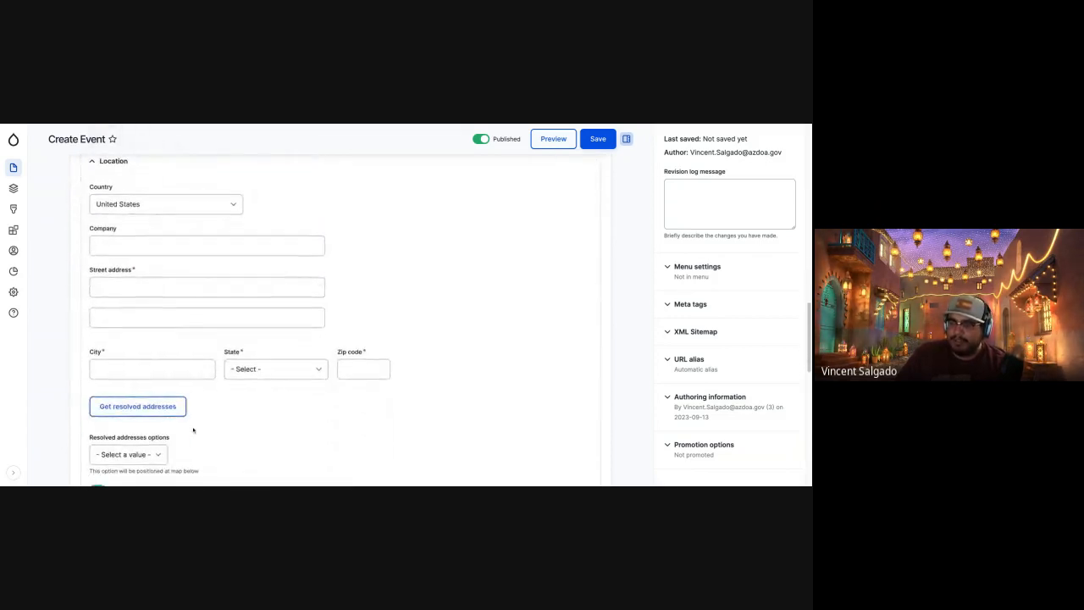
pyautogui.scroll(-4, 193, 429)
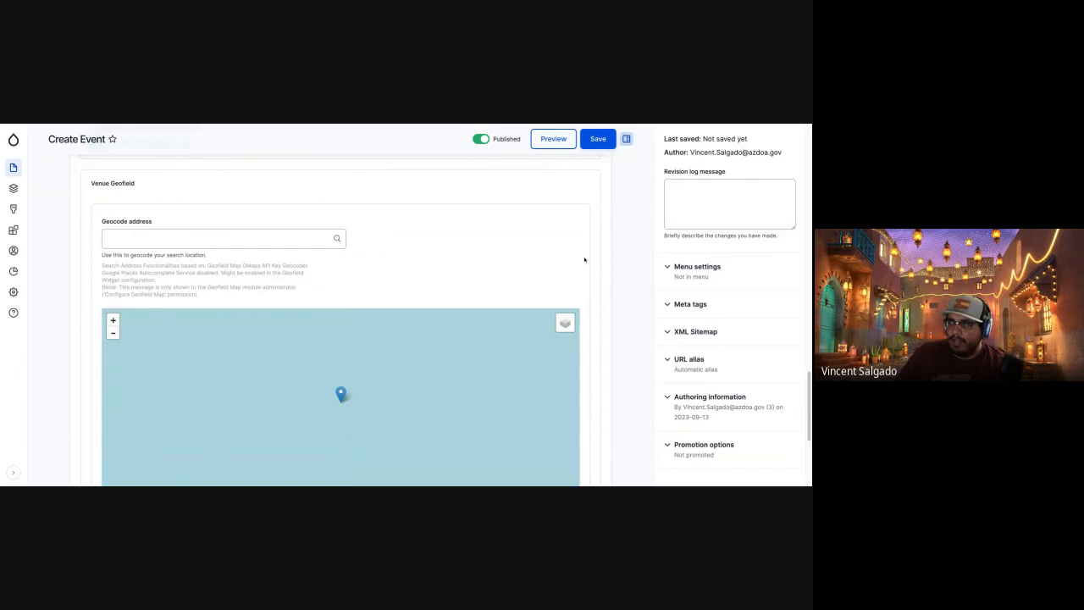
pyautogui.scroll(20, 584, 260)
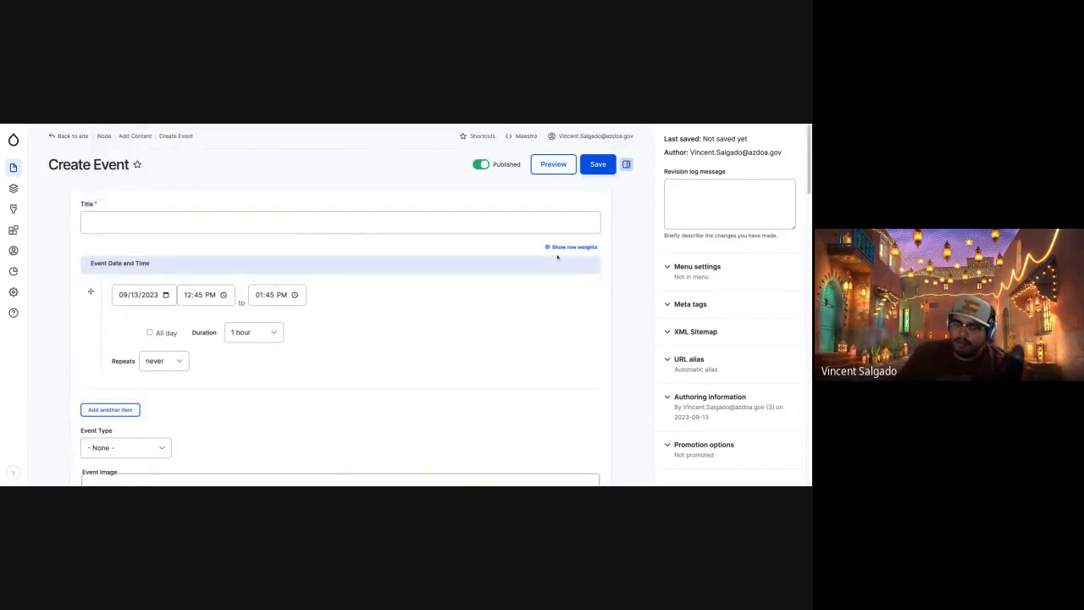
# Switch to the Agency Platform II presentation slide for Task 1: Resourceful Resources.
pyautogui.moveTo(14, 145)
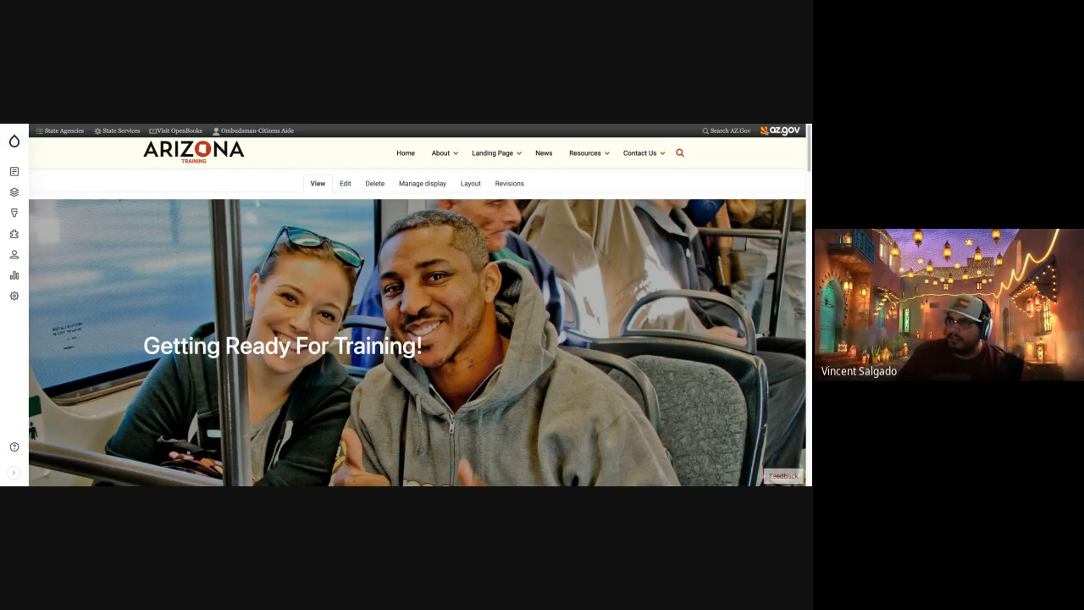
pyautogui.hotkey('alt', 'Tab')
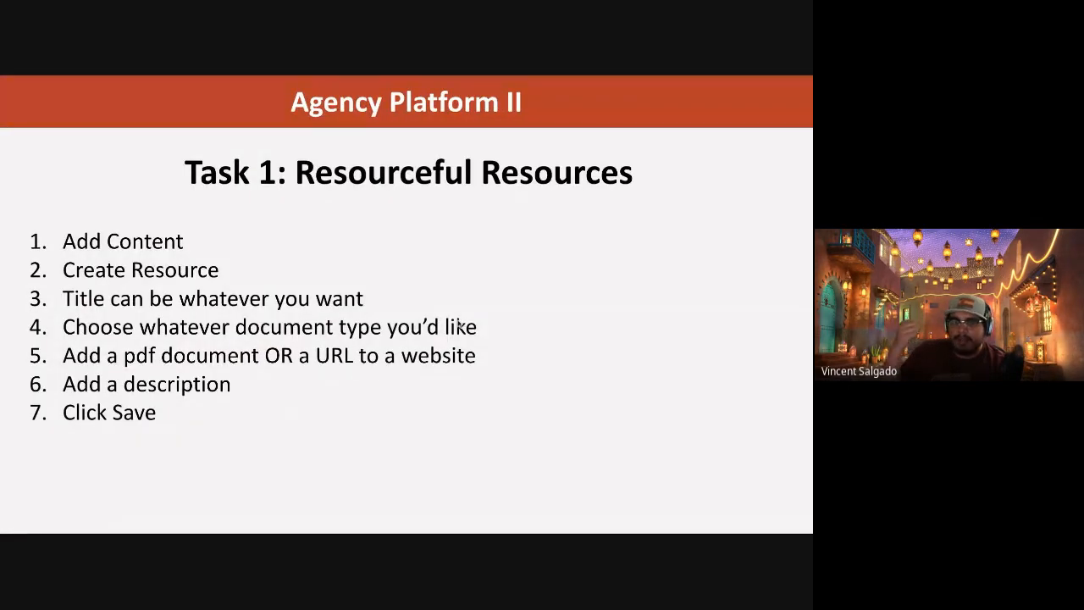
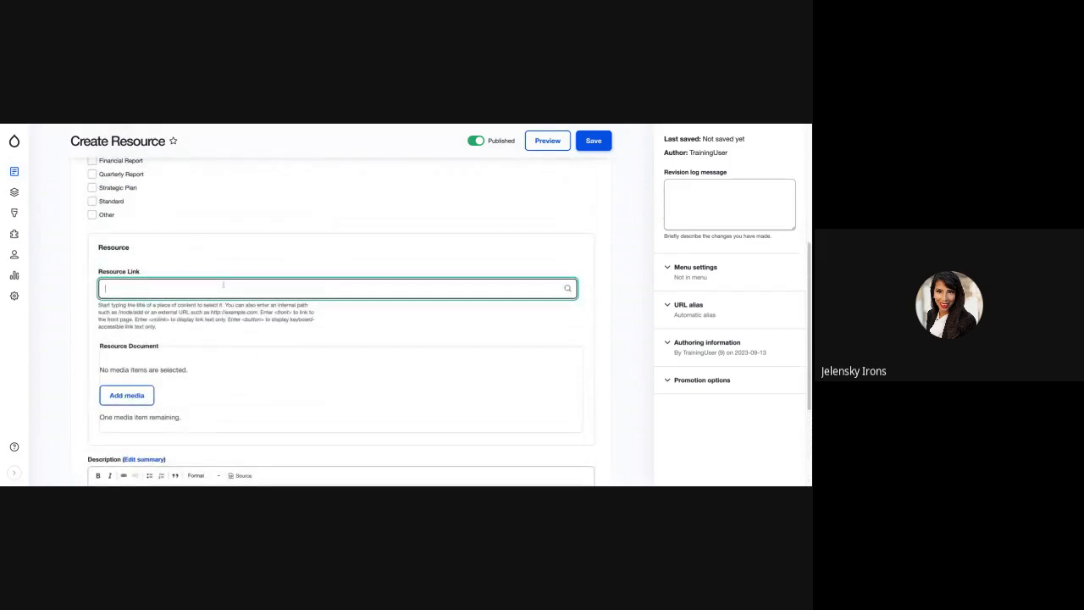
# Look through the Create Resource form's Document Type, Resource Link, Resource Document and Description fields.
pyautogui.scroll(-1, 214, 296)
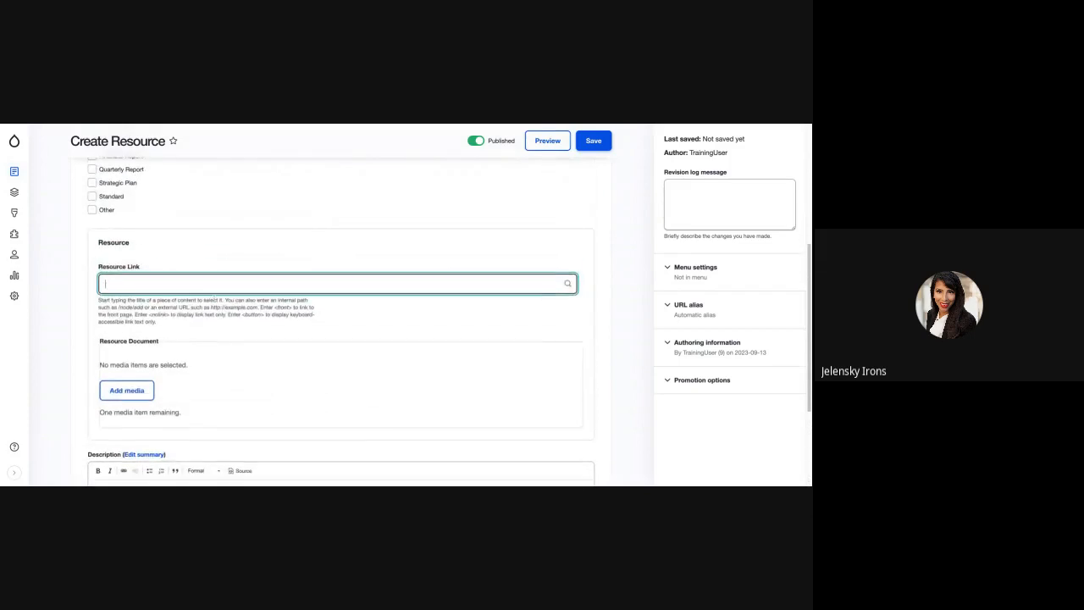
pyautogui.scroll(5, 213, 297)
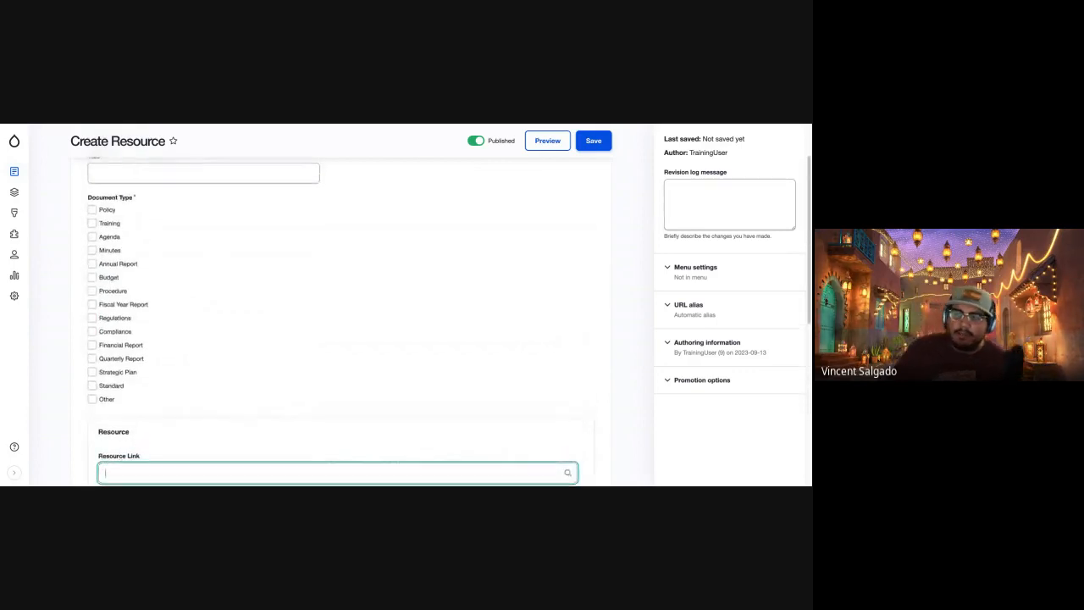
pyautogui.scroll(2, 339, 305)
pyautogui.scroll(-4, 339, 305)
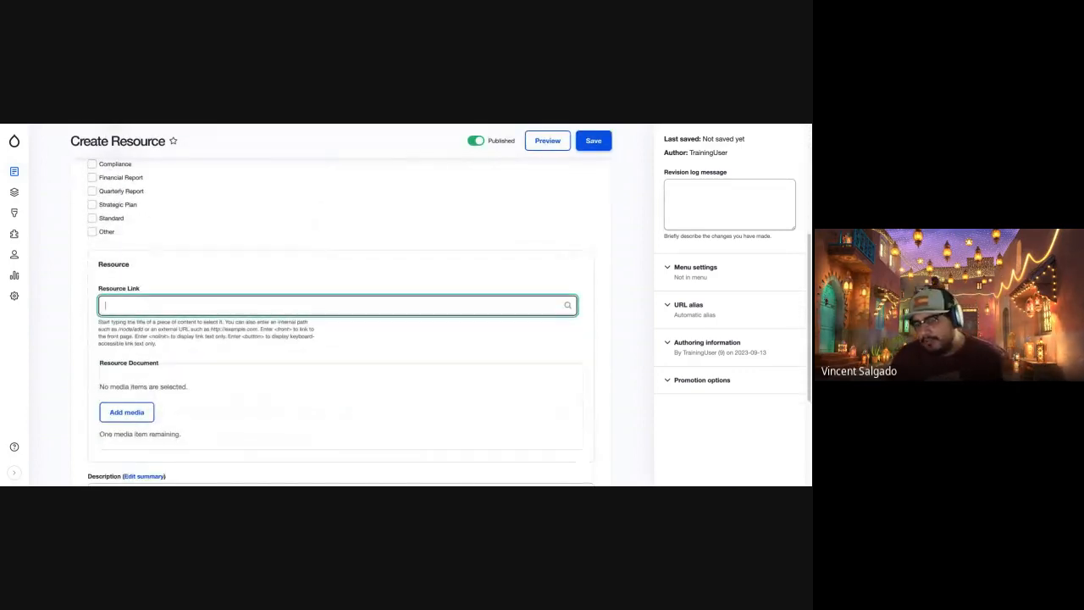
pyautogui.scroll(-2, 339, 305)
pyautogui.scroll(7, 339, 305)
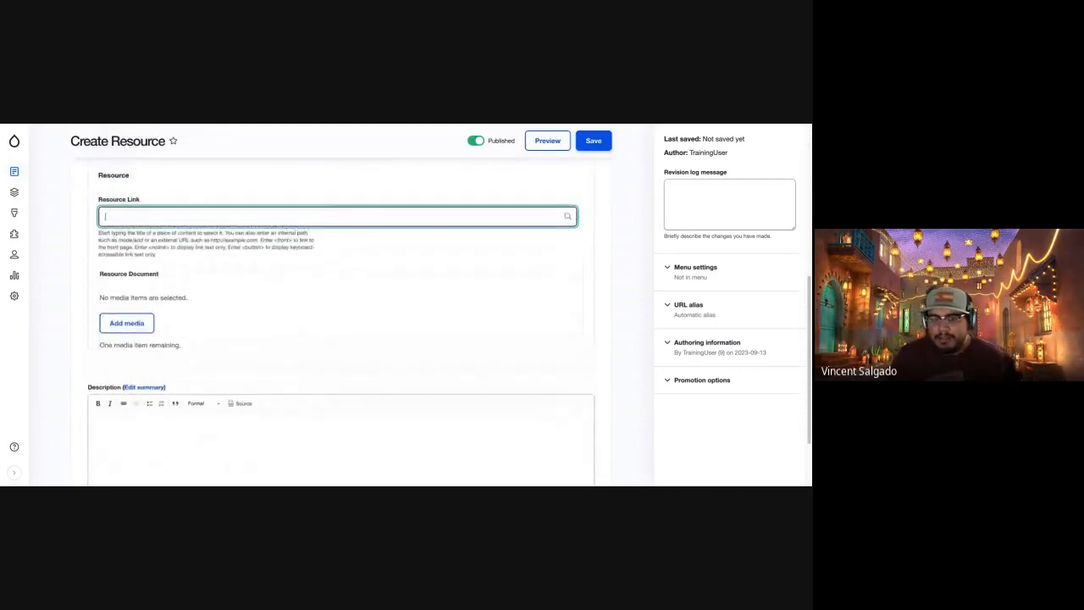
pyautogui.scroll(-5, 142, 239)
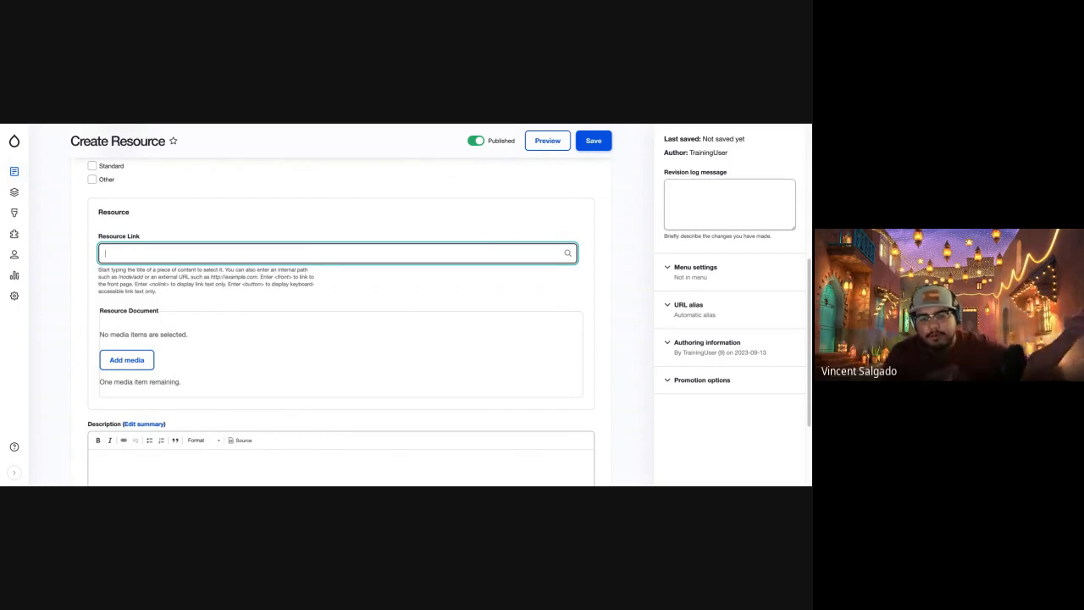
pyautogui.click(149, 271)
pyautogui.click(149, 259)
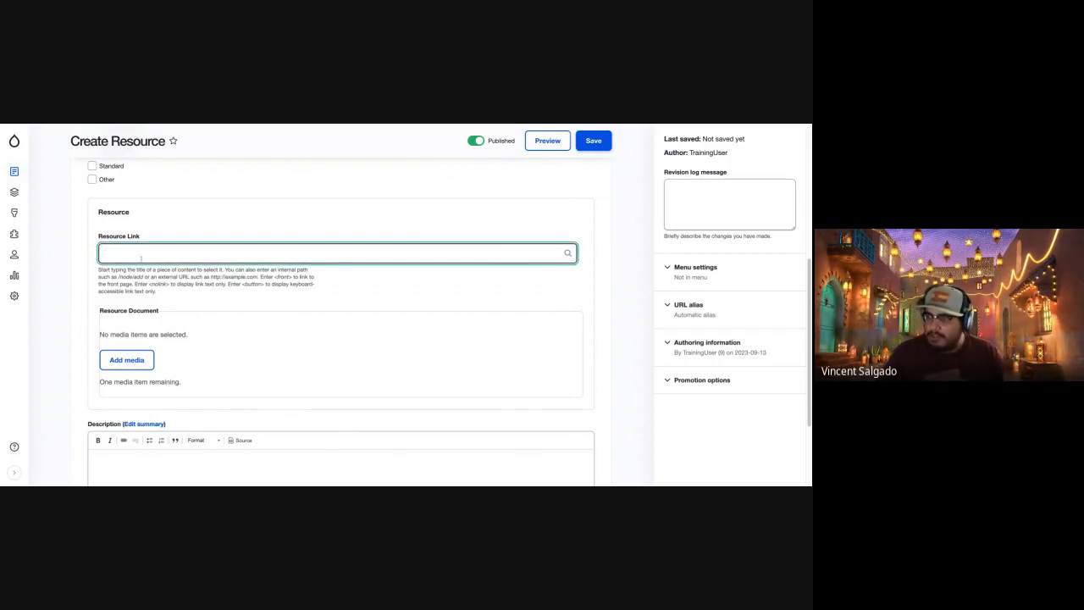
pyautogui.click(459, 126)
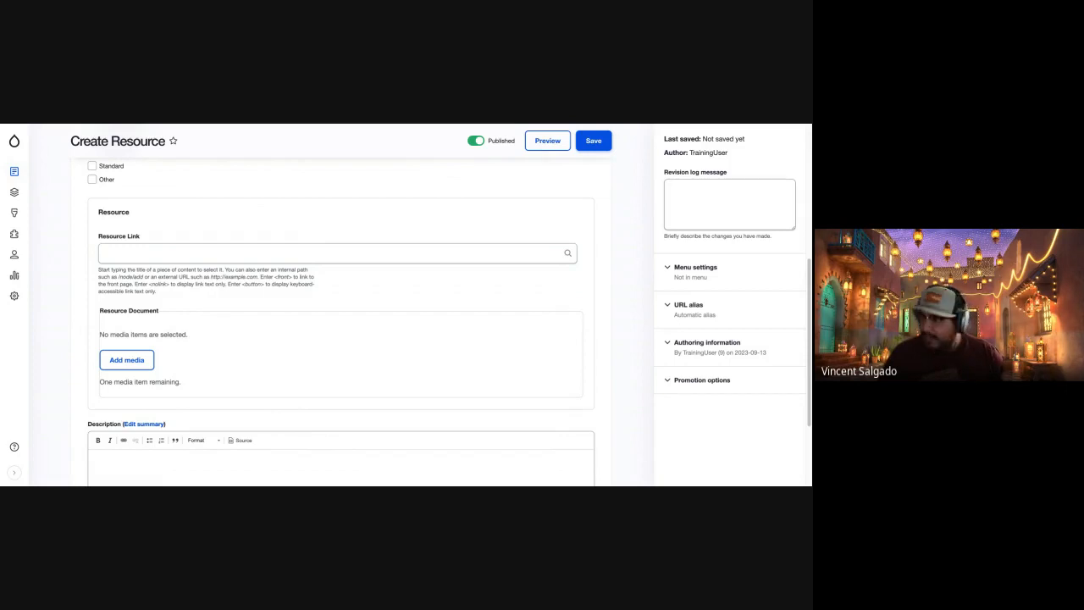
pyautogui.click(337, 253)
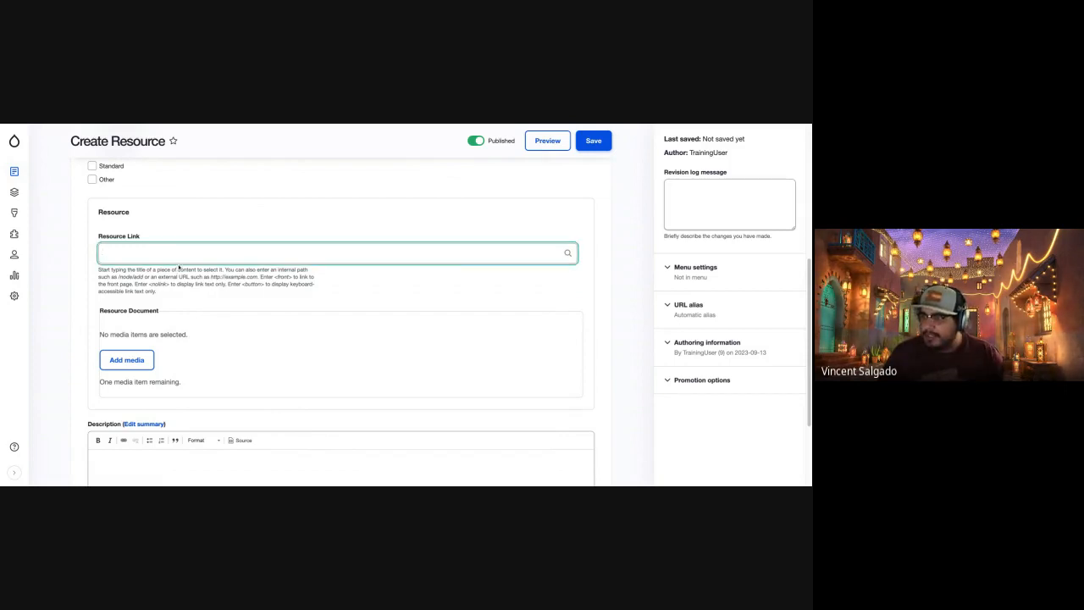
pyautogui.write('https://www.google.com/')
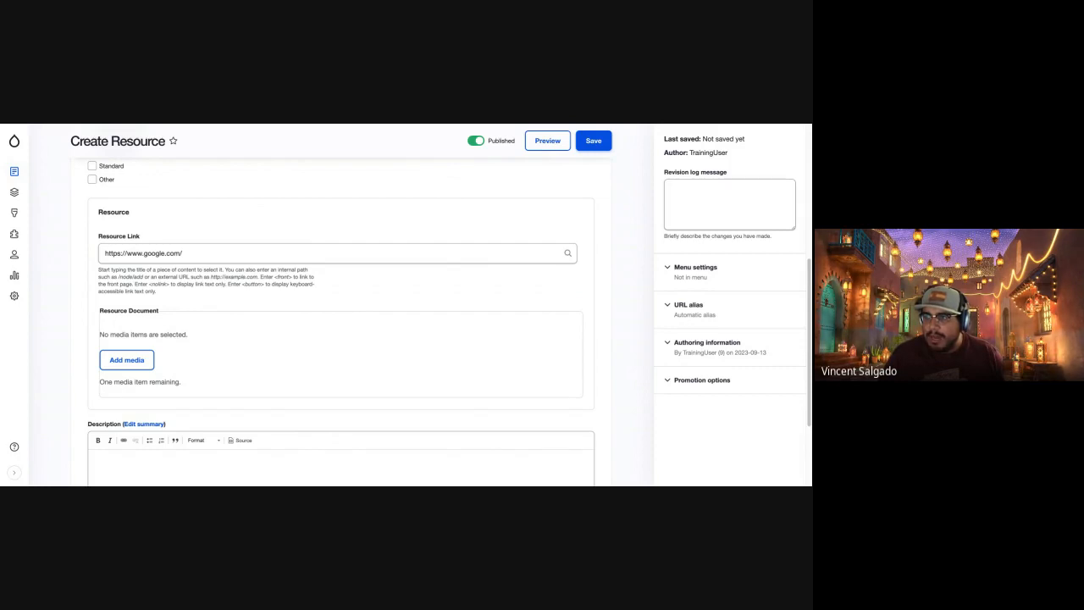
pyautogui.click(212, 259)
pyautogui.hotkey('ctrl', 'a')
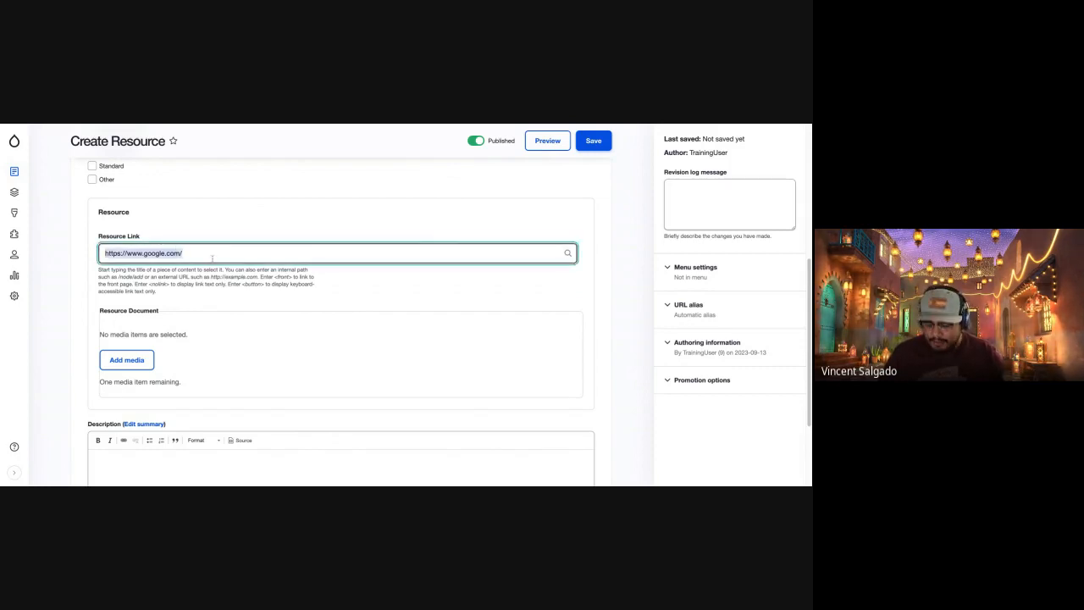
pyautogui.write('https://training-az2-doa-agencyplatform.pantheonsite.io/')
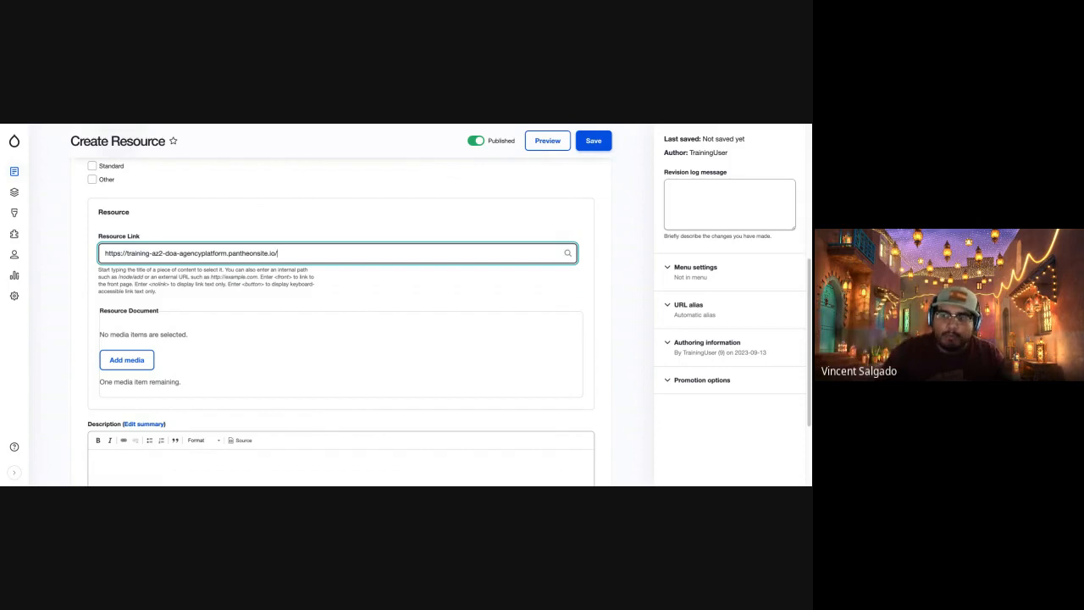
pyautogui.write('about')
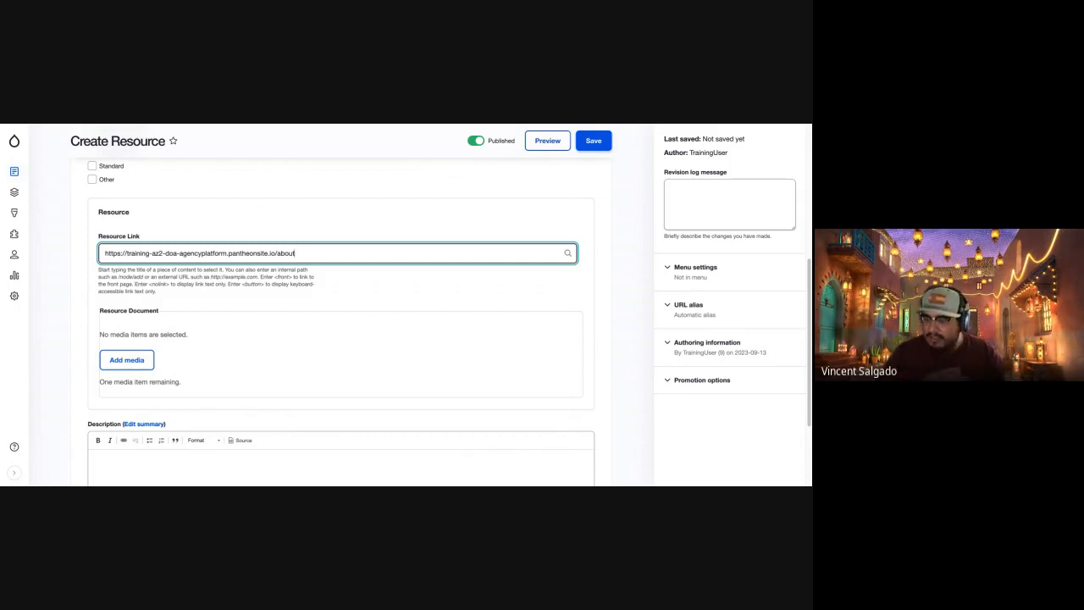
# Replace the Resource Link's address with the site's own About page, chosen from the content title suggestions.
pyautogui.hotkey('ctrl', 'a')
pyautogui.hotkey('ctrl', 'c')
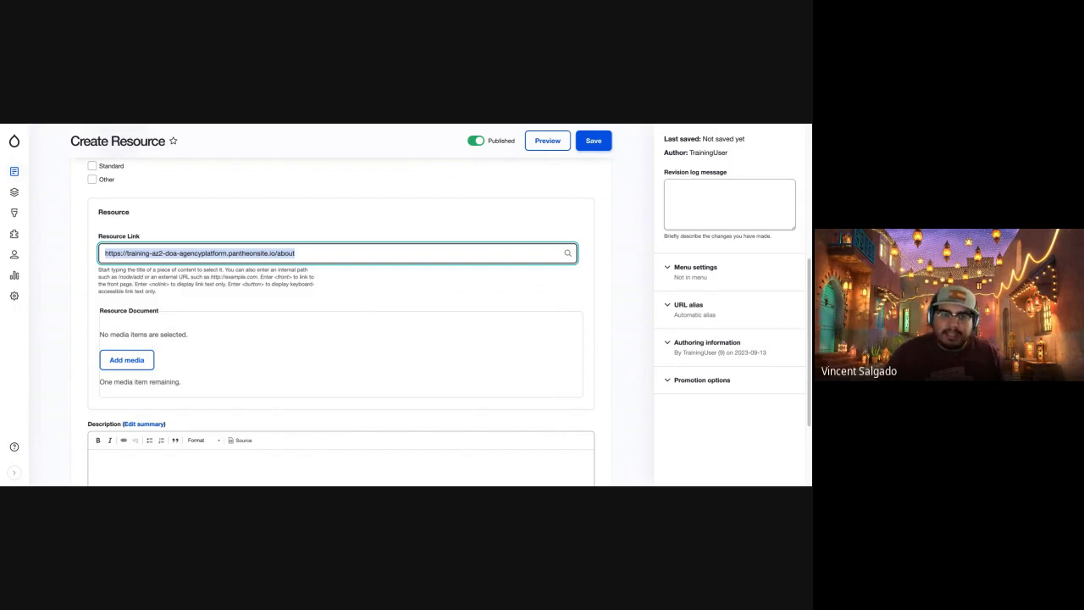
pyautogui.press('BackSpace')
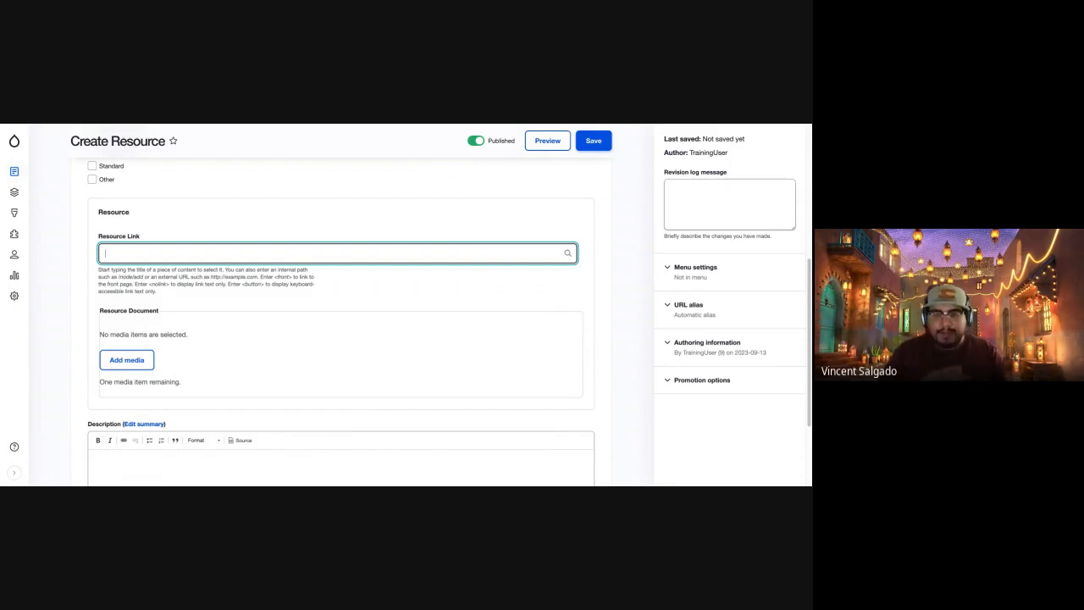
pyautogui.write('bout')
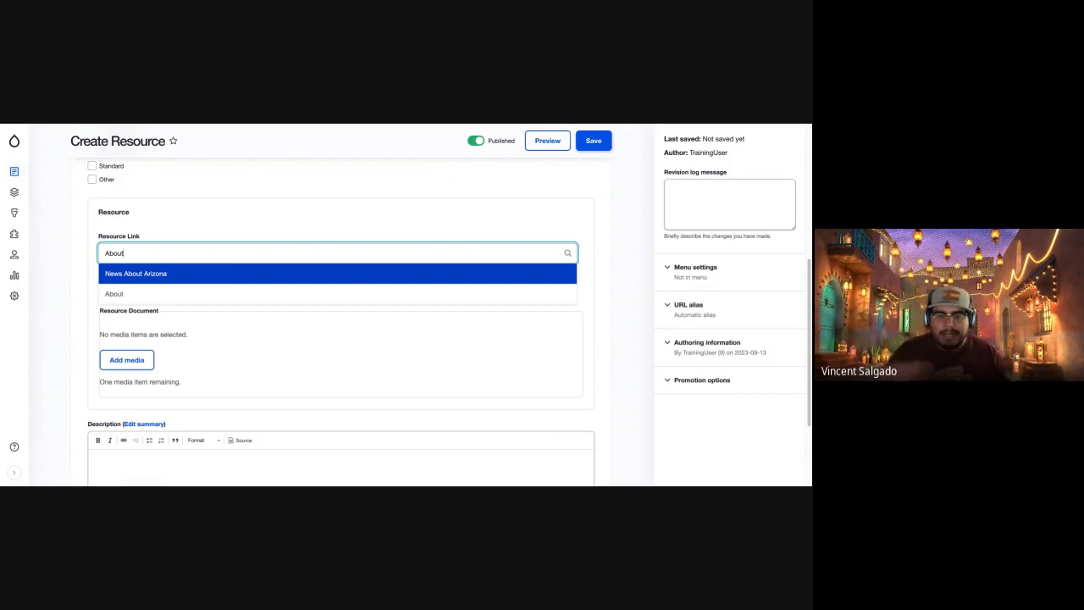
pyautogui.click(140, 293)
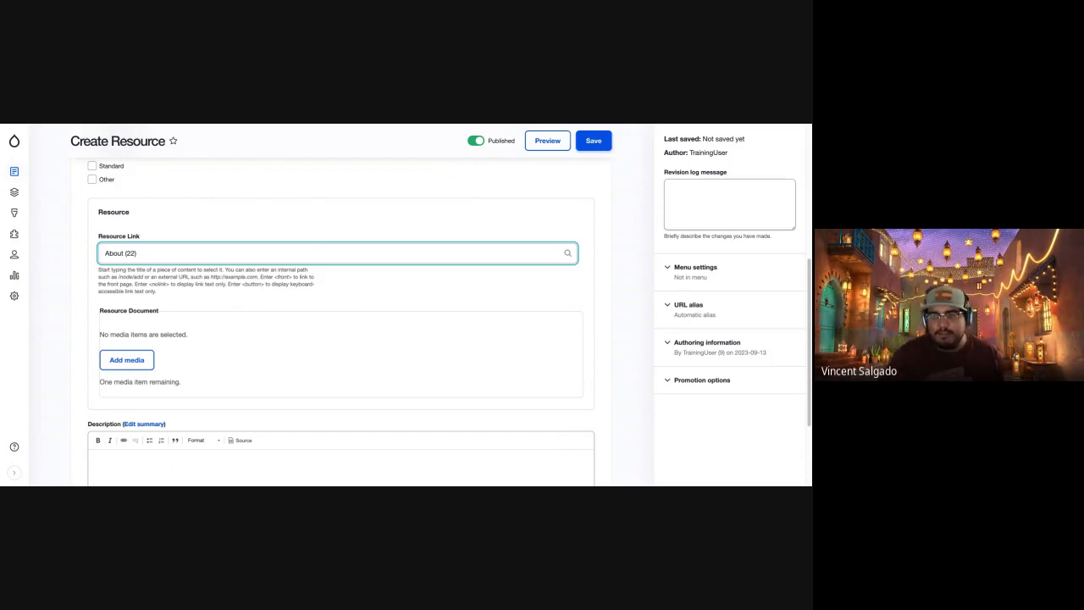
# Clear the About page reference from the Resource Link field and leave the field.
pyautogui.tripleClick(208, 252)
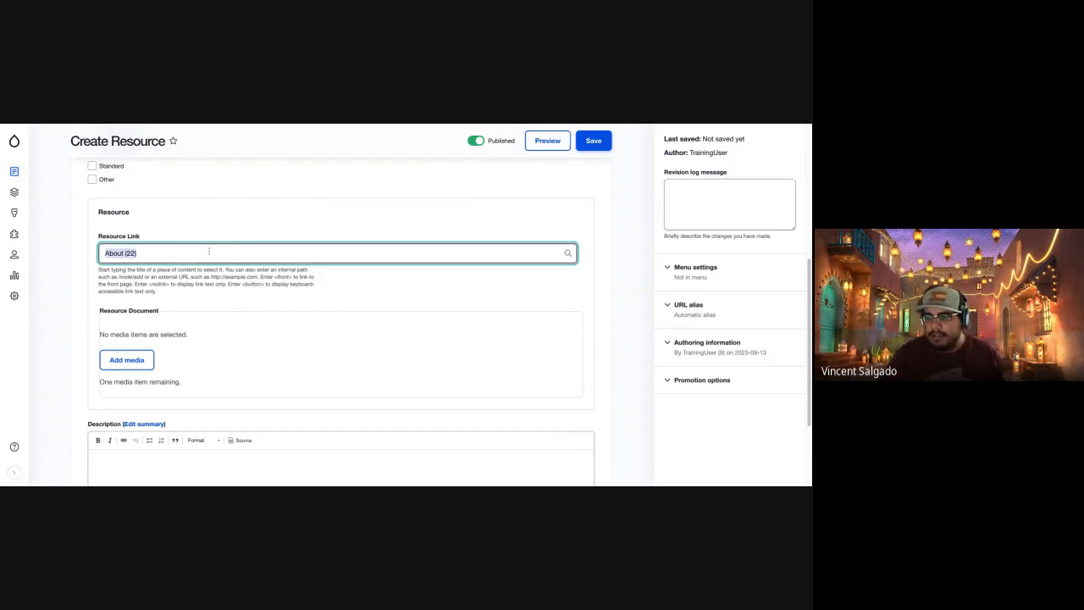
pyautogui.press('BackSpace')
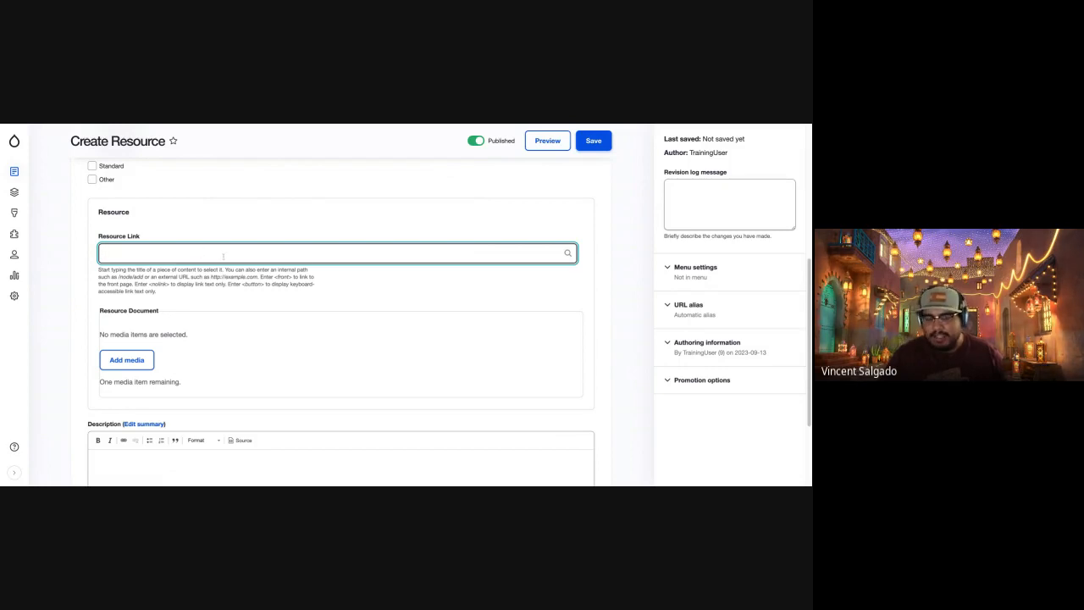
pyautogui.click(259, 329)
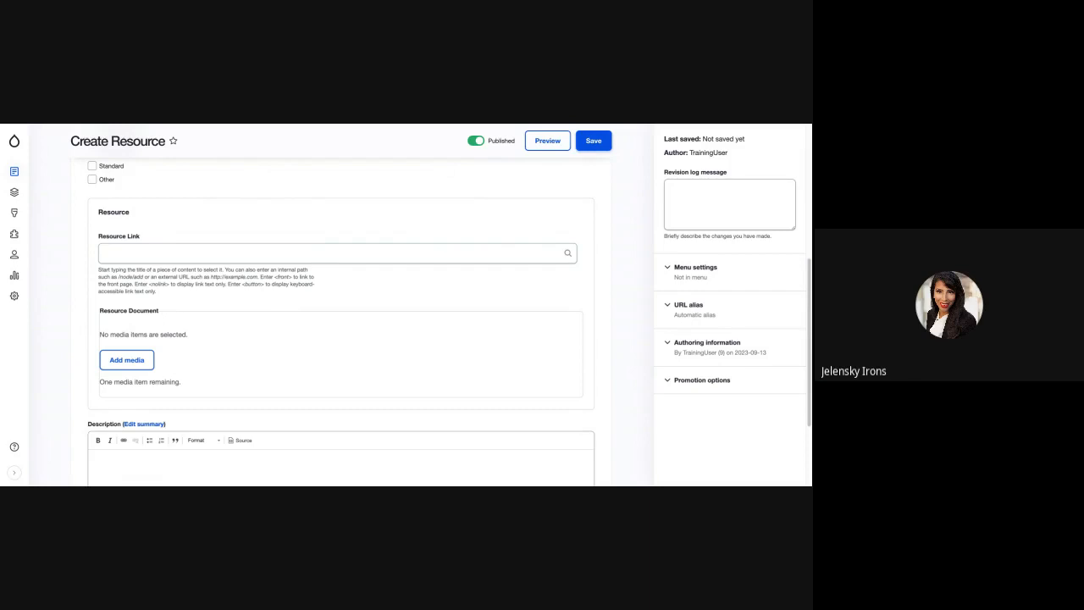
# Give the new resource the title "New Resource".
pyautogui.scroll(3, 229, 340)
pyautogui.scroll(2, 229, 297)
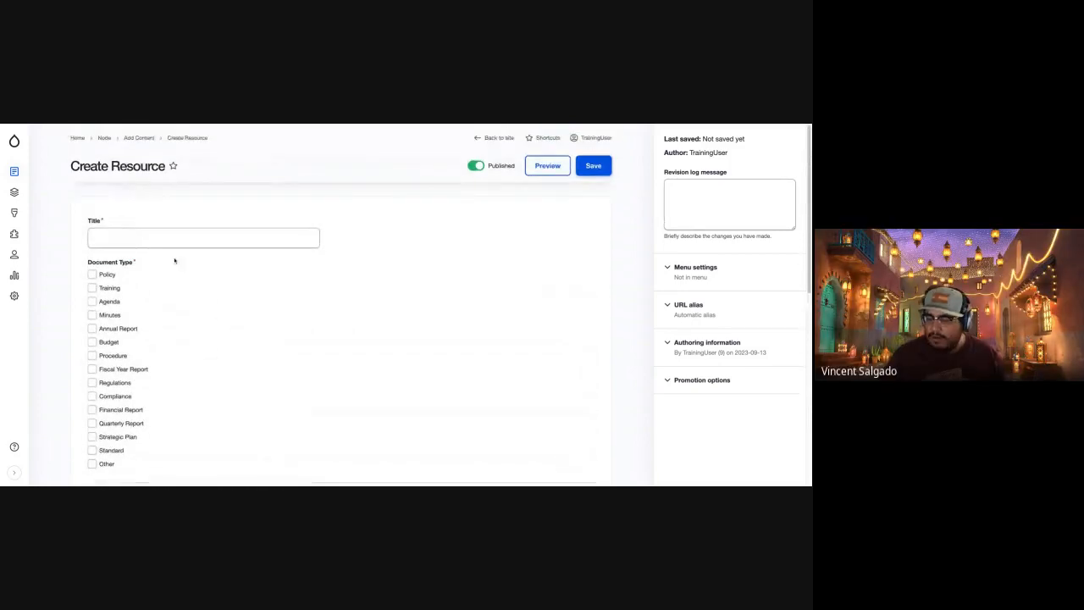
pyautogui.click(150, 240)
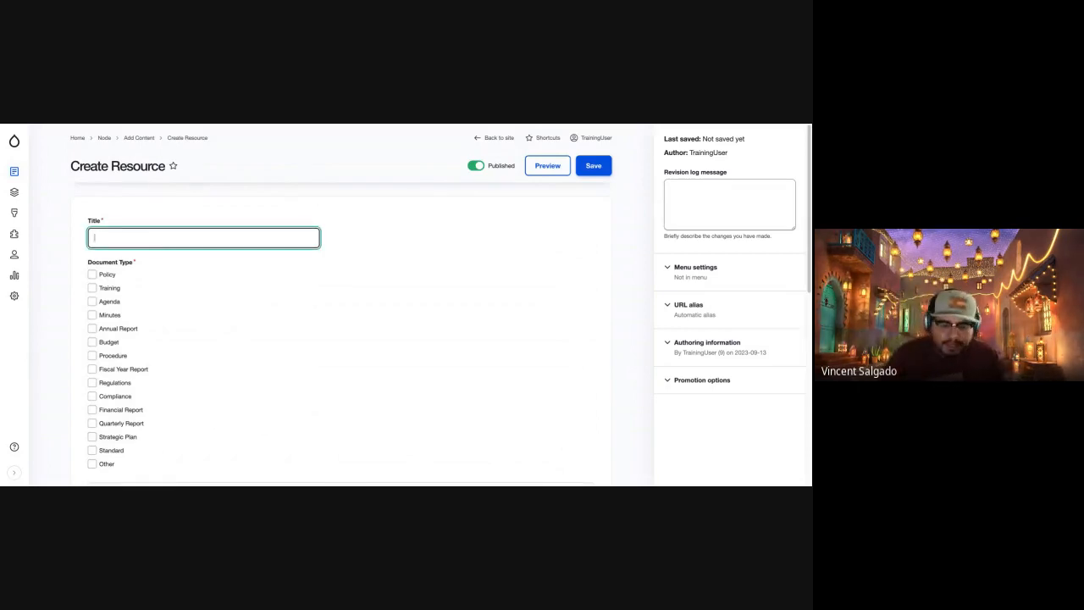
pyautogui.write('Th')
pyautogui.press('BackSpace')
pyautogui.press('BackSpace')
pyautogui.write('N')
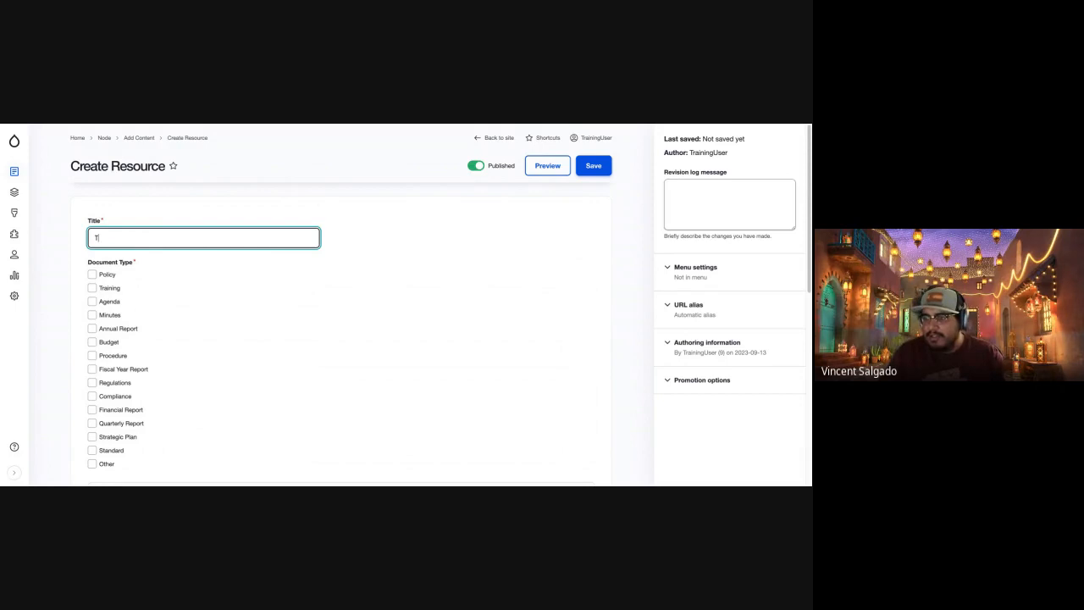
pyautogui.write('ew Resource')
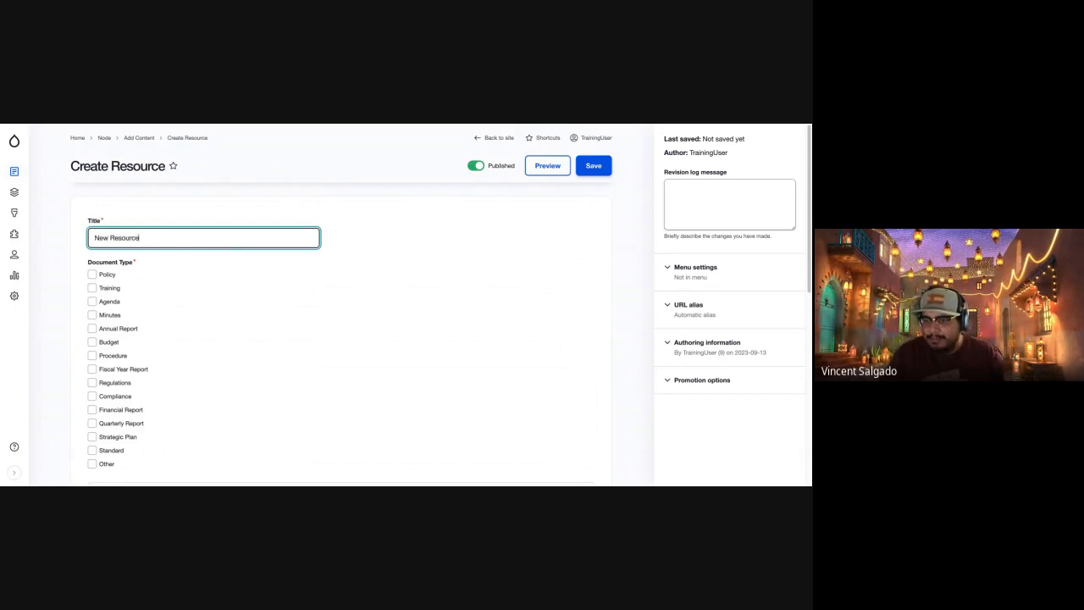
# Set the Resource Link to the existing content item "Intro to Google Drive", found by searching for "google".
pyautogui.scroll(-1, 154, 269)
pyautogui.scroll(-5, 153, 269)
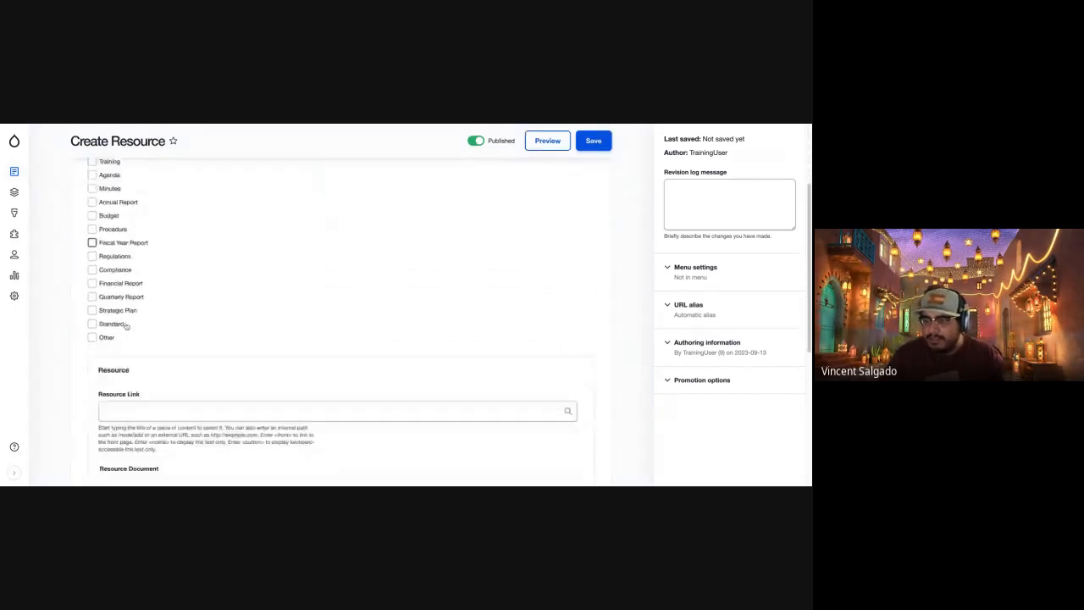
pyautogui.click(135, 282)
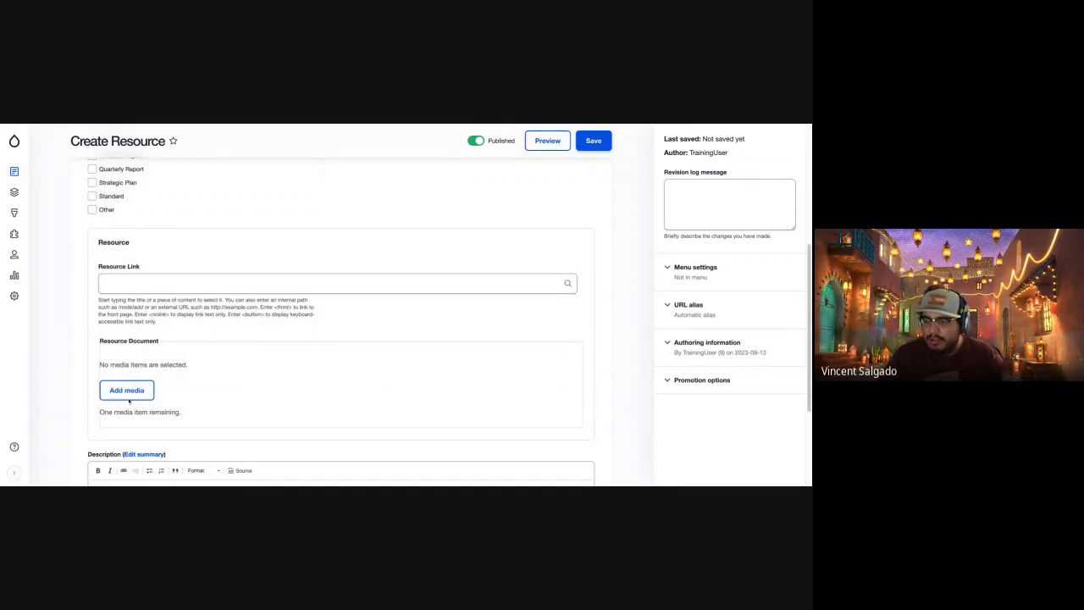
pyautogui.click(133, 283)
pyautogui.hotkey('ctrl', 'v')
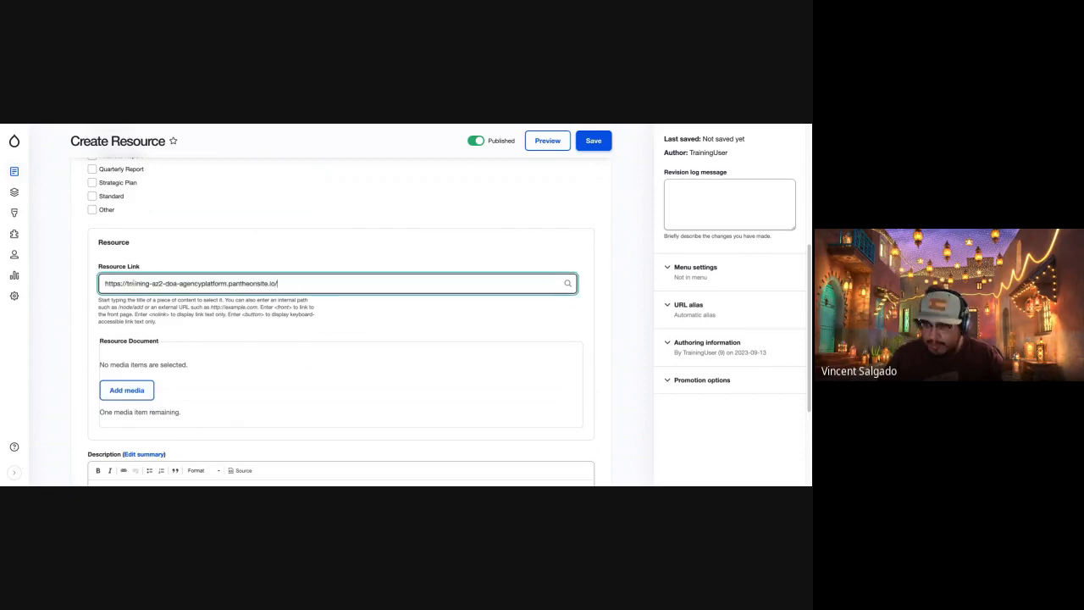
pyautogui.moveTo(292, 283); pyautogui.dragTo(100, 283)
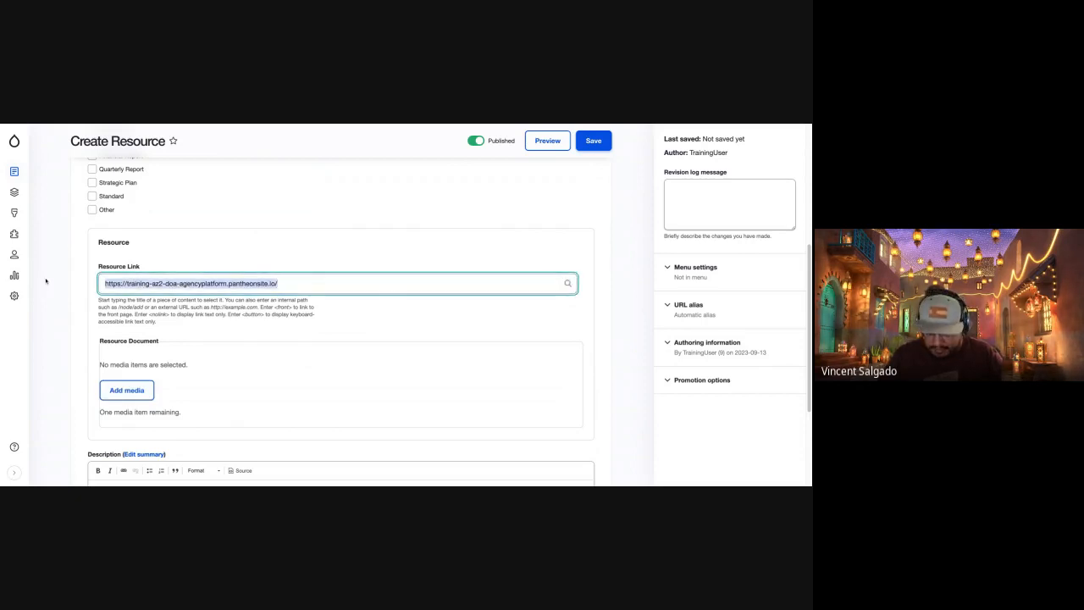
pyautogui.write('google')
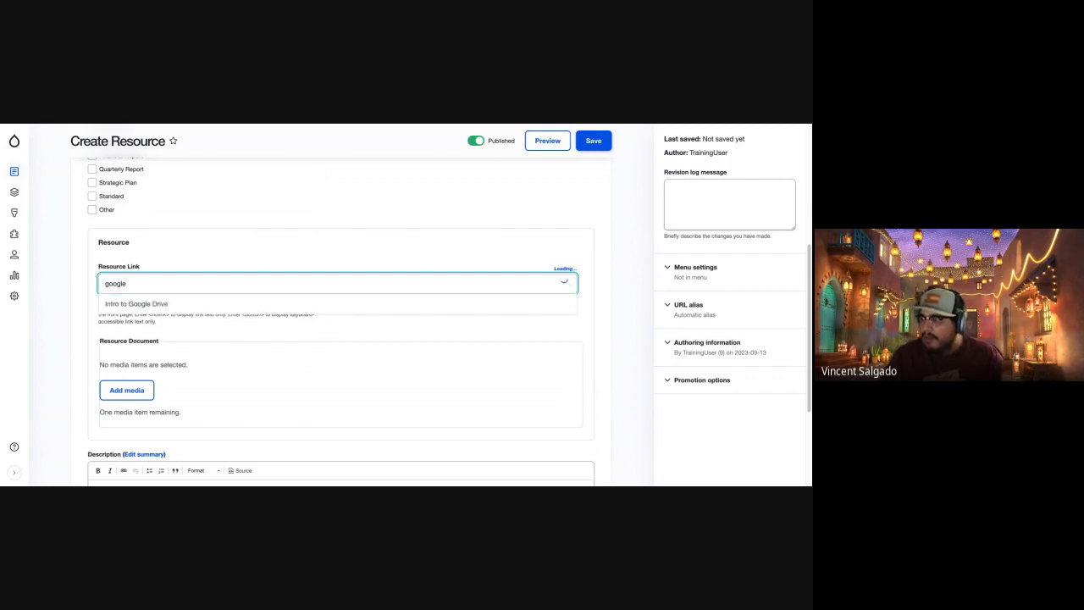
pyautogui.click(161, 303)
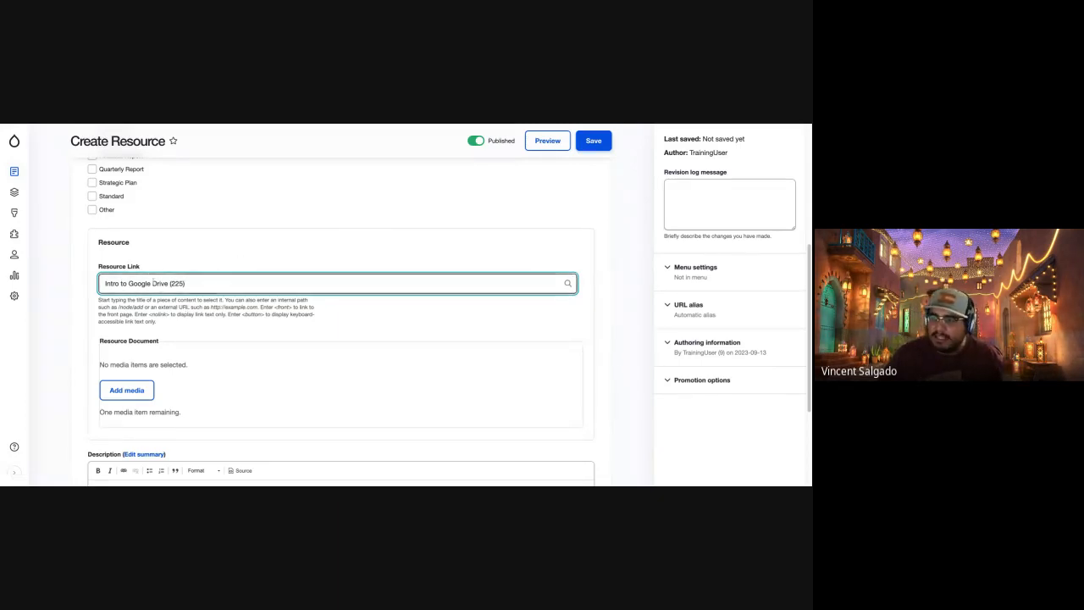
# Enter "This is test" as the resource's description and try to save the resource.
pyautogui.scroll(-1, 155, 373)
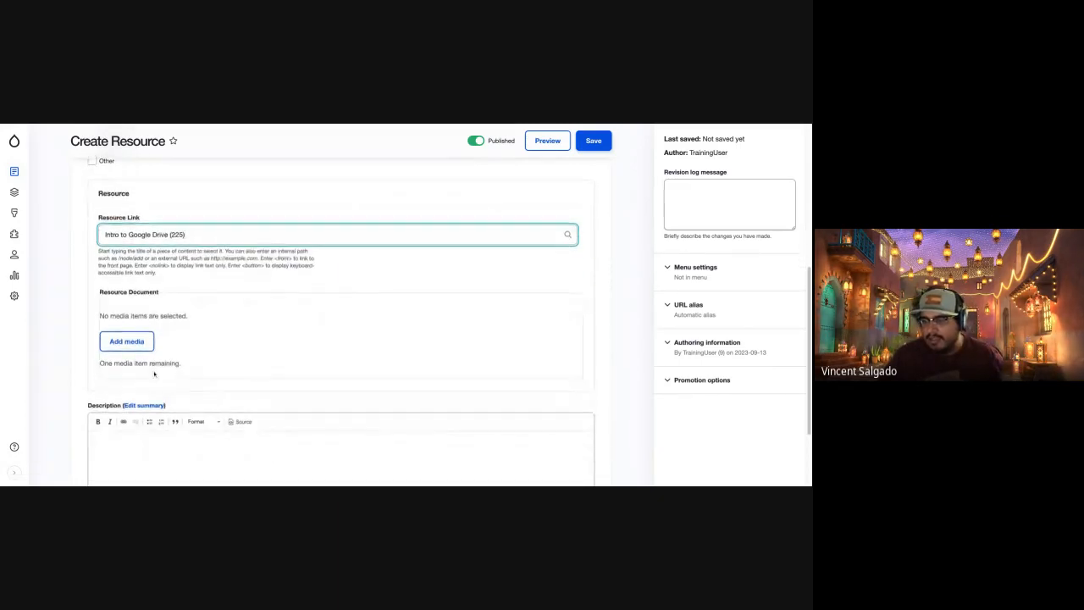
pyautogui.scroll(-2, 155, 373)
pyautogui.click(155, 373)
pyautogui.write('This is test')
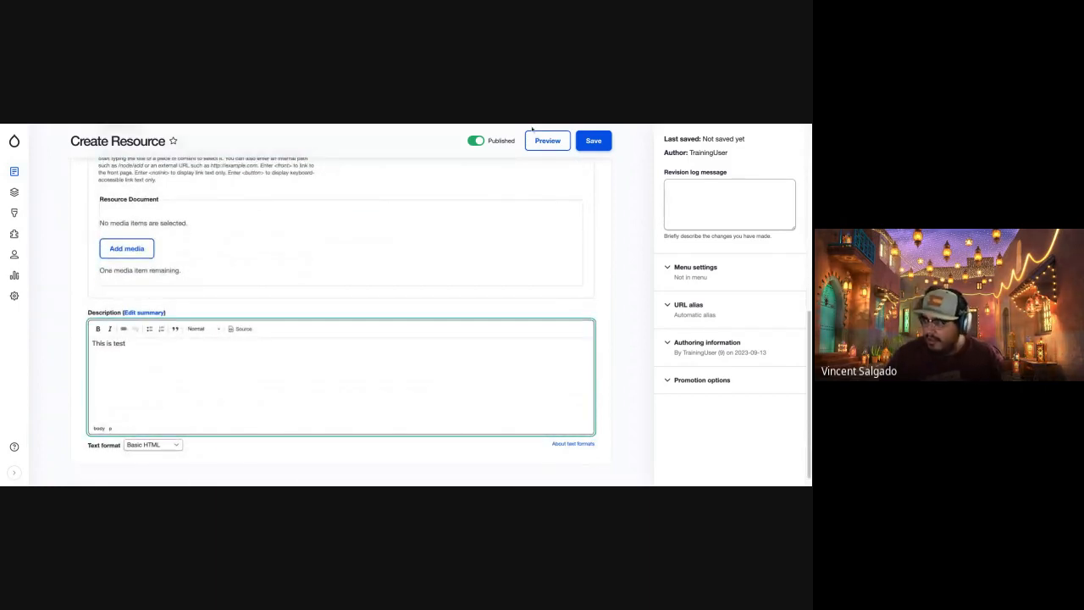
pyautogui.click(593, 141)
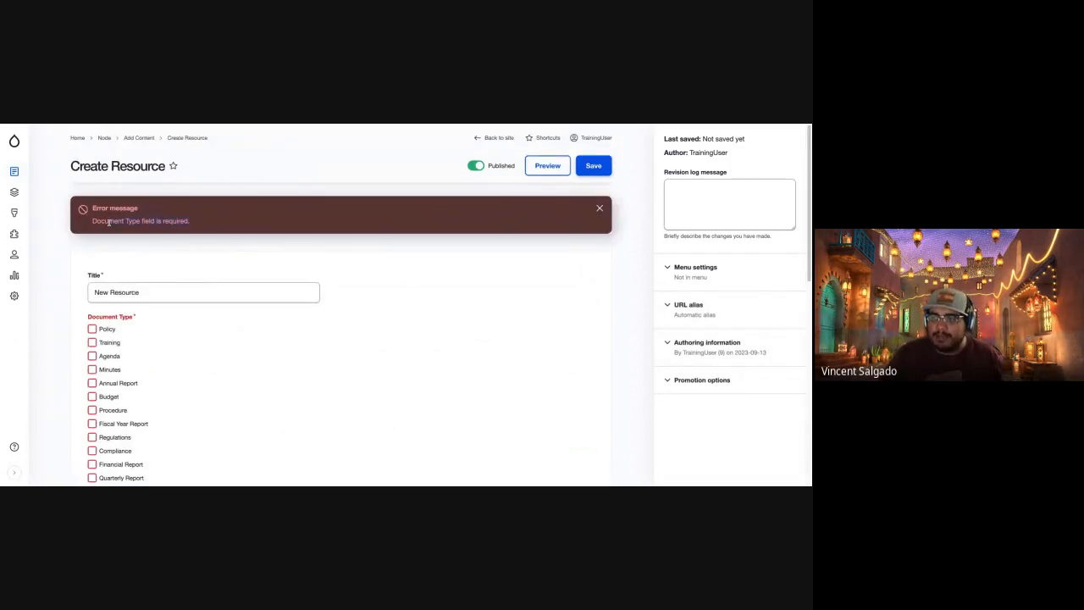
# Select Procedure as the new resource's Document Type.
pyautogui.scroll(-5, 241, 419)
pyautogui.scroll(5, 241, 418)
pyautogui.scroll(-4, 51, 428)
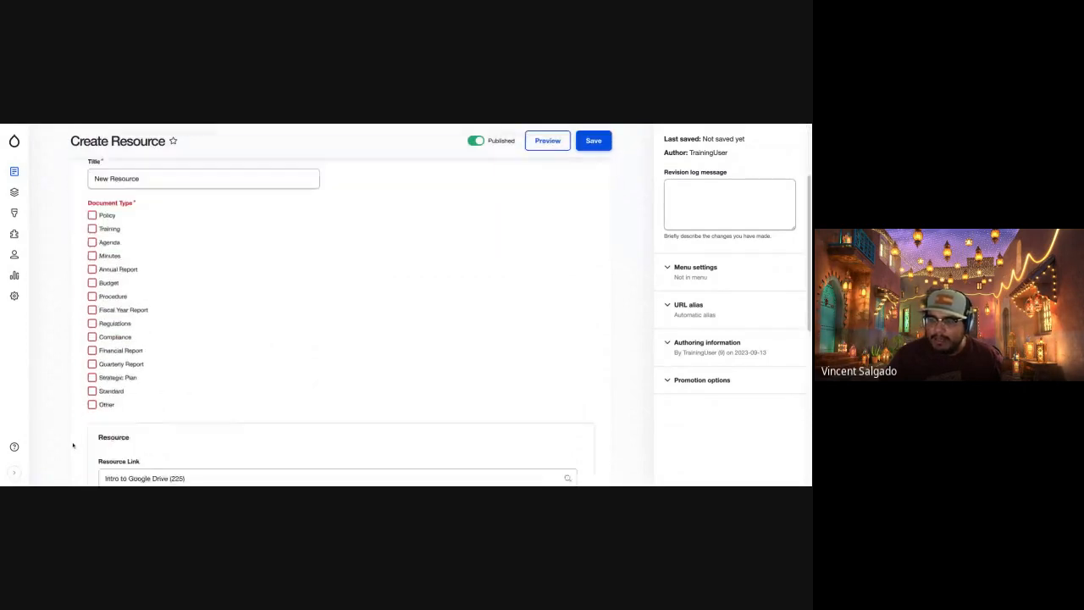
pyautogui.scroll(3, 73, 445)
pyautogui.click(92, 326)
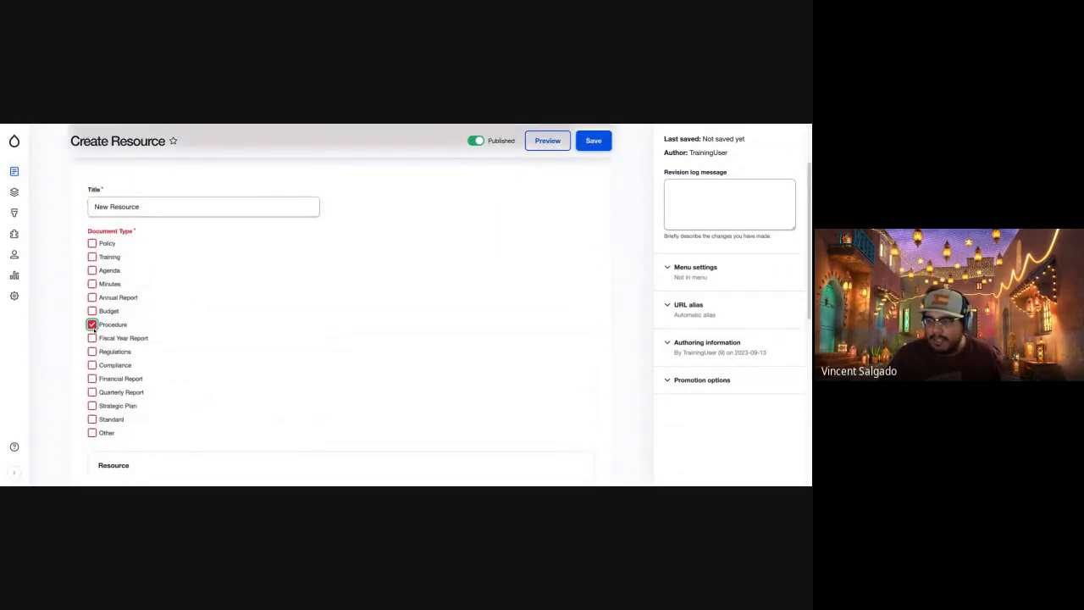
pyautogui.scroll(2, 360, 333)
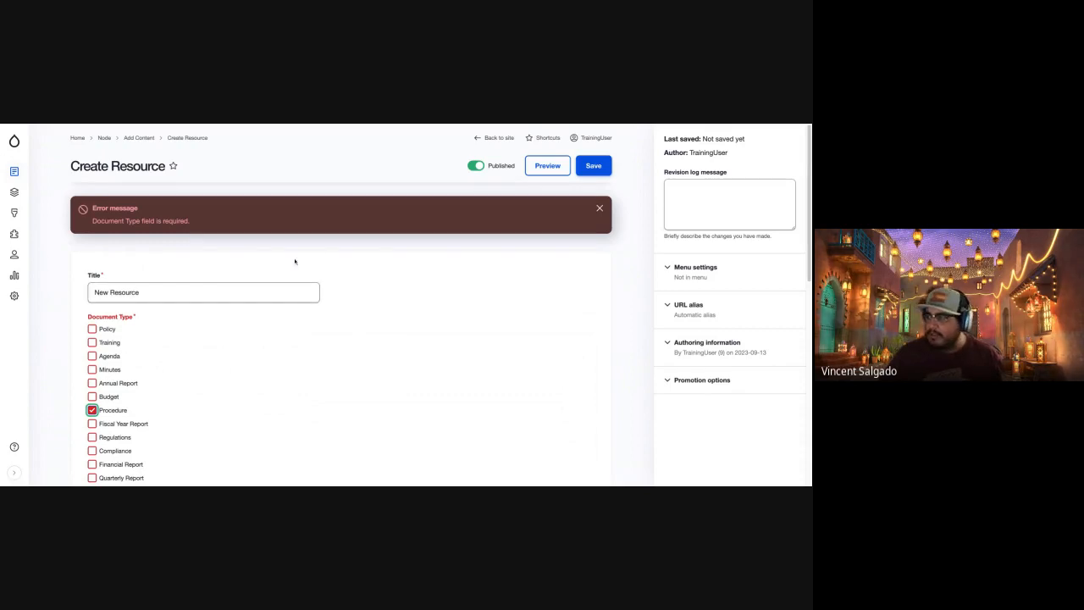
# Save the new resource and open the site's content overview.
pyautogui.click(594, 167)
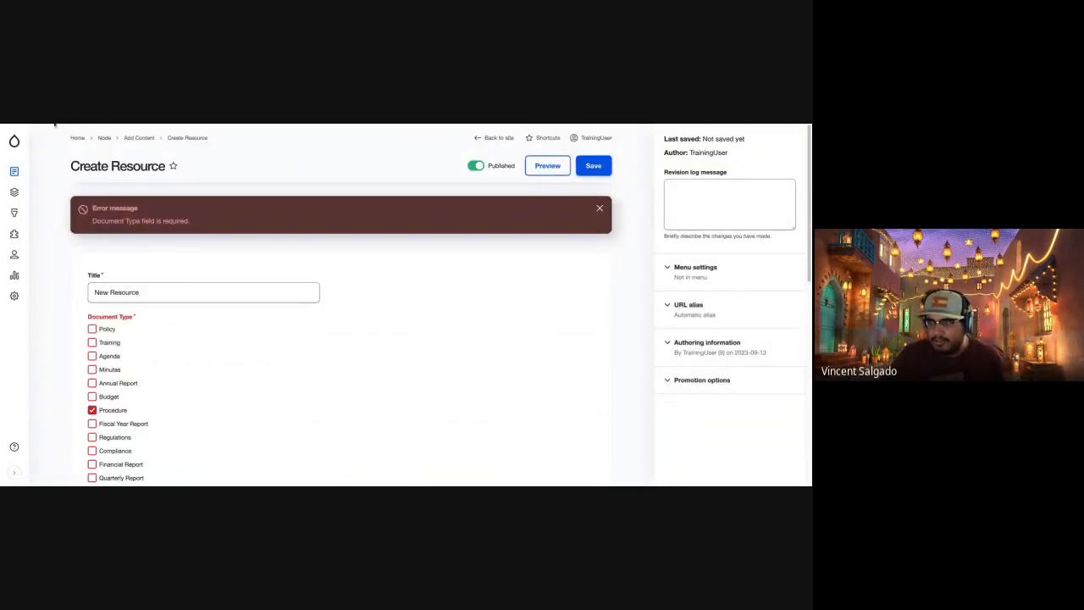
pyautogui.moveTo(15, 150)
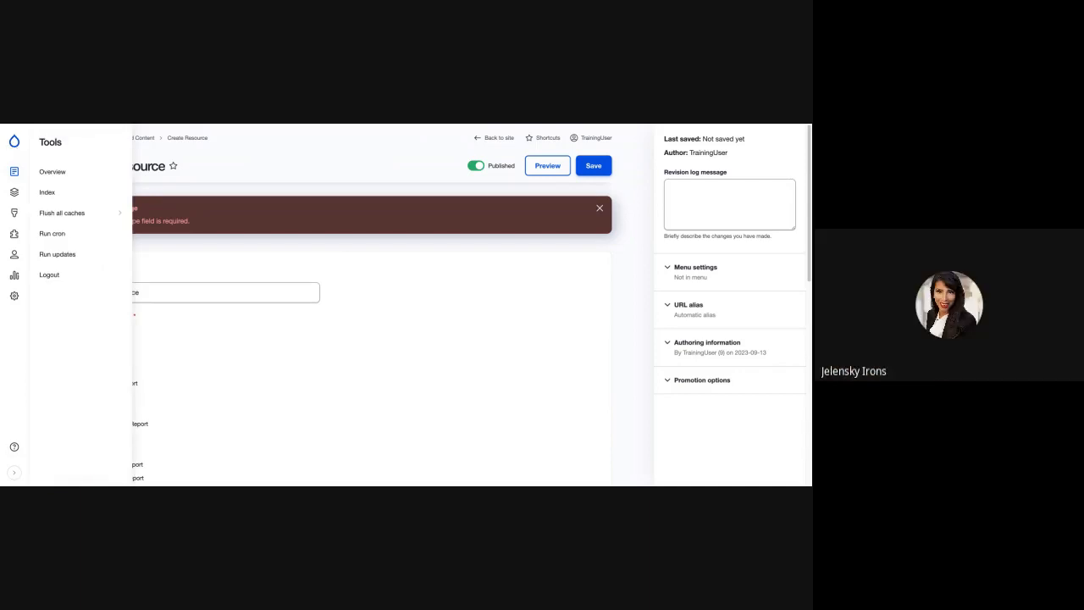
pyautogui.click(14, 172)
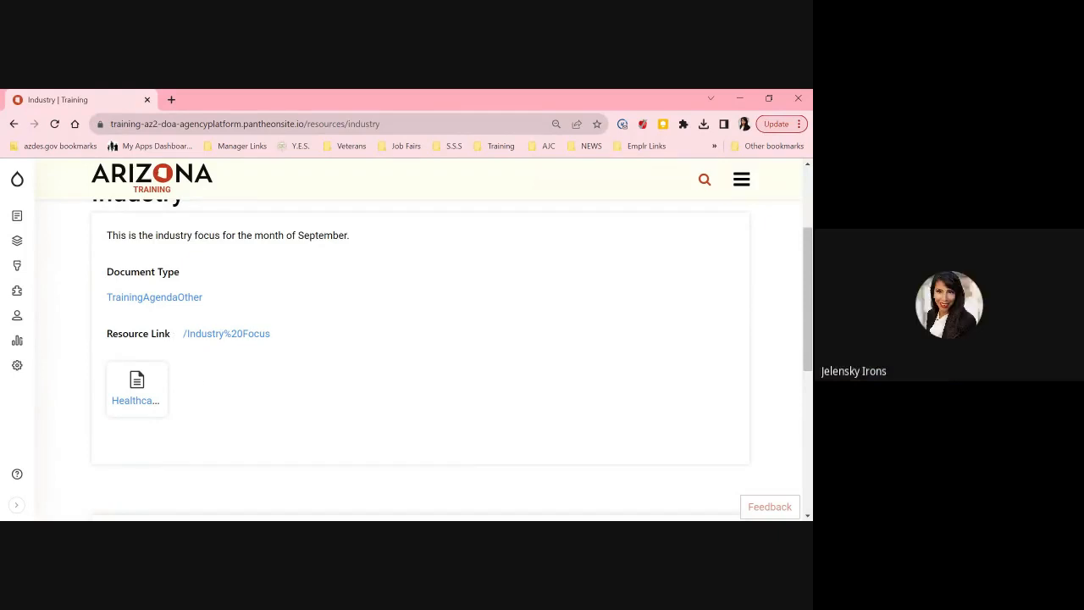
# Edit the Industry resource, clear its Resource Link and save the change.
pyautogui.moveTo(156, 334); pyautogui.dragTo(311, 327)
pyautogui.click(316, 343)
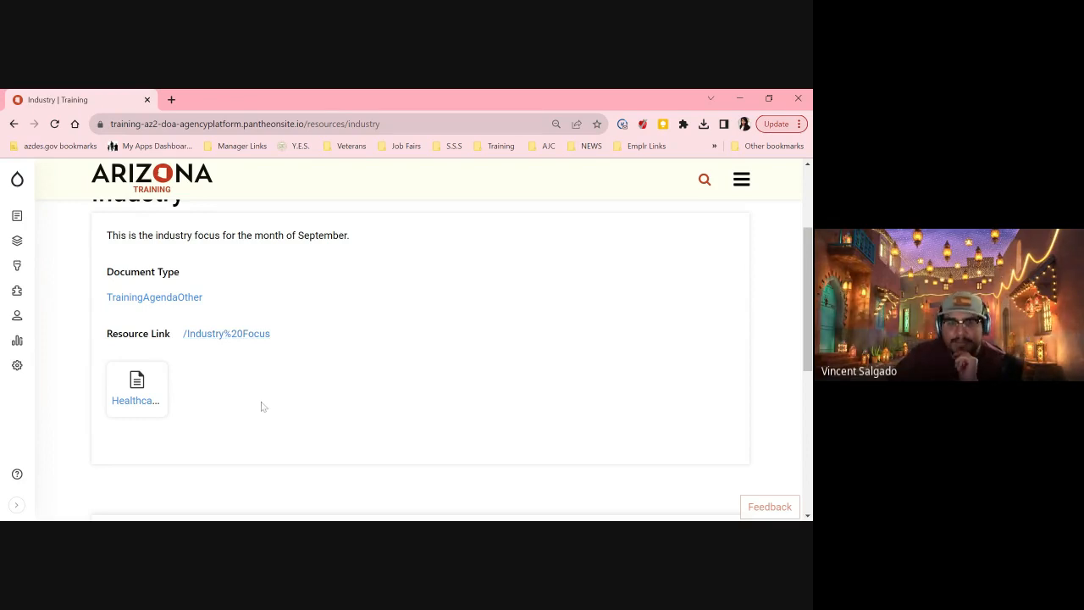
pyautogui.click(337, 244)
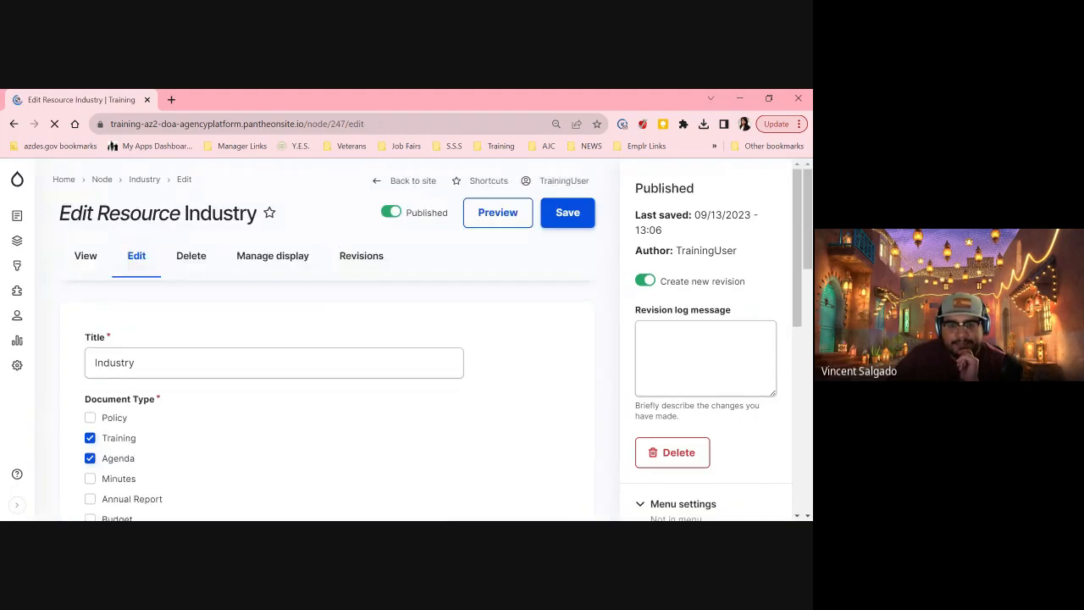
pyautogui.scroll(-4, 433, 323)
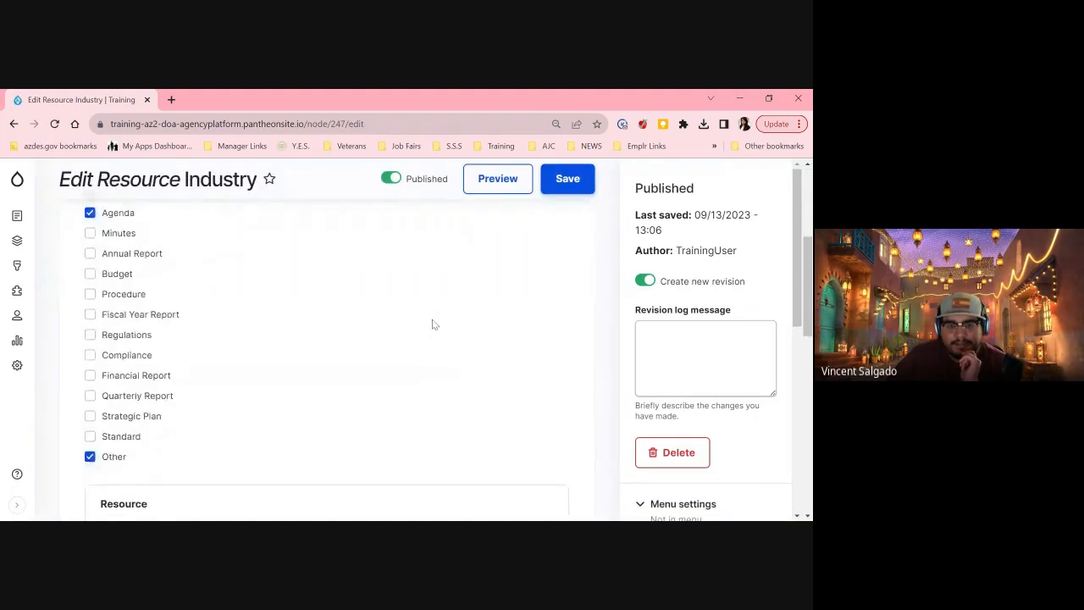
pyautogui.scroll(-3, 433, 324)
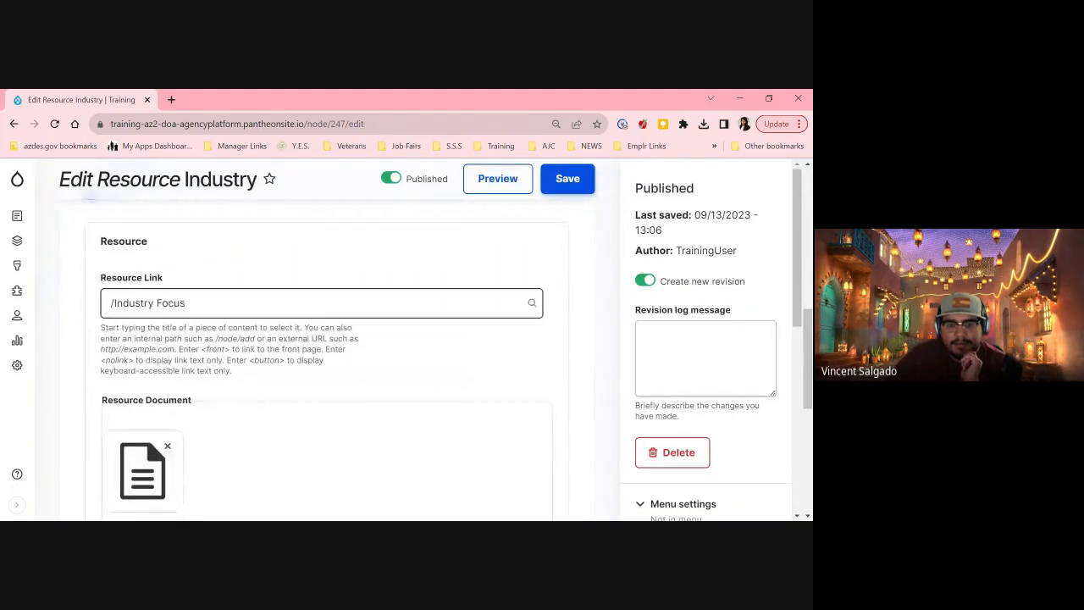
pyautogui.click(186, 303)
pyautogui.hotkey('ctrl', 'a')
pyautogui.press('BackSpace')
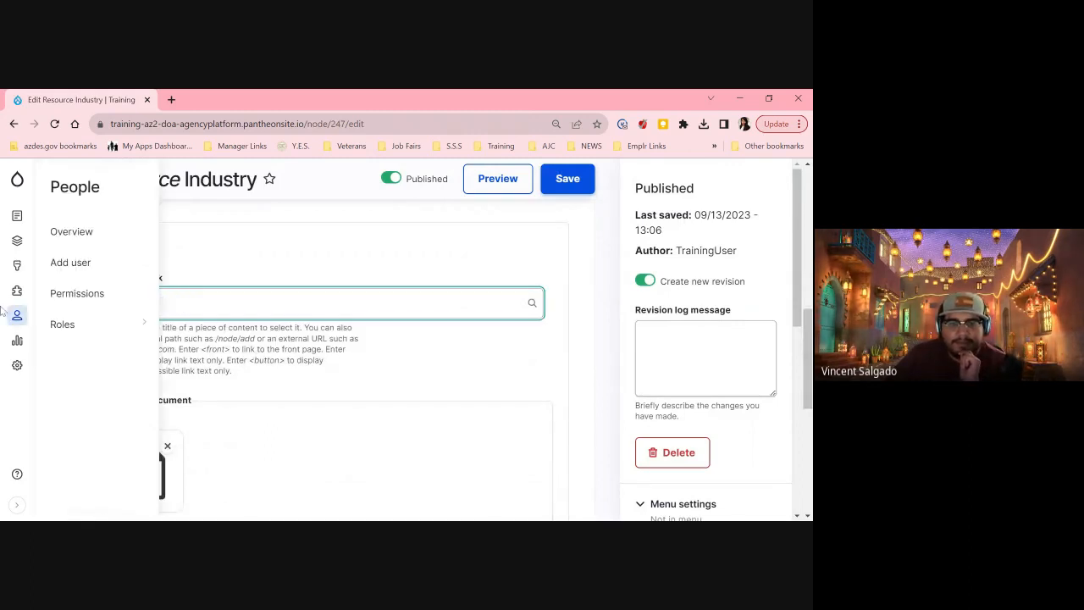
pyautogui.click(575, 185)
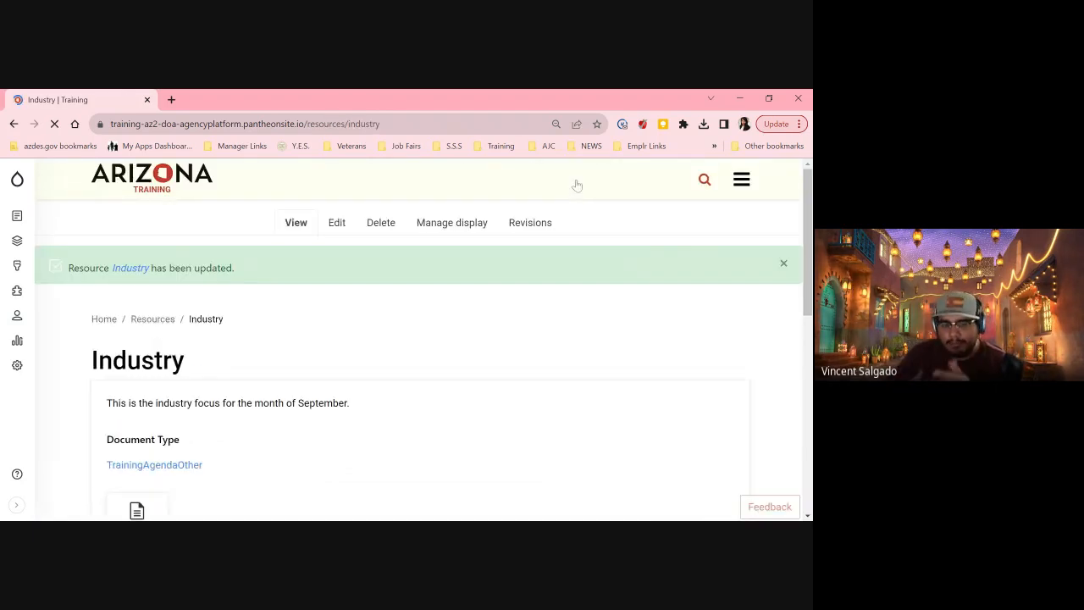
pyautogui.scroll(-2, 474, 415)
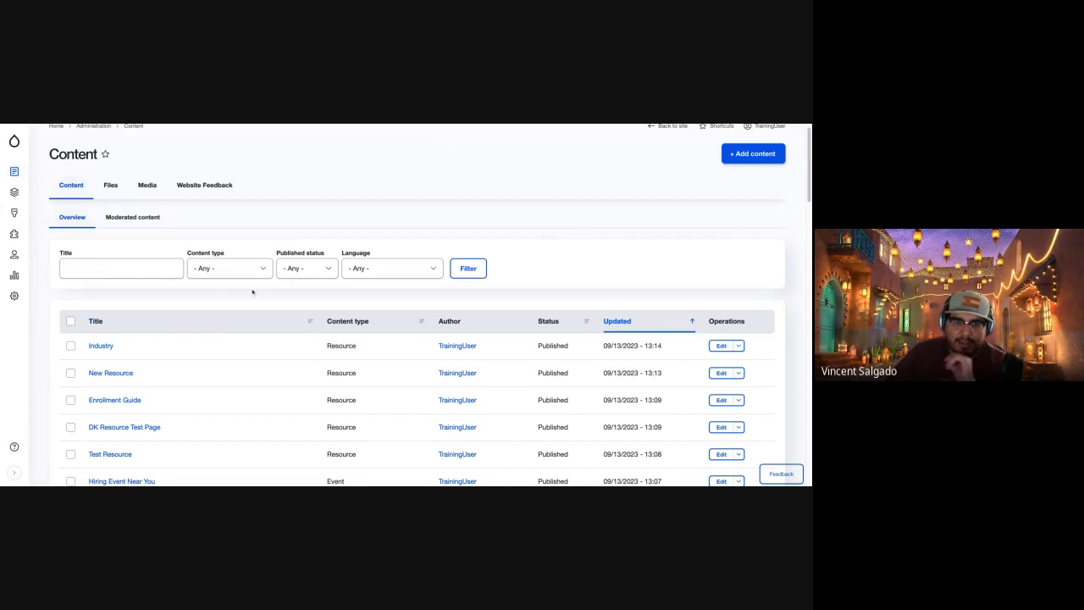
# View the Enrollment Guide resource from the content list and go to the site's Resources page.
pyautogui.scroll(-2, 157, 329)
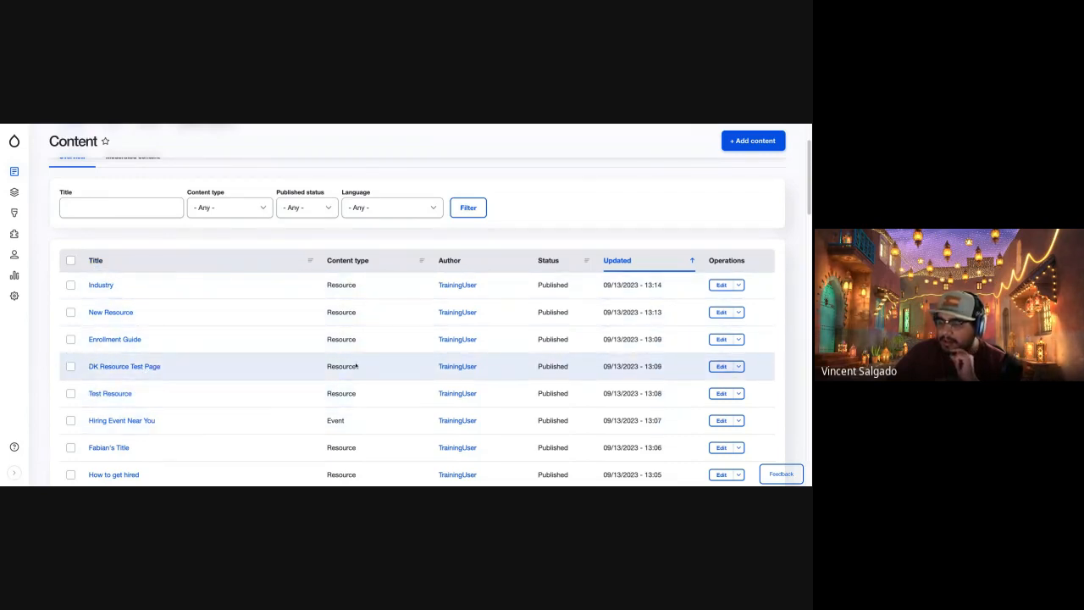
pyautogui.click(127, 342)
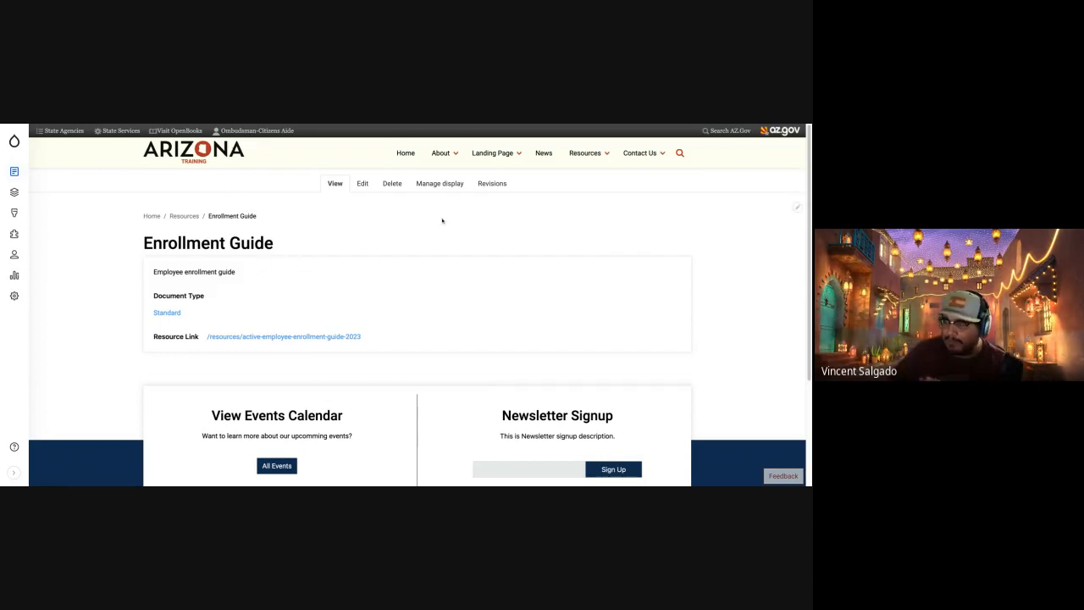
pyautogui.moveTo(586, 155)
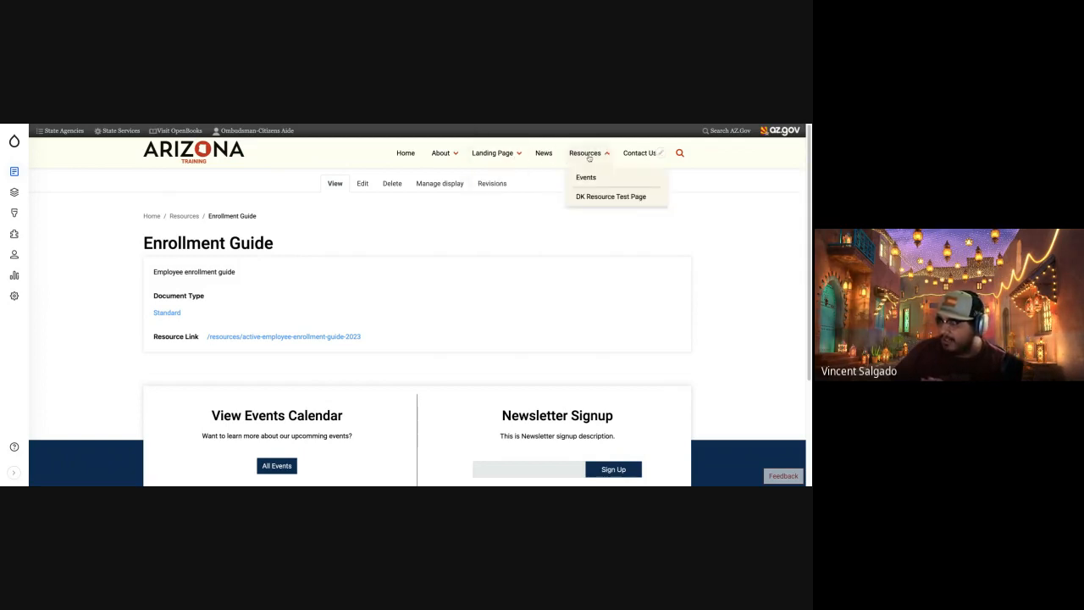
pyautogui.click(586, 153)
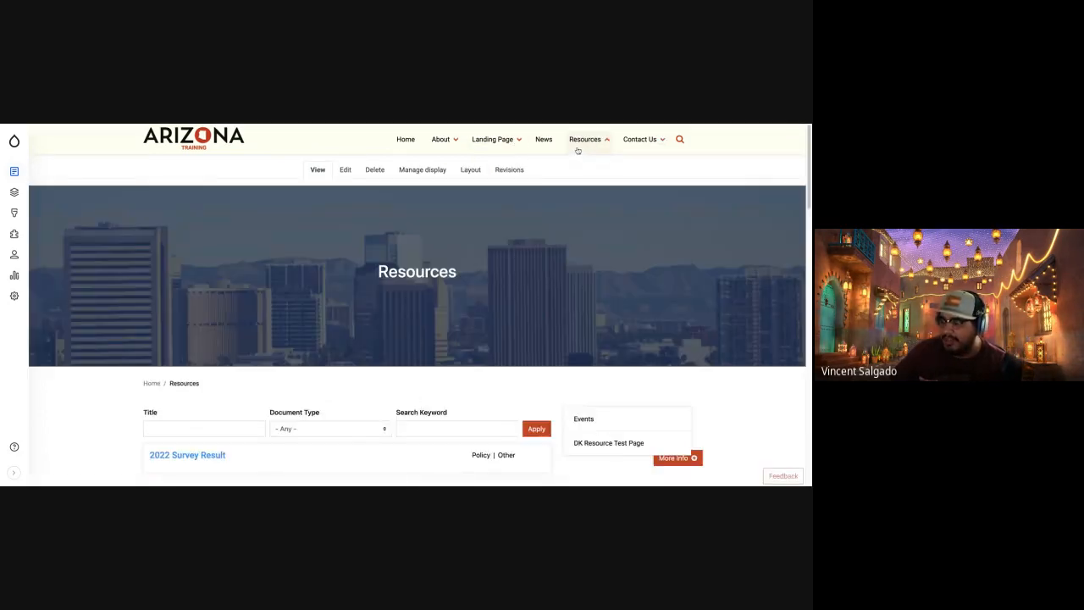
# Filter the Resources listing by the title "Enrol" and expand the additional information for Enrollment Guide.
pyautogui.scroll(-5, 254, 296)
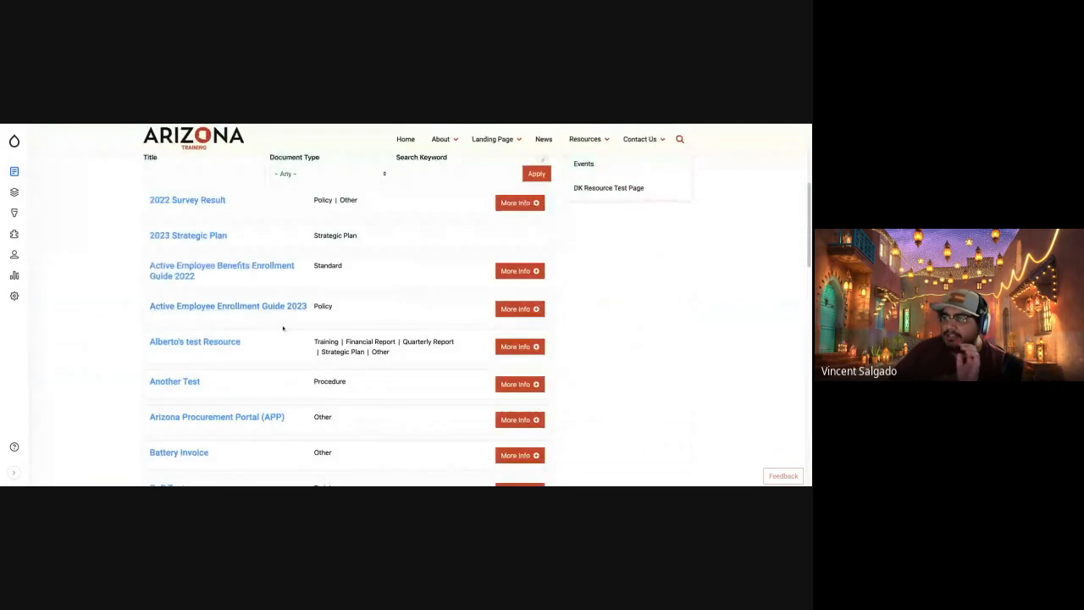
pyautogui.scroll(1, 281, 328)
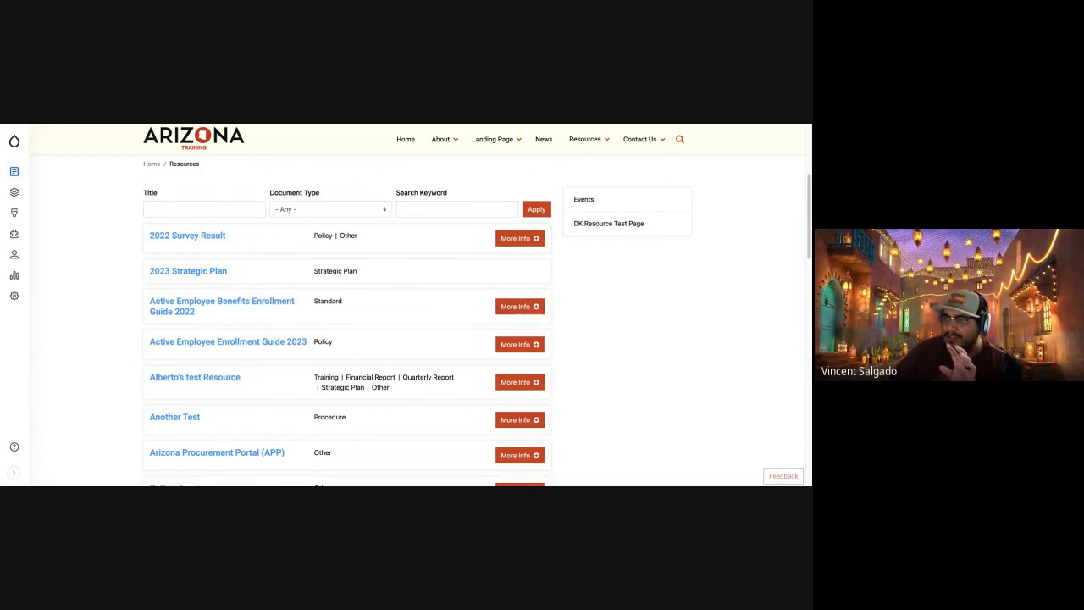
pyautogui.scroll(5, 273, 222)
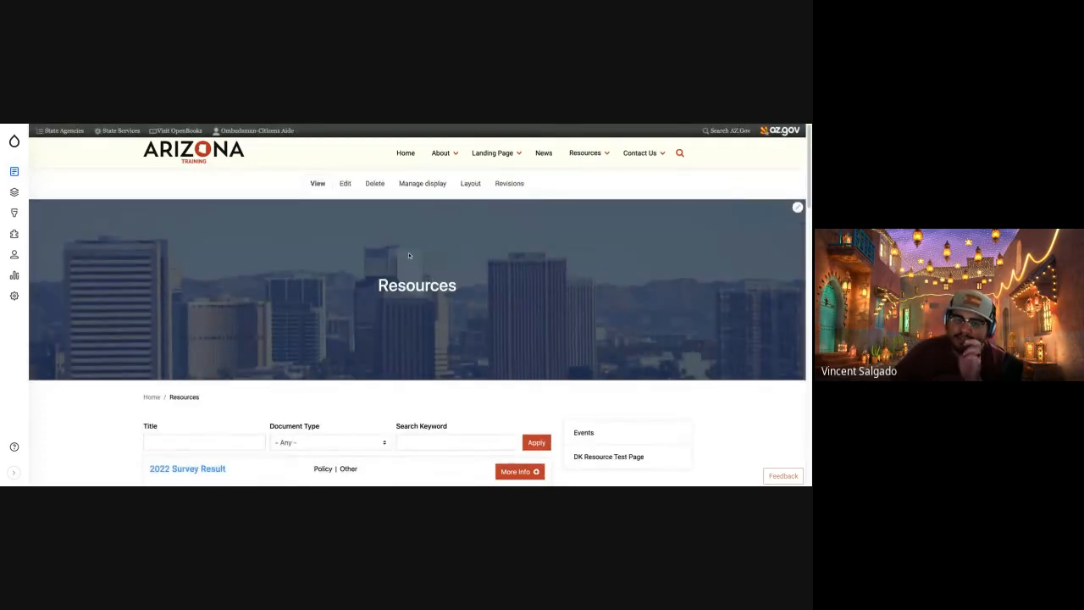
pyautogui.scroll(-4, 398, 279)
pyautogui.scroll(2, 381, 284)
pyautogui.click(204, 283)
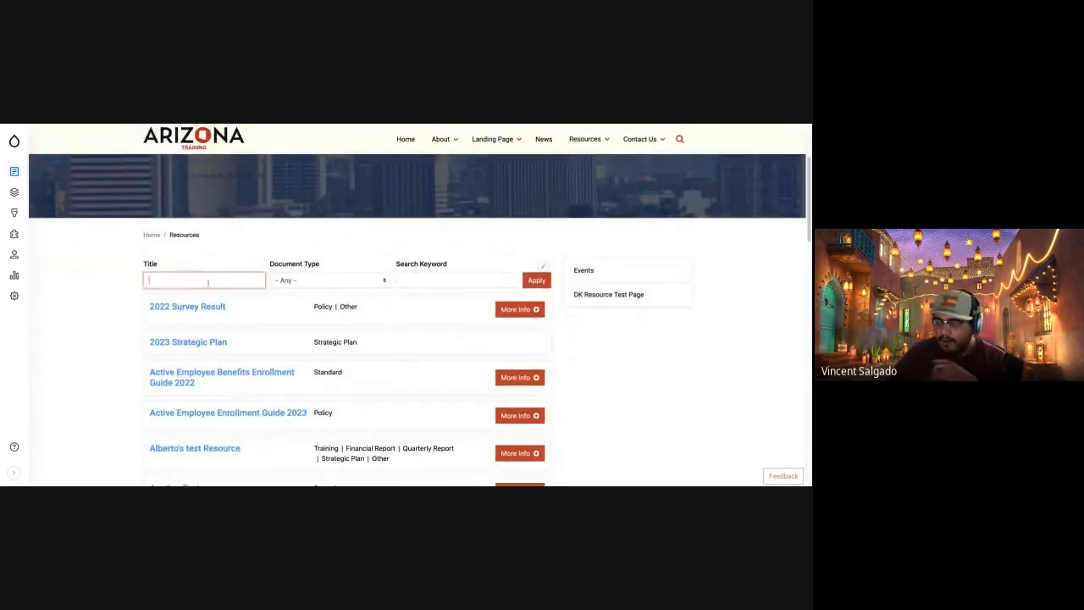
pyautogui.write('En')
pyautogui.write('rol')
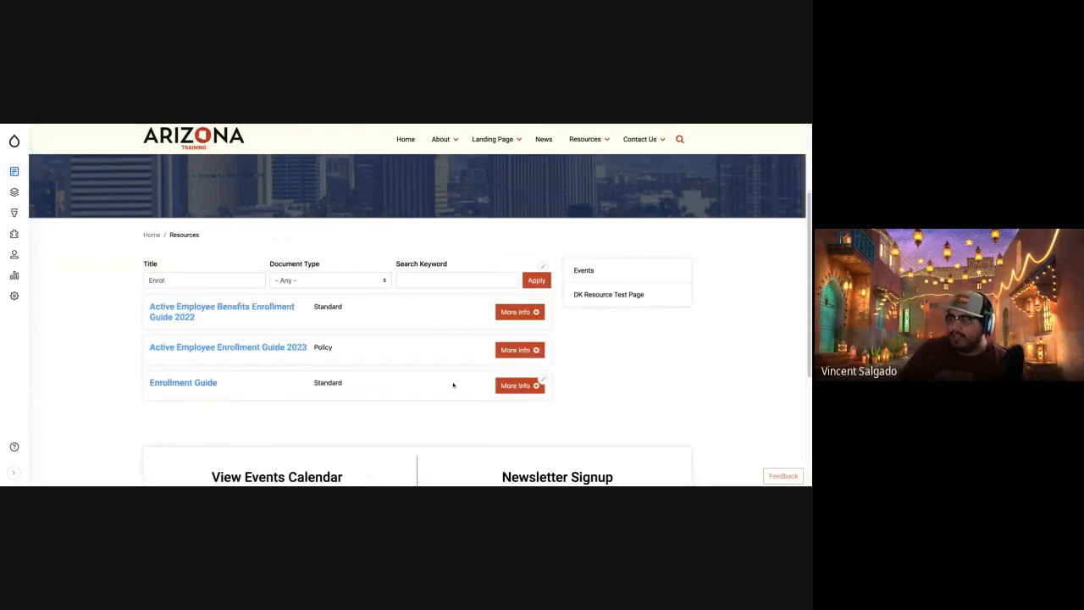
pyautogui.click(523, 388)
pyautogui.moveTo(150, 411); pyautogui.dragTo(232, 413)
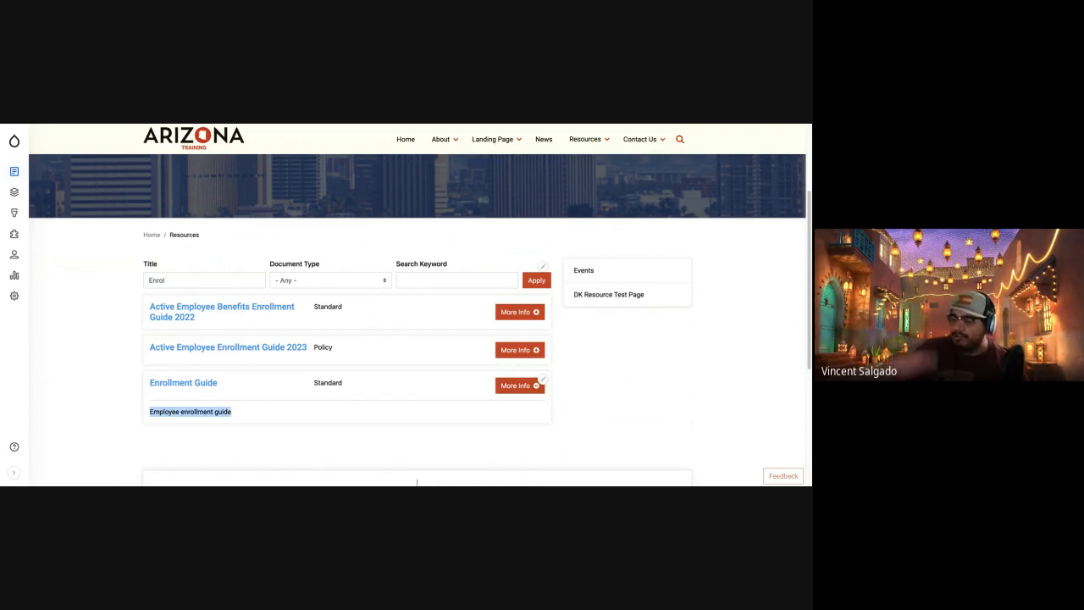
# Clear the title filter and search the resources by the keyword "Employee guide".
pyautogui.doubleClick(181, 282)
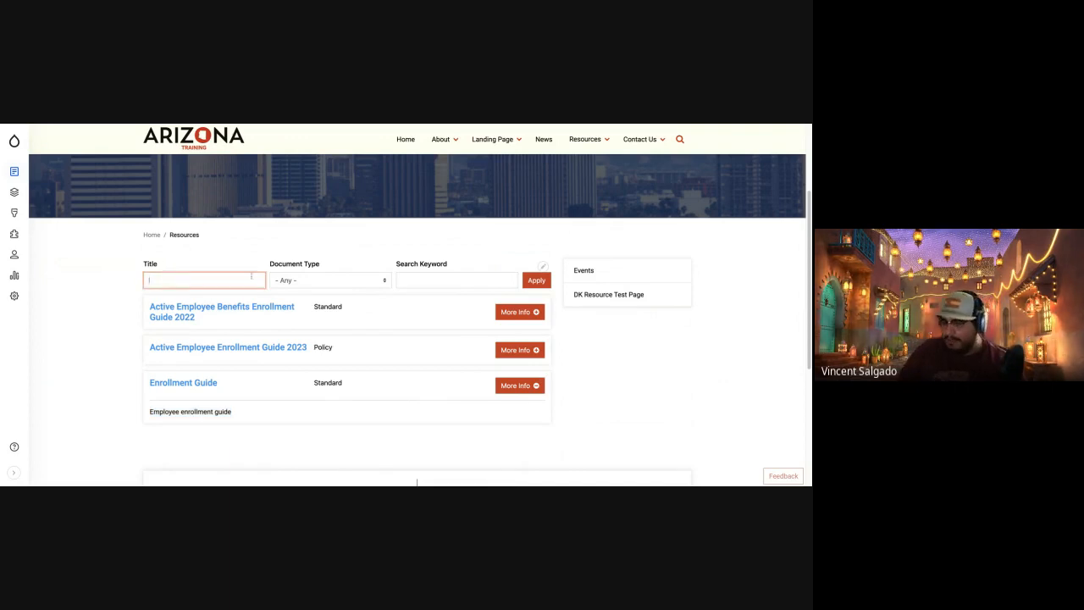
pyautogui.click(449, 278)
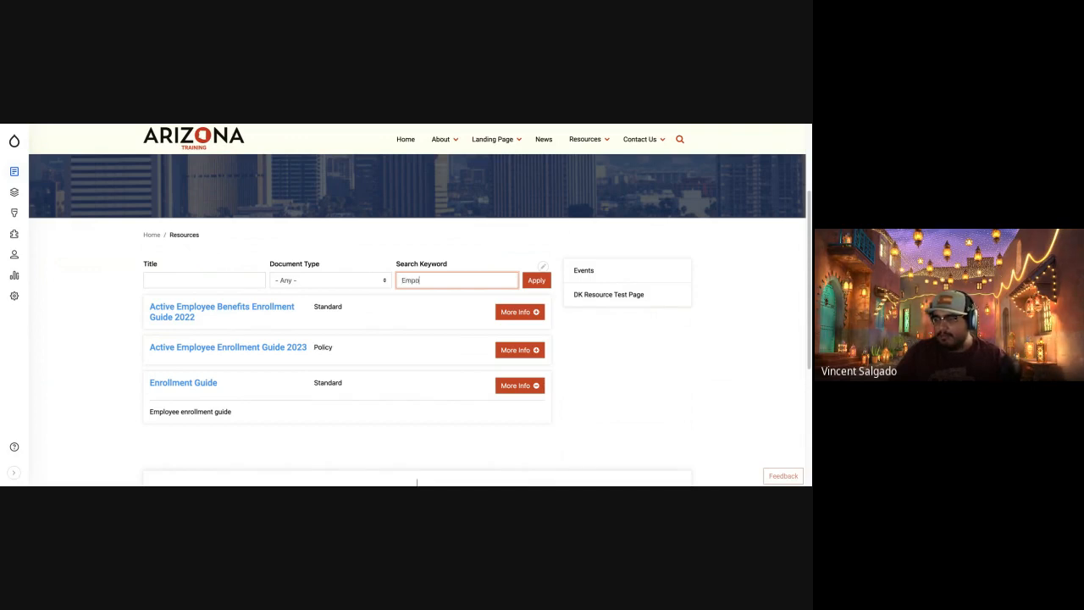
pyautogui.write('yee')
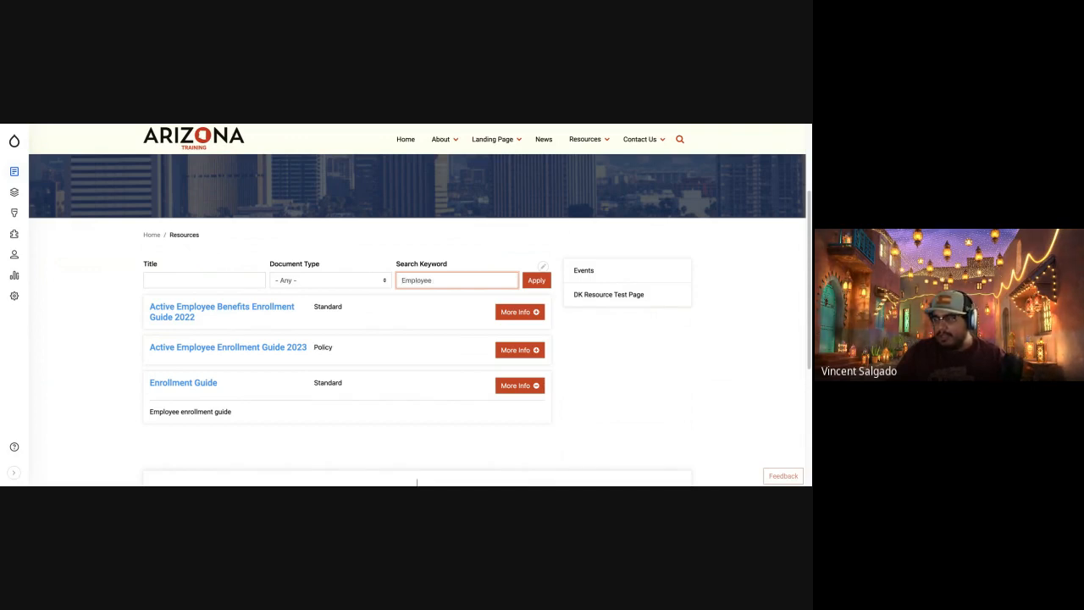
pyautogui.write(' guide')
pyautogui.press('Return')
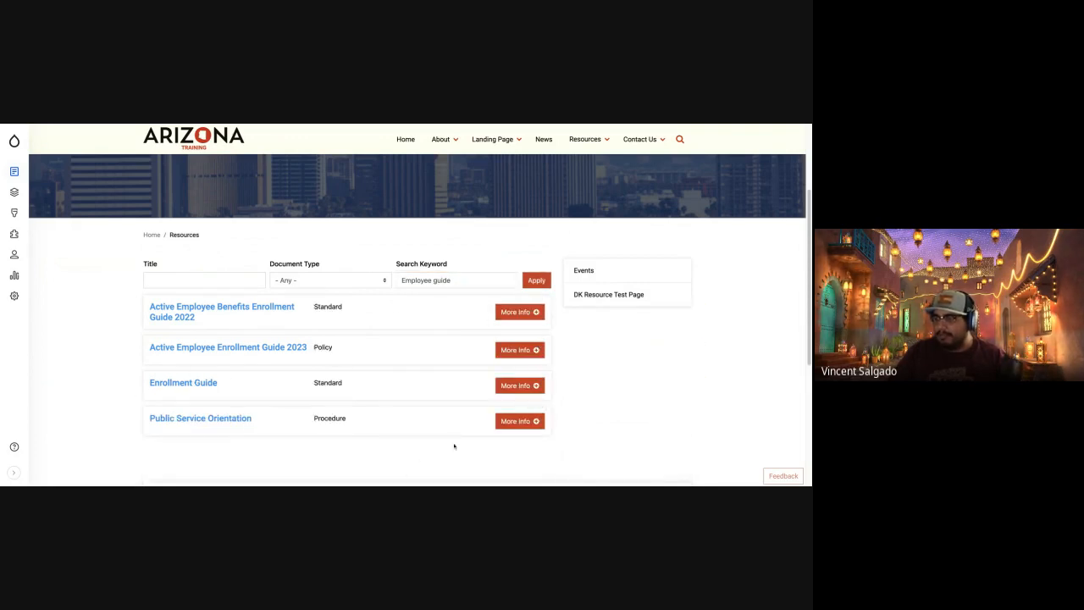
# Expand the details of Public Service Orientation and Active Employee Benefits Enrollment Guide 2022 and read their descriptions.
pyautogui.click(535, 421)
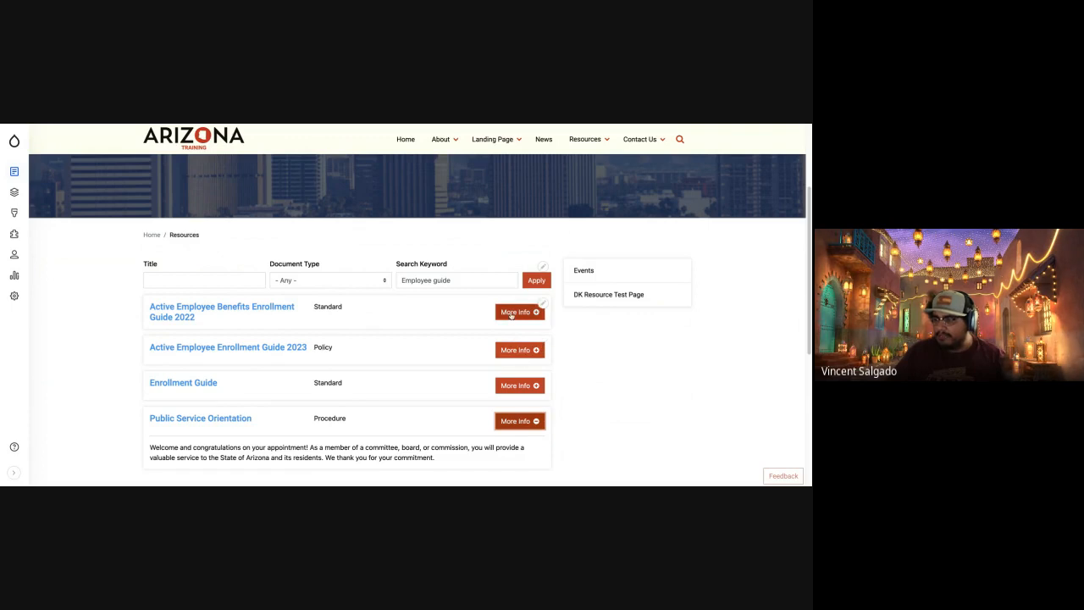
pyautogui.click(512, 314)
pyautogui.scroll(-1, 327, 375)
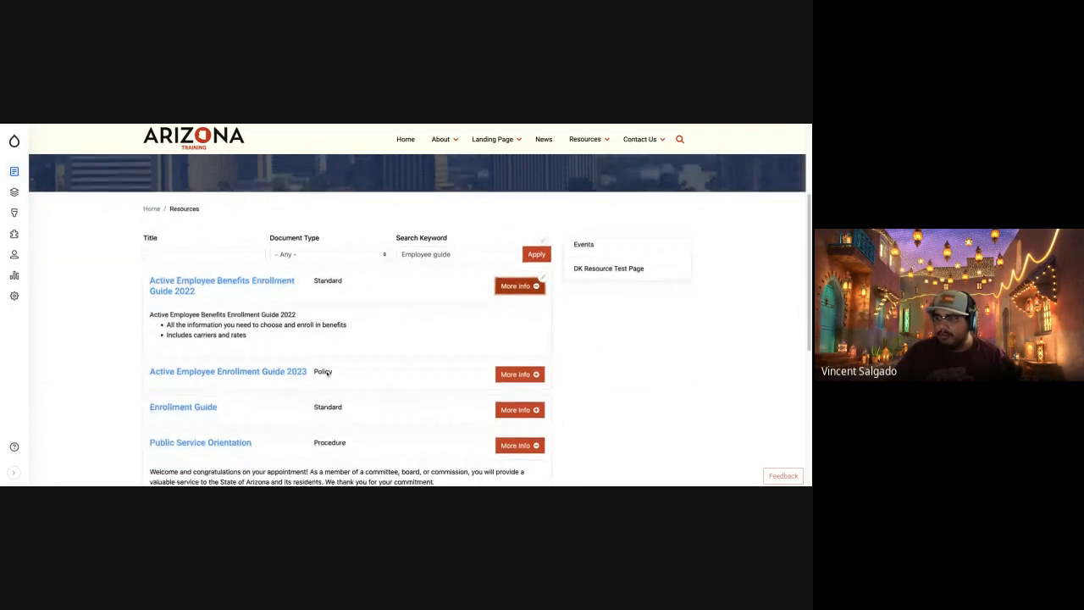
pyautogui.moveTo(170, 313); pyautogui.dragTo(283, 324)
pyautogui.click(289, 345)
pyautogui.scroll(-6, 300, 344)
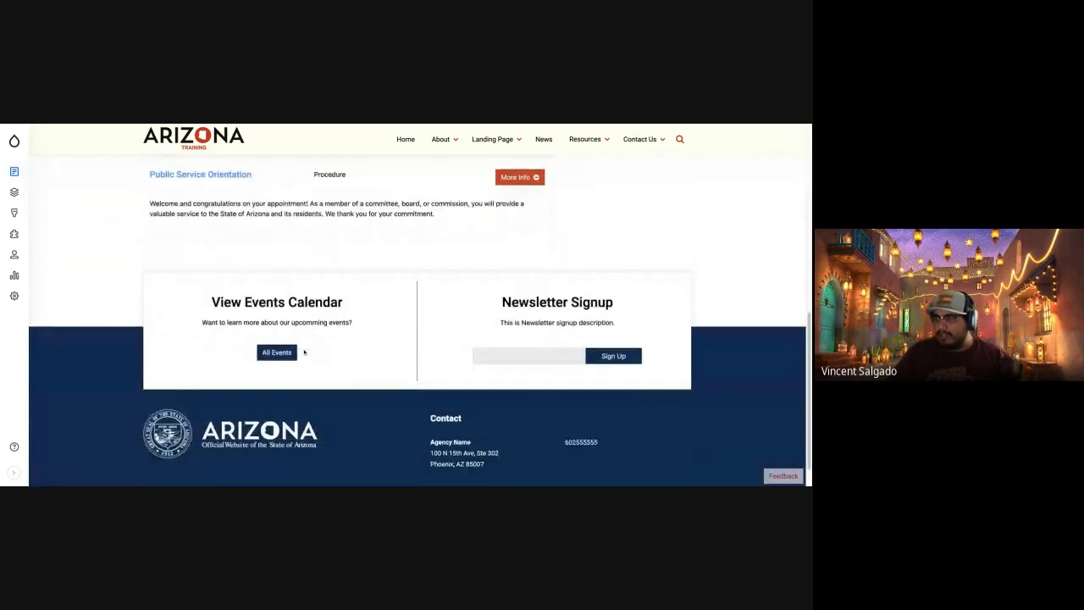
pyautogui.scroll(4, 314, 351)
pyautogui.scroll(-2, 323, 350)
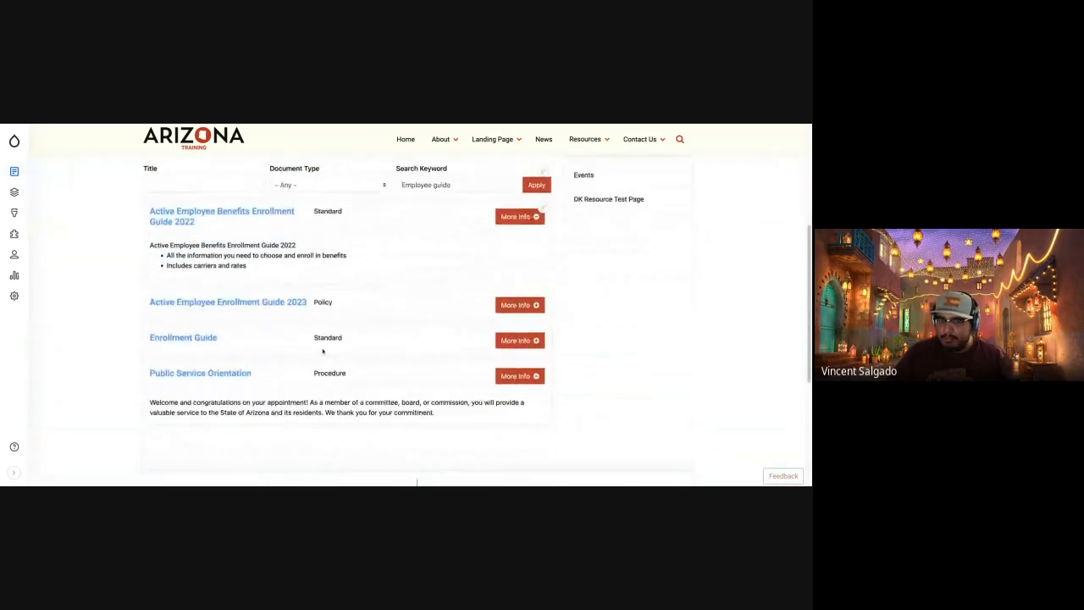
# Clear the search keyword and filter the Resources listing by the document type Procedure.
pyautogui.scroll(2, 323, 351)
pyautogui.tripleClick(485, 283)
pyautogui.press('BackSpace')
pyautogui.click(343, 284)
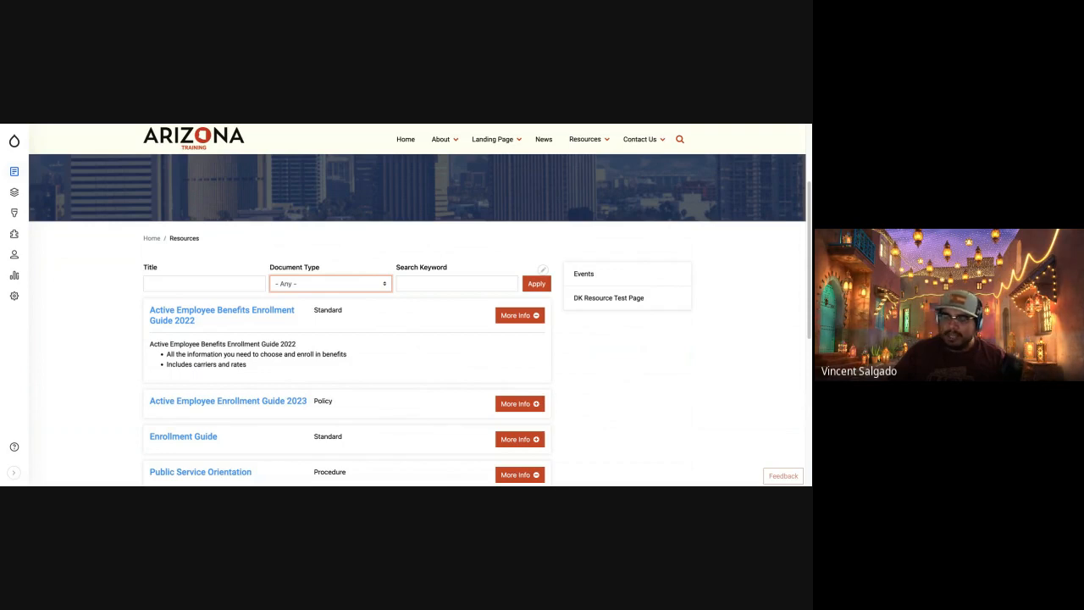
pyautogui.click(315, 368)
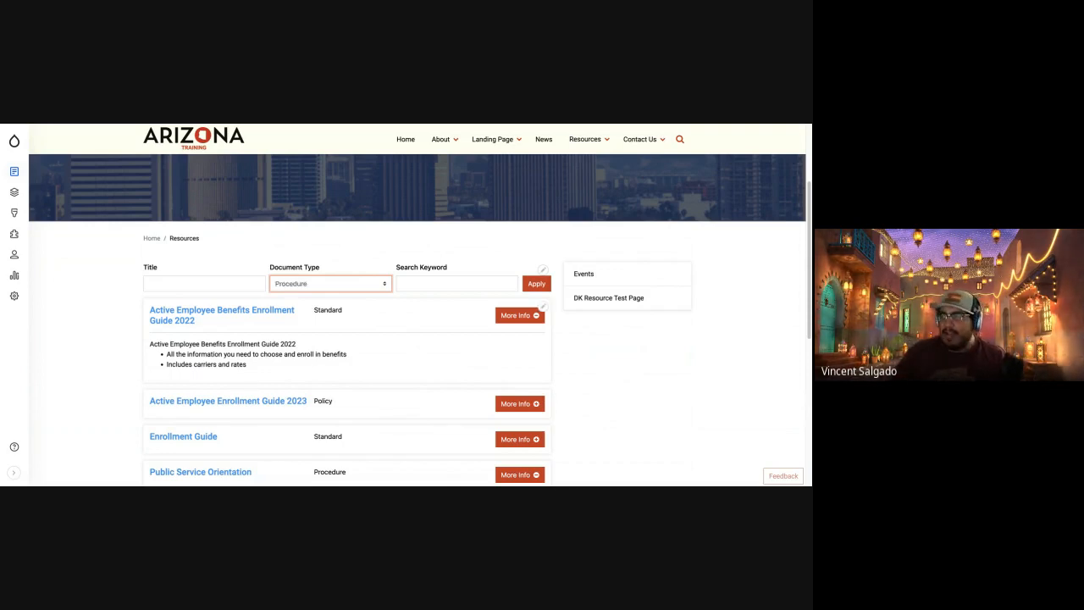
pyautogui.click(536, 283)
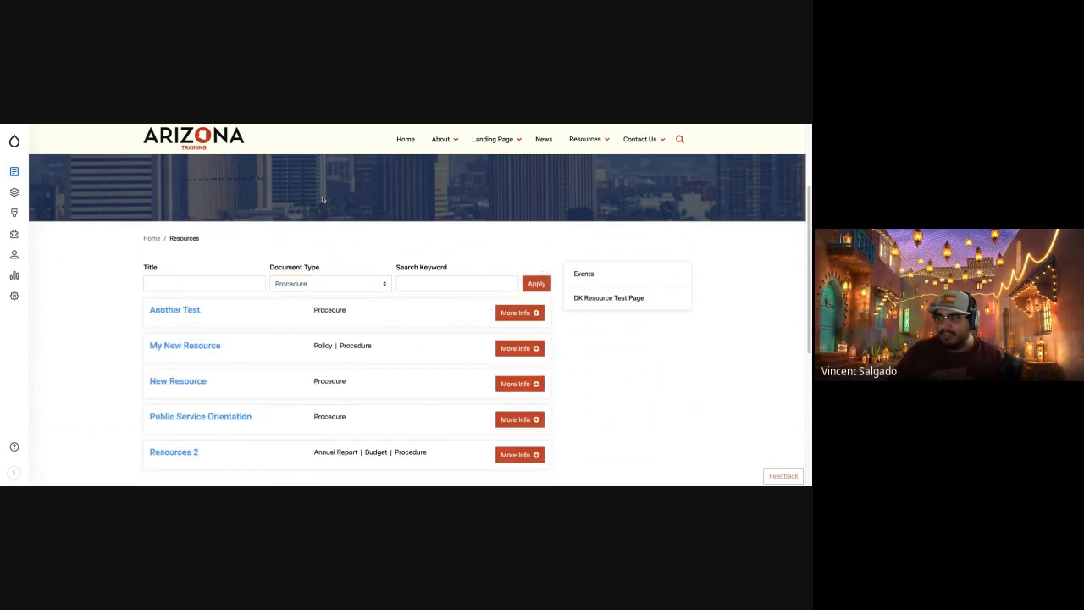
pyautogui.scroll(-5, 307, 456)
pyautogui.scroll(8, 257, 335)
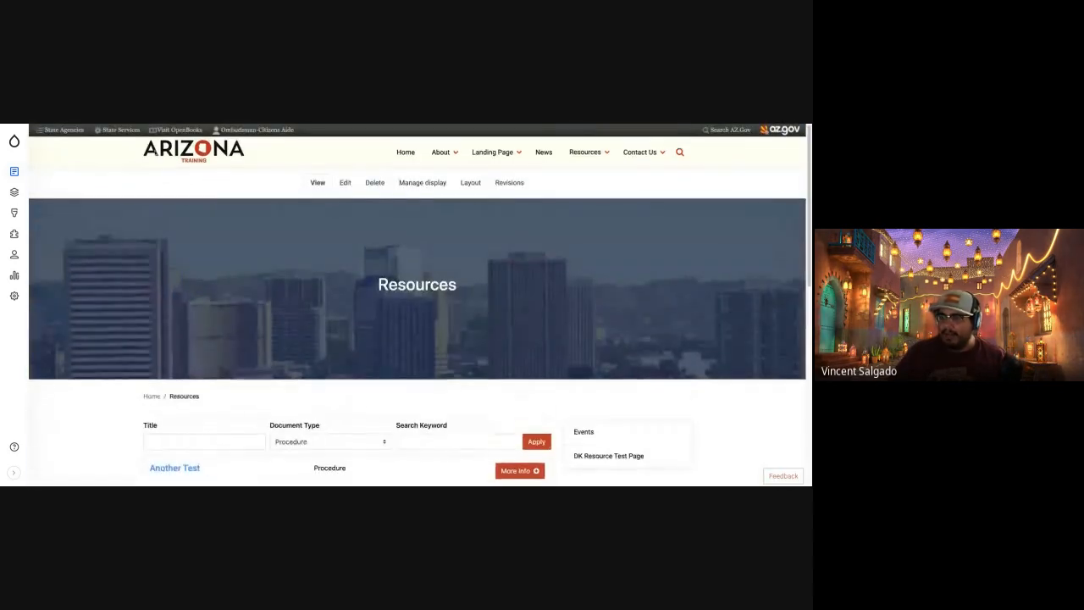
# Revisit the Enrollment Guide page and return to the Resources listing to review its entries.
pyautogui.click(128, 126)
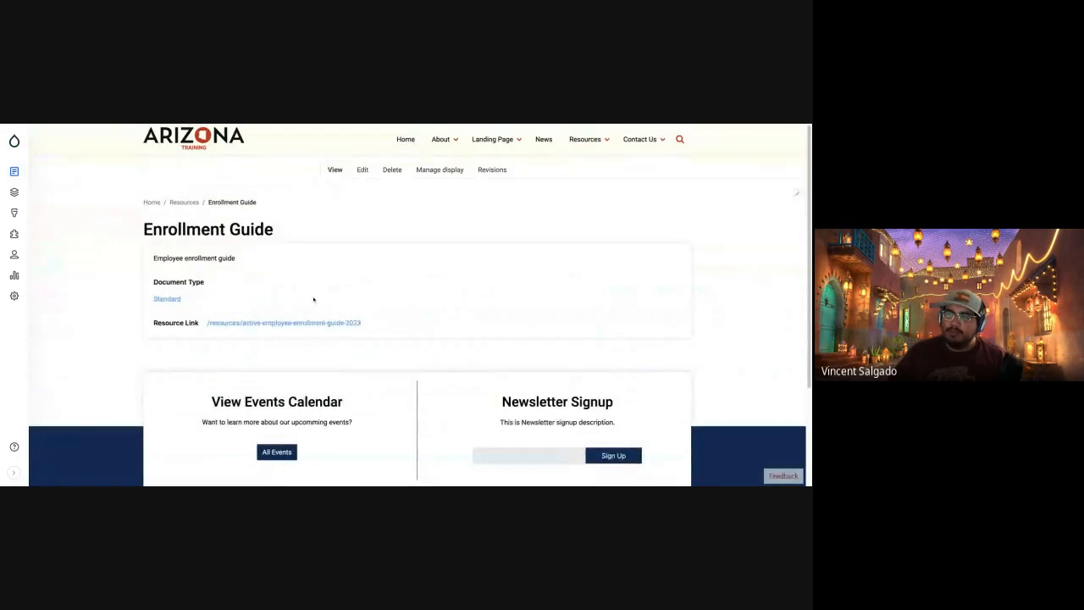
pyautogui.scroll(1, 307, 305)
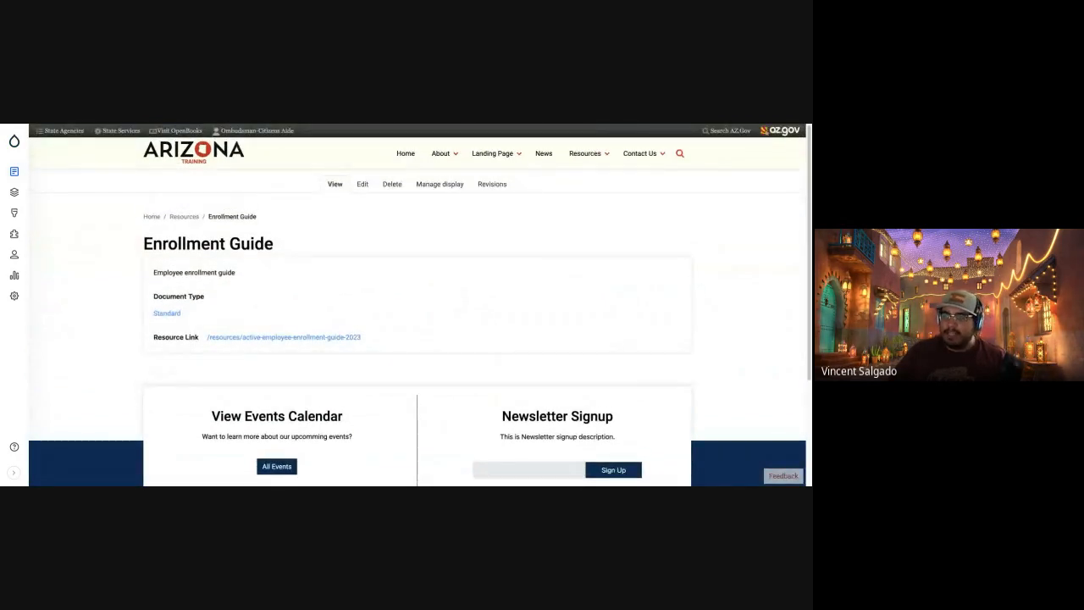
pyautogui.click(169, 125)
pyautogui.scroll(-1, 393, 321)
pyautogui.scroll(-3, 393, 320)
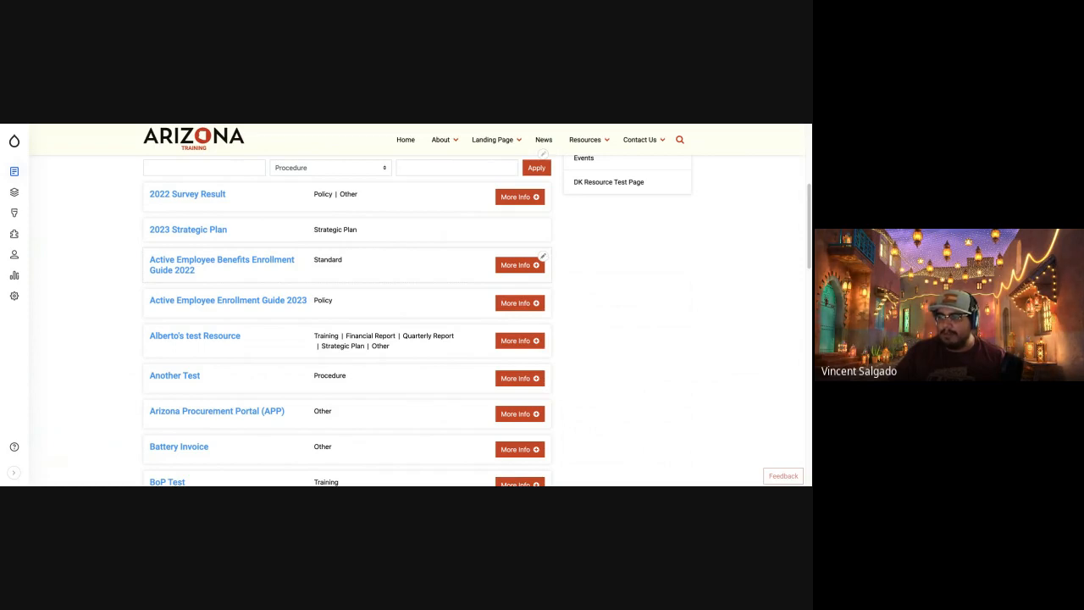
# Add the Financial Report document type to the Active Employee Benefits Enrollment Guide 2022 resource, save it, and check its entry in the listing.
pyautogui.click(543, 255)
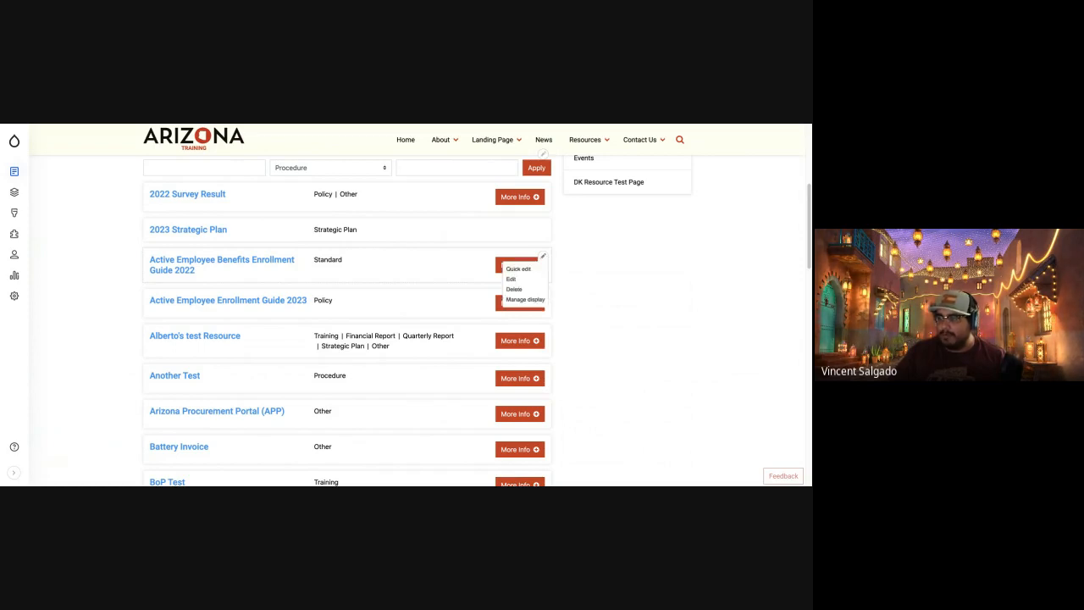
pyautogui.click(510, 278)
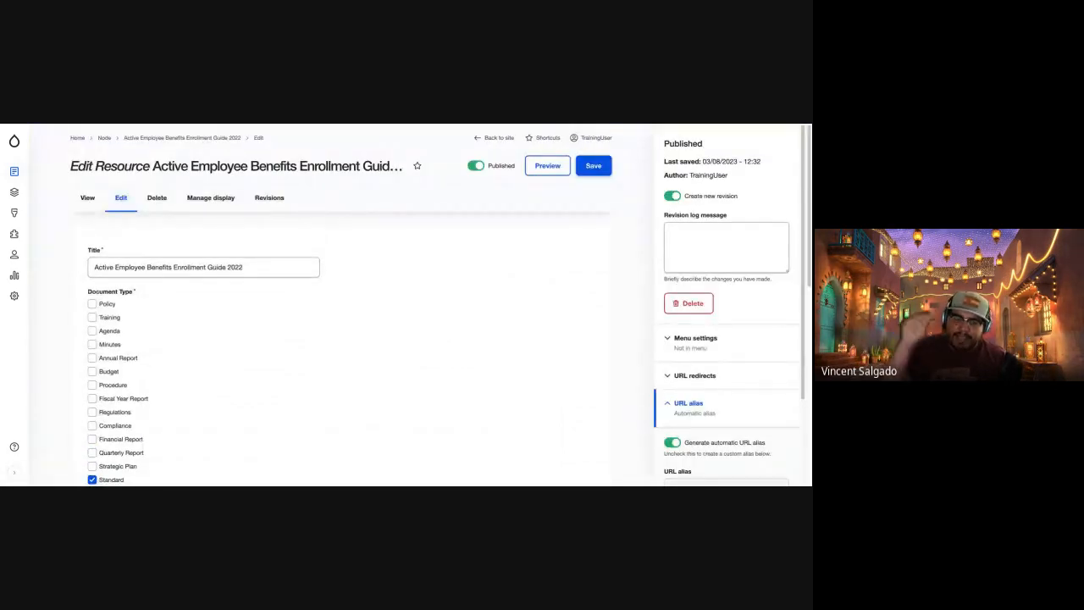
pyautogui.scroll(-1, 278, 343)
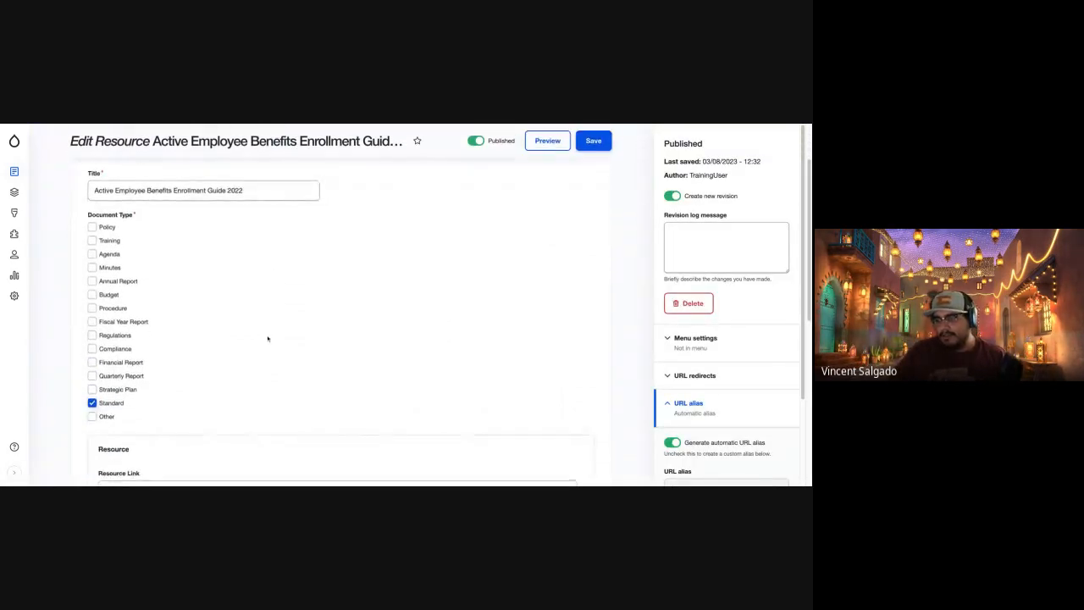
pyautogui.click(92, 364)
pyautogui.scroll(1, 448, 346)
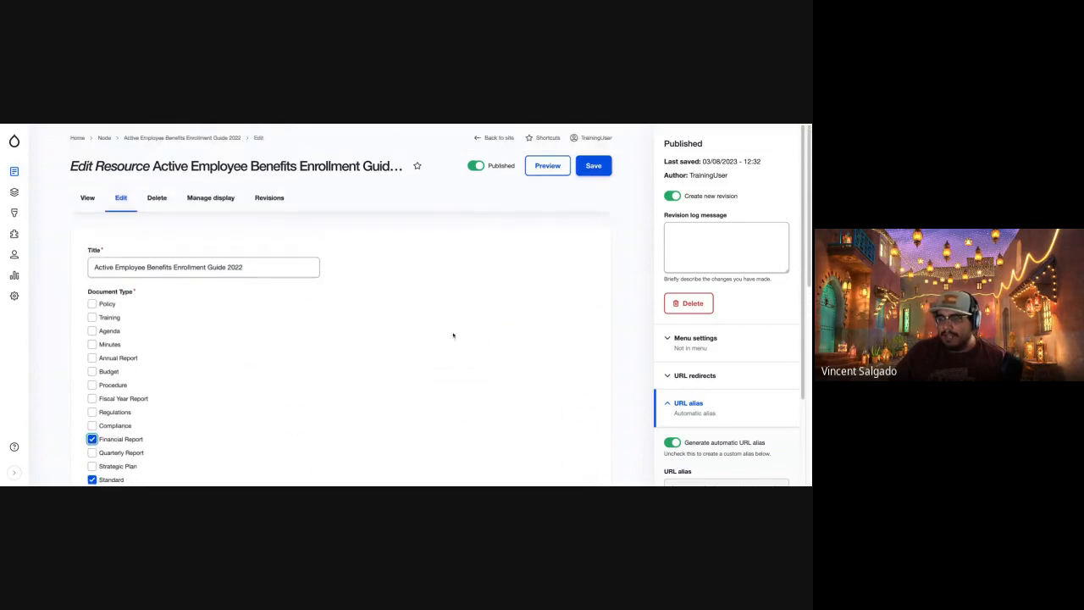
pyautogui.click(603, 169)
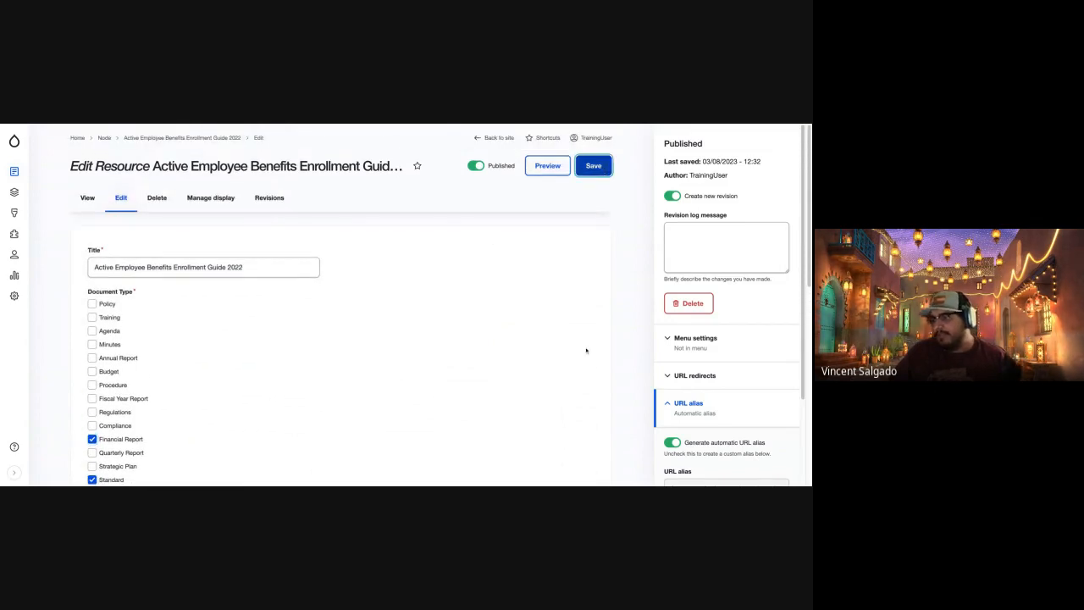
pyautogui.scroll(-5, 391, 390)
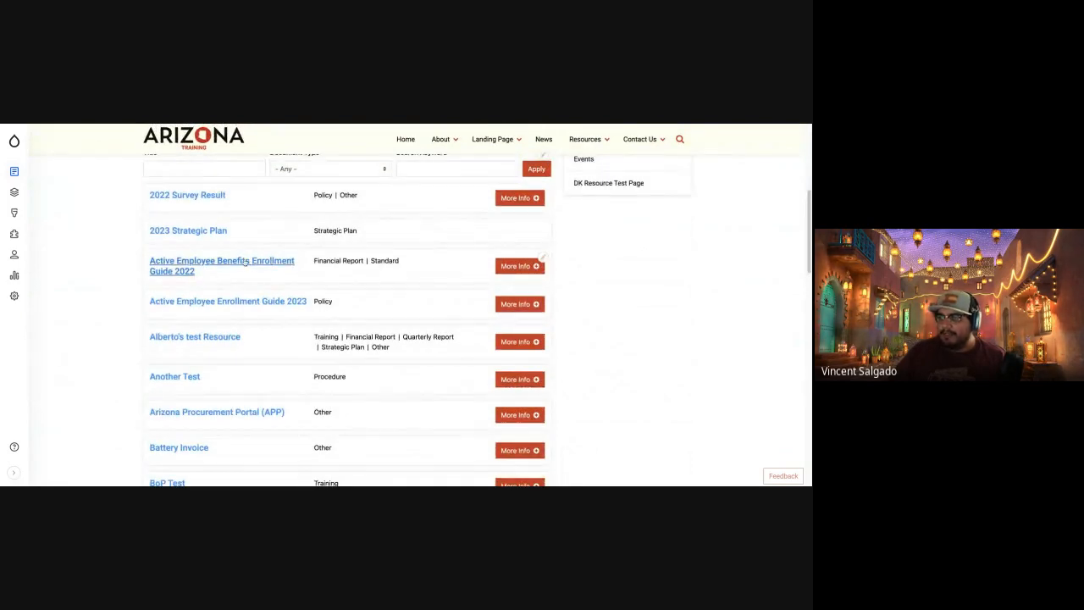
pyautogui.moveTo(318, 260); pyautogui.dragTo(381, 260)
pyautogui.click(396, 259)
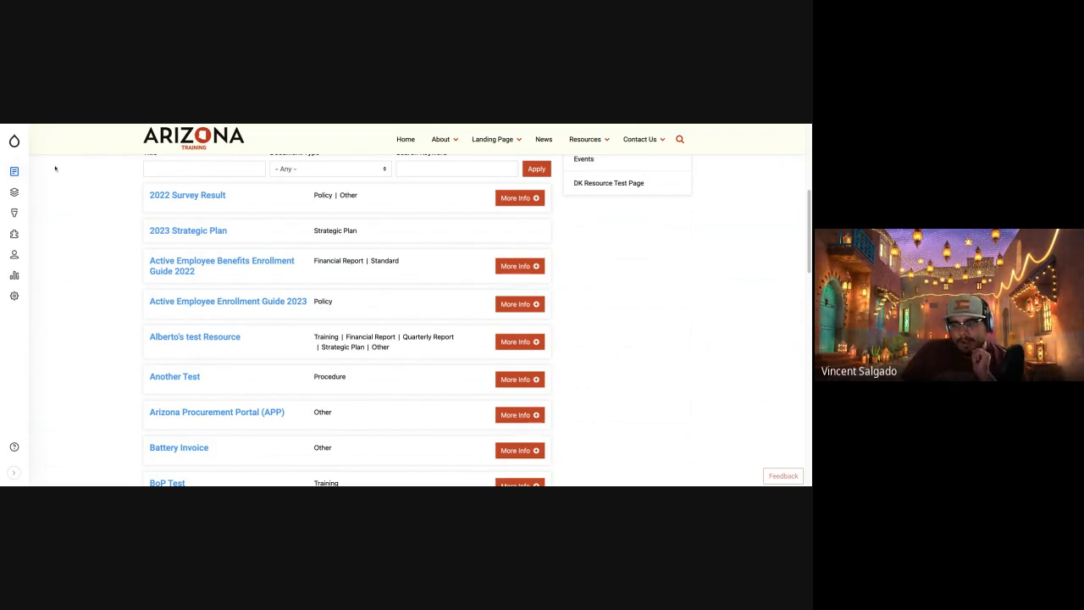
# Start a new Basic Page and title it "My Cool Page".
pyautogui.click(14, 171)
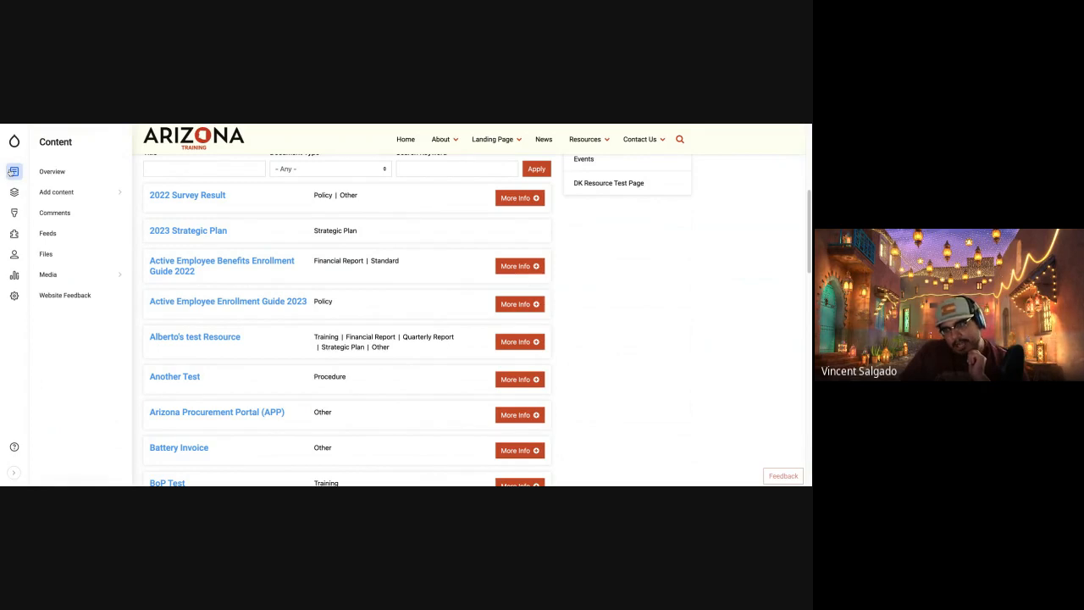
pyautogui.moveTo(110, 192)
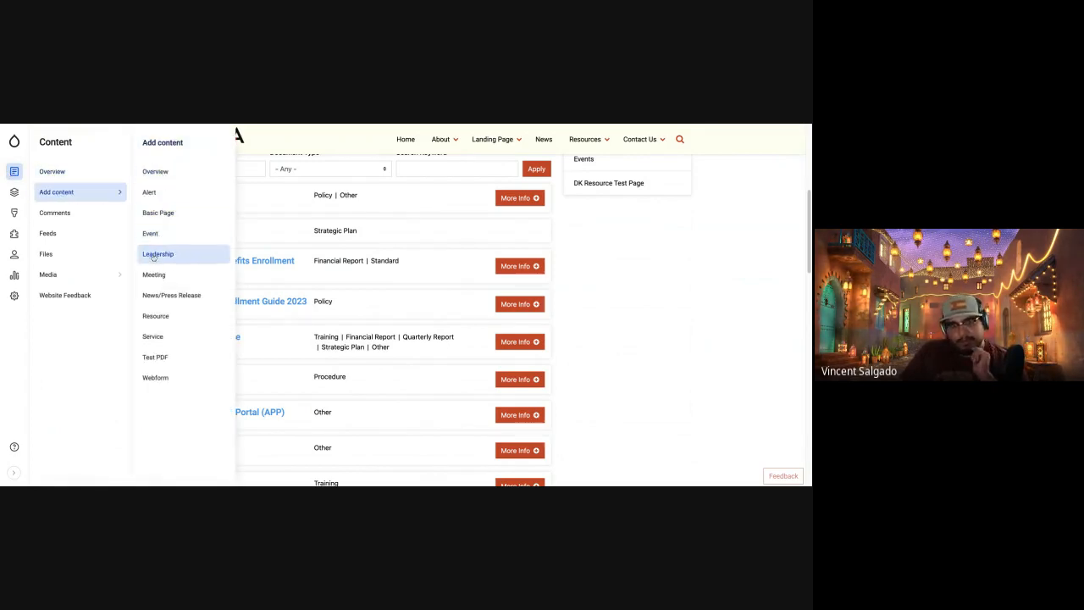
pyautogui.click(182, 216)
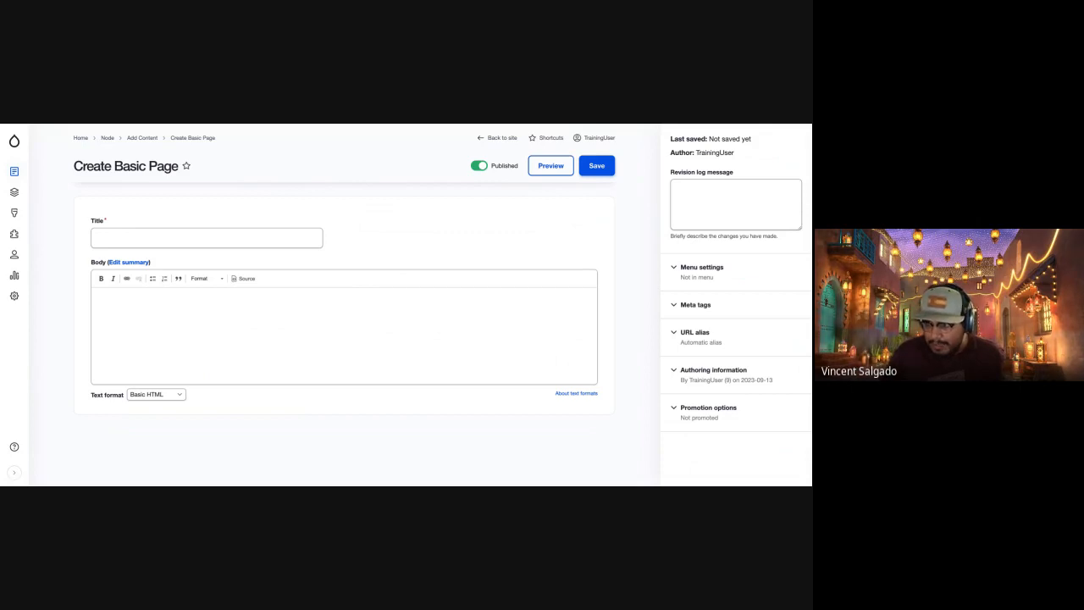
pyautogui.click(164, 237)
pyautogui.write('My Cool Page')
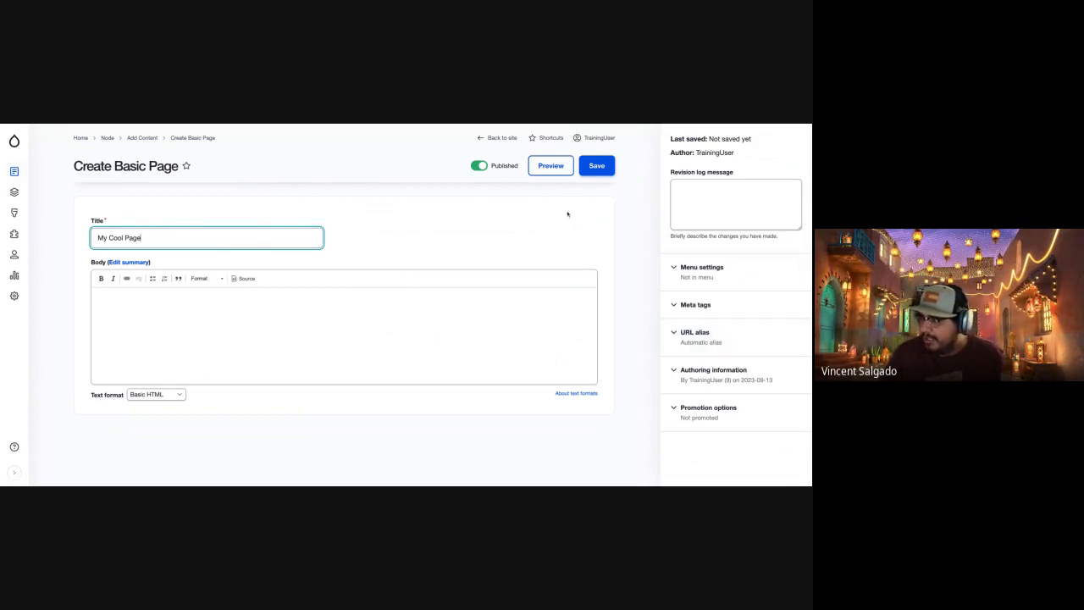
# Provide a menu link for the page titled "My Cool Page" under Main navigation and review its menu settings.
pyautogui.click(733, 280)
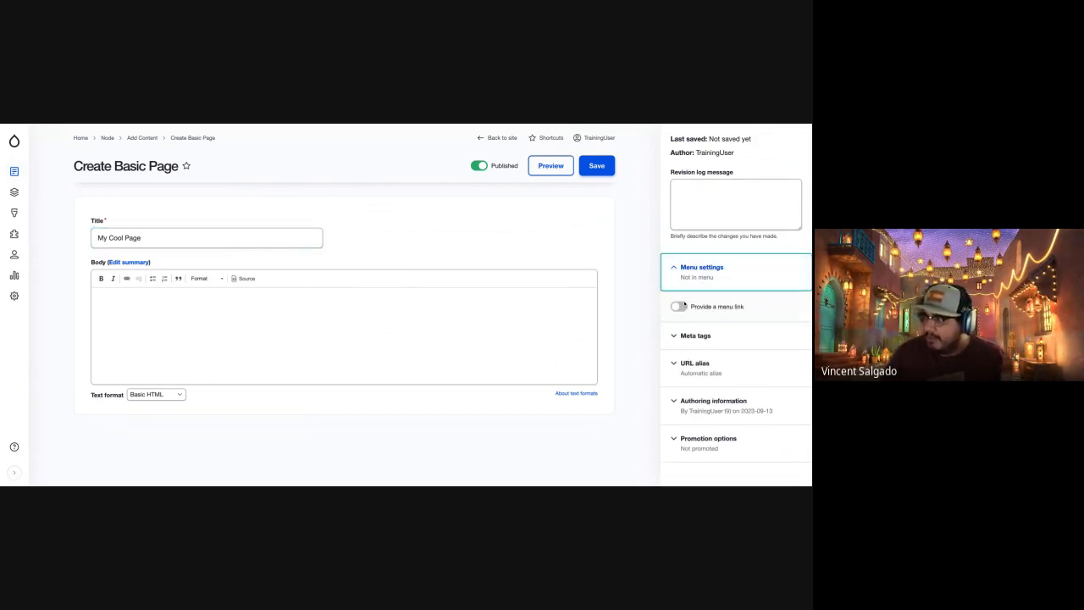
pyautogui.click(679, 308)
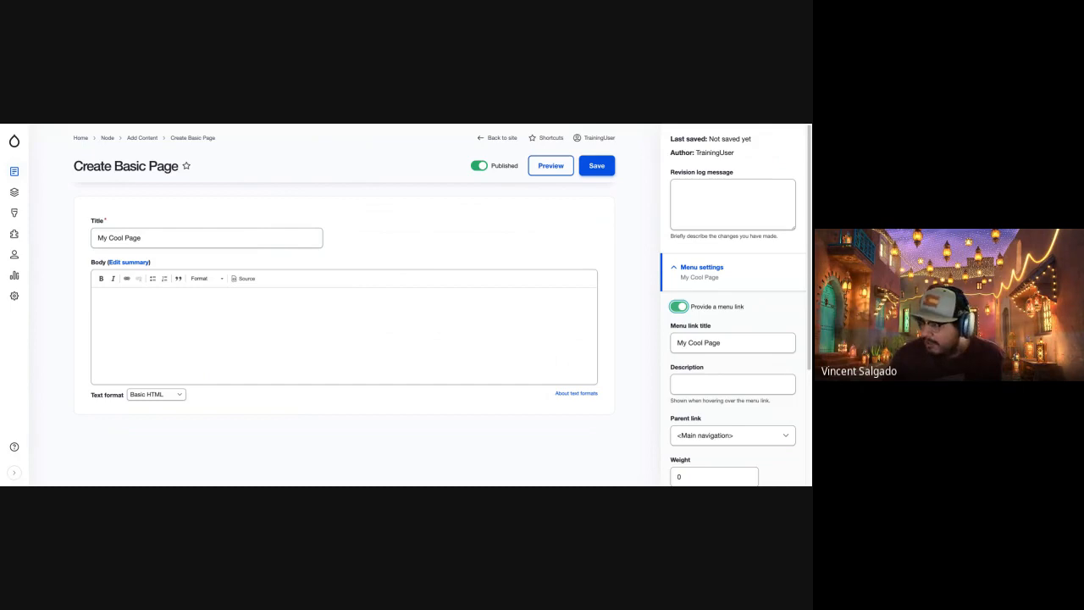
pyautogui.scroll(-1, 718, 366)
pyautogui.scroll(-1, 718, 366)
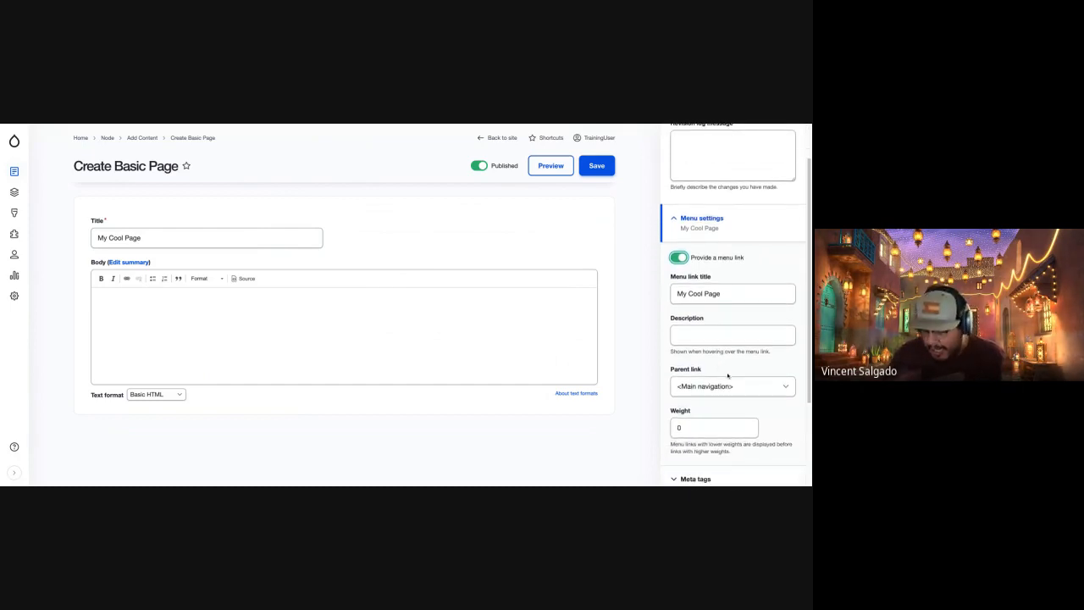
pyautogui.click(781, 339)
pyautogui.scroll(-2, 762, 347)
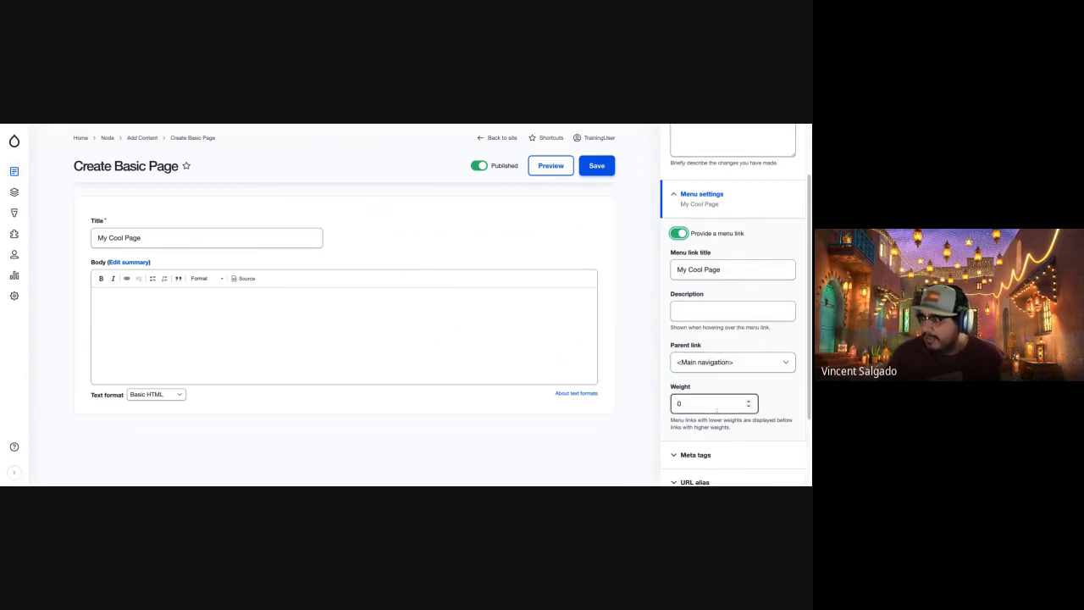
pyautogui.scroll(-1, 705, 405)
pyautogui.scroll(3, 706, 283)
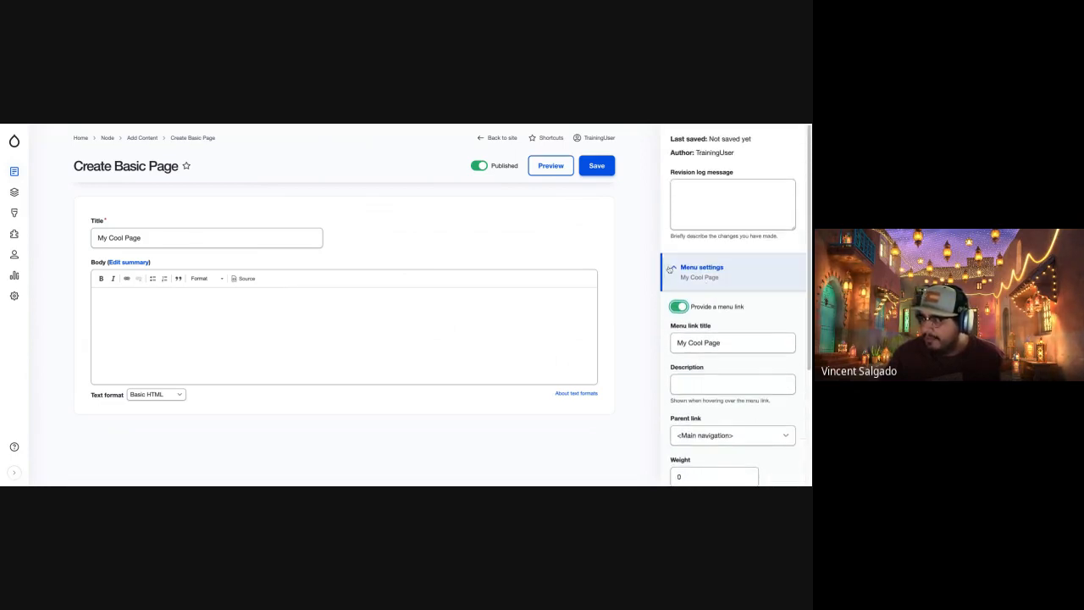
pyautogui.click(701, 266)
# Leave the body empty, save the new Basic Page as published, and check its heading.
pyautogui.click(310, 245)
pyautogui.click(378, 315)
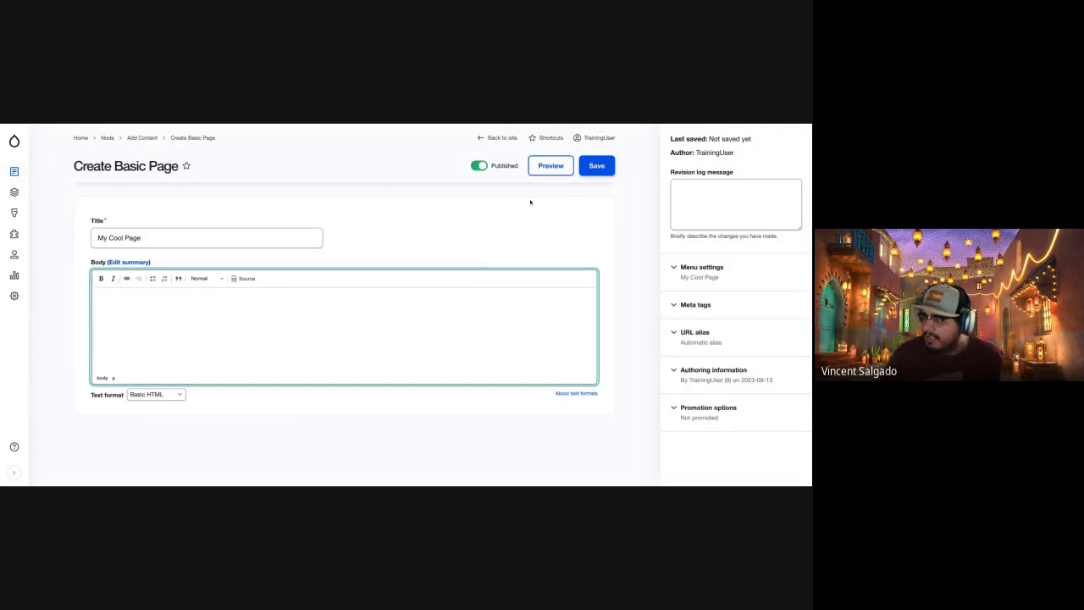
pyautogui.click(598, 168)
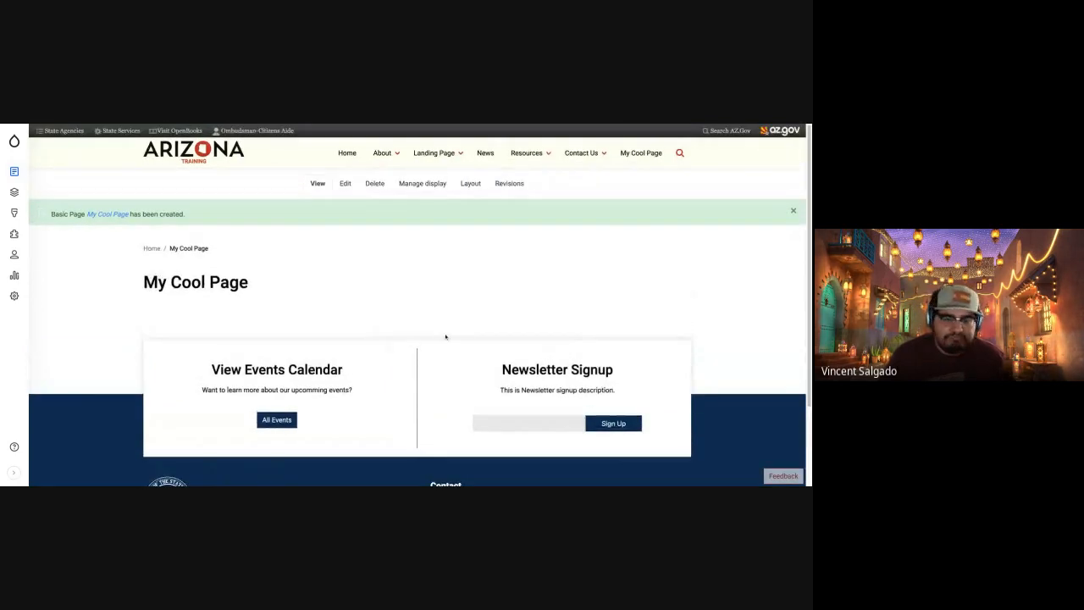
pyautogui.moveTo(144, 282); pyautogui.dragTo(296, 273)
pyautogui.click(260, 258)
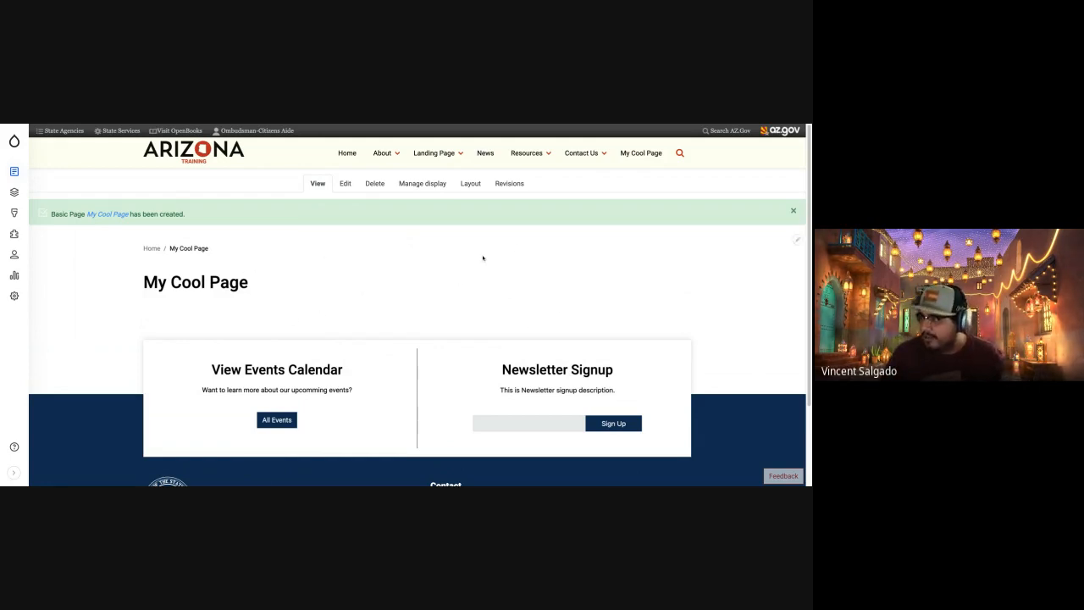
# Open the layout editor for My Cool Page and examine its three sections and their block placeholders.
pyautogui.moveTo(610, 162)
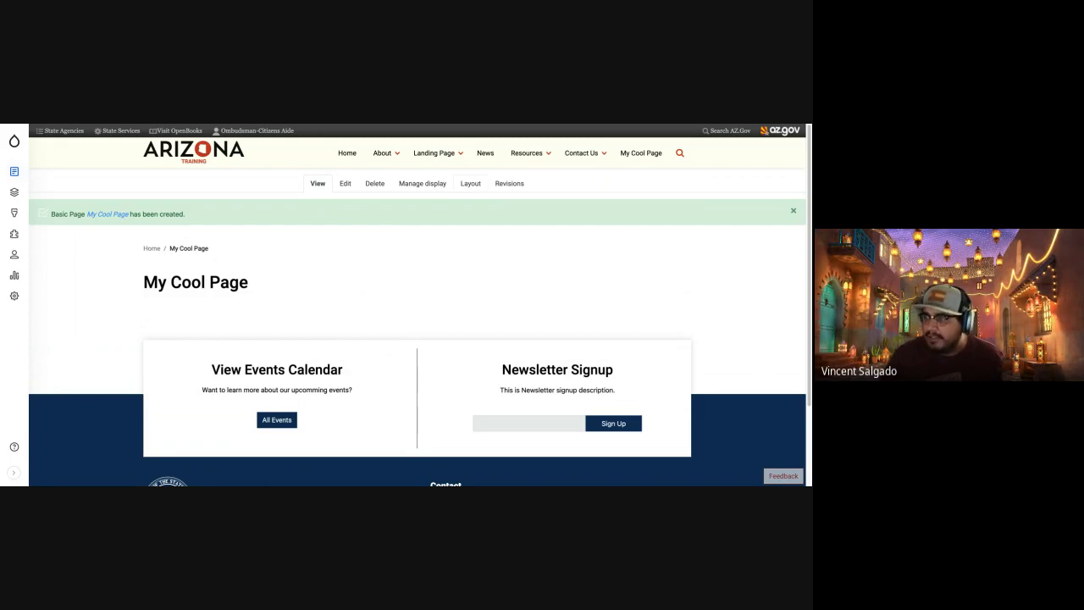
pyautogui.click(470, 184)
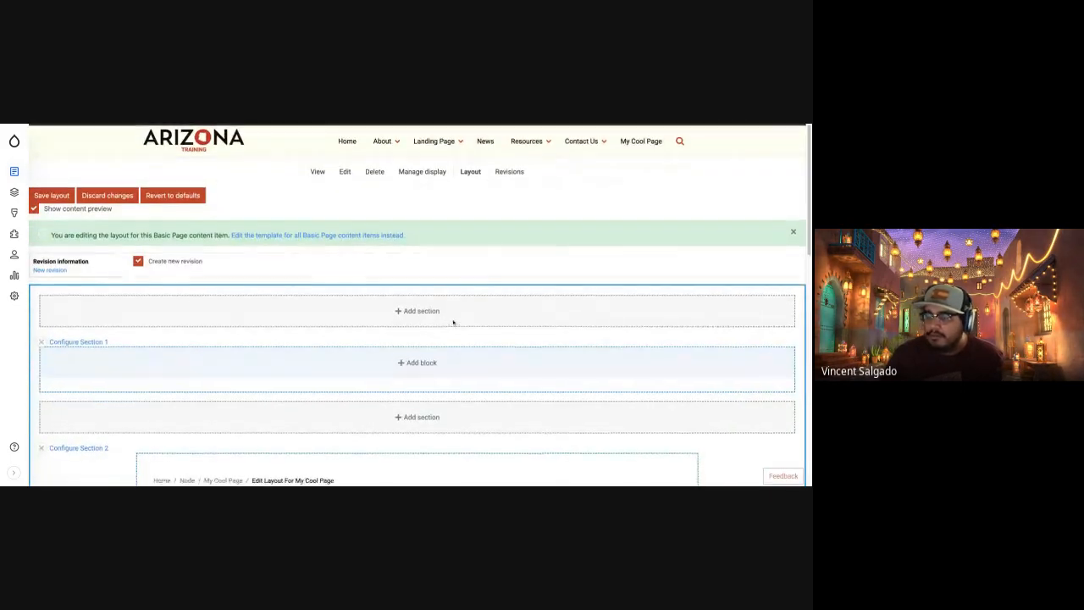
pyautogui.scroll(-2, 453, 322)
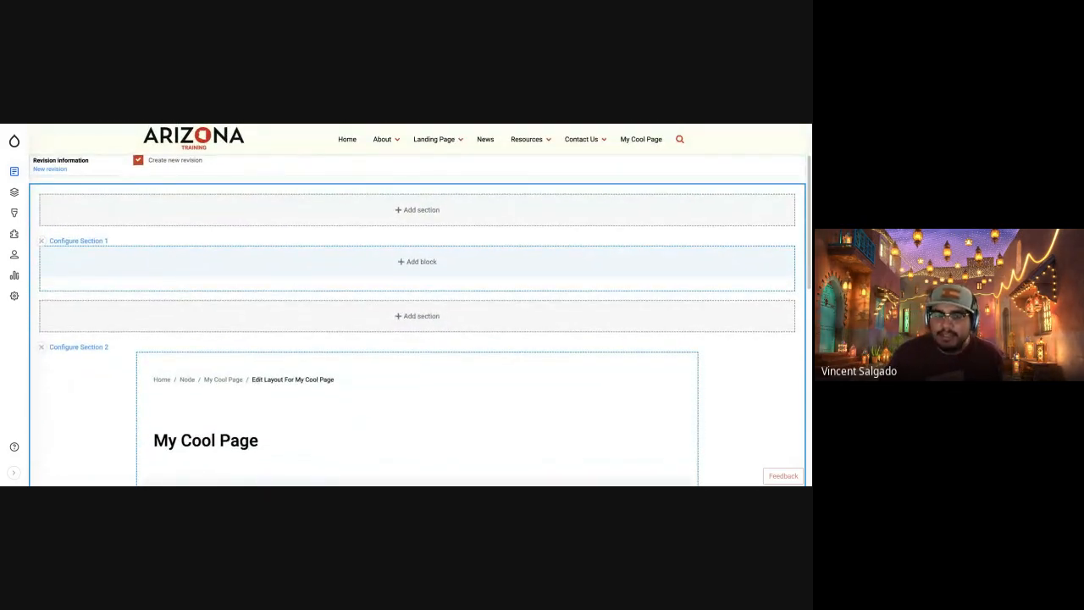
pyautogui.scroll(-1, 417, 320)
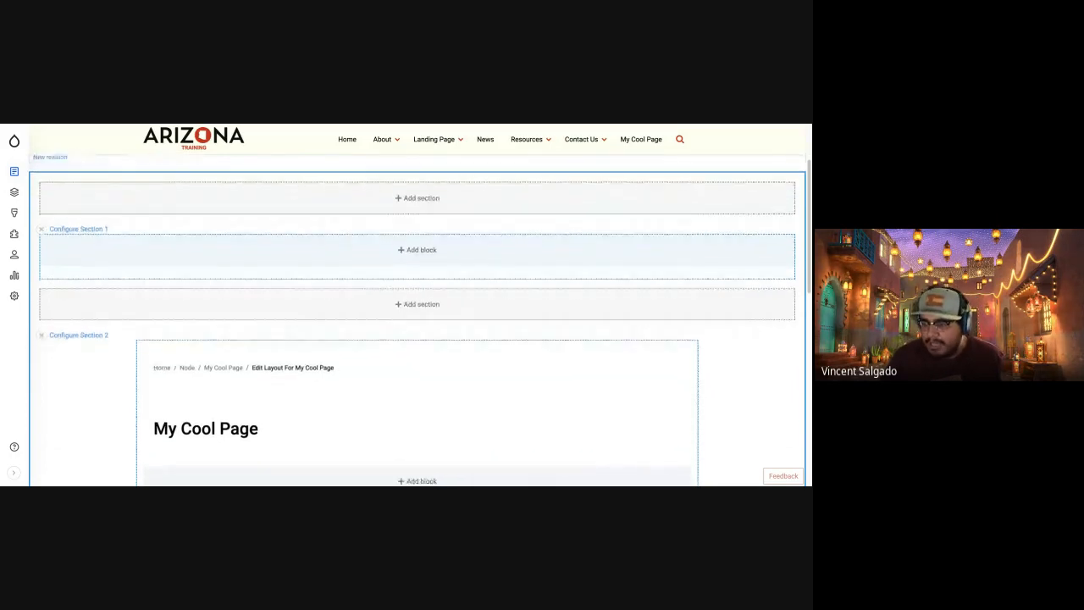
pyautogui.scroll(-1, 416, 321)
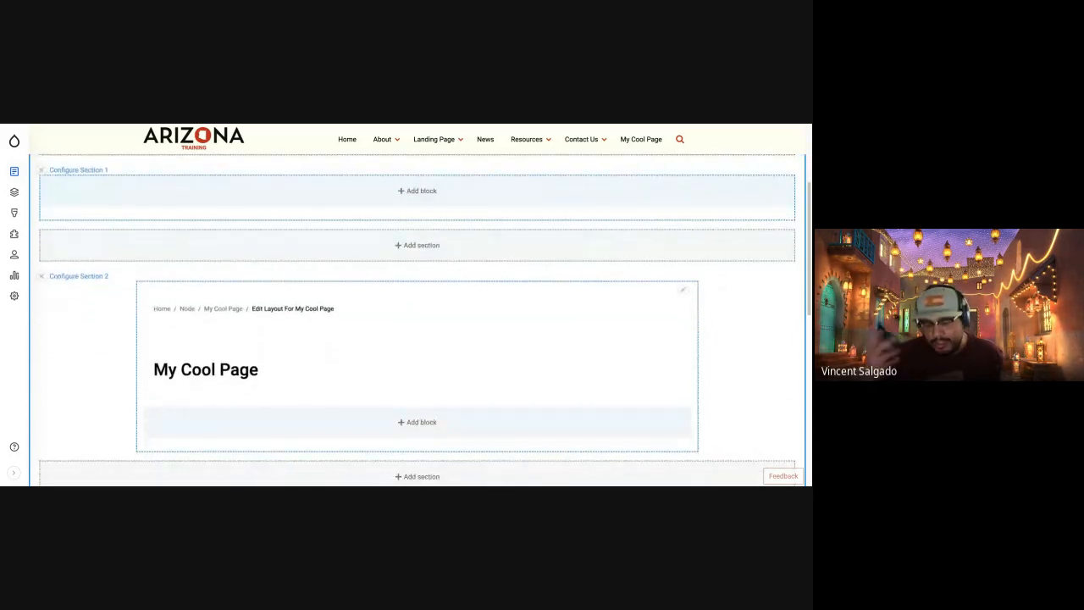
pyautogui.scroll(-2, 425, 325)
pyautogui.scroll(-1, 419, 326)
pyautogui.scroll(-2, 418, 325)
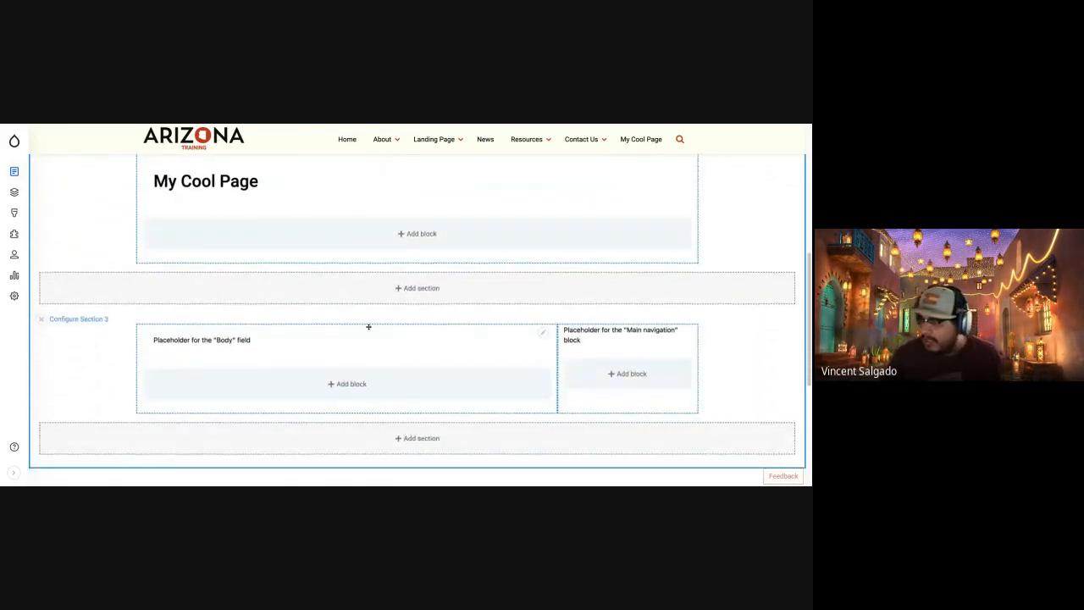
pyautogui.scroll(5, 369, 326)
pyautogui.scroll(1, 368, 327)
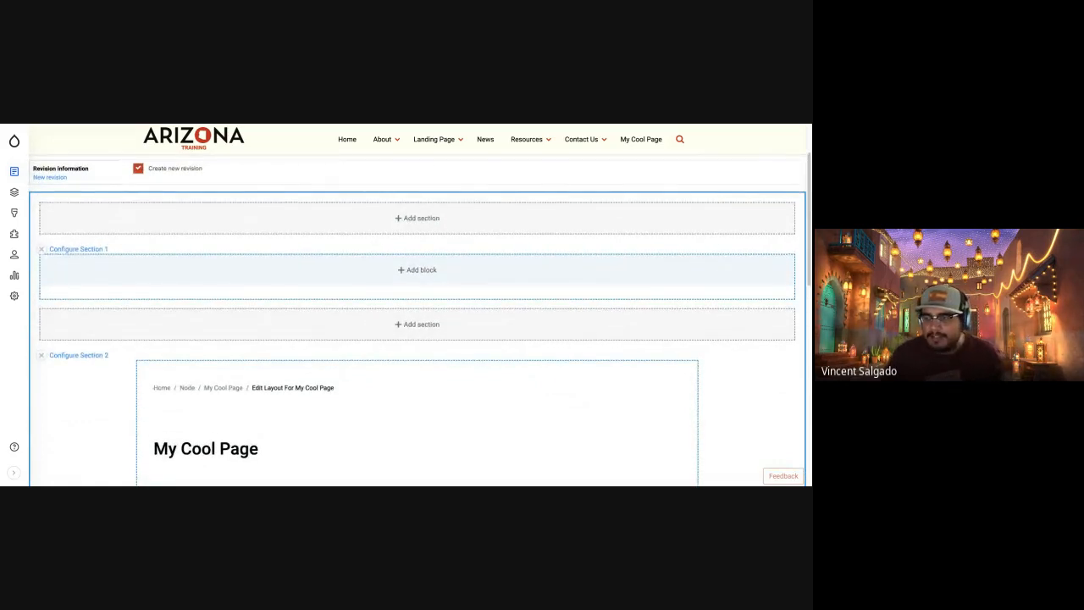
pyautogui.scroll(-5, 368, 317)
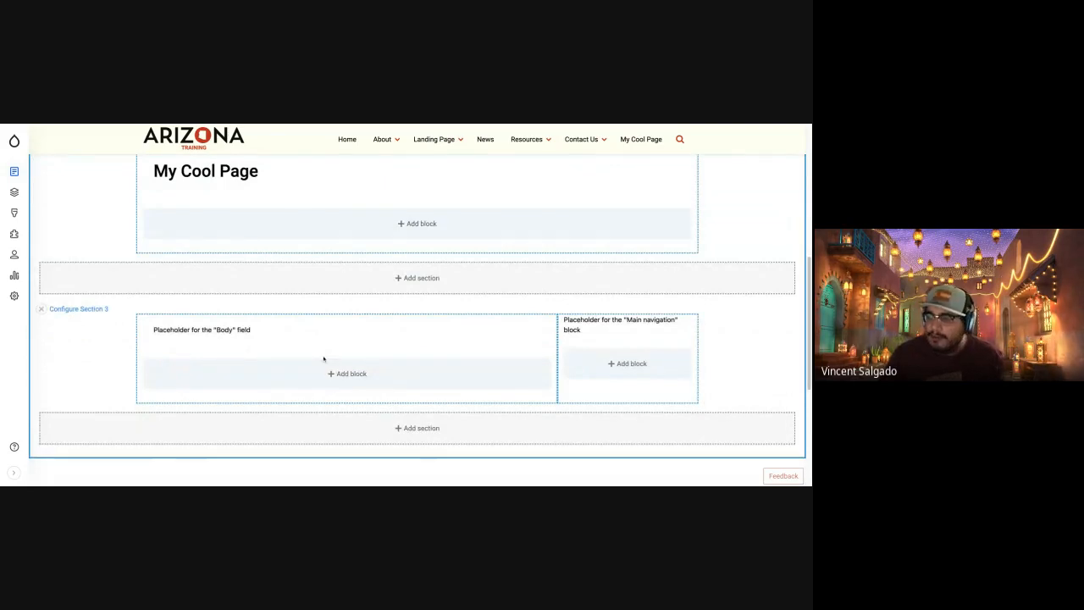
pyautogui.scroll(1, 323, 358)
pyautogui.scroll(3, 323, 358)
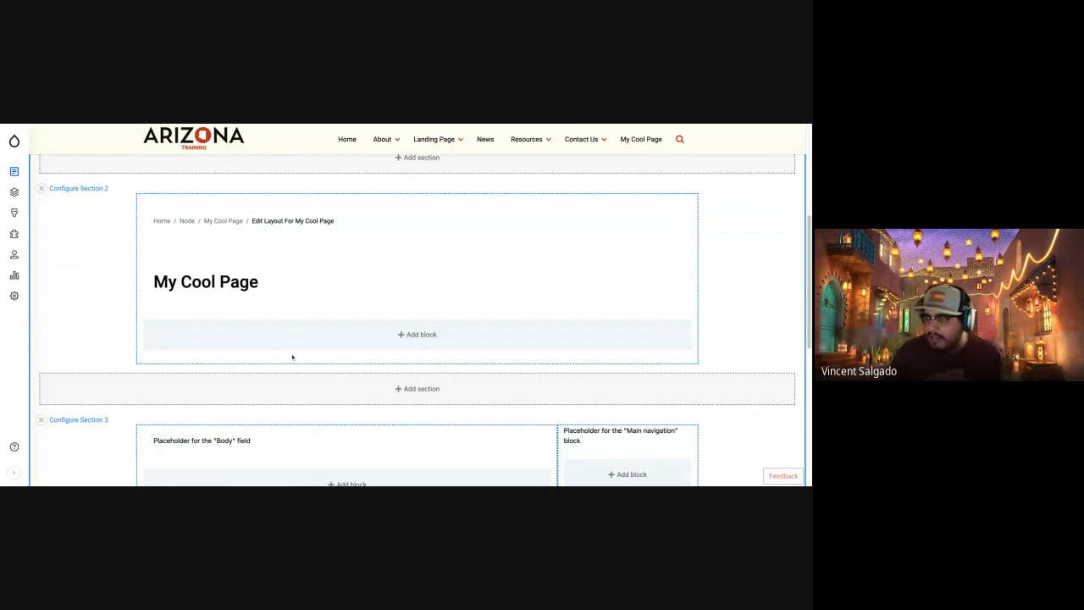
pyautogui.scroll(2, 293, 356)
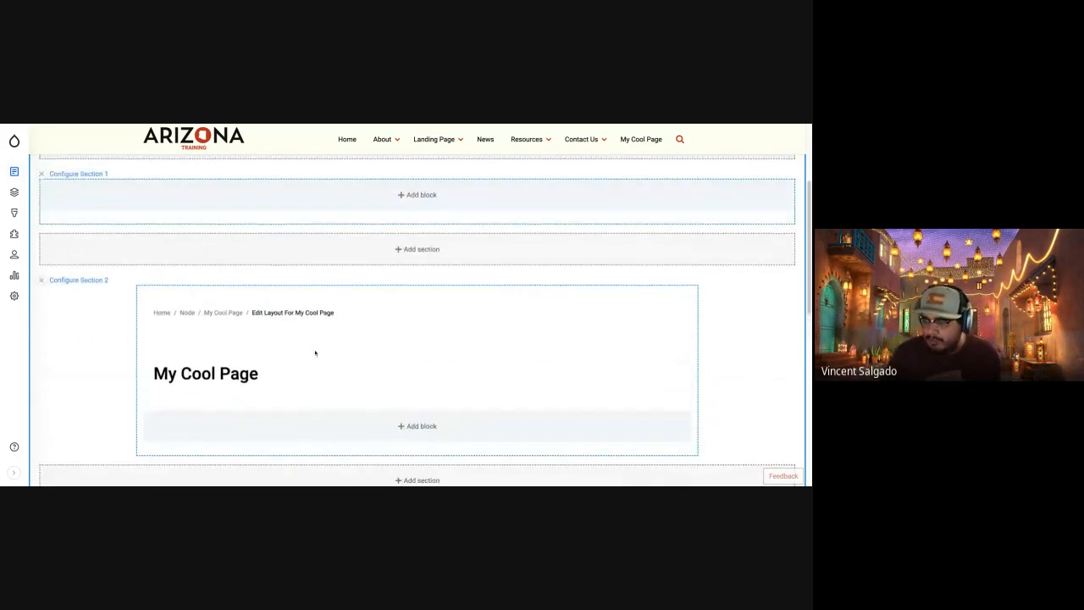
pyautogui.scroll(4, 313, 352)
# Start a custom Basic block in Section 2, below the My Cool Page heading.
pyautogui.scroll(-5, 308, 359)
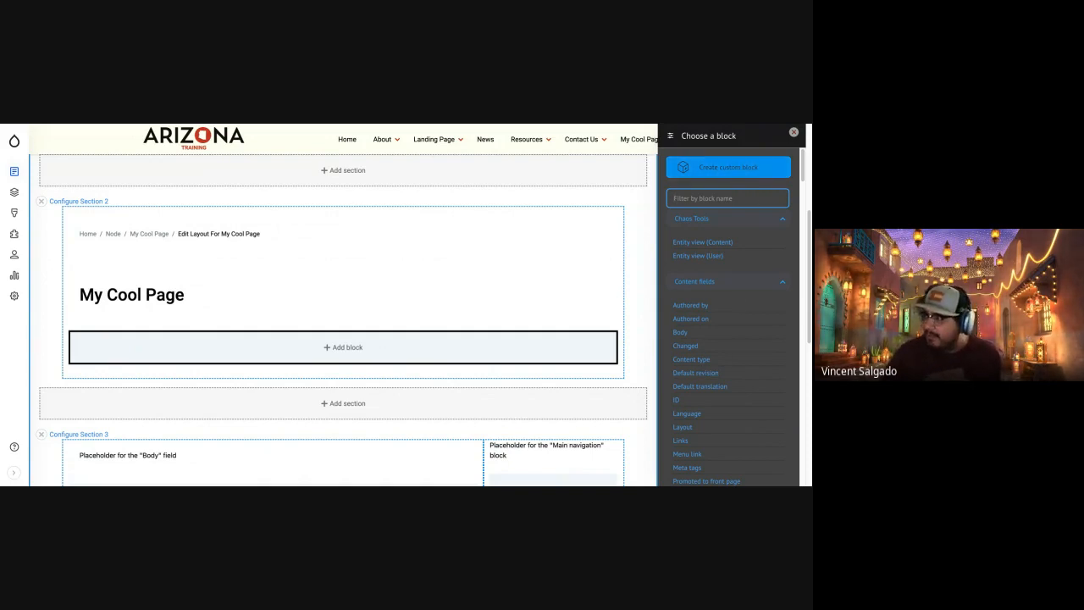
pyautogui.click(757, 169)
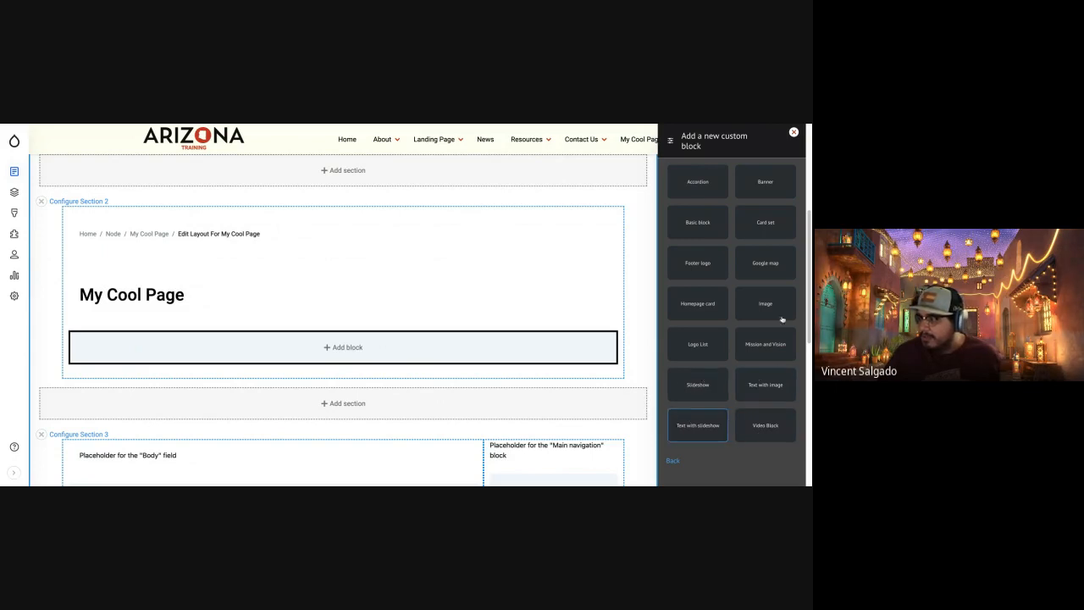
pyautogui.click(693, 223)
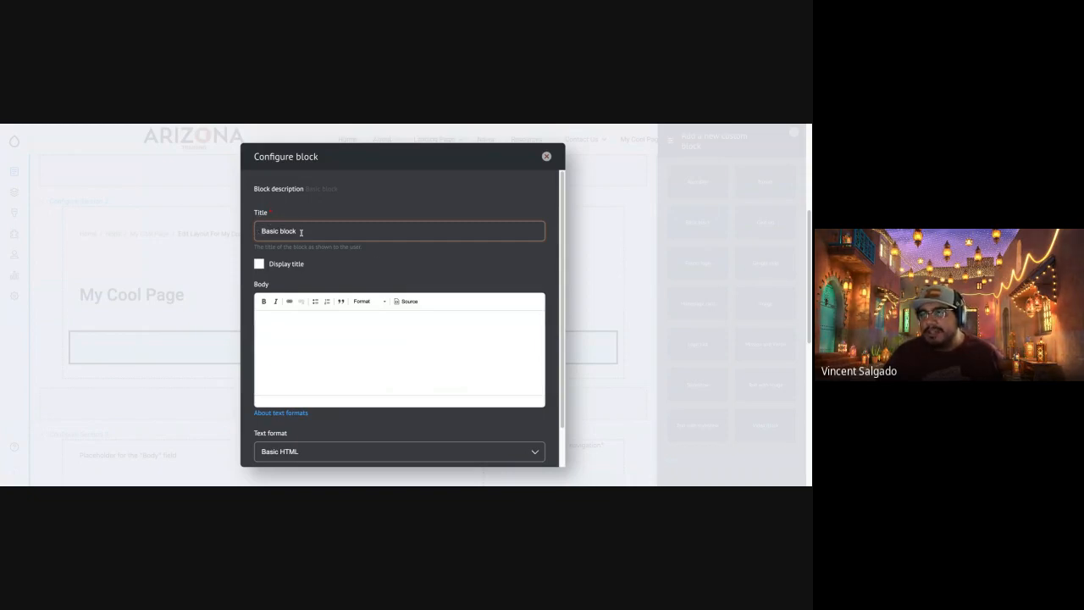
# Try the title display option on the new block titled "Basic block", leaving it switched off.
pyautogui.tripleClick(301, 232)
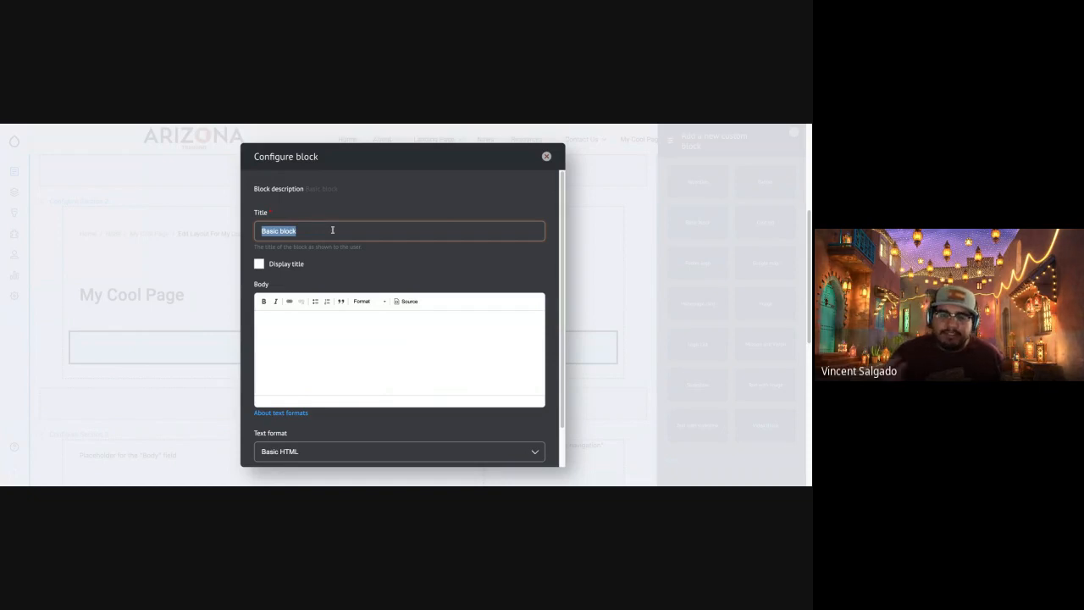
pyautogui.click(332, 230)
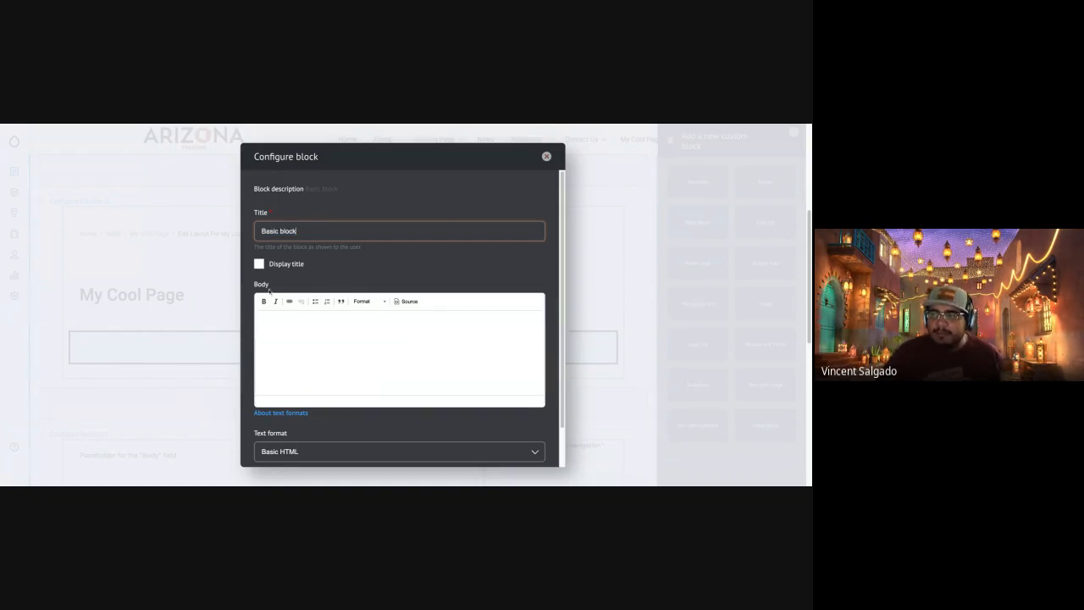
pyautogui.click(258, 264)
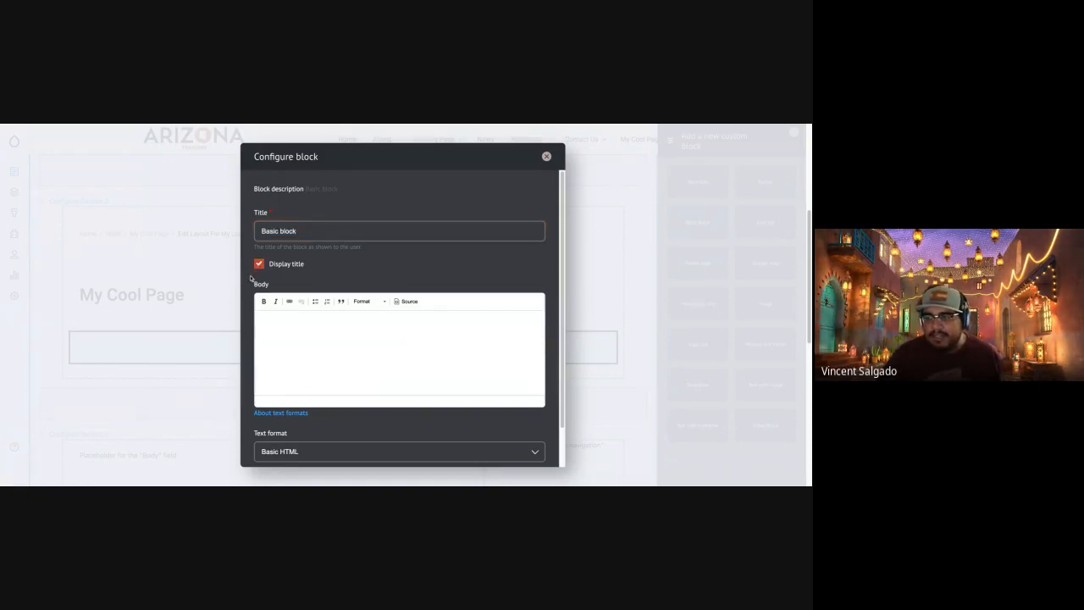
pyautogui.tripleClick(310, 231)
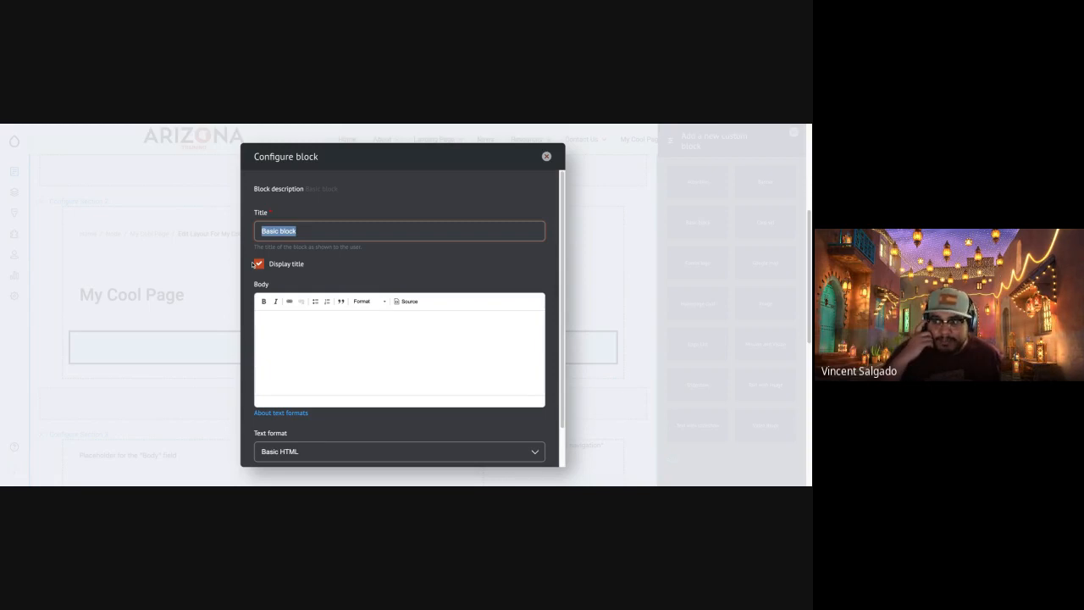
pyautogui.click(259, 265)
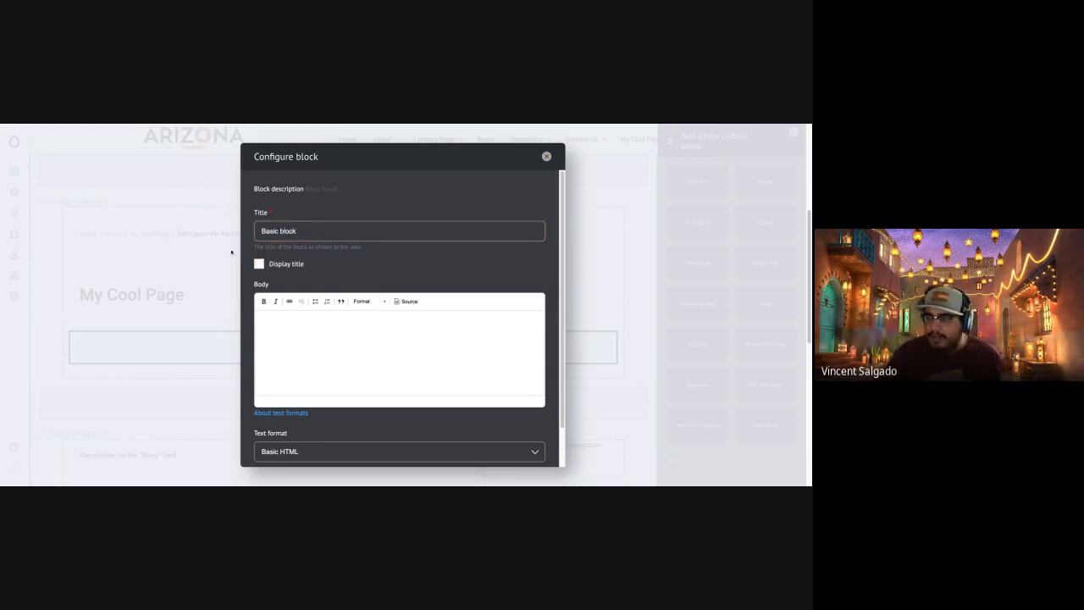
# Switch to the Cupcake Ipsum generator and generate five medium-length paragraphs of placeholder text for the block's body.
pyautogui.click(361, 356)
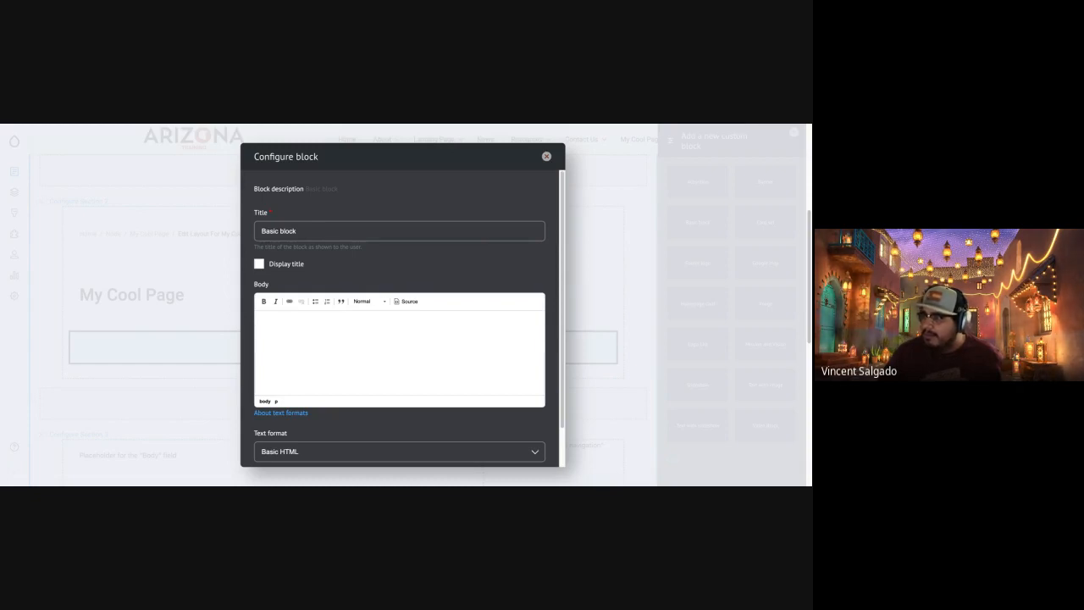
pyautogui.hotkey('ctrl', 'Tab')
pyautogui.click(341, 369)
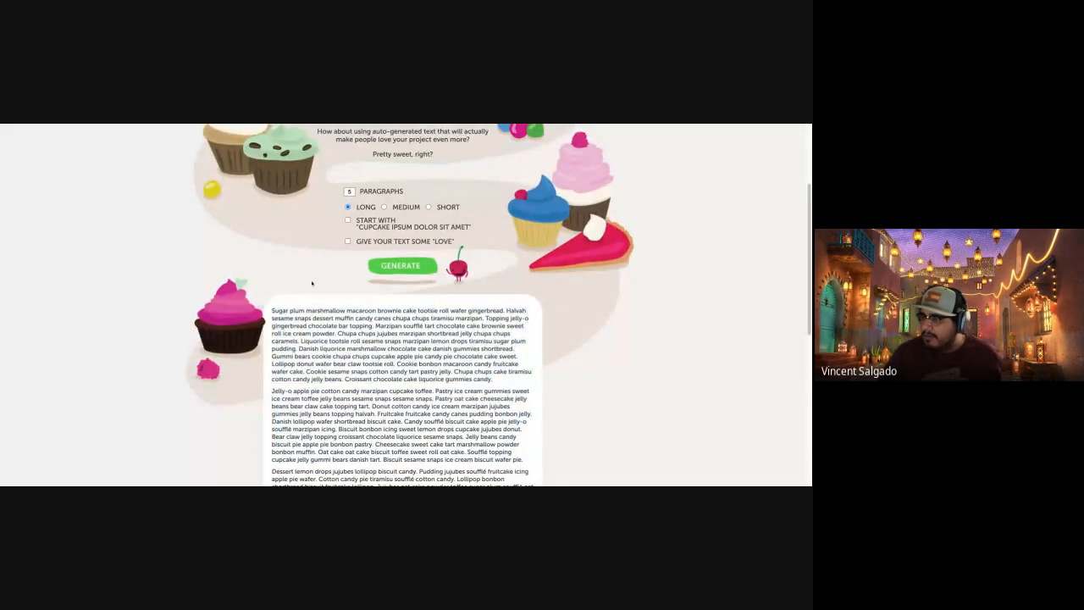
pyautogui.click(384, 207)
pyautogui.click(401, 265)
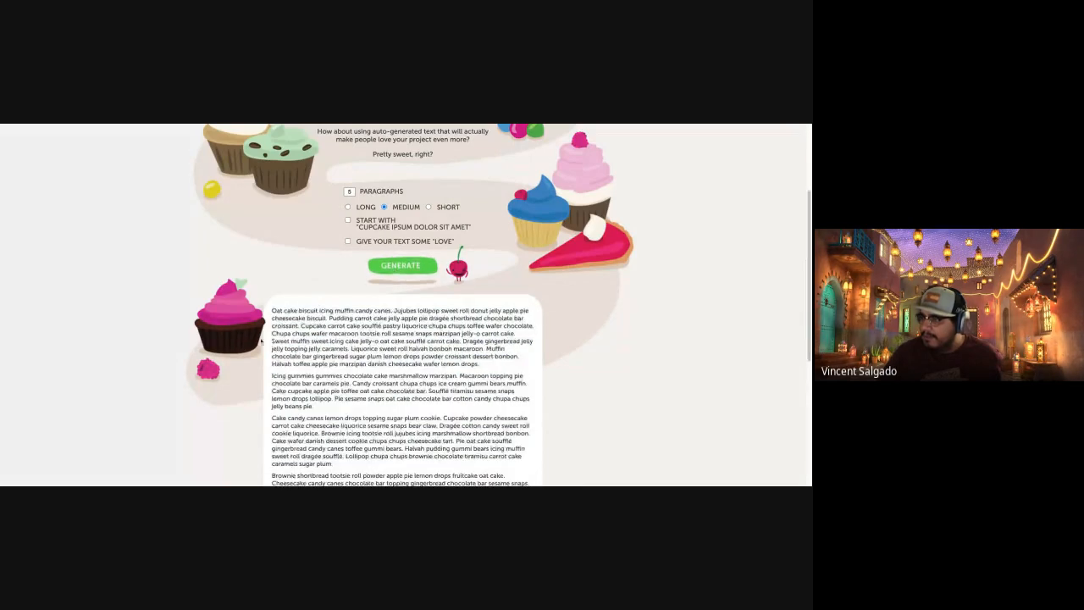
# Copy the first generated paragraph, starting "Oat cake biscuit icing", into the body of the new block.
pyautogui.moveTo(273, 310); pyautogui.dragTo(479, 364)
pyautogui.hotkey('ctrl', 'c')
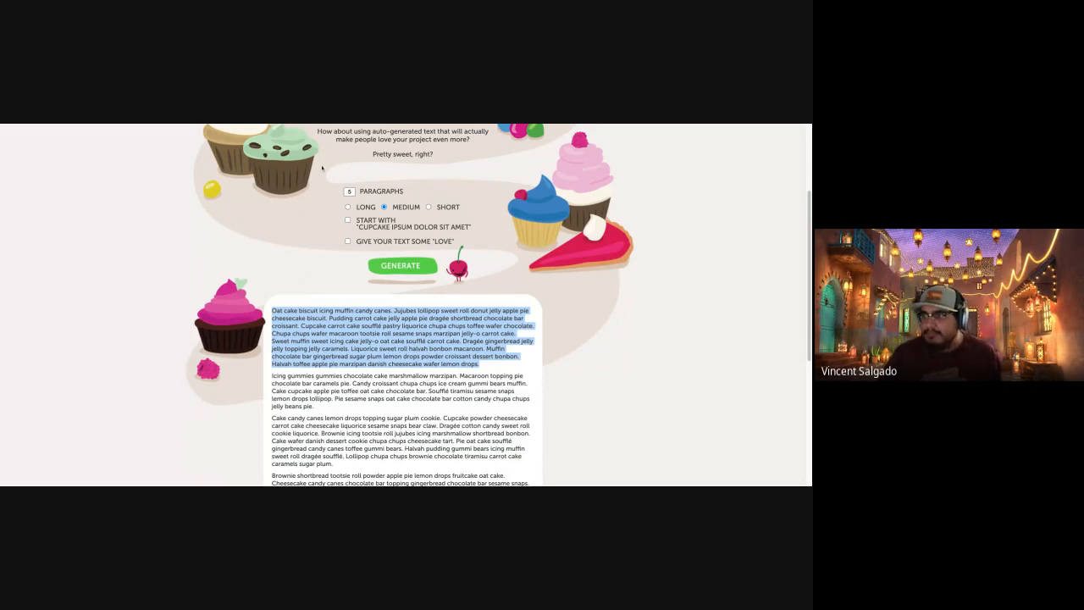
pyautogui.click(278, 126)
pyautogui.click(278, 125)
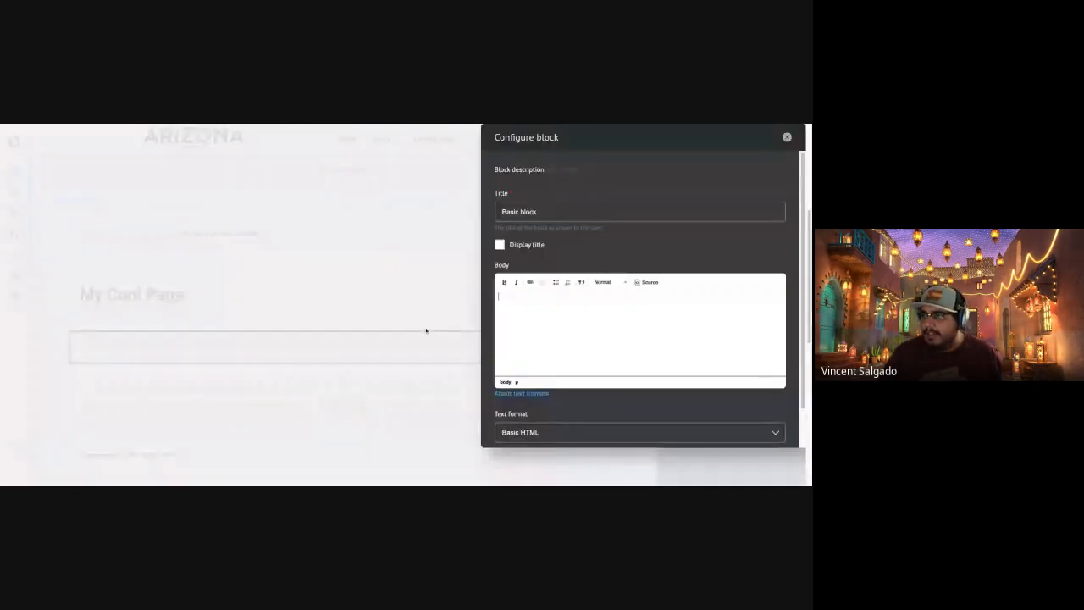
pyautogui.hotkey('ctrl', 'v')
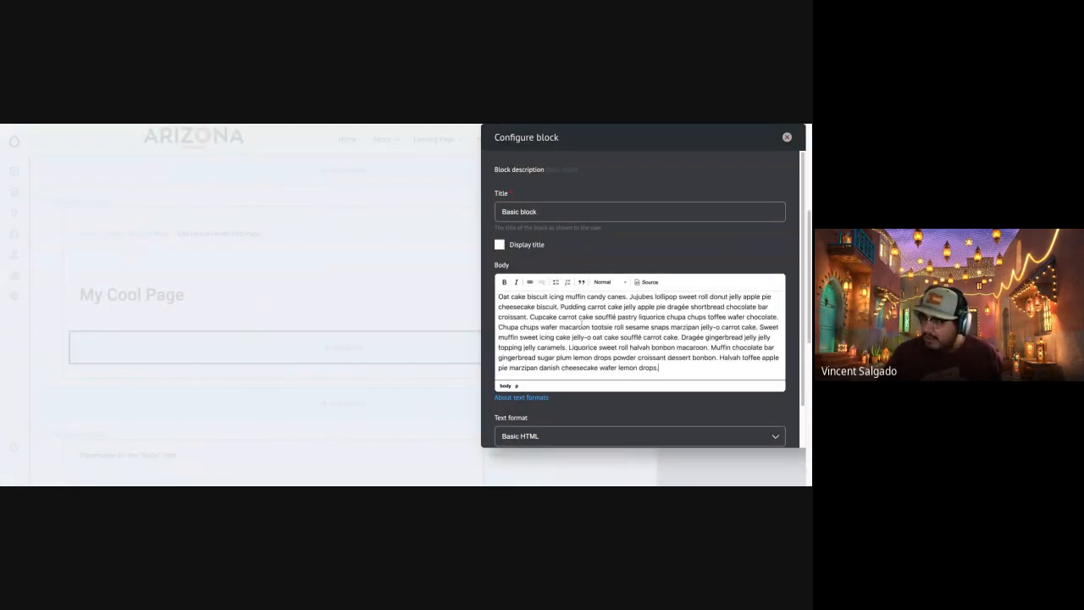
# Try the Full HTML text format for the block's body and change it back to Basic HTML.
pyautogui.scroll(-1, 612, 401)
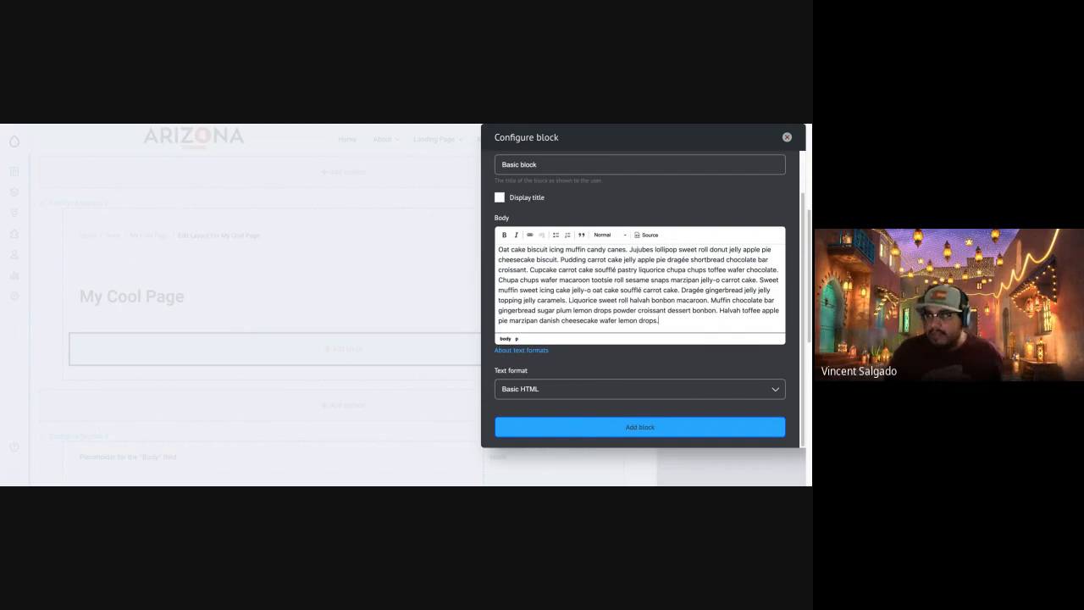
pyautogui.click(544, 388)
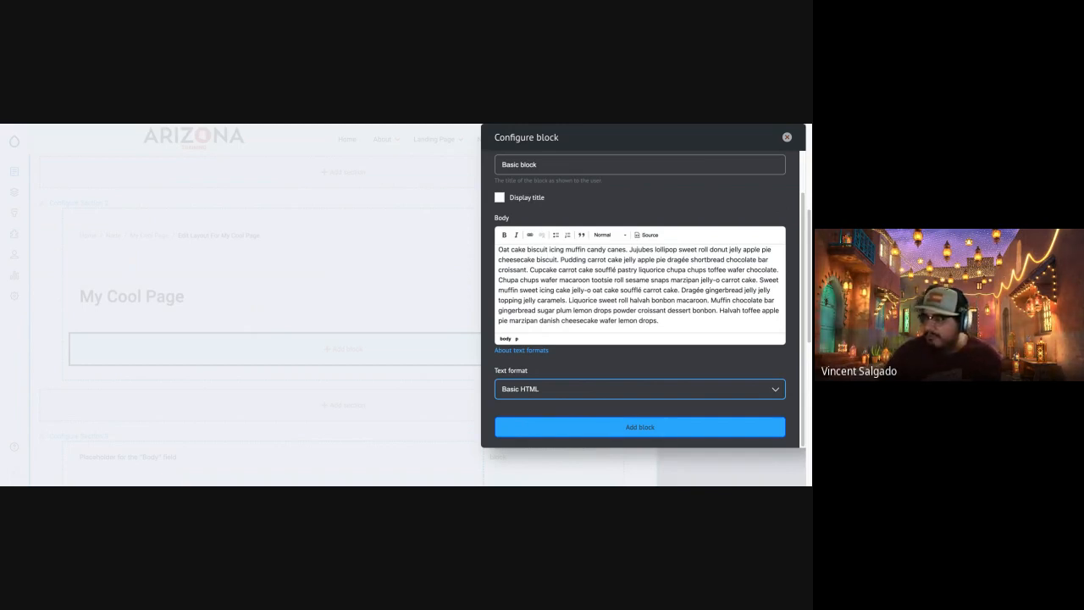
pyautogui.click(533, 415)
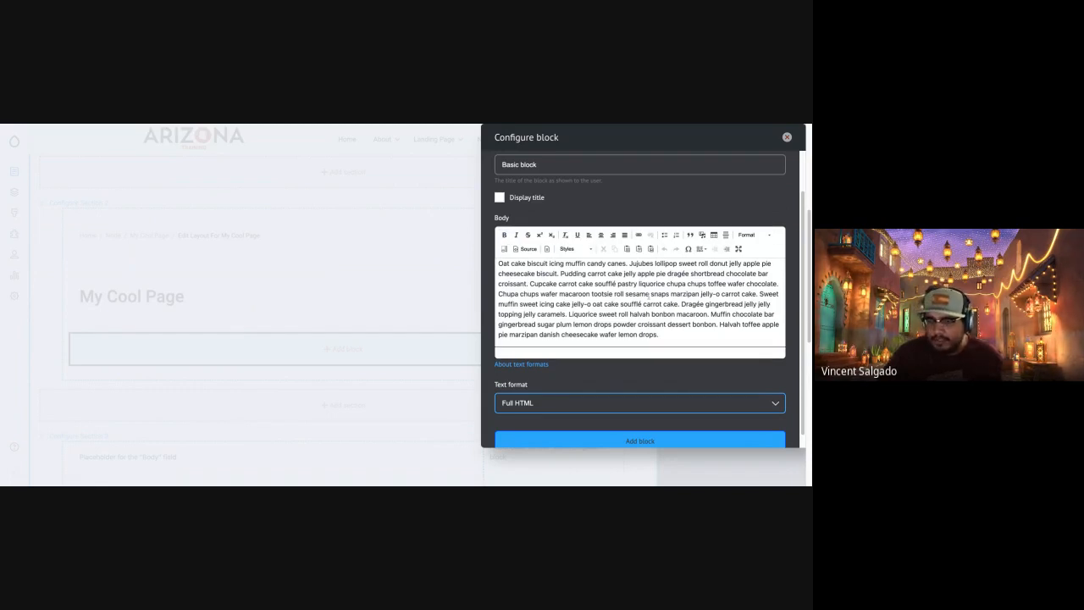
pyautogui.click(546, 411)
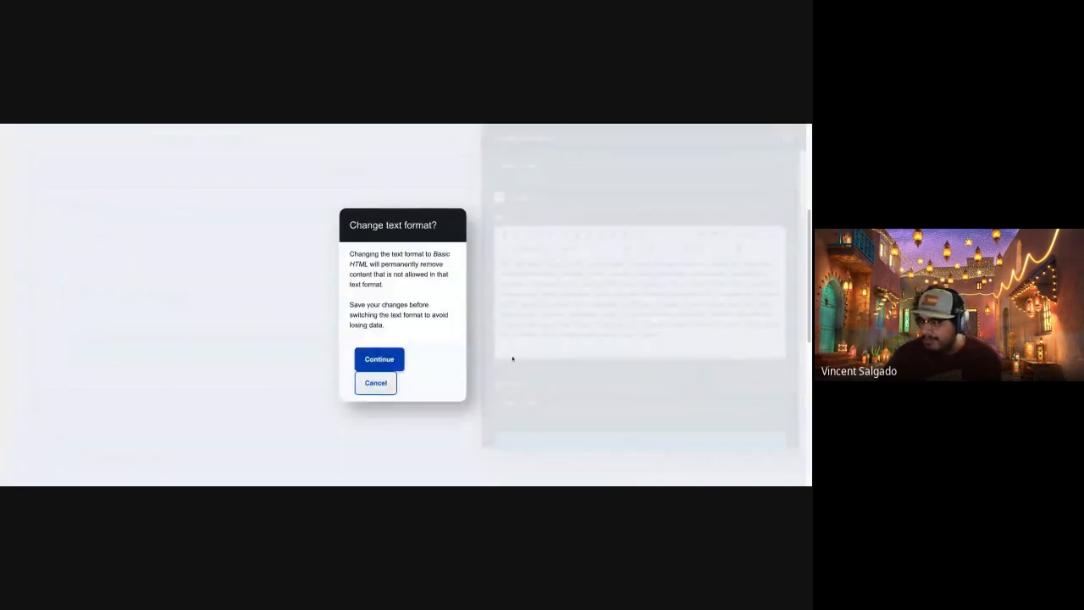
pyautogui.click(391, 362)
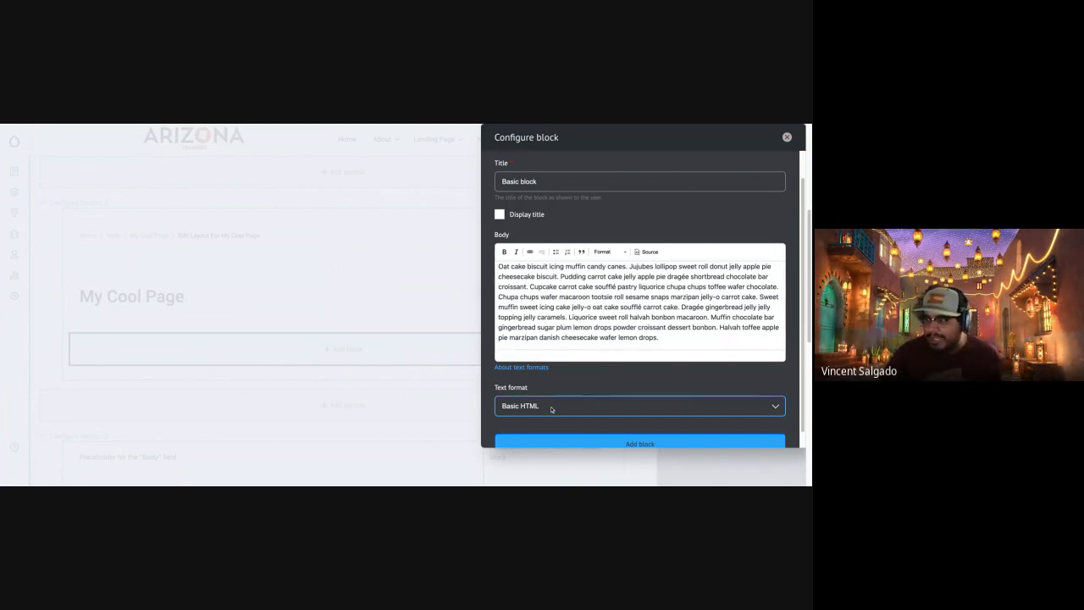
# Add the configured basic block to Section 2 and save the layout of My Cool Page.
pyautogui.scroll(-1, 619, 411)
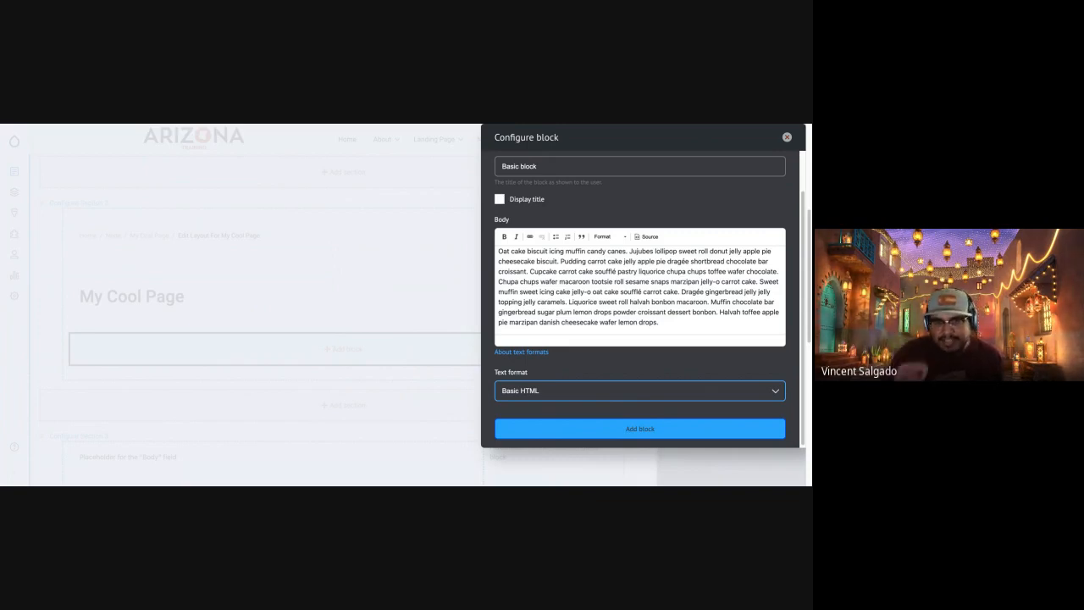
pyautogui.click(618, 429)
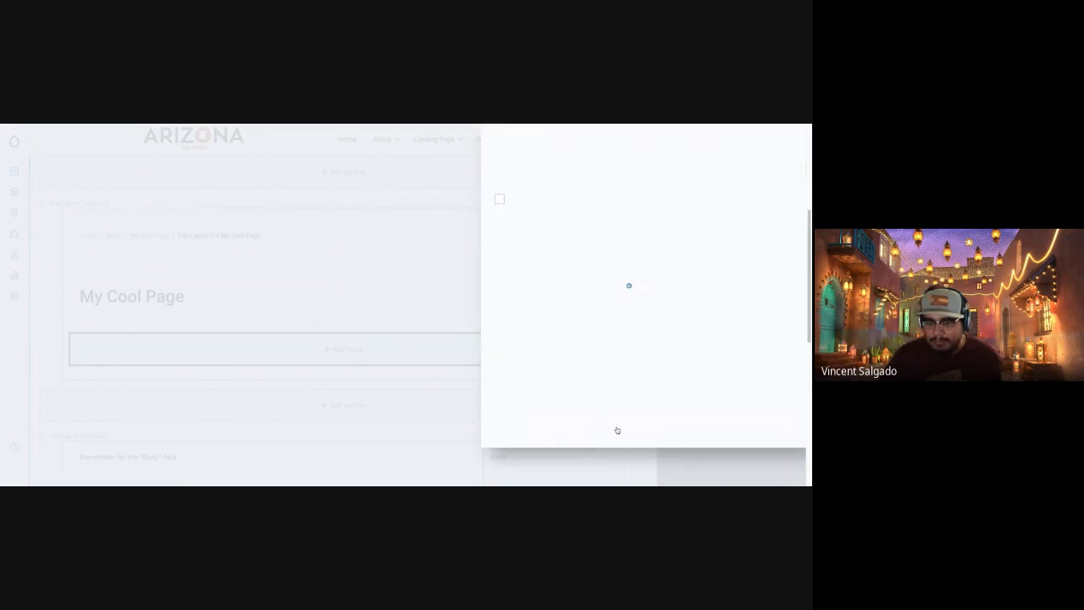
pyautogui.scroll(10, 488, 332)
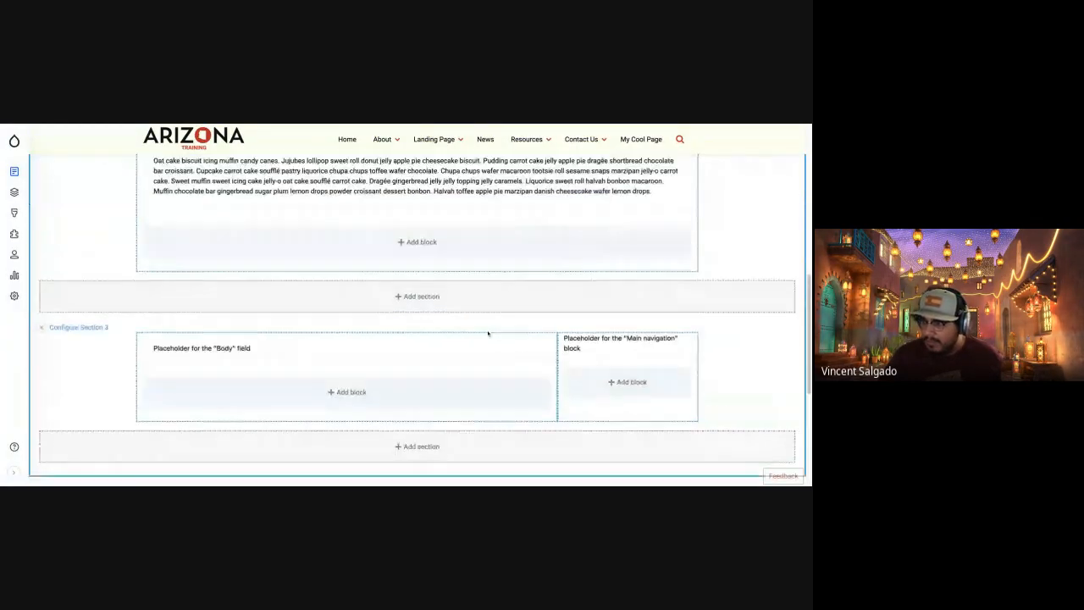
pyautogui.scroll(2, 488, 332)
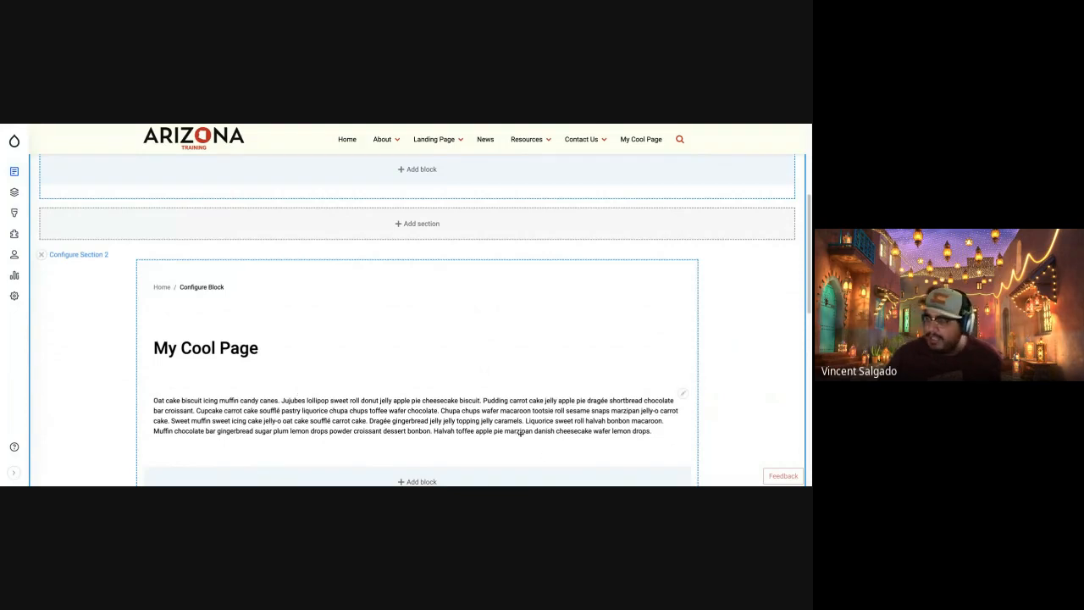
pyautogui.scroll(5, 140, 358)
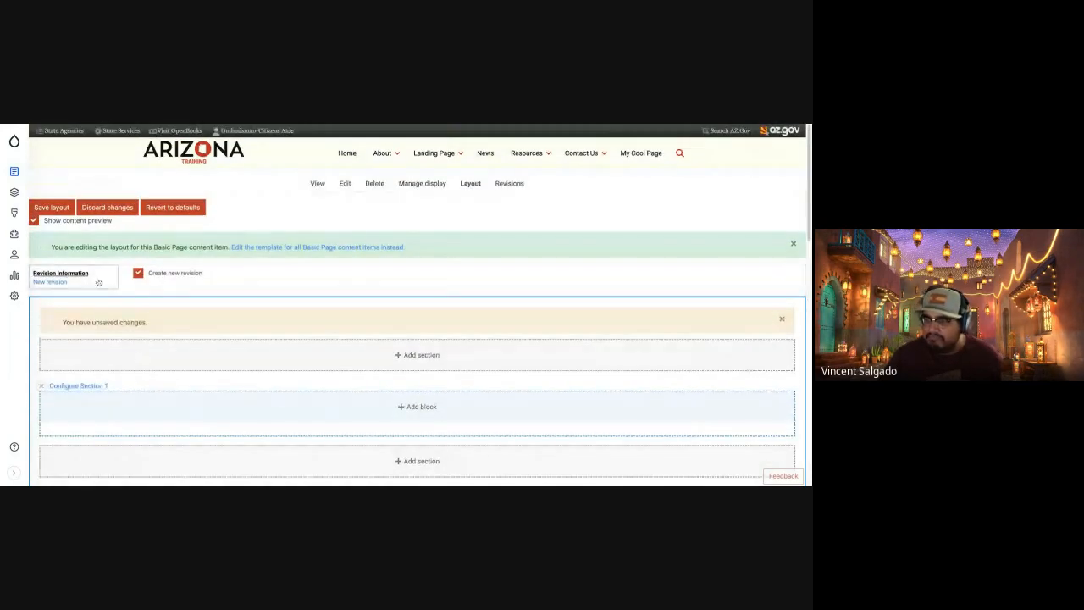
pyautogui.click(51, 207)
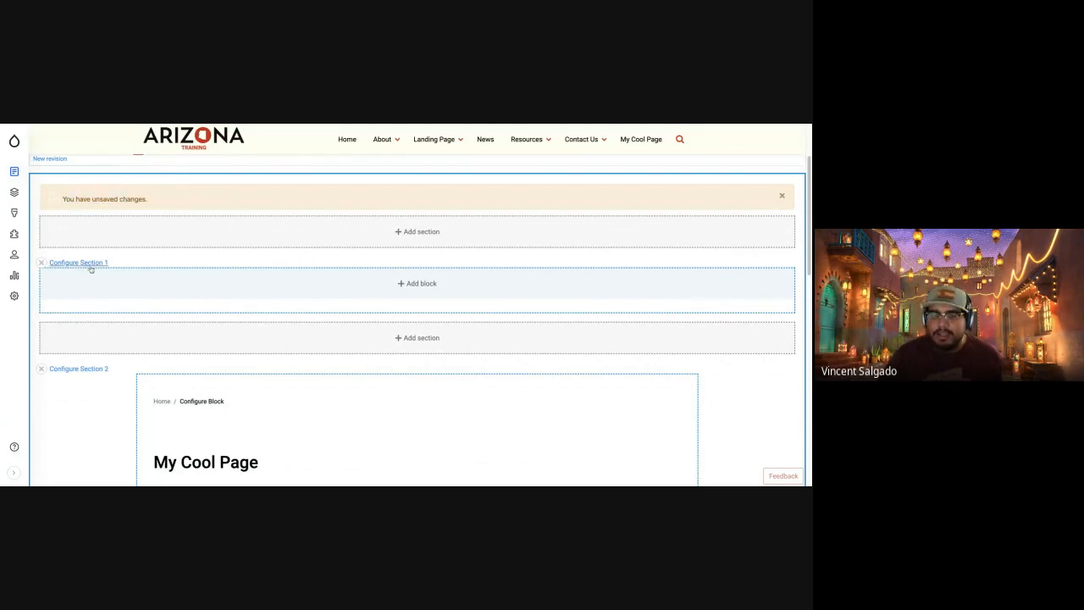
pyautogui.scroll(3, 90, 265)
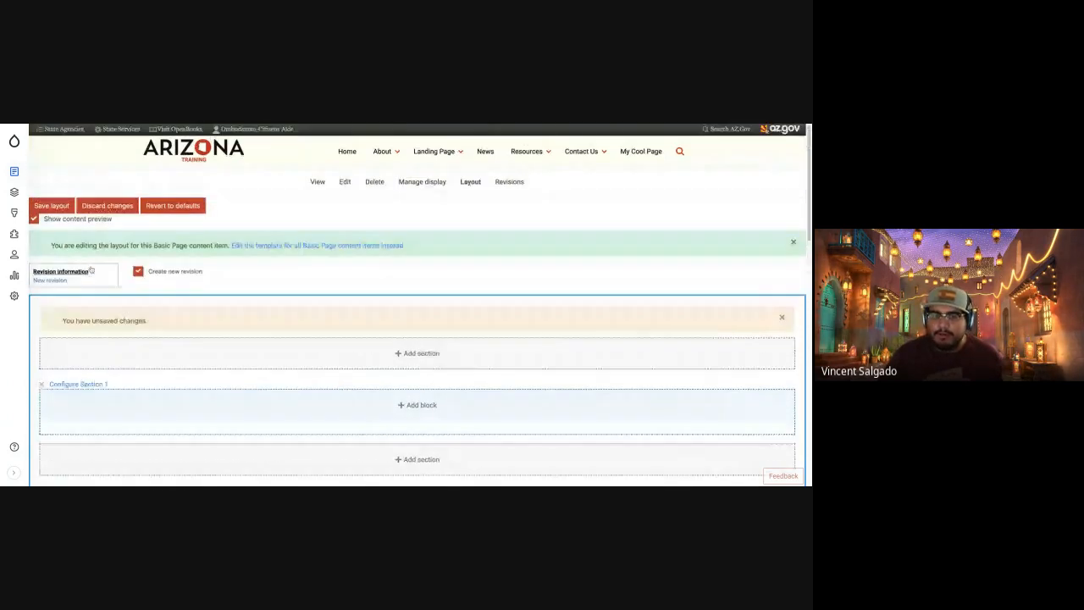
pyautogui.click(50, 207)
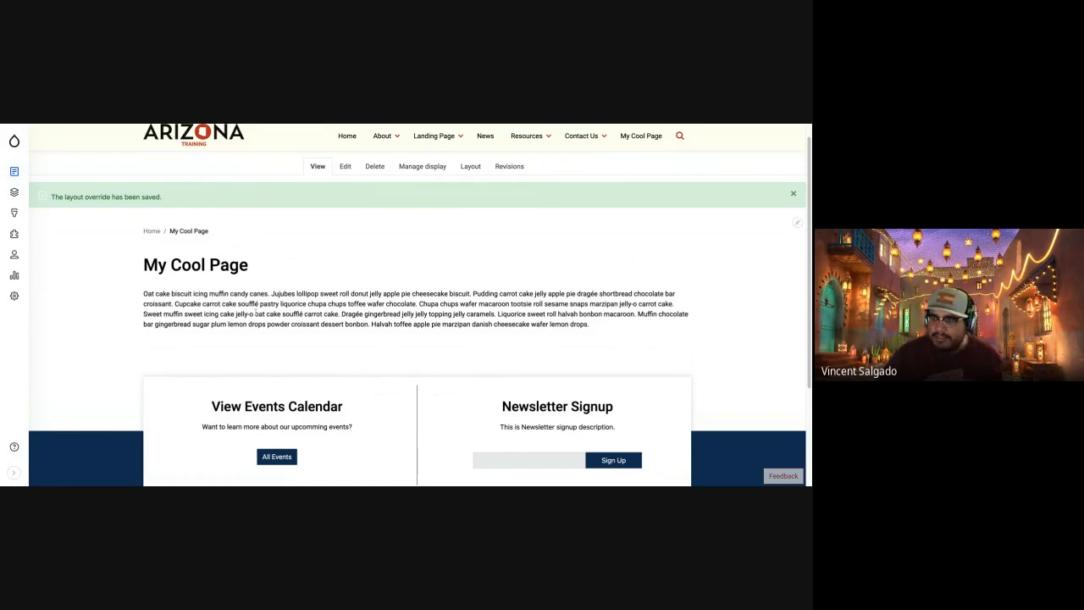
# Check the paragraph on the saved page and reopen the layout editor at Section 2.
pyautogui.moveTo(155, 301); pyautogui.dragTo(590, 314)
pyautogui.click(576, 314)
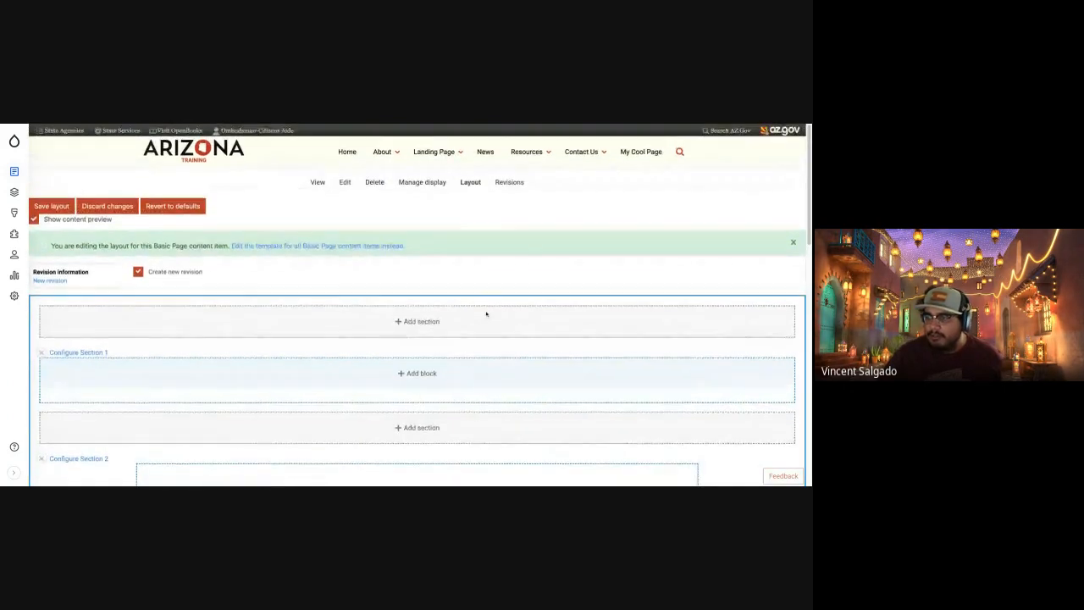
pyautogui.scroll(-3, 487, 315)
pyautogui.scroll(-2, 486, 314)
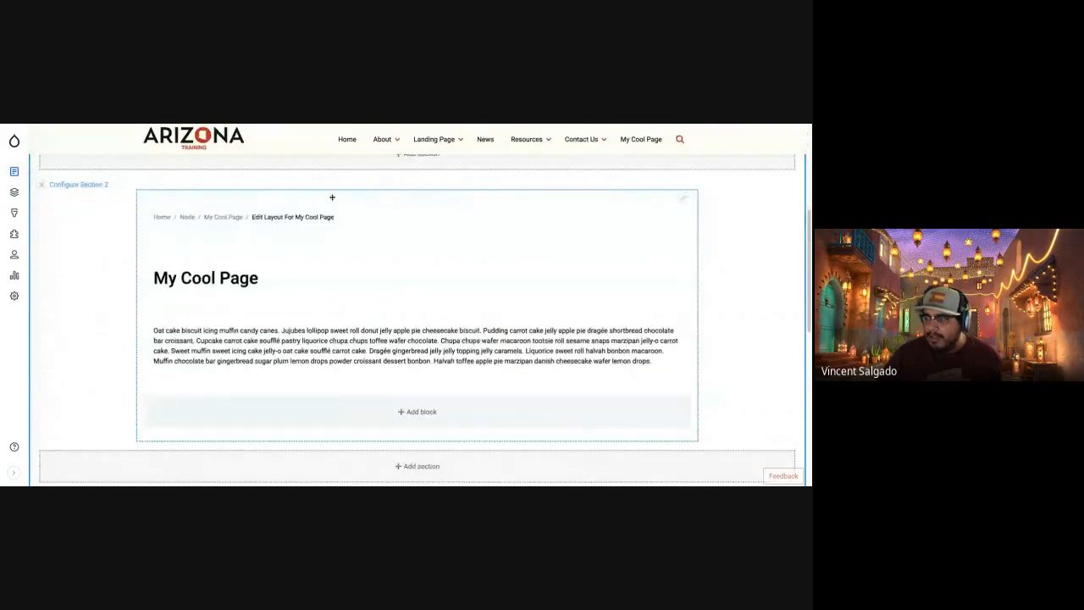
pyautogui.scroll(-1, 430, 357)
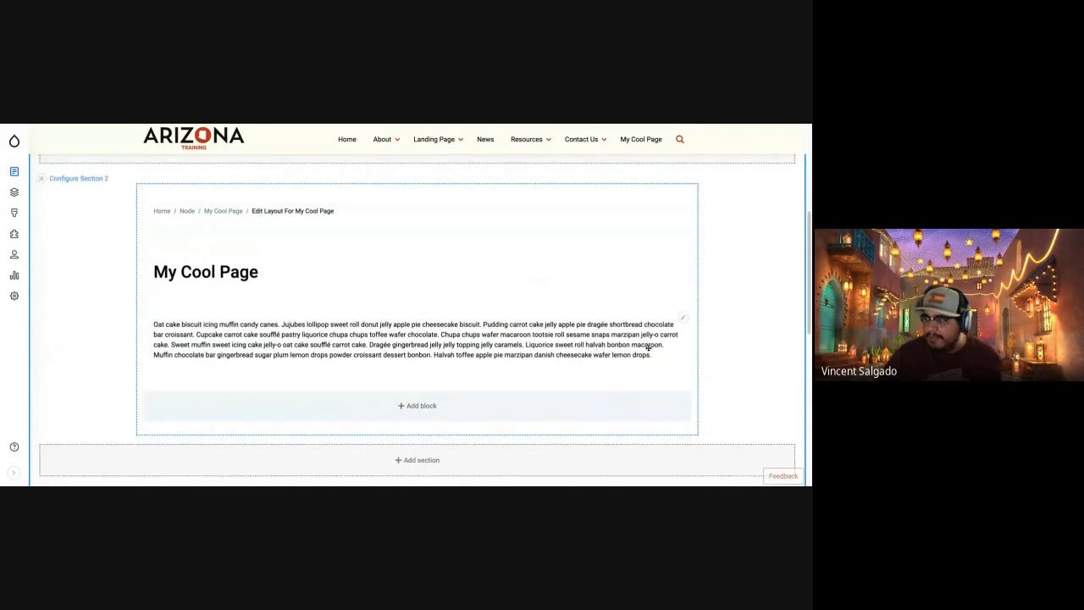
# Configure the basic block in Section 2, pasting a second copy of the paragraph below the first, and update the block.
pyautogui.click(682, 318)
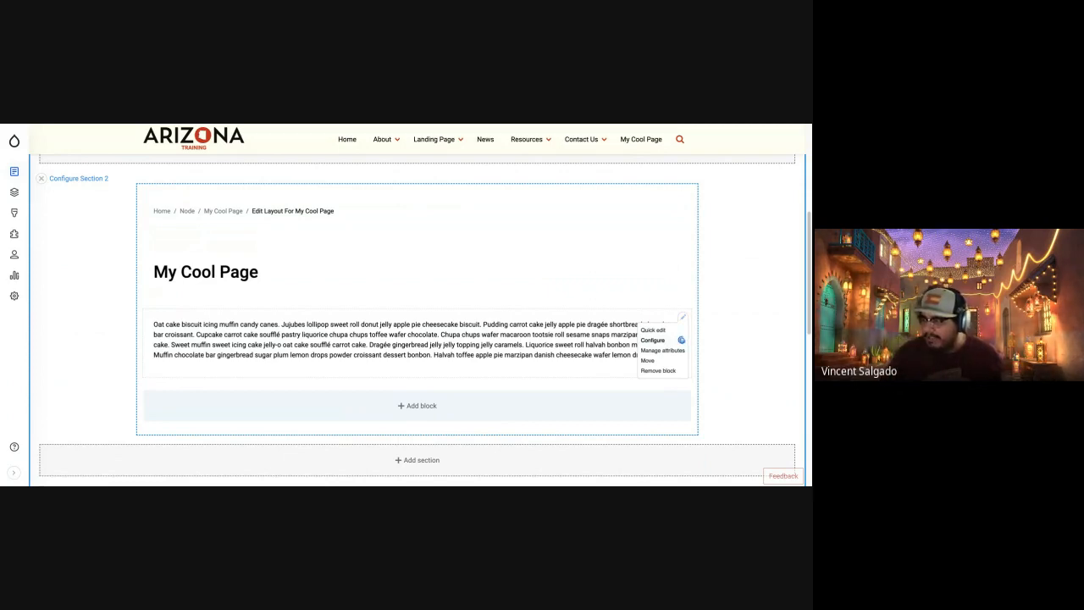
pyautogui.click(681, 339)
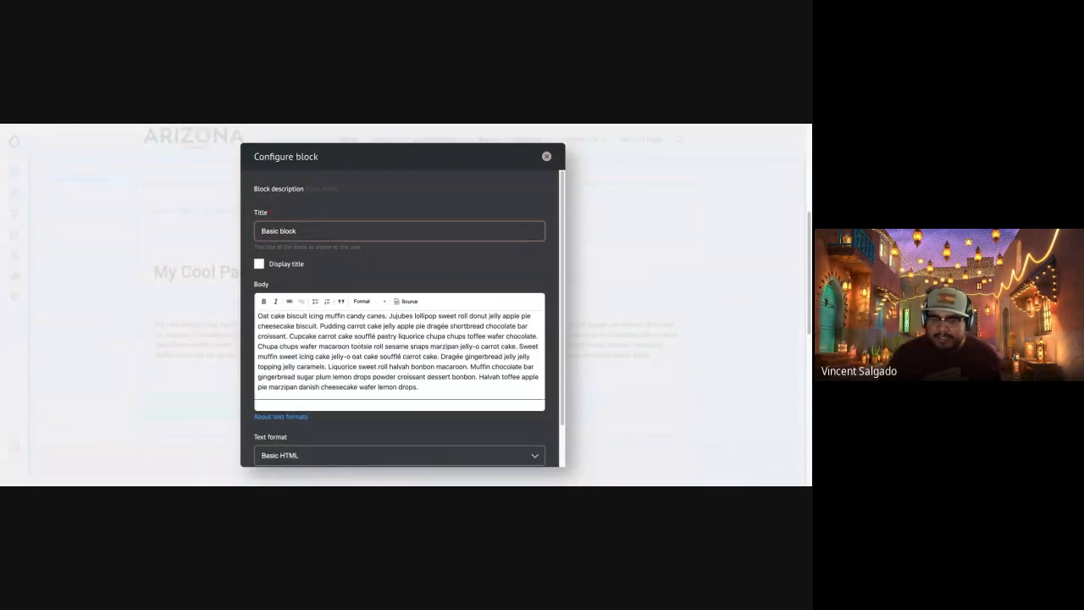
pyautogui.click(436, 390)
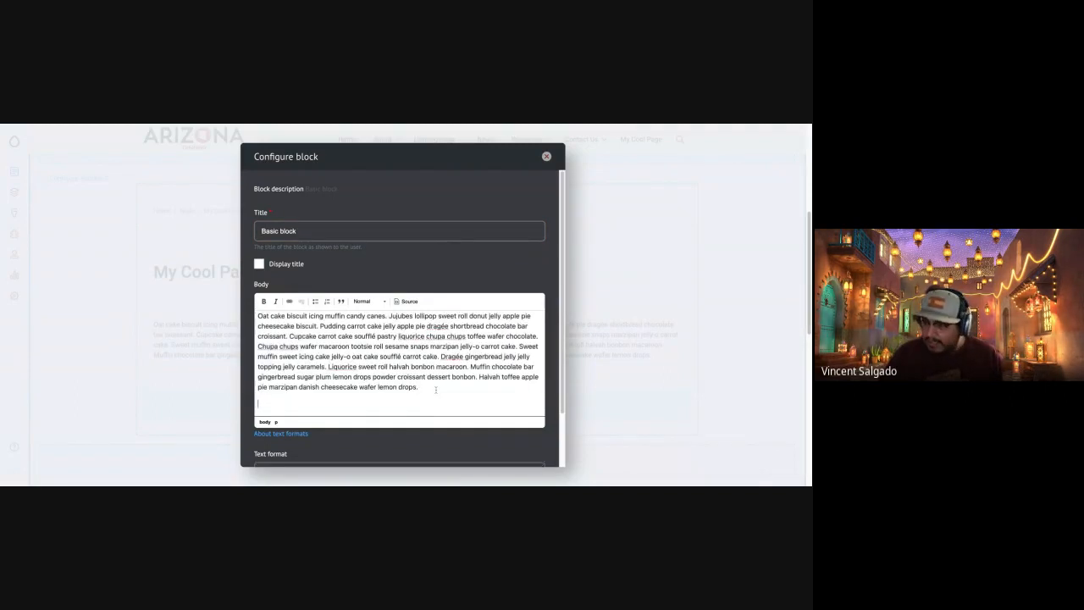
pyautogui.hotkey('ctrl', 'v')
pyautogui.scroll(-3, 408, 407)
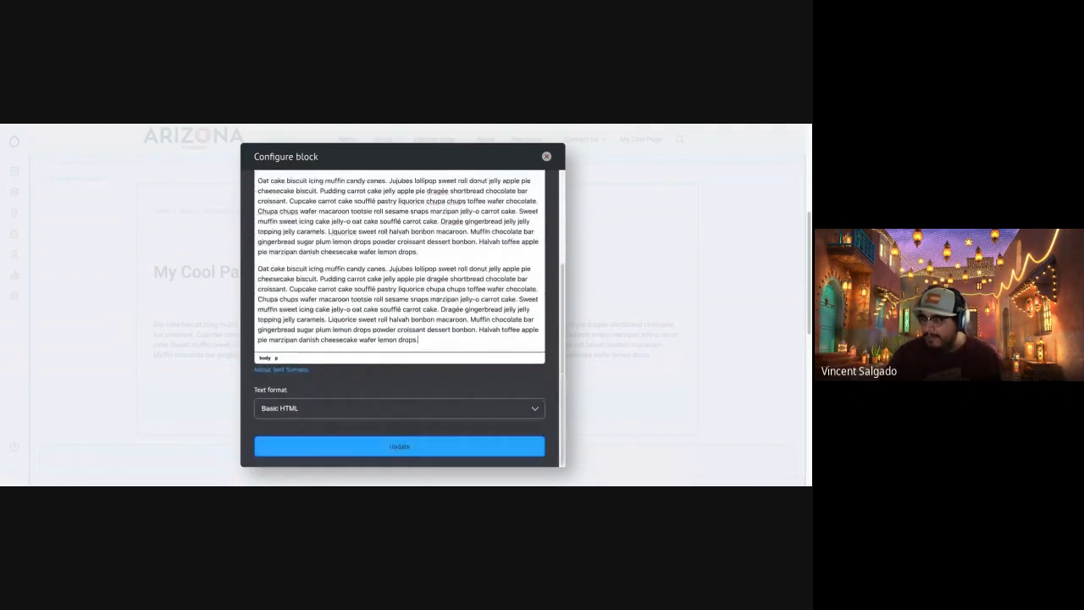
pyautogui.click(370, 449)
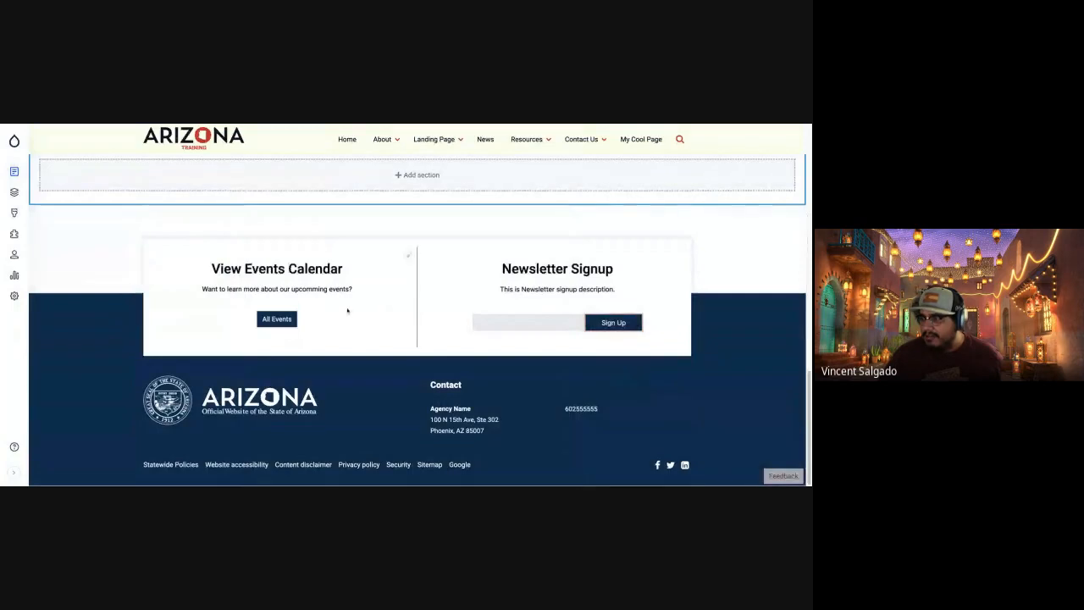
# Look over the unsaved layout, leave it to view the News page, and return to My Cool Page.
pyautogui.scroll(5, 343, 317)
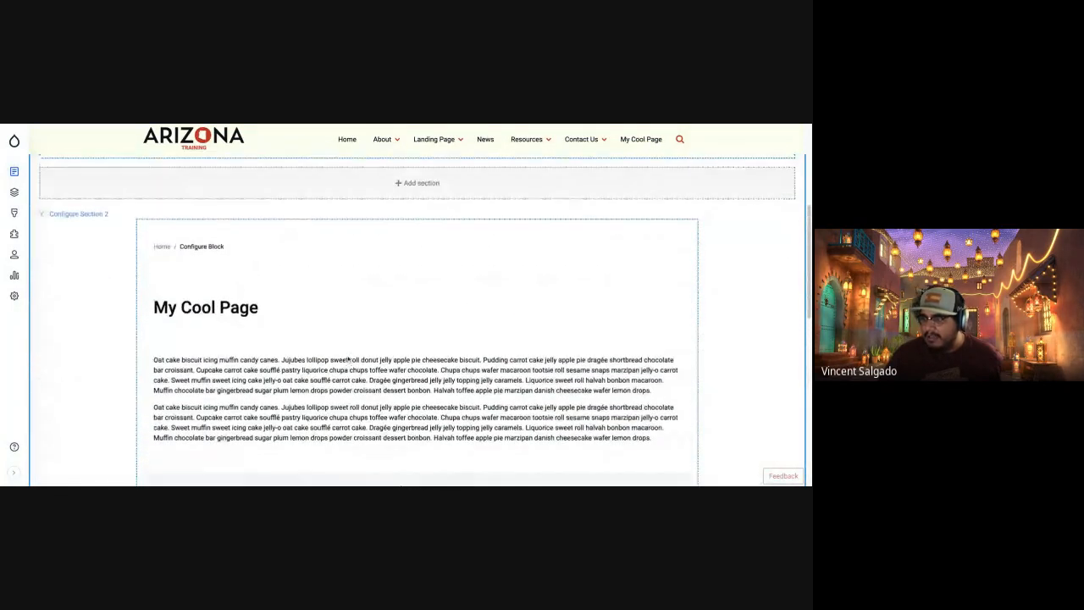
pyautogui.scroll(3, 347, 358)
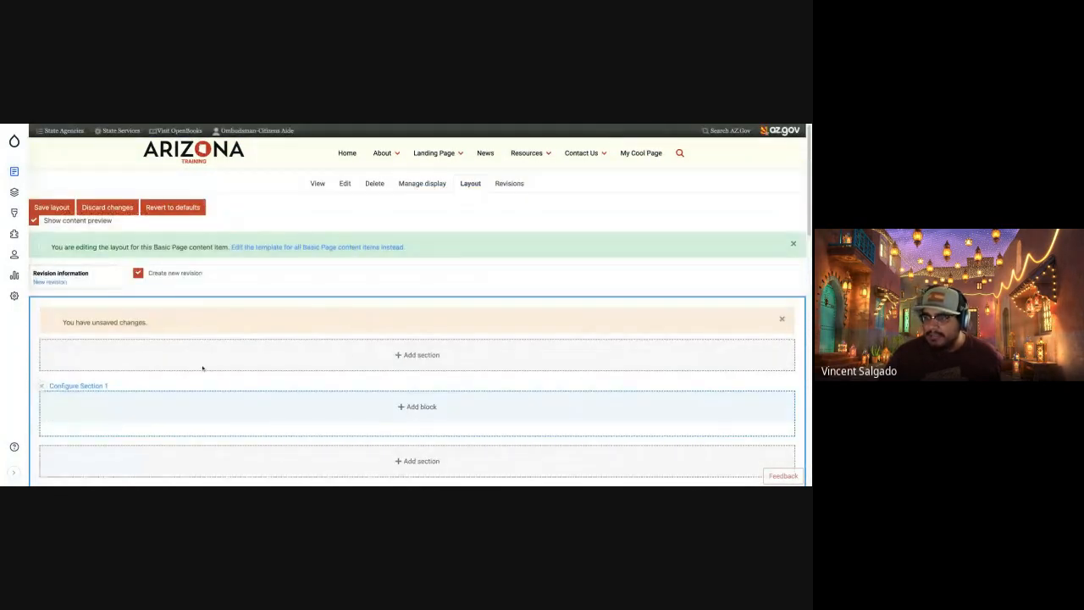
pyautogui.scroll(-5, 217, 393)
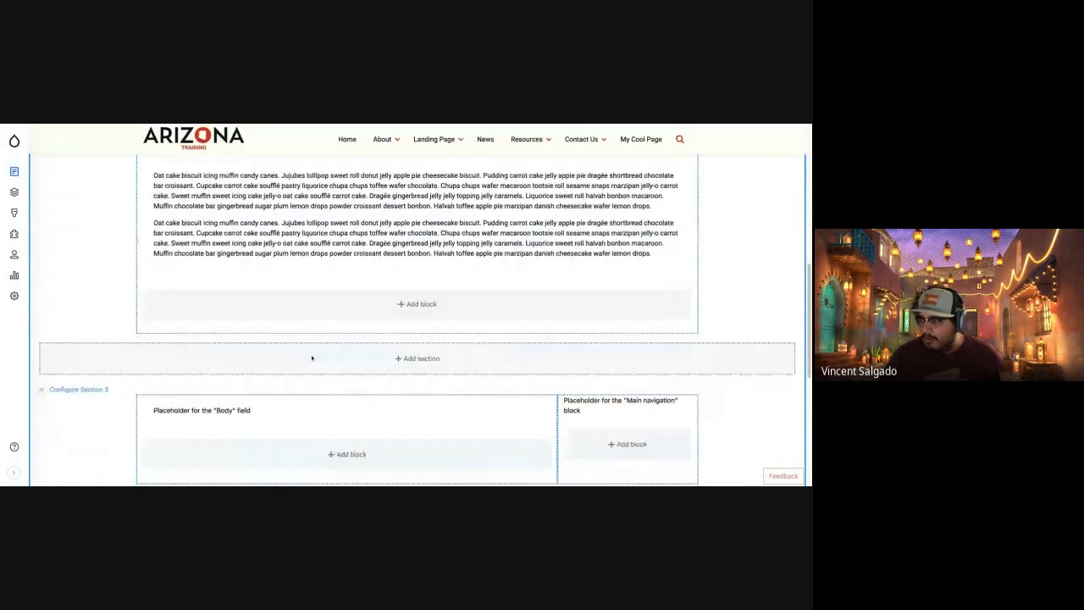
pyautogui.scroll(2, 312, 358)
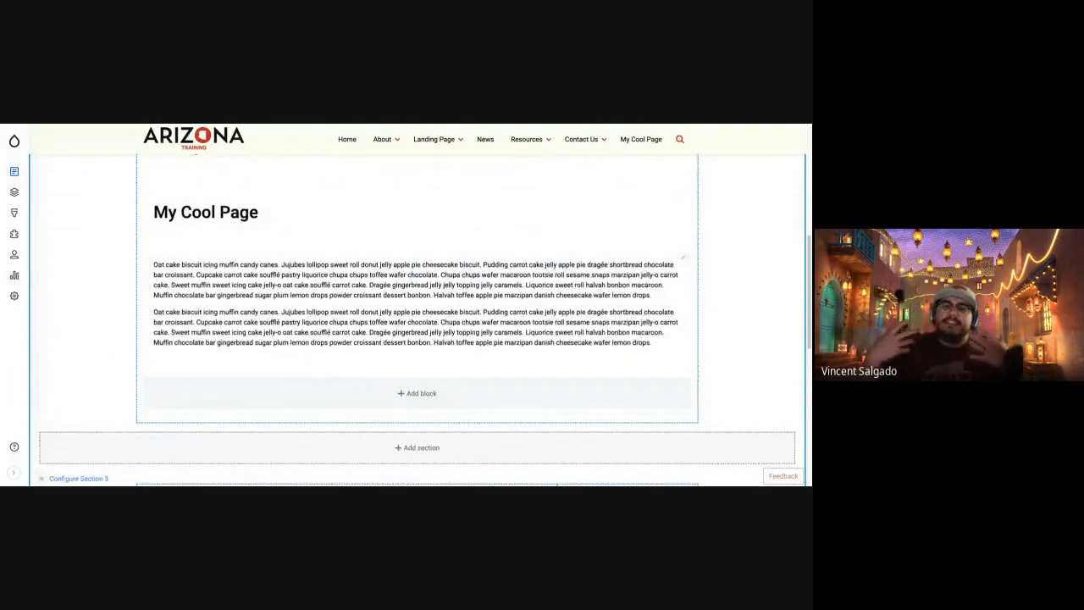
pyautogui.scroll(10, 290, 299)
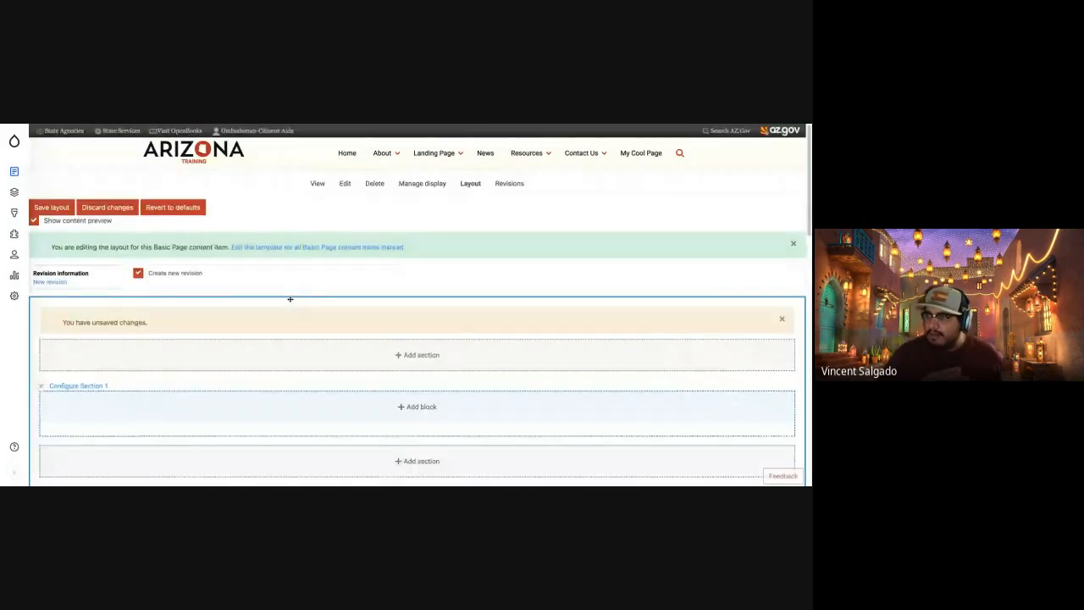
pyautogui.click(485, 154)
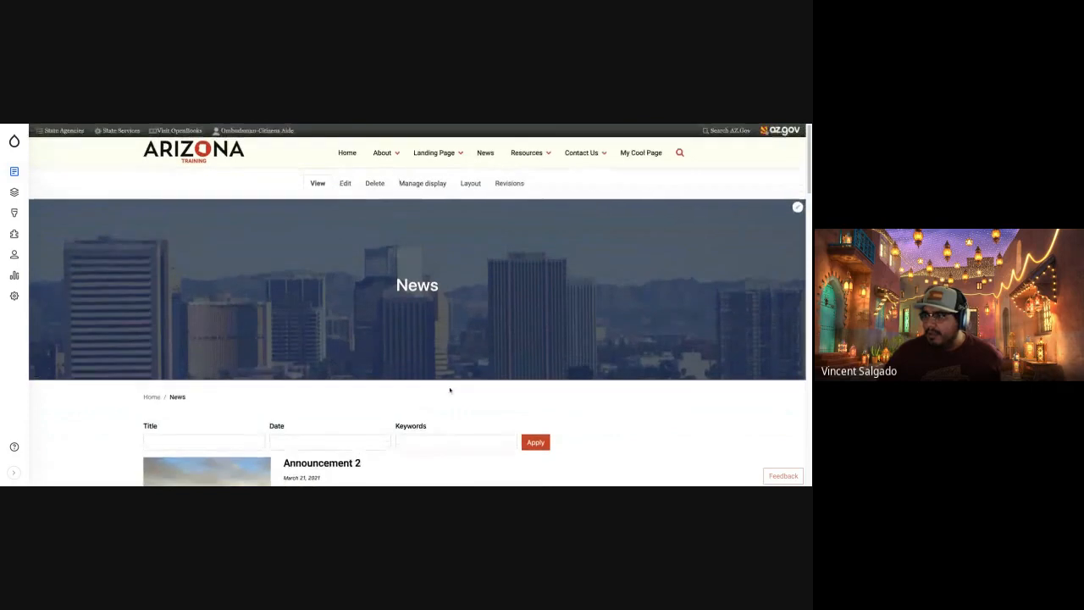
pyautogui.scroll(-10, 347, 364)
pyautogui.scroll(7, 347, 365)
pyautogui.scroll(3, 347, 365)
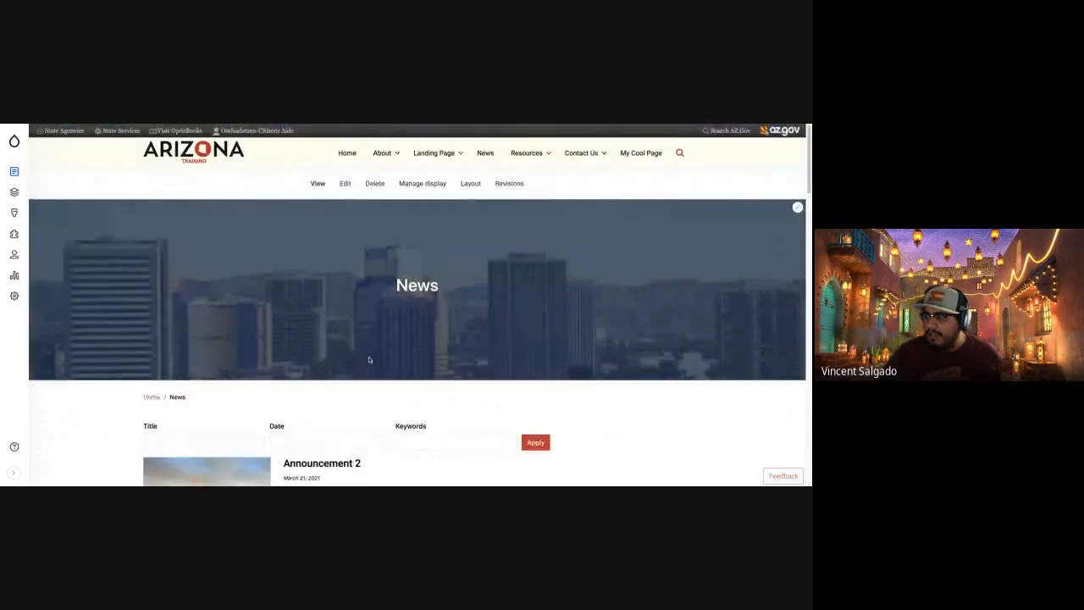
pyautogui.click(635, 153)
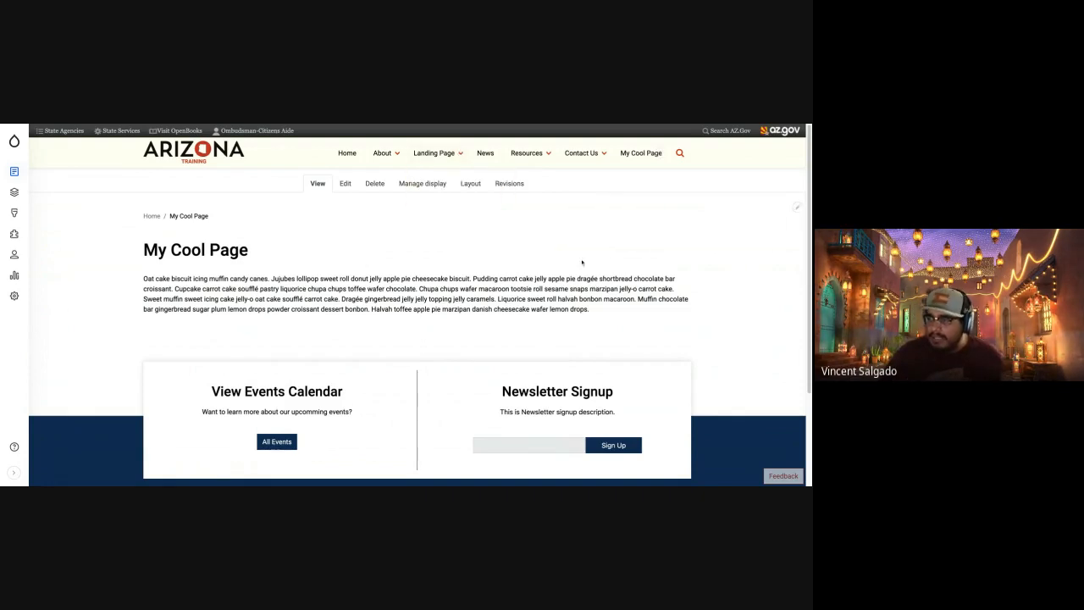
# Reopen the layout editor of My Cool Page, check the two paragraphs in Section 2, and save the layout.
pyautogui.click(477, 183)
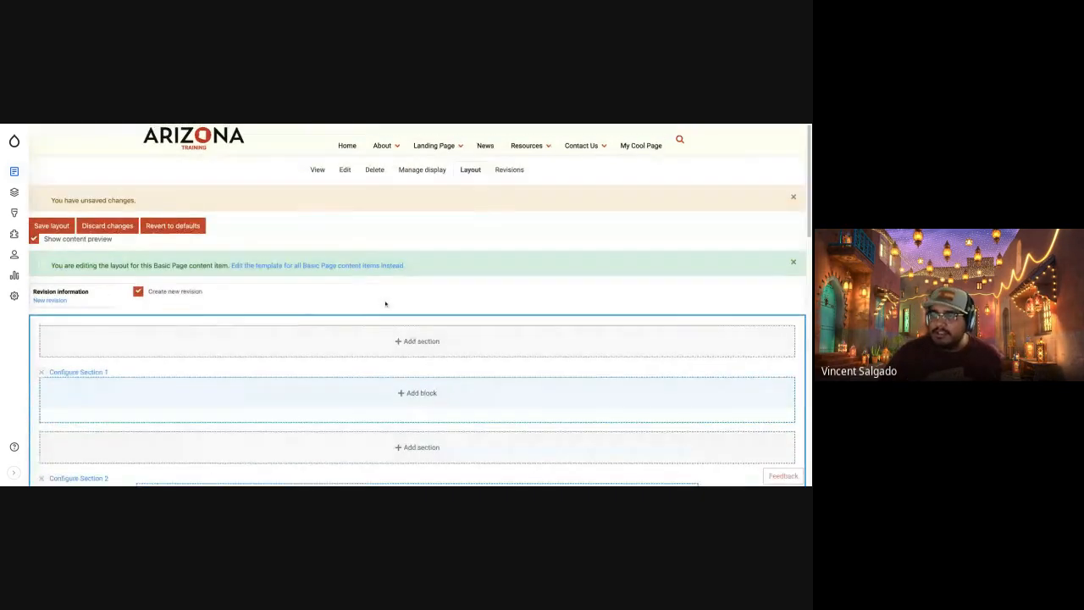
pyautogui.scroll(-5, 385, 304)
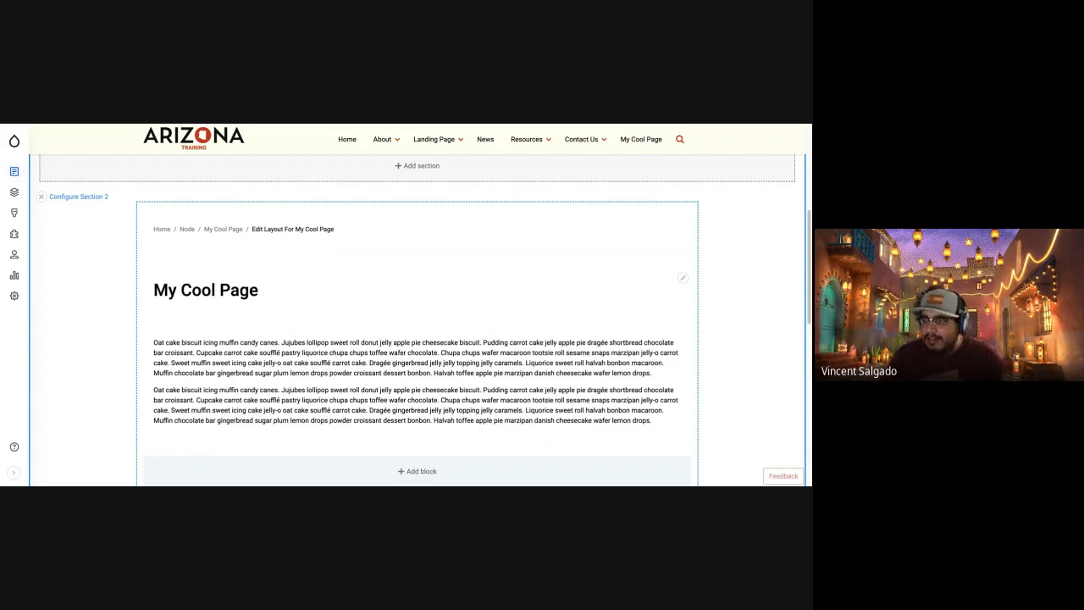
pyautogui.scroll(-2, 358, 308)
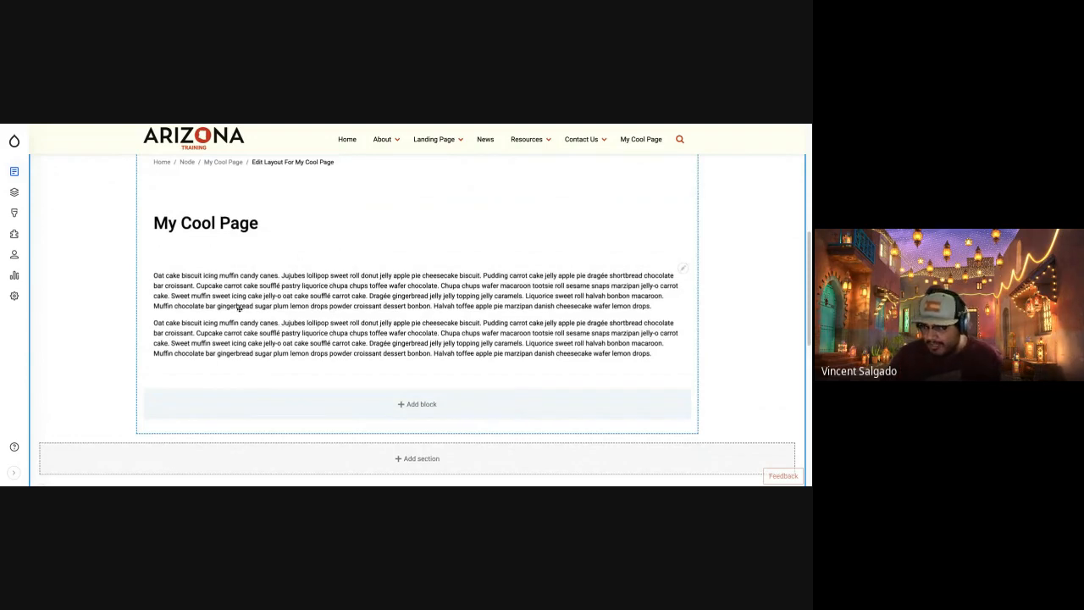
pyautogui.scroll(5, 240, 308)
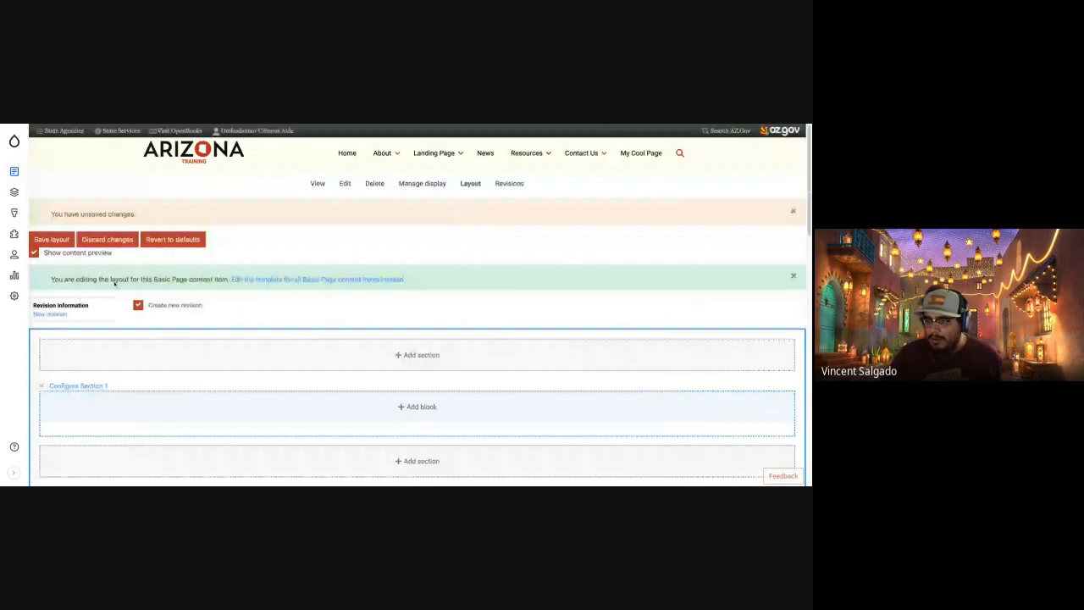
pyautogui.click(55, 240)
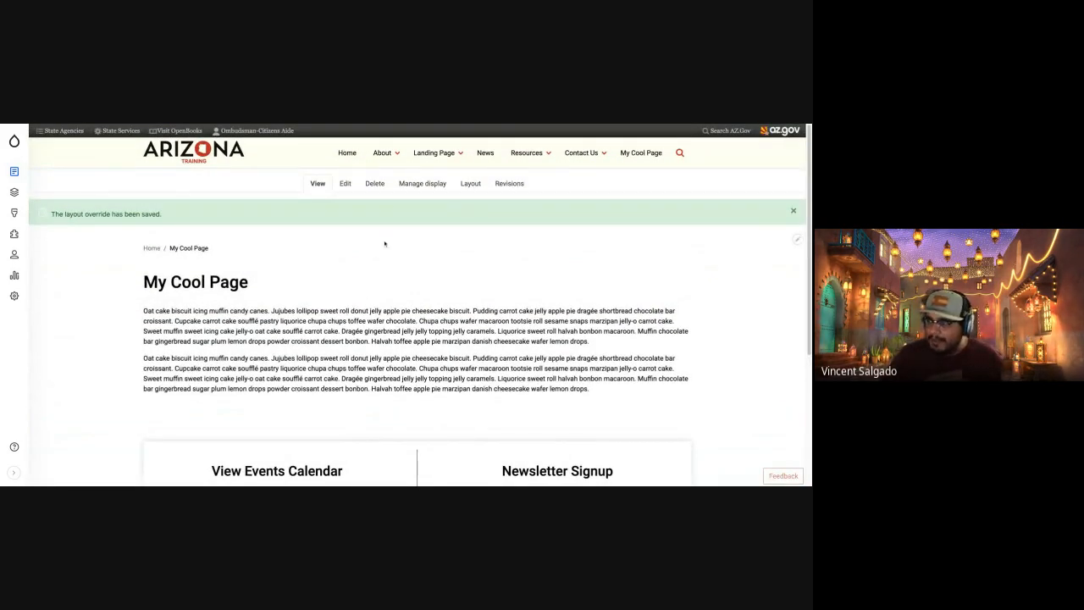
# Reopen the layout editor and move the text block from Section 2 to below the Body field placeholder in Section 3.
pyautogui.click(468, 186)
pyautogui.scroll(-5, 305, 358)
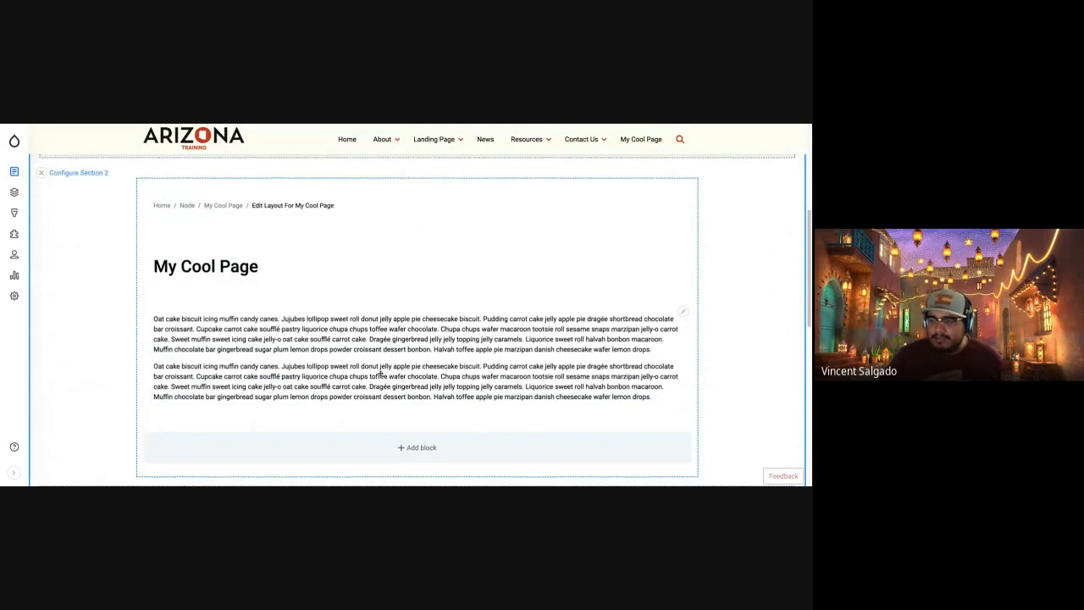
pyautogui.scroll(-10, 380, 373)
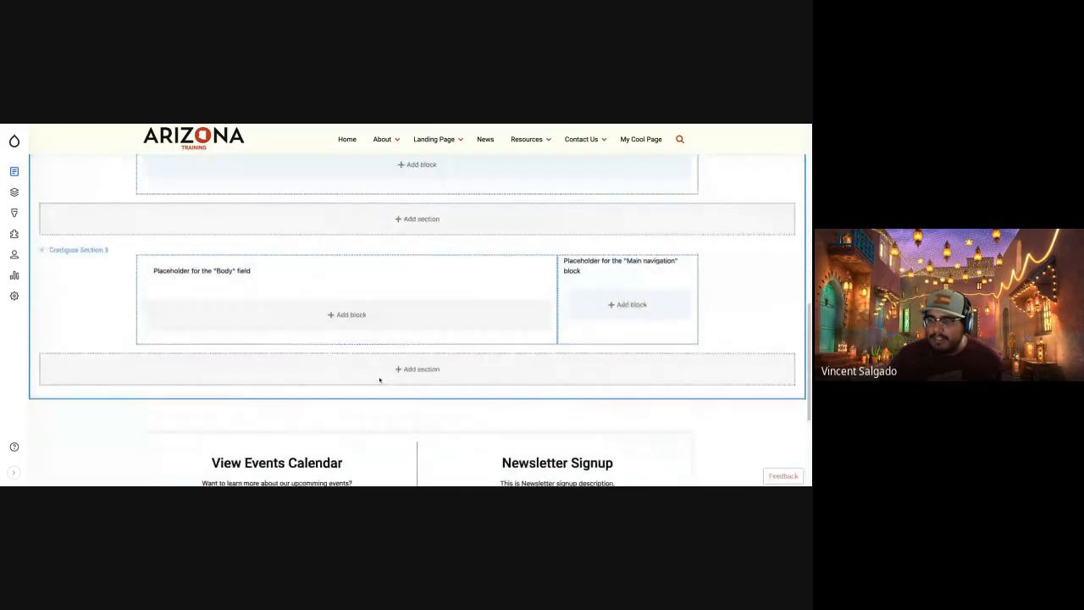
pyautogui.scroll(2, 380, 380)
pyautogui.scroll(2, 467, 303)
pyautogui.scroll(-1, 467, 303)
pyautogui.moveTo(356, 239); pyautogui.dragTo(355, 456)
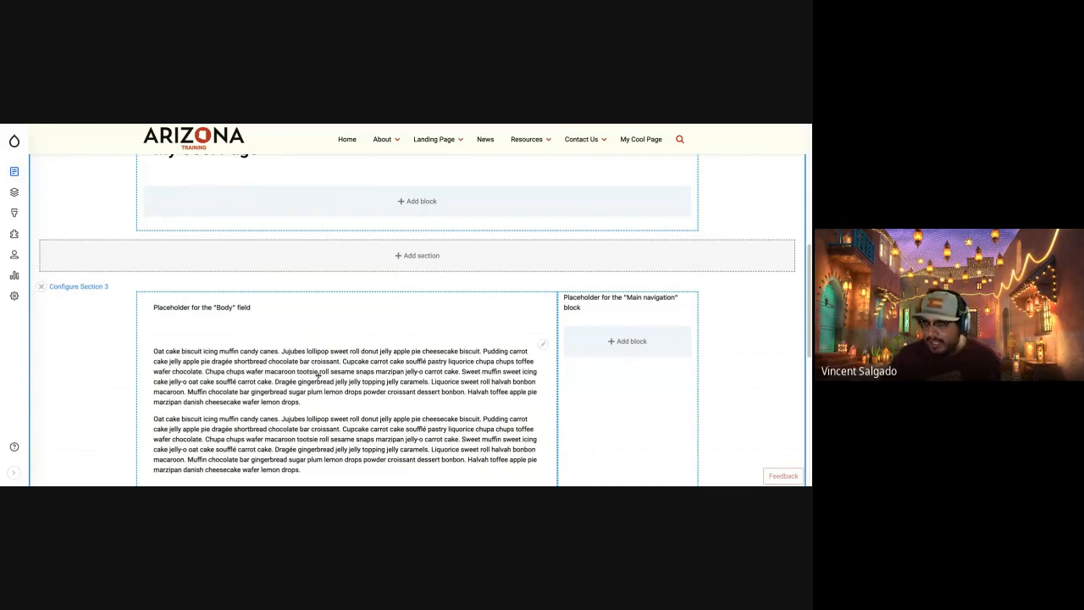
# Move the text block into Section 3's narrow column below the Main navigation placeholder, save the layout, and check the page.
pyautogui.moveTo(273, 370); pyautogui.dragTo(605, 326)
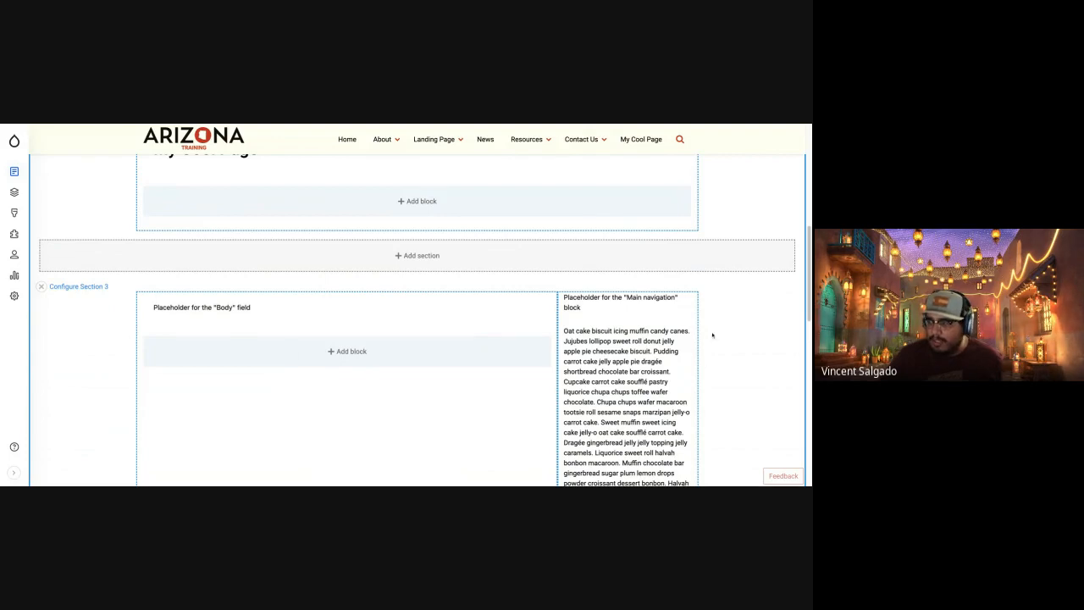
pyautogui.scroll(2, 488, 319)
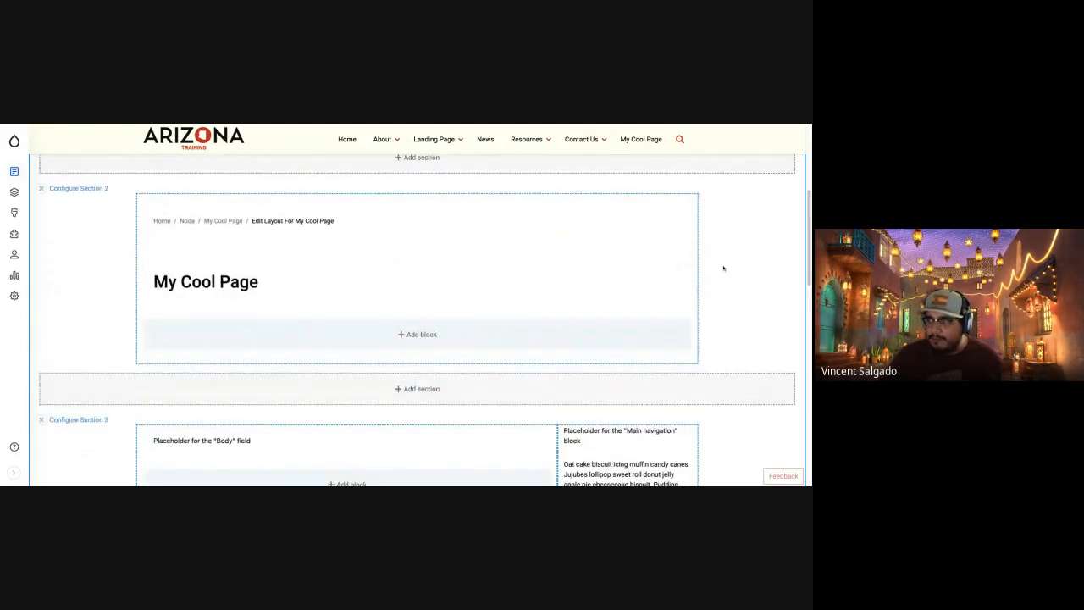
pyautogui.scroll(-5, 332, 330)
pyautogui.scroll(5, 332, 330)
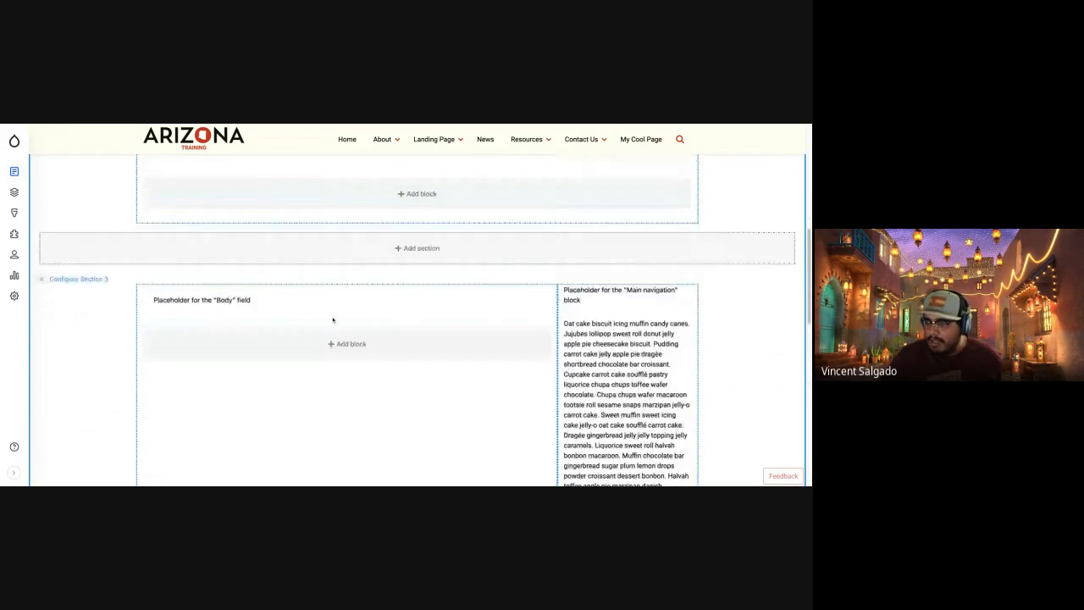
pyautogui.scroll(-2, 333, 319)
pyautogui.scroll(10, 497, 363)
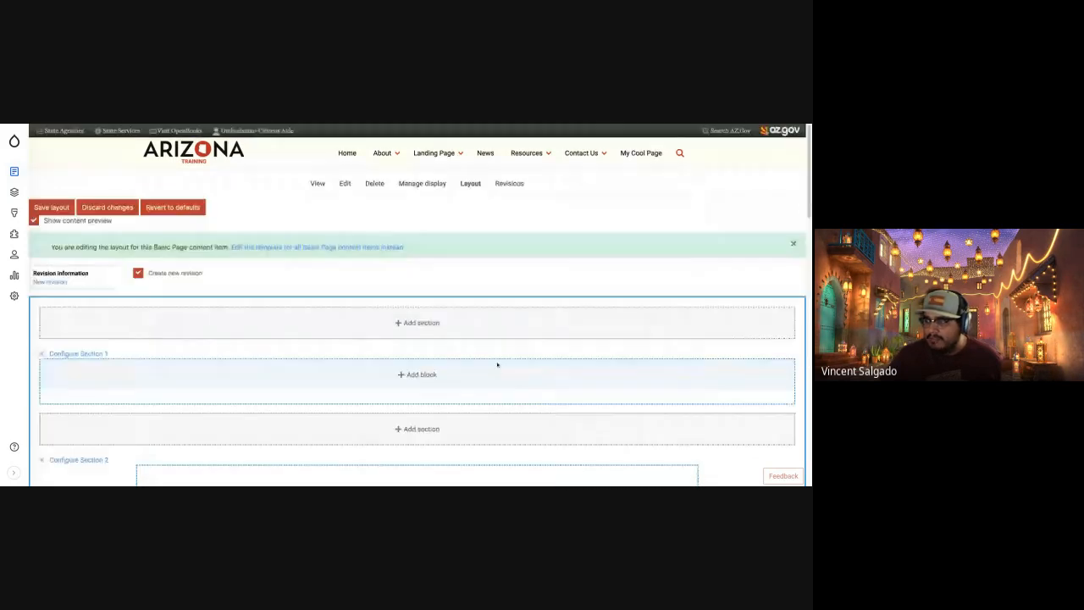
pyautogui.click(54, 208)
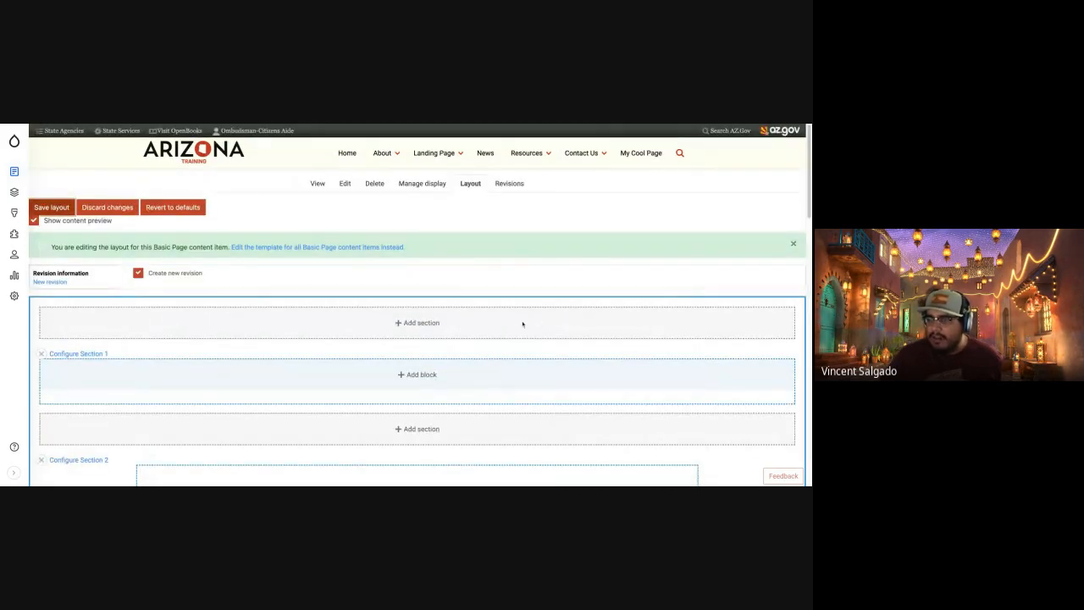
pyautogui.scroll(-5, 454, 341)
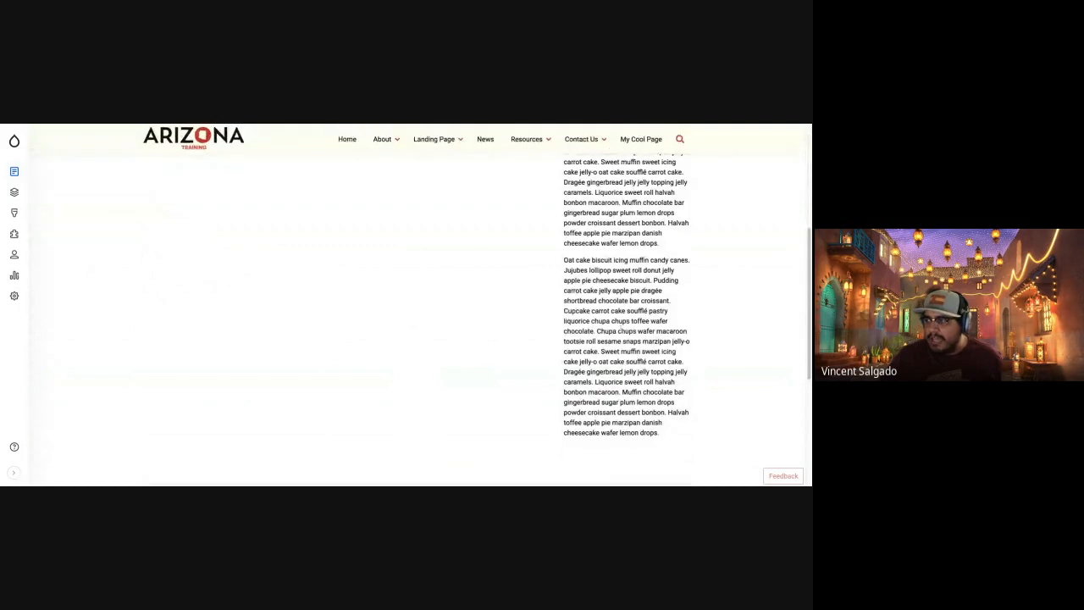
pyautogui.scroll(6, 613, 376)
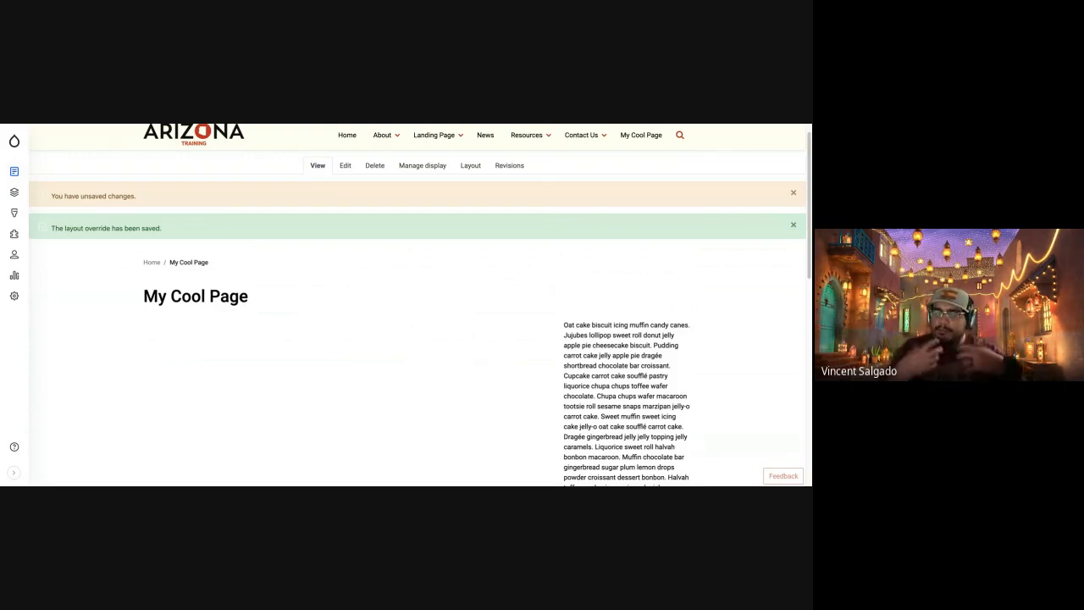
# Reopen the layout editor, move the text block above the breadcrumb and page title, and save the layout.
pyautogui.click(466, 169)
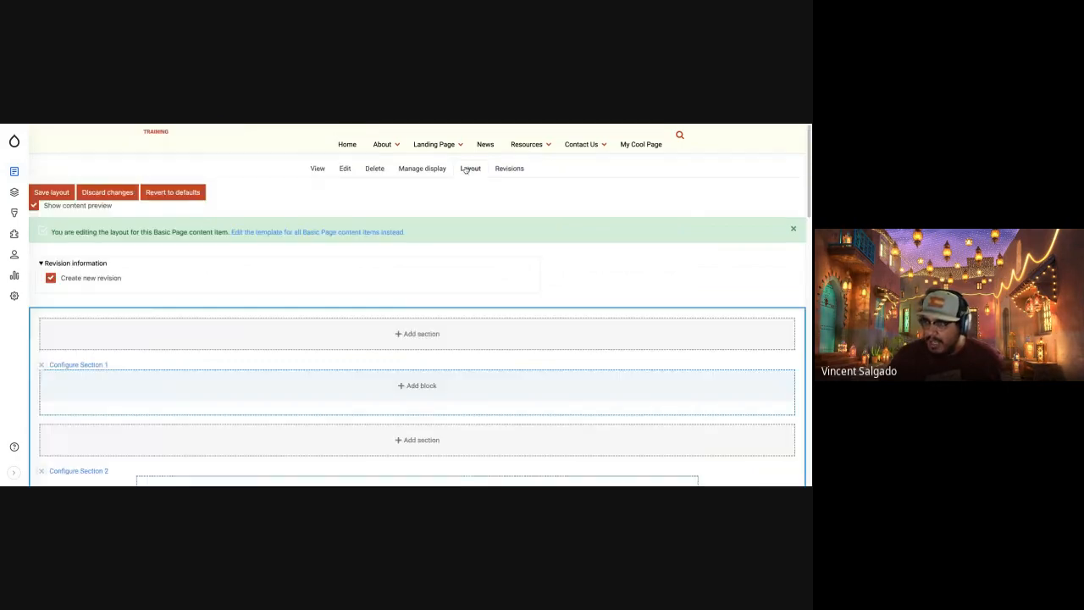
pyautogui.scroll(-4, 264, 377)
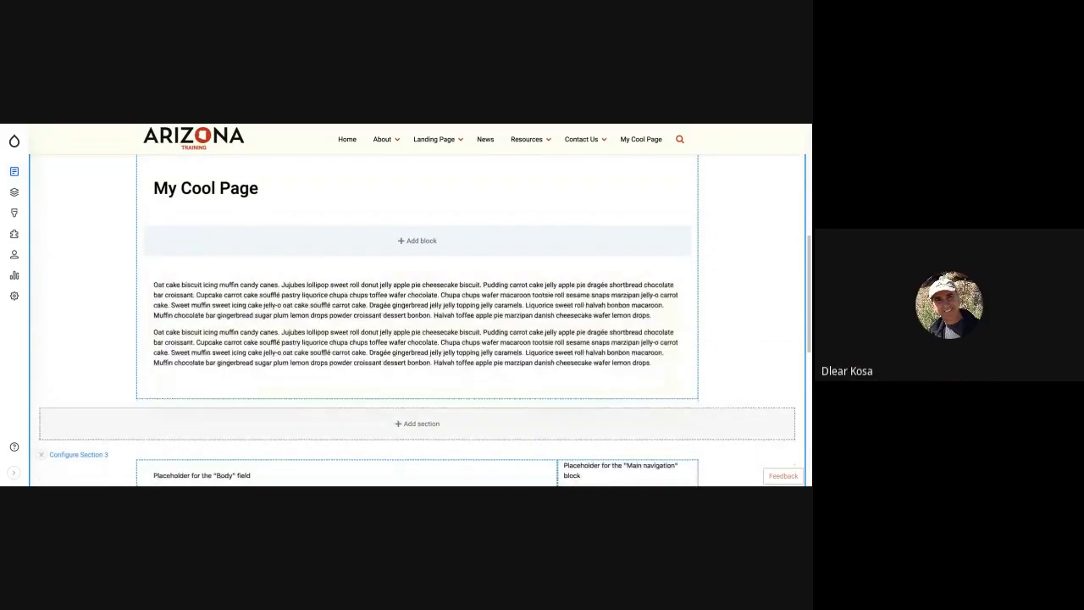
pyautogui.scroll(5, 314, 285)
pyautogui.click(48, 210)
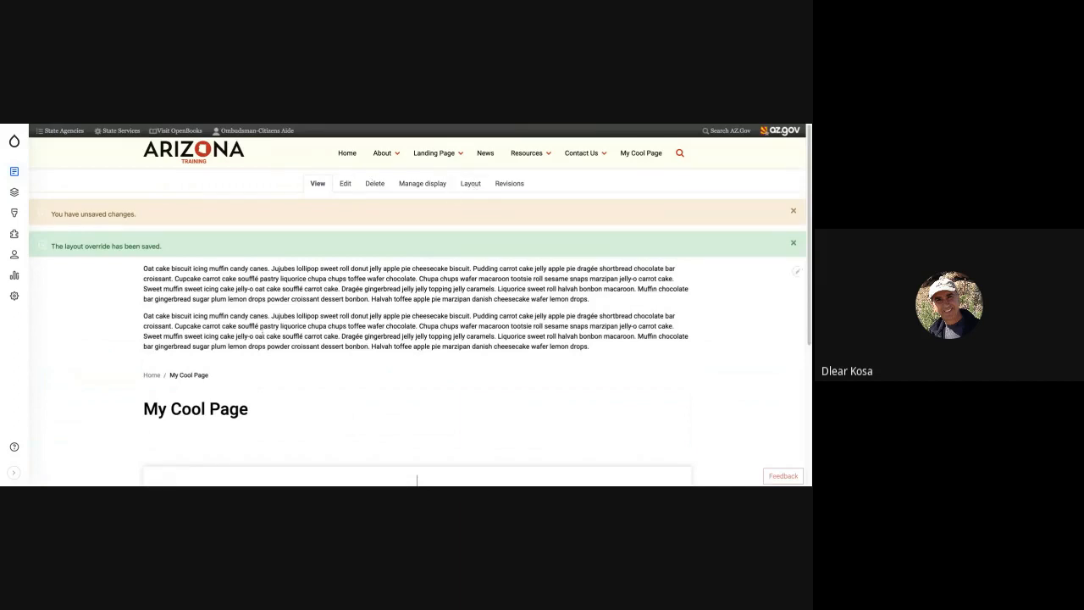
# Move the text block back below the page title in Section 2 and save the layout, dismissing the status messages.
pyautogui.scroll(-5, 275, 365)
pyautogui.scroll(2, 283, 381)
pyautogui.scroll(1, 283, 379)
pyautogui.moveTo(280, 289); pyautogui.dragTo(432, 346)
pyautogui.scroll(3, 161, 280)
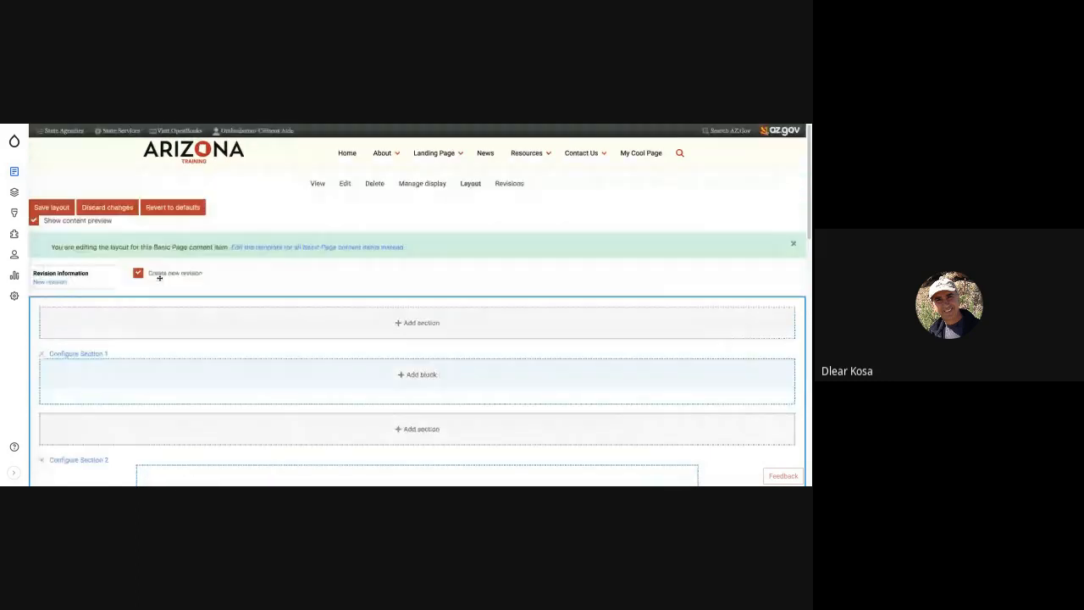
pyautogui.click(61, 205)
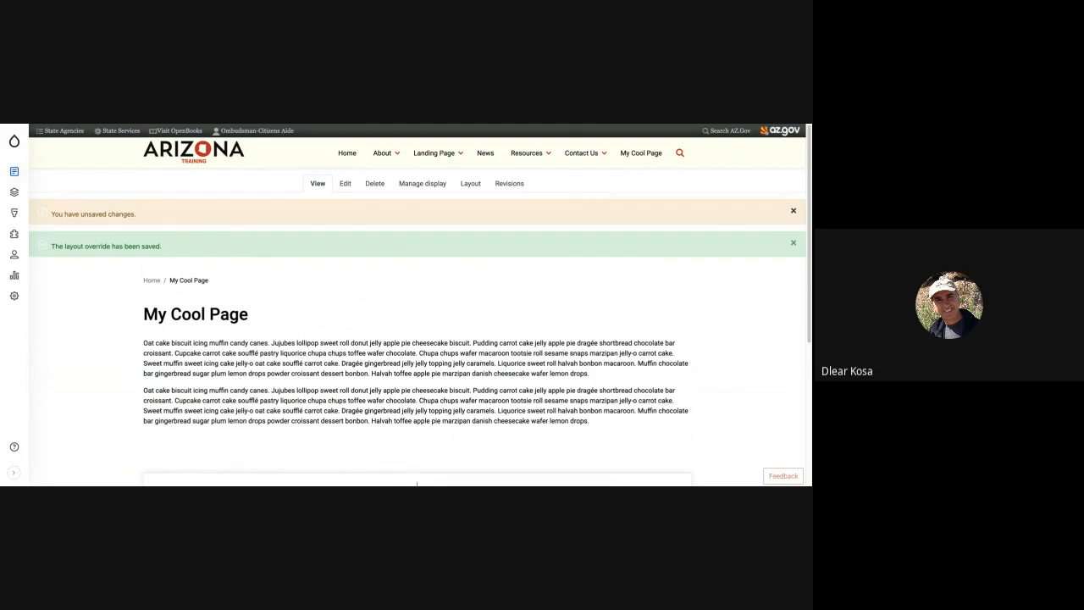
pyautogui.click(793, 211)
pyautogui.click(793, 211)
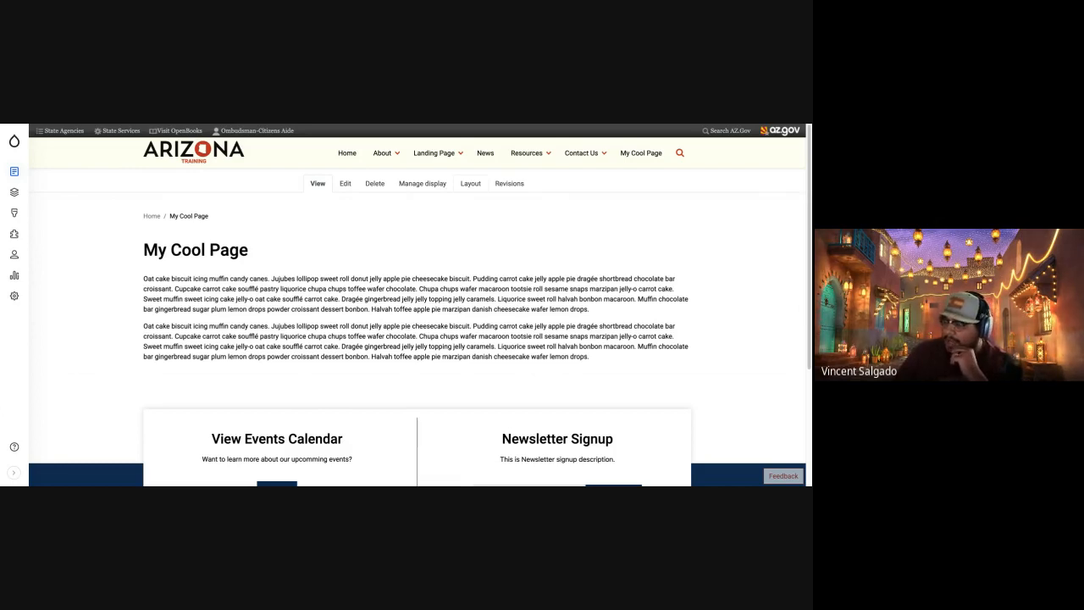
# Reopen the layout editor of My Cool Page and review how Sections 1 to 3 and their blocks are arranged.
pyautogui.click(470, 184)
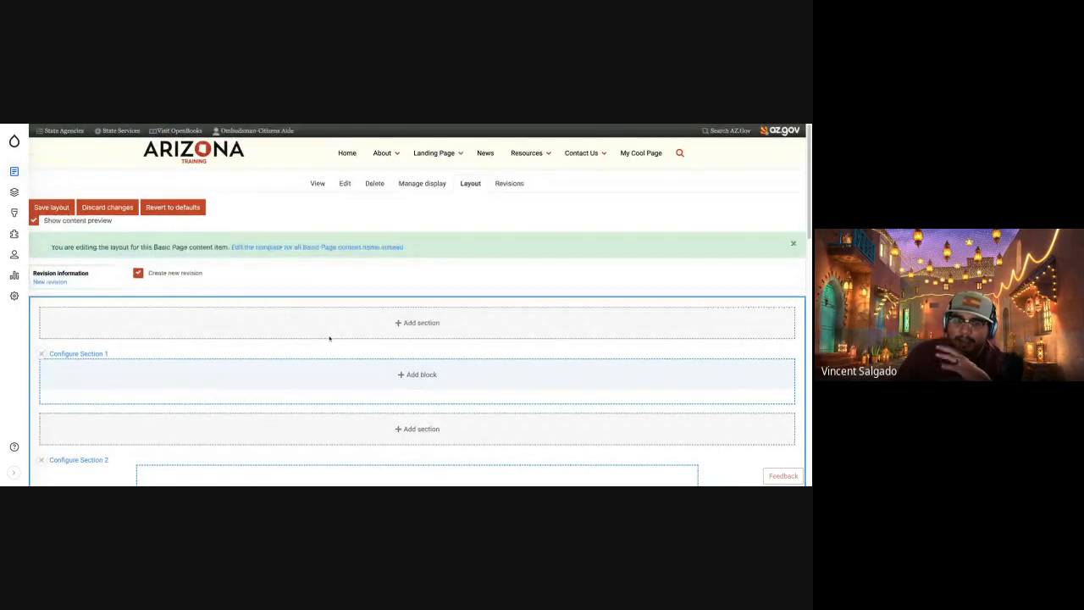
pyautogui.scroll(-5, 305, 364)
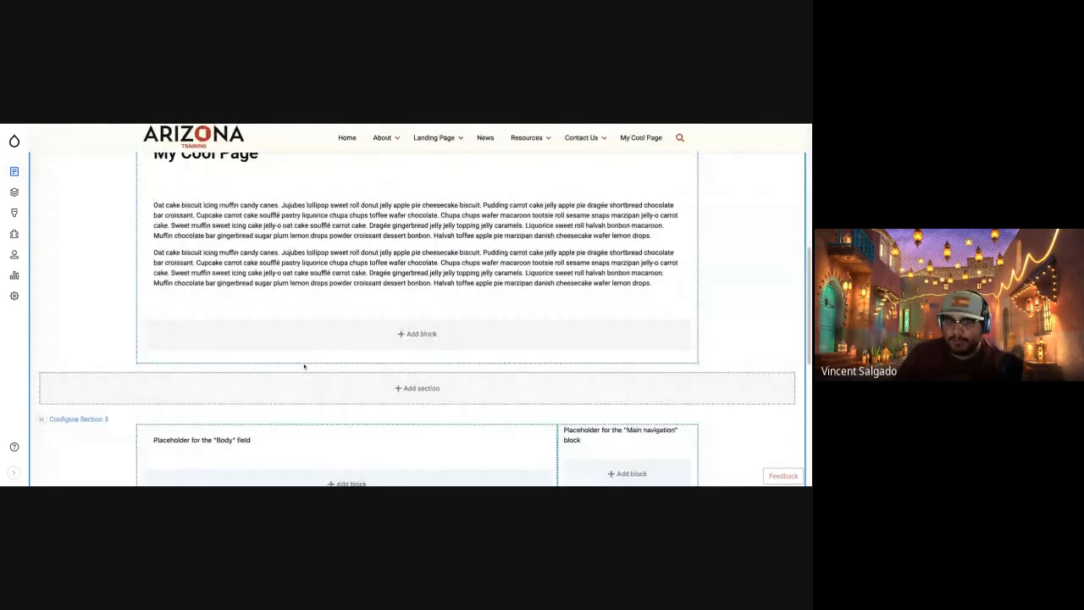
pyautogui.scroll(4, 304, 366)
pyautogui.scroll(-4, 305, 366)
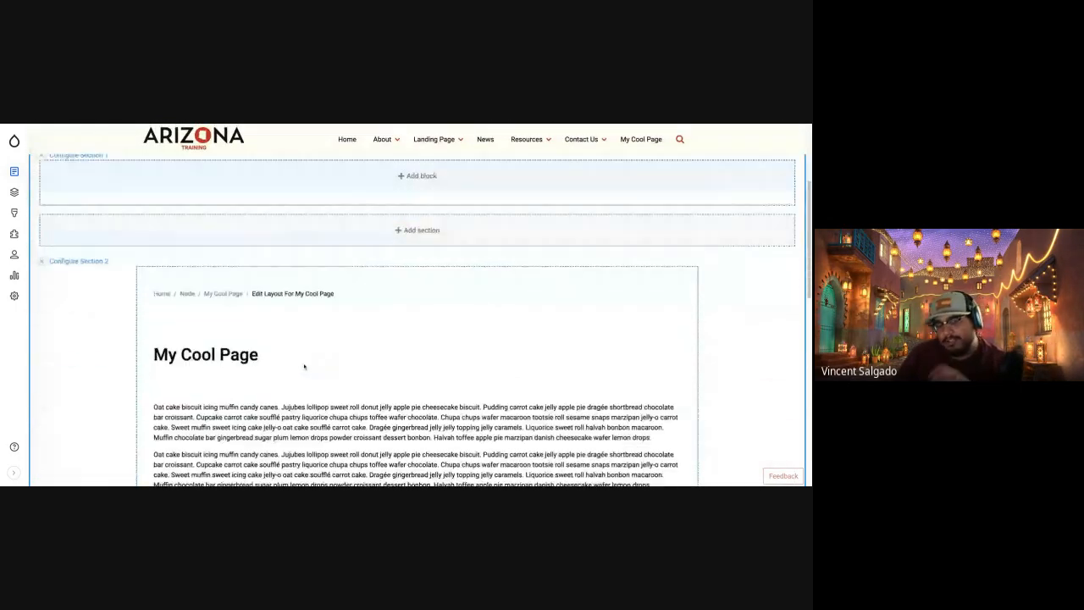
pyautogui.scroll(-7, 416, 322)
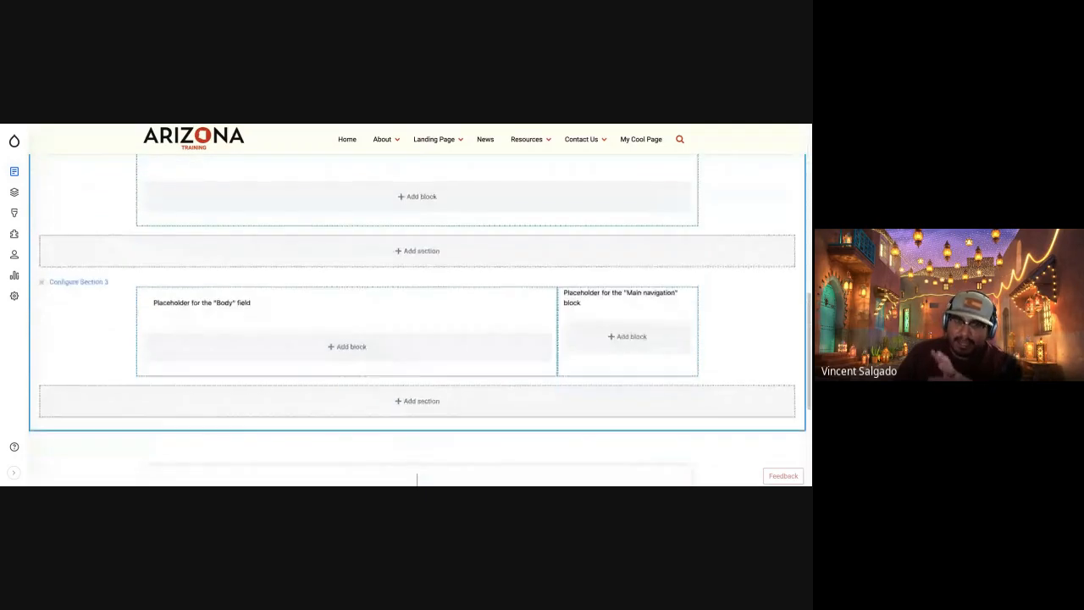
pyautogui.scroll(4, 417, 321)
pyautogui.scroll(5, 416, 321)
pyautogui.scroll(-4, 416, 322)
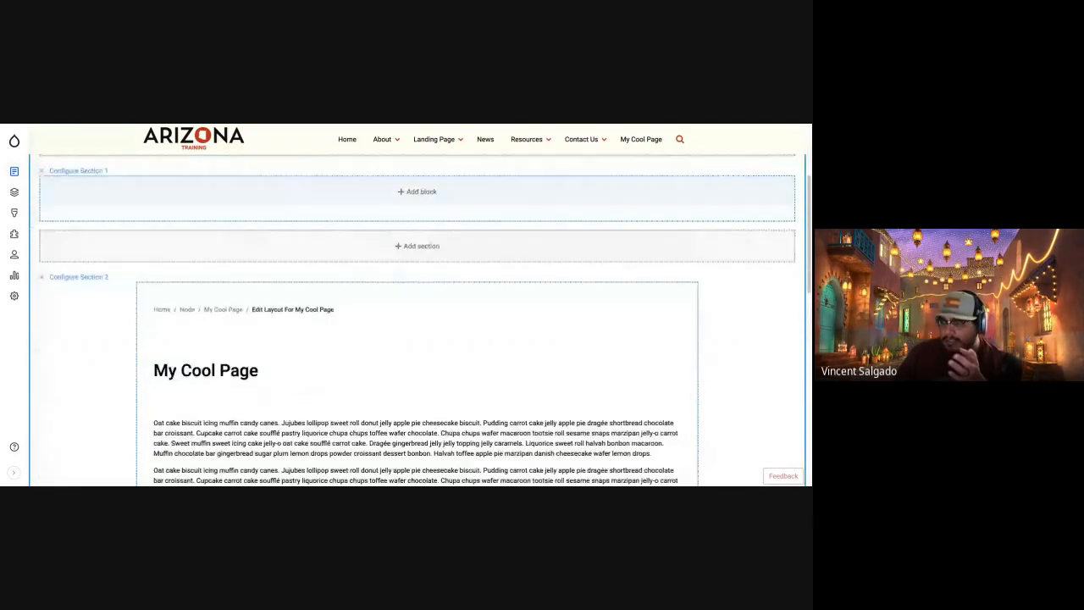
pyautogui.scroll(-2, 417, 322)
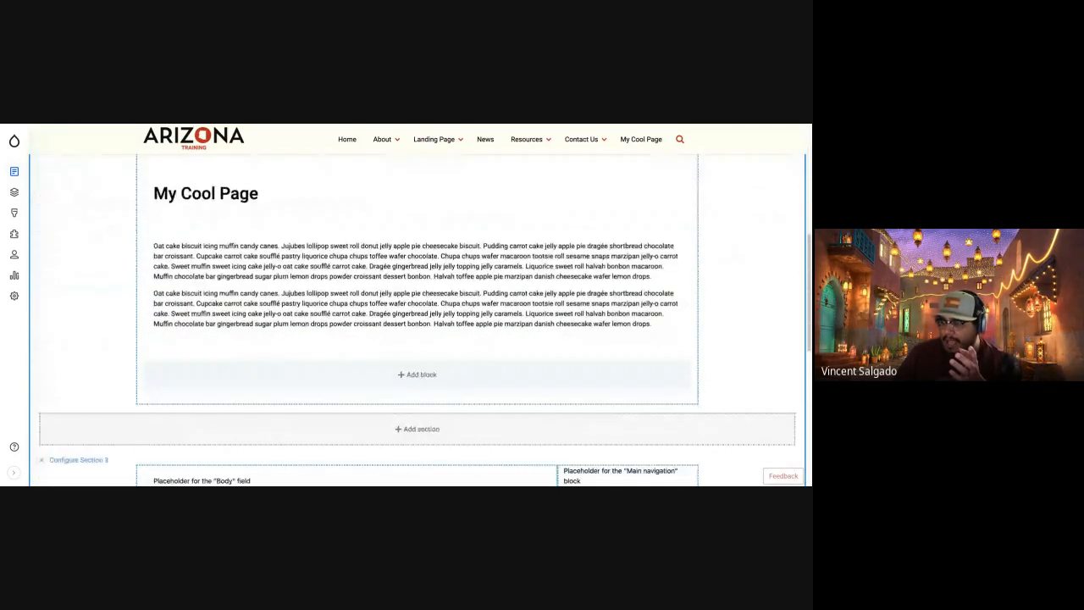
# Add a custom Banner block below the text in Section 2 and give the banner the title "My Cool Page".
pyautogui.click(405, 374)
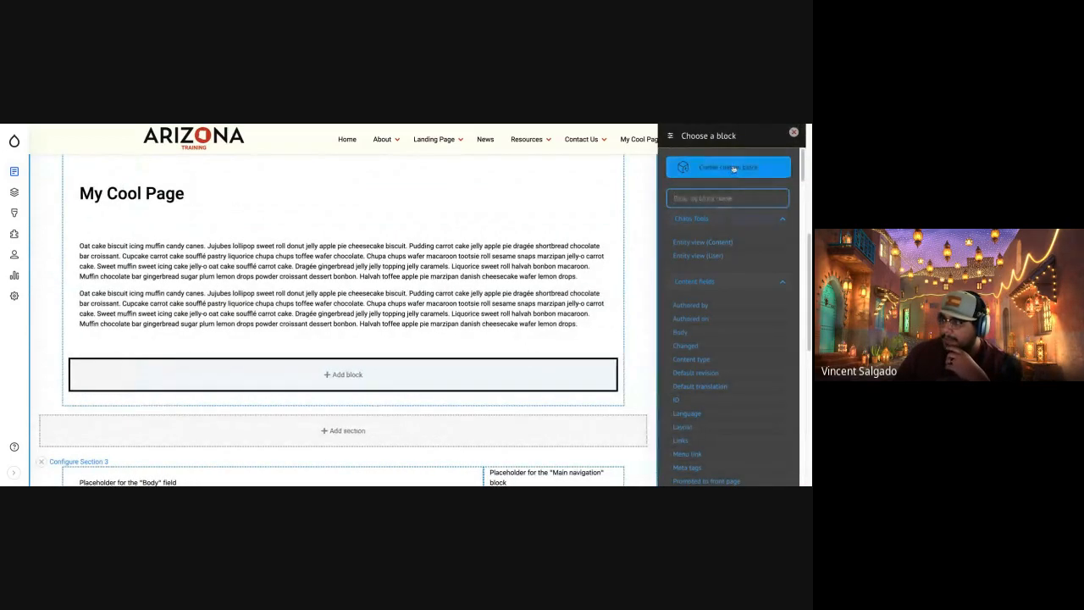
pyautogui.click(730, 168)
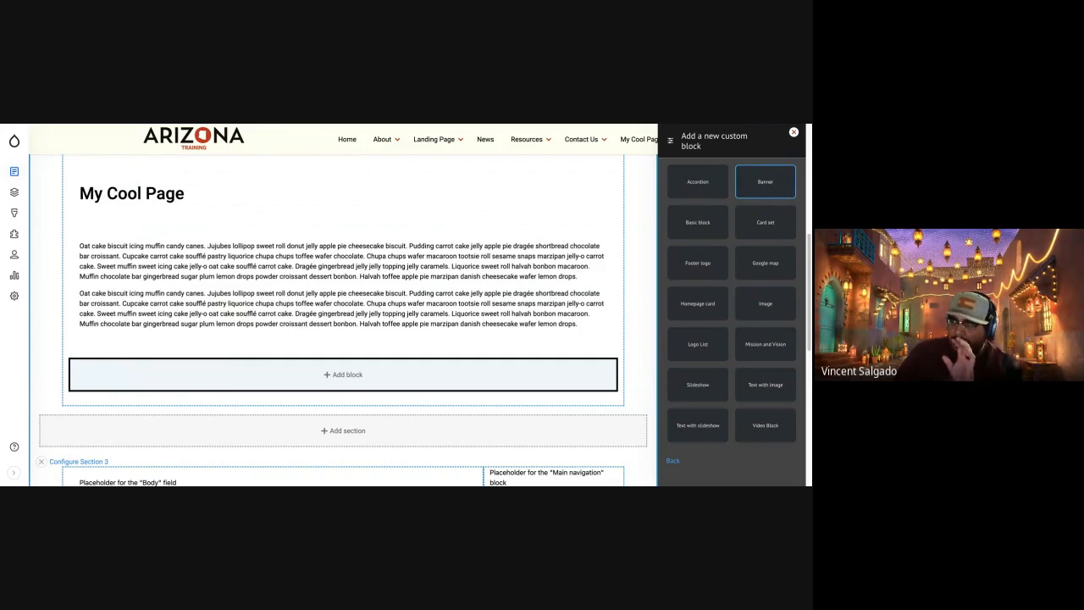
pyautogui.click(764, 181)
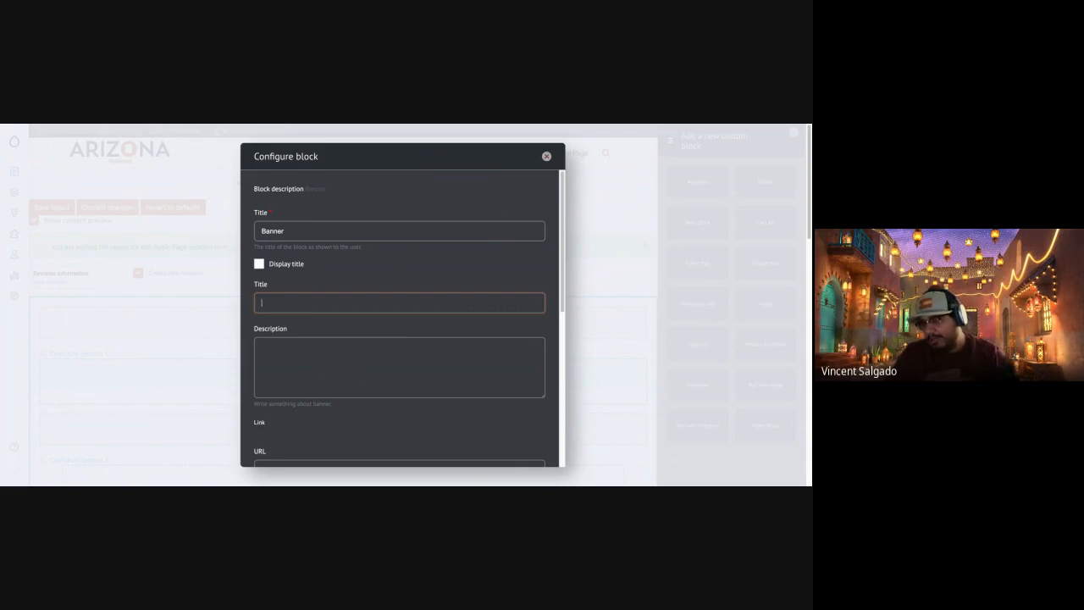
pyautogui.write('y Cool Page')
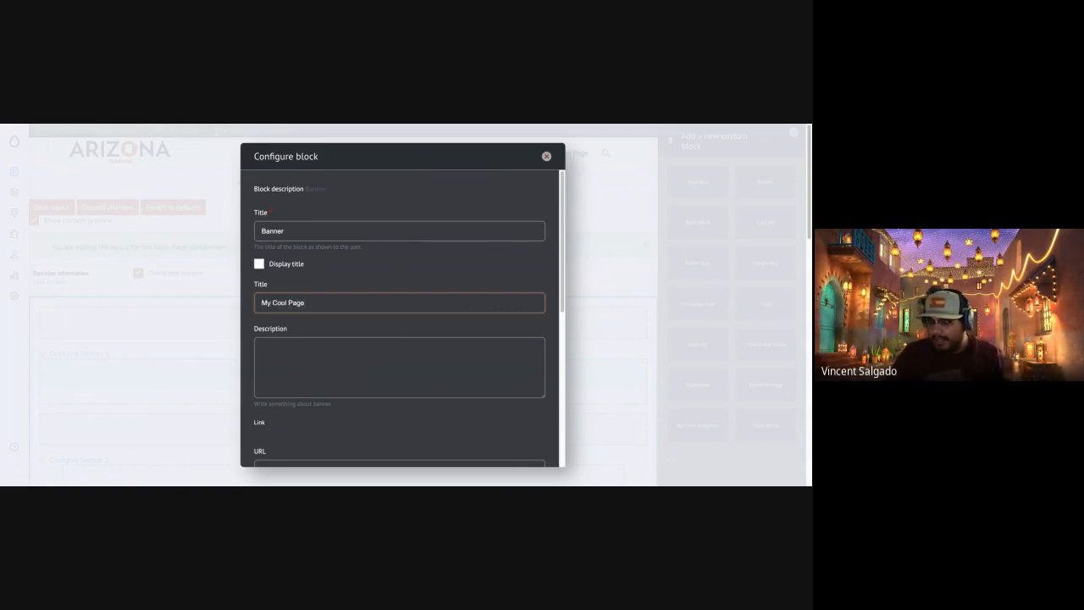
# Paste the copied placeholder text as the banner's description and trim it to end after "shortbread chocolate bar croissant.".
pyautogui.click(348, 356)
pyautogui.hotkey('ctrl', 'v')
pyautogui.hotkey('ctrl', 'a')
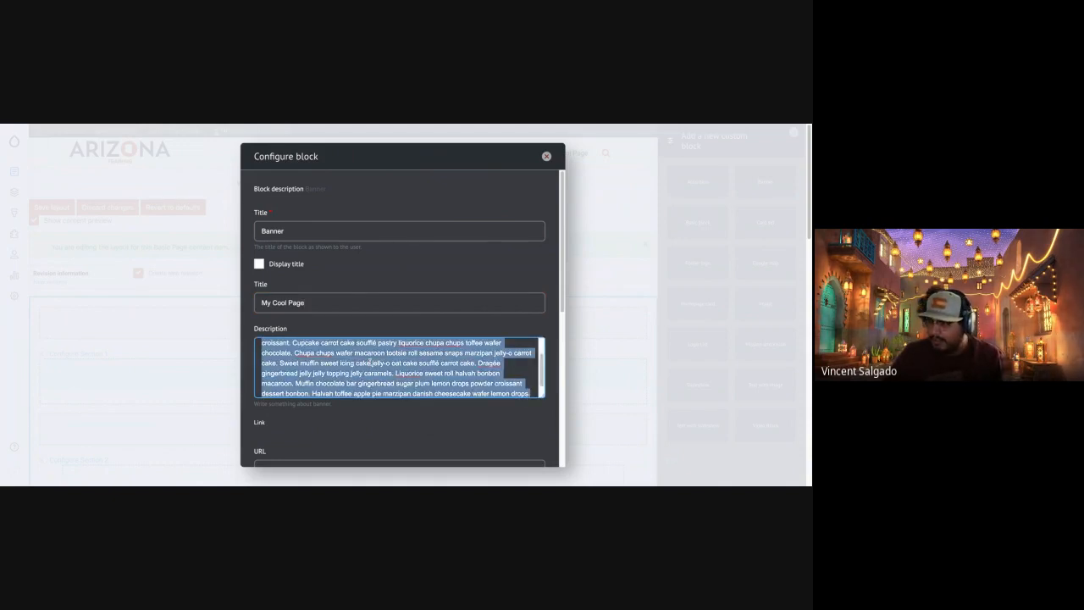
pyautogui.scroll(2, 370, 363)
pyautogui.click(328, 356)
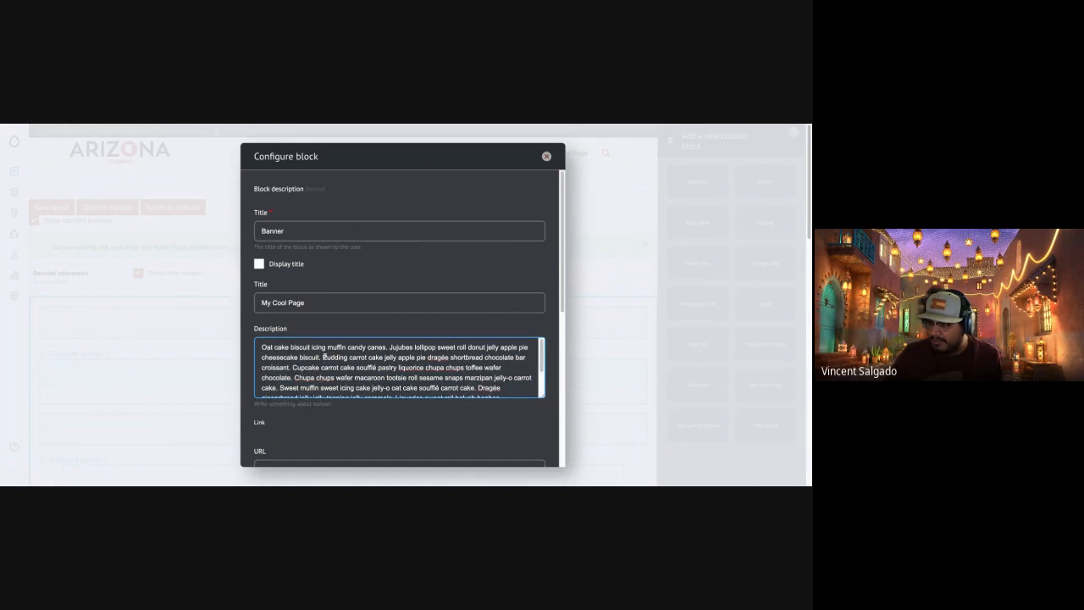
pyautogui.moveTo(293, 368); pyautogui.dragTo(532, 391)
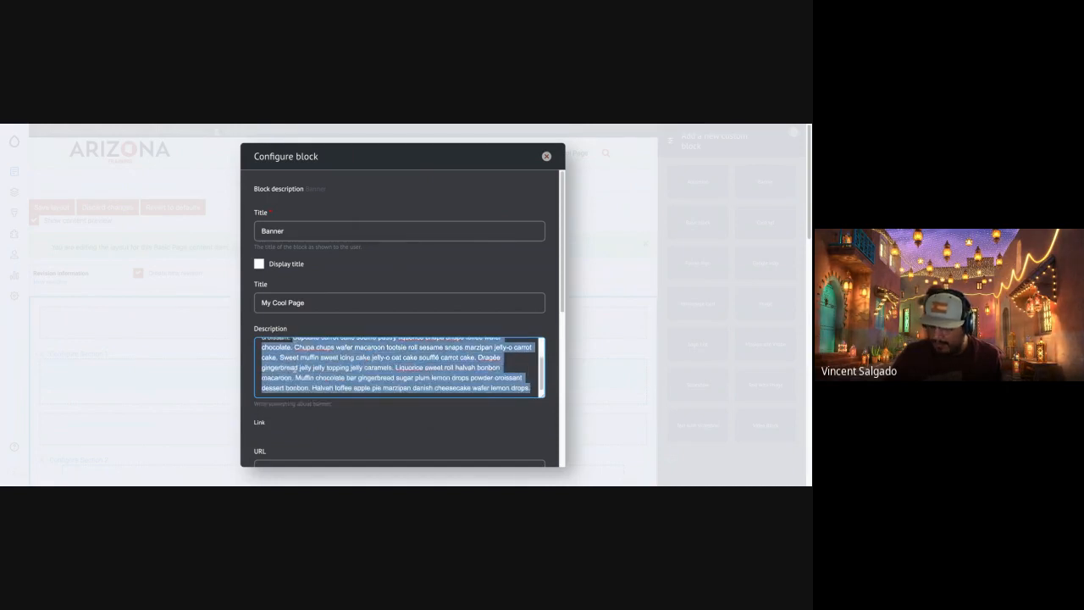
pyautogui.press('BackSpace')
# Link the banner to Landing Page 3 with the link text "Learn More".
pyautogui.scroll(-2, 310, 406)
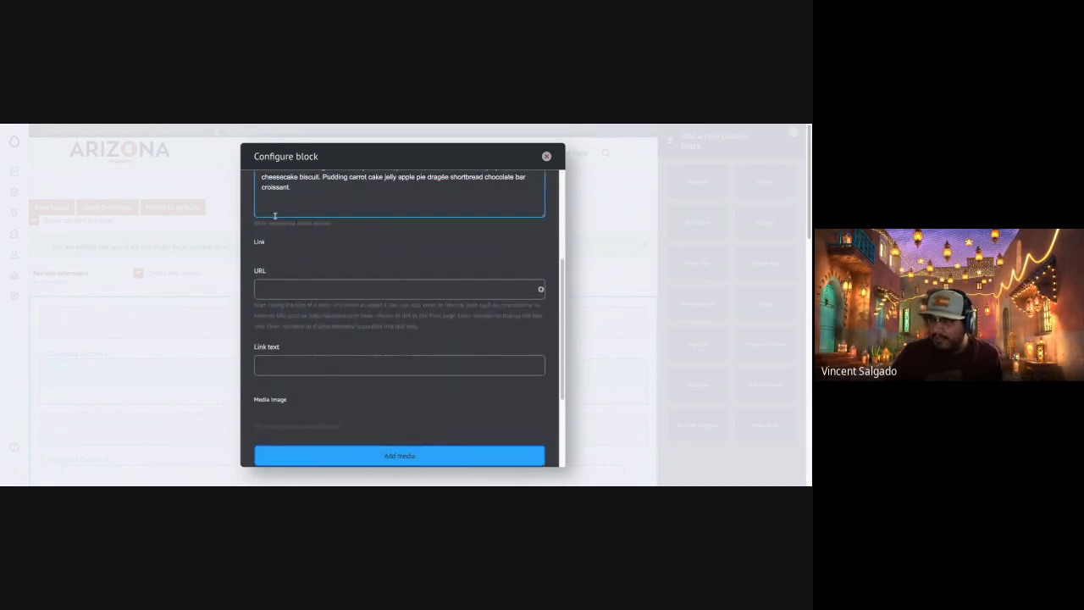
pyautogui.click(275, 294)
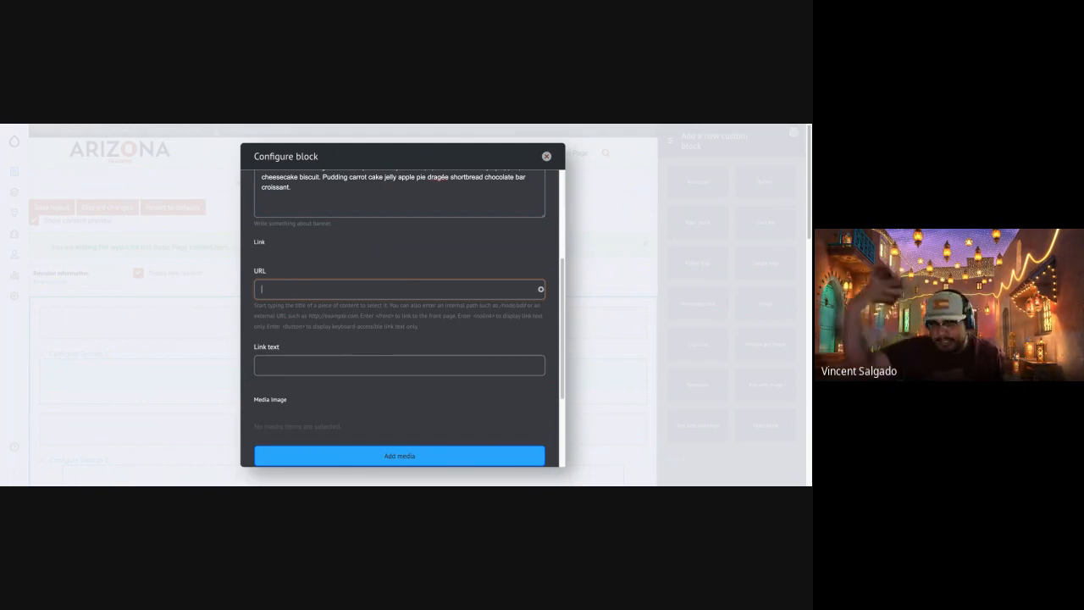
pyautogui.write('Landing')
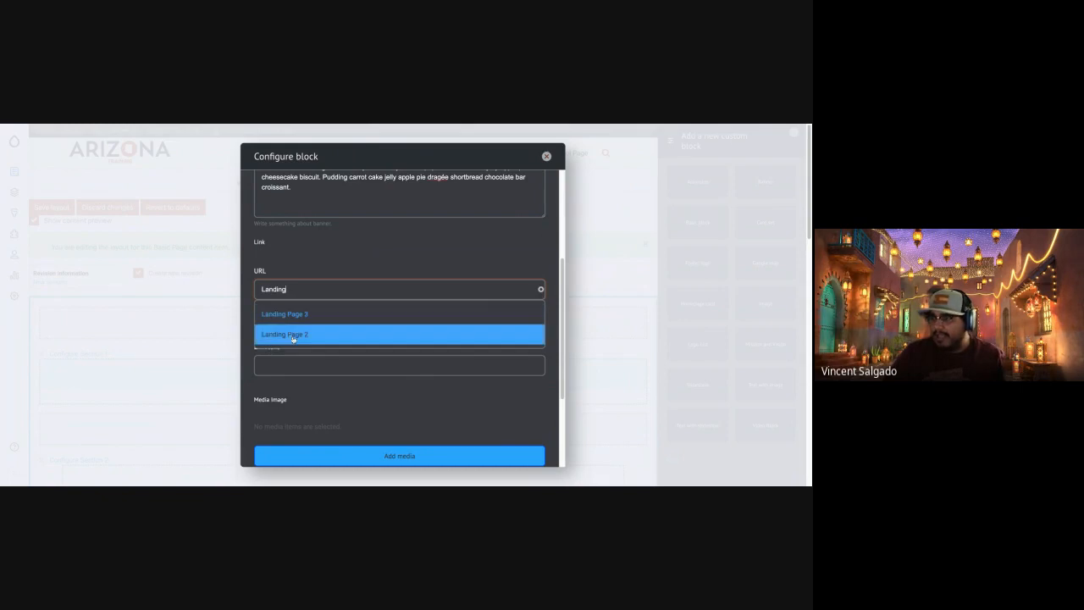
pyautogui.click(297, 317)
pyautogui.click(302, 365)
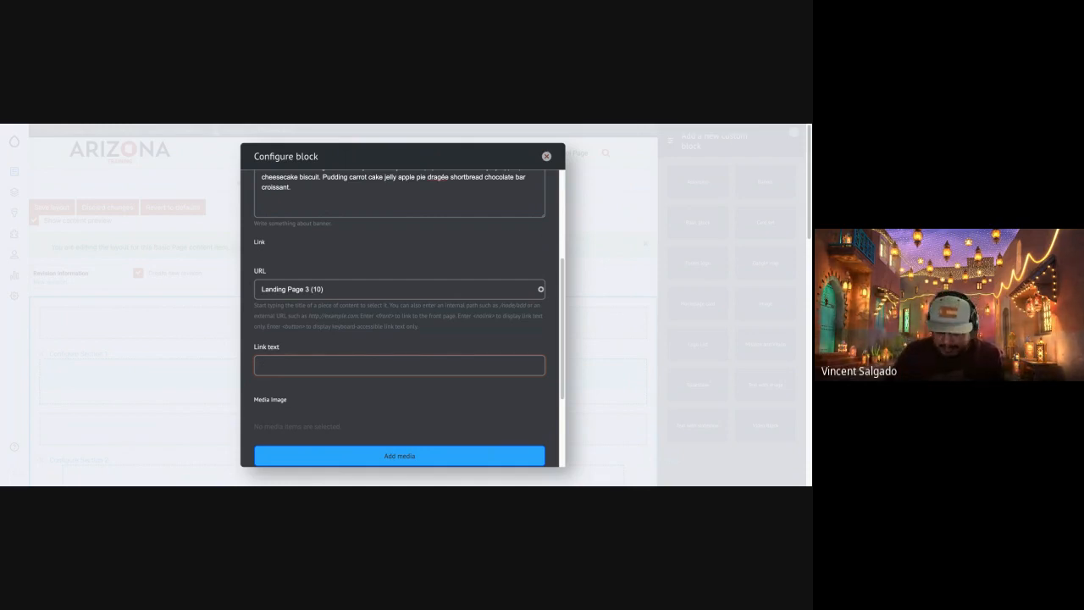
pyautogui.write('Learn More')
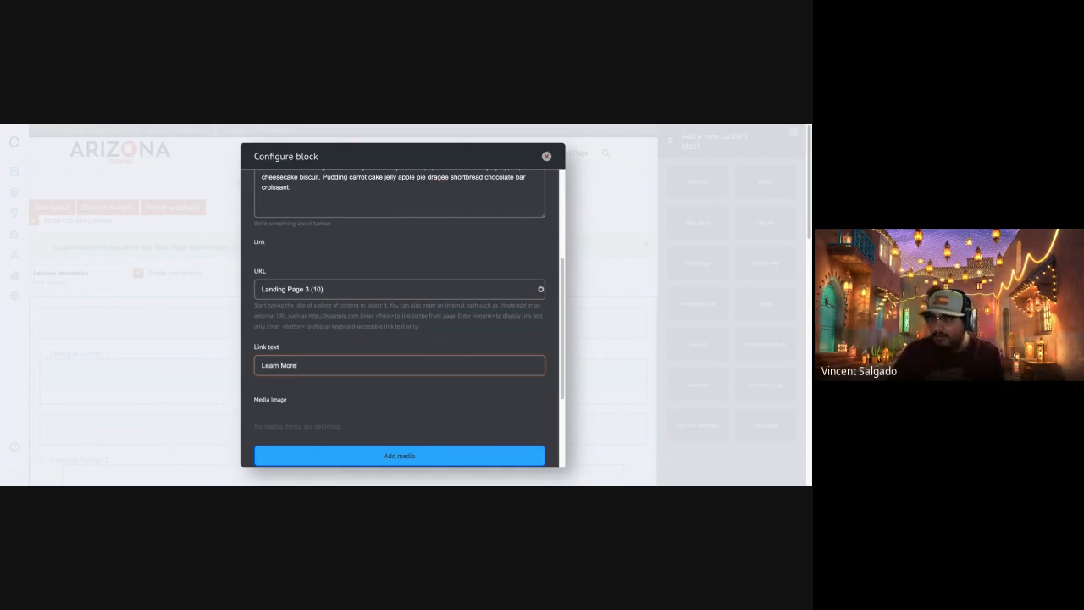
# Insert the existing pspringmainfb.jpg from the media library as the banner's image.
pyautogui.scroll(-2, 300, 406)
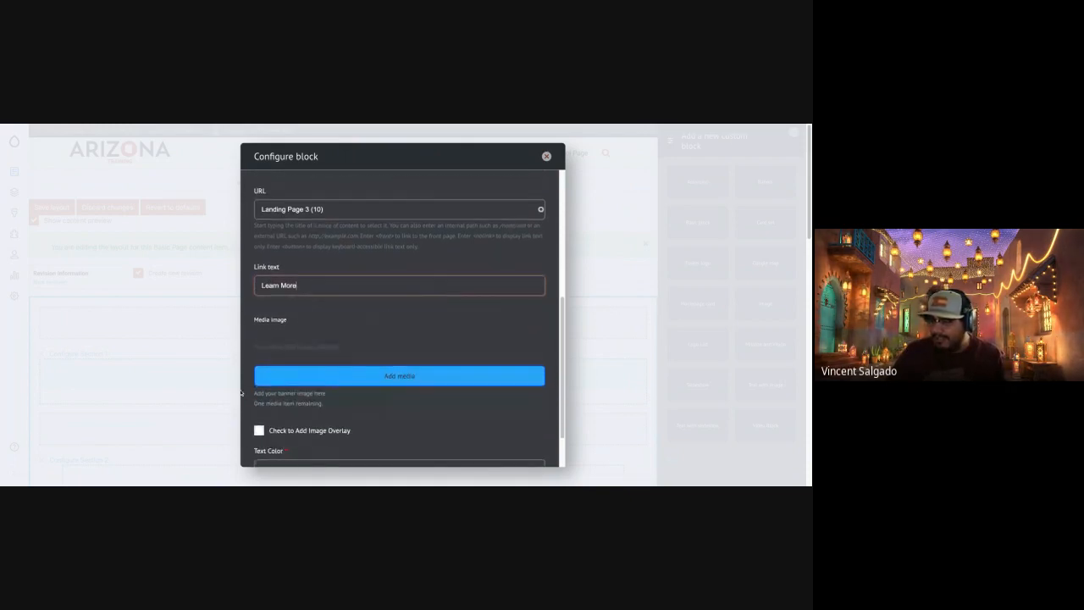
pyautogui.click(333, 376)
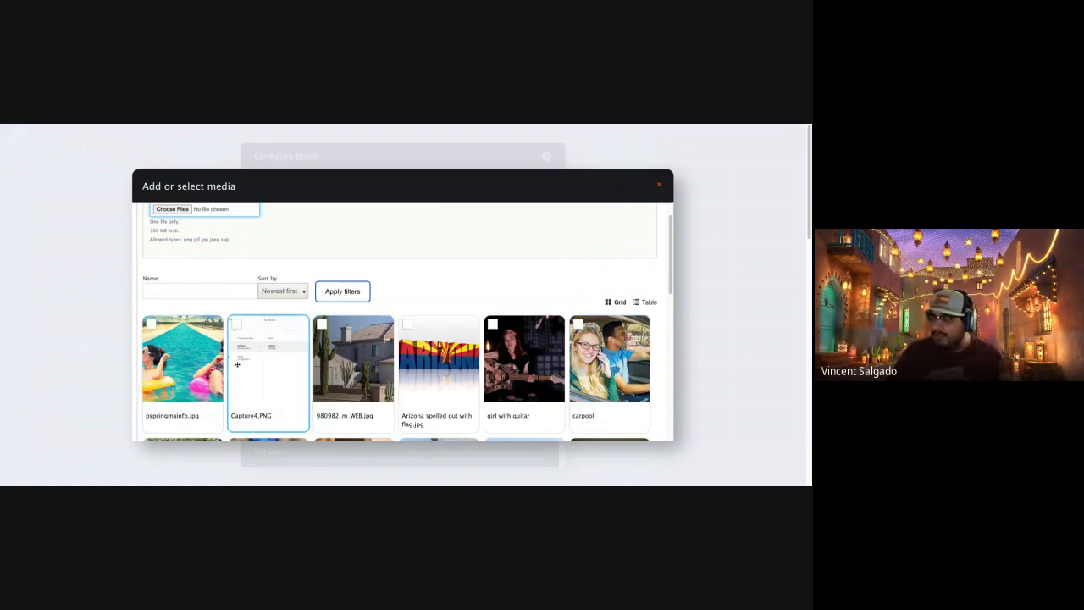
pyautogui.scroll(-10, 201, 387)
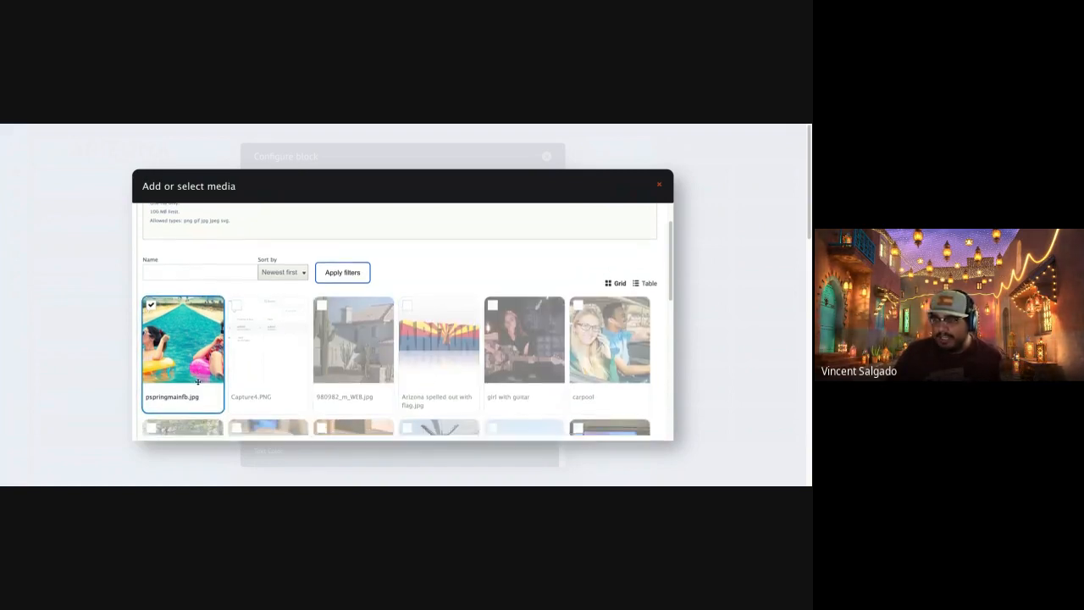
pyautogui.scroll(-3, 201, 383)
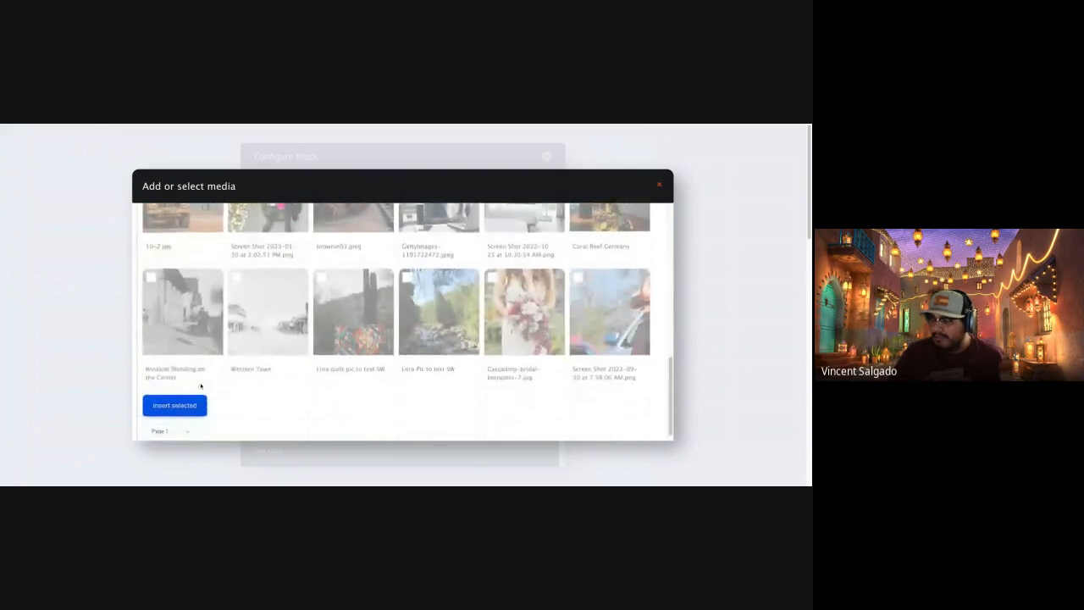
pyautogui.click(197, 400)
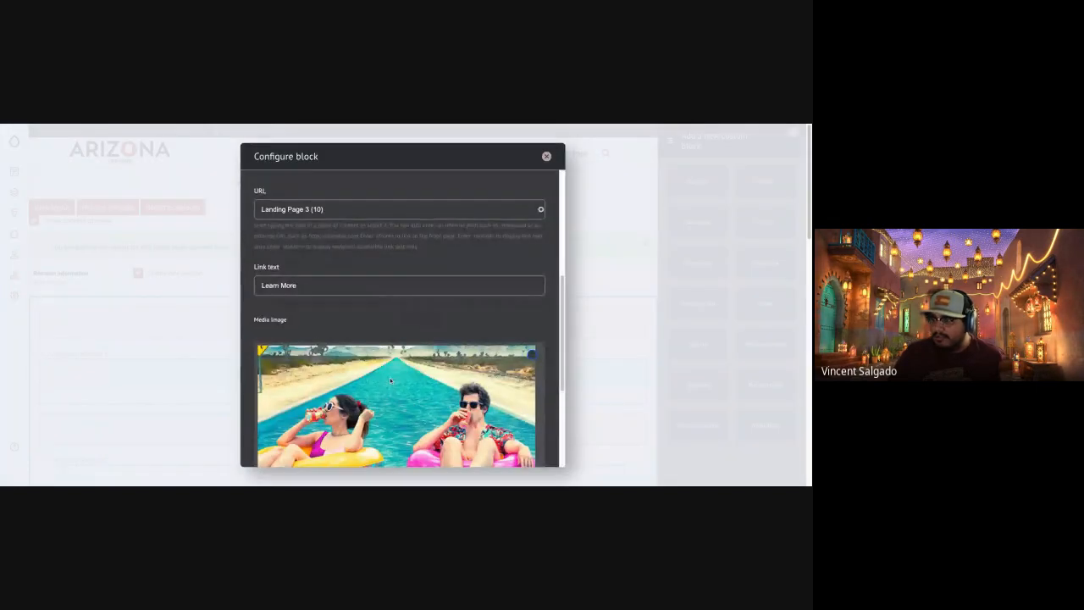
# Turn on the banner's image overlay, keep the text color White, and add the block to the layout.
pyautogui.scroll(-4, 406, 391)
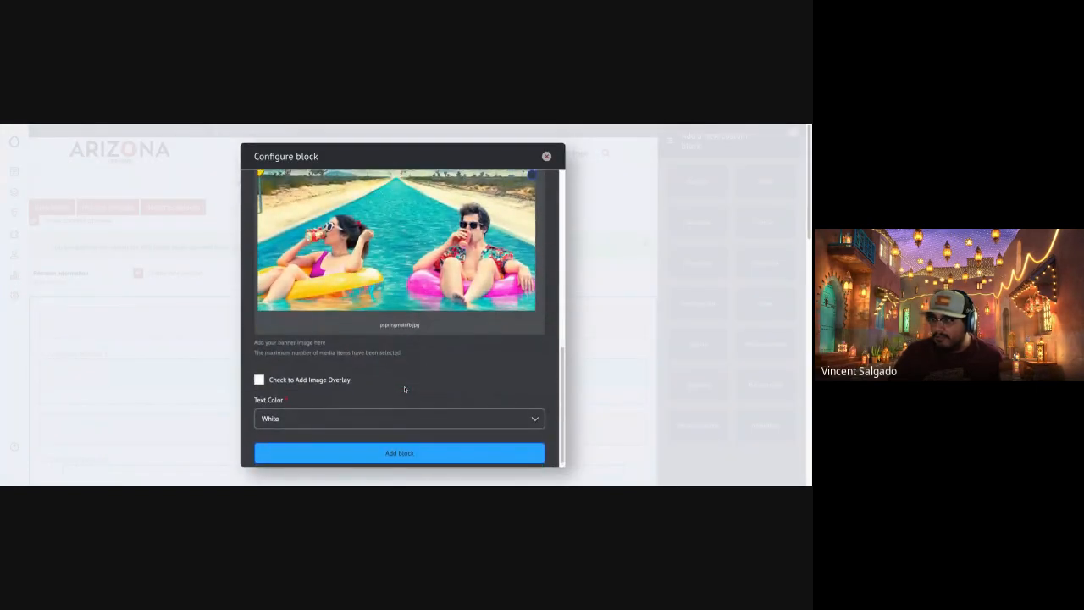
pyautogui.scroll(2, 405, 389)
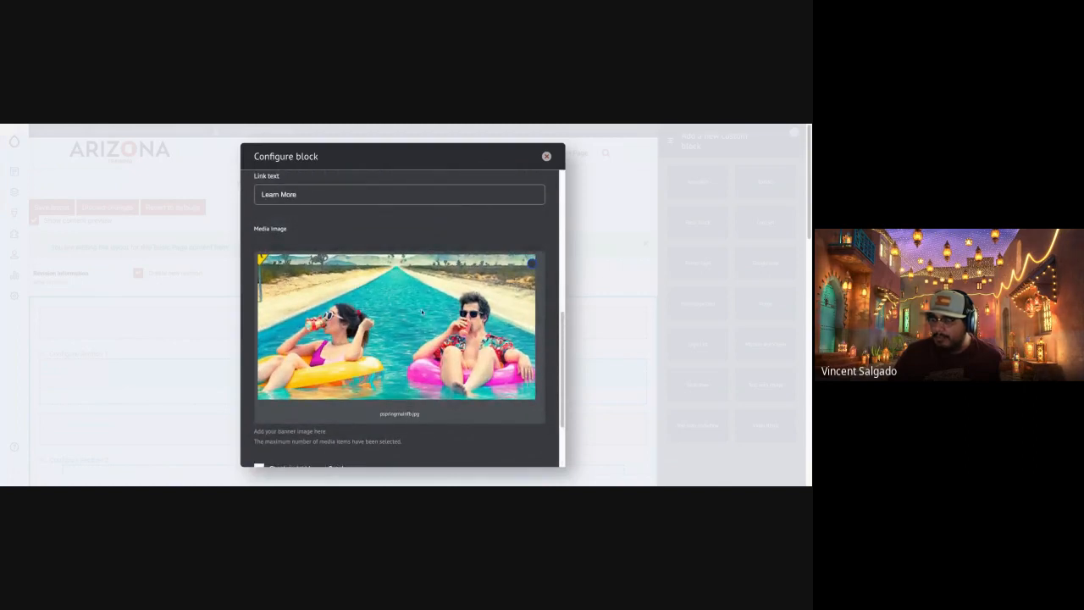
pyautogui.scroll(-3, 324, 440)
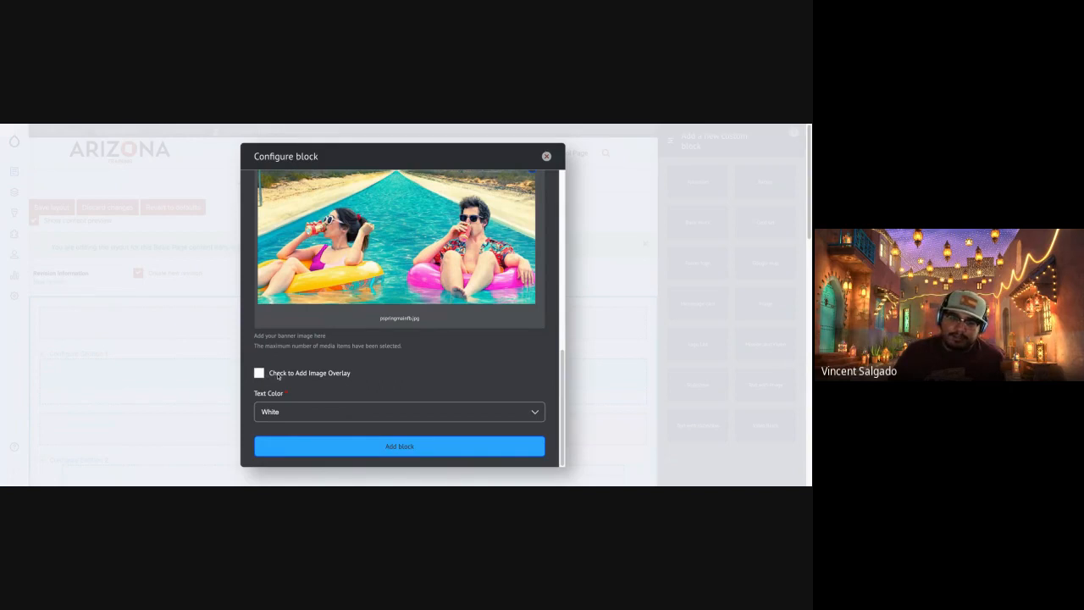
pyautogui.click(260, 374)
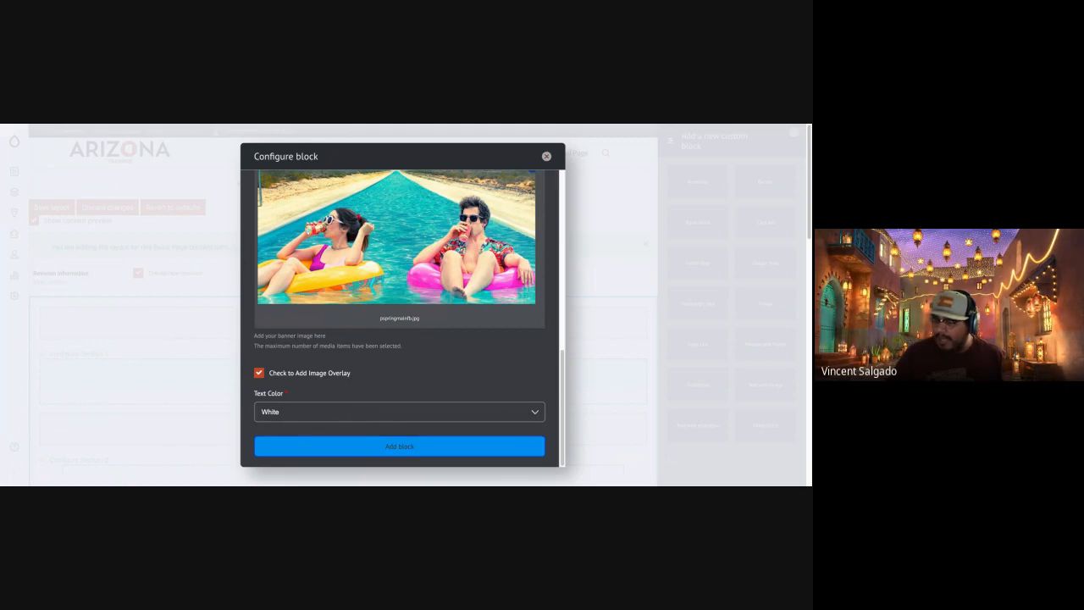
pyautogui.click(399, 445)
# Examine how the new banner's image, text and button look below the text block in Section 2.
pyautogui.scroll(10, 339, 392)
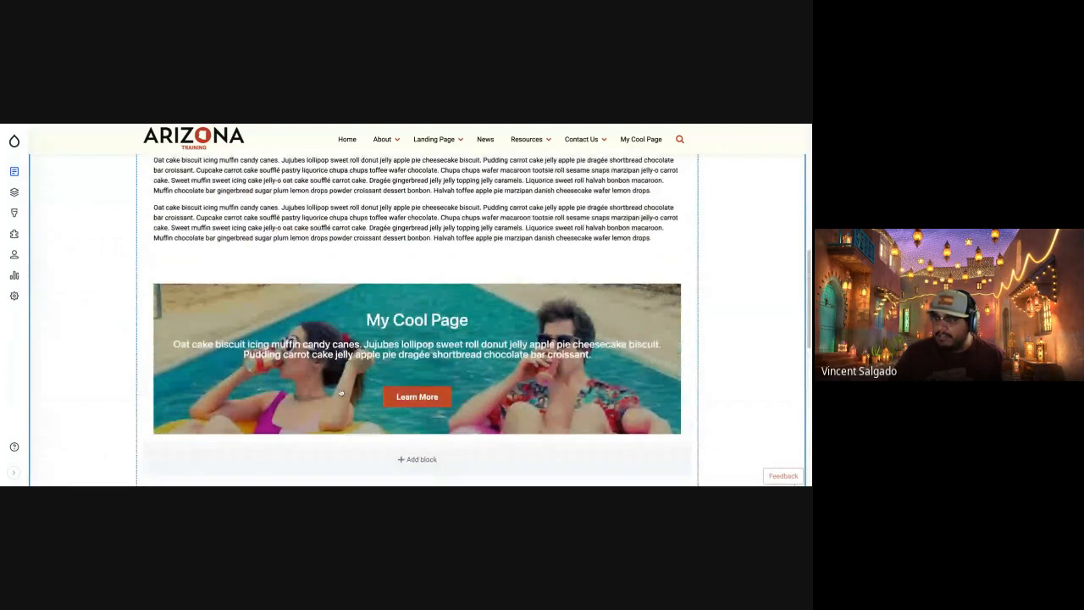
pyautogui.scroll(5, 340, 393)
pyautogui.scroll(-5, 340, 392)
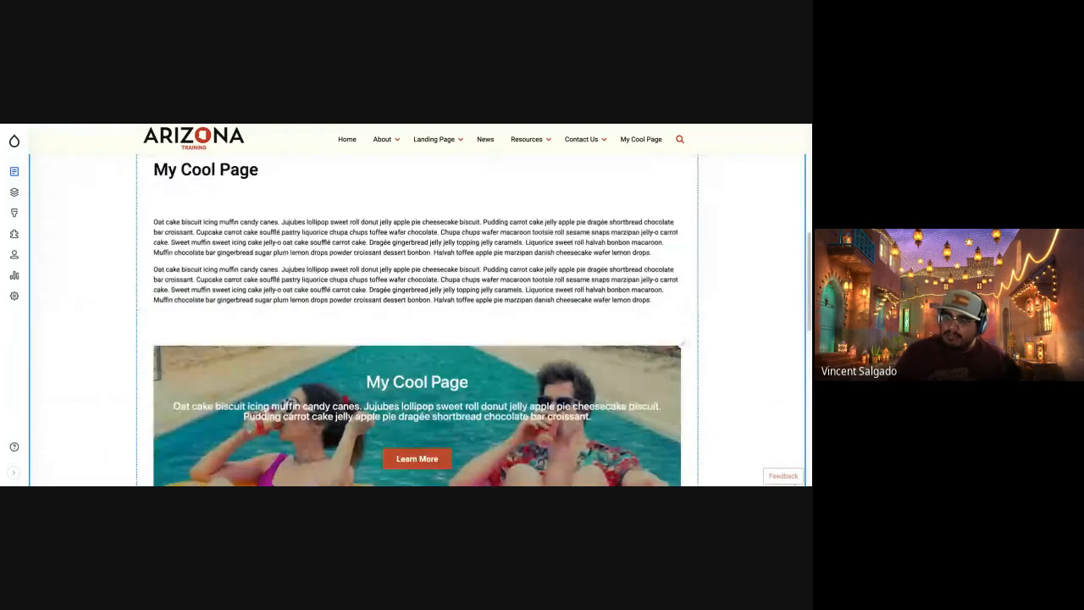
pyautogui.scroll(-2, 333, 380)
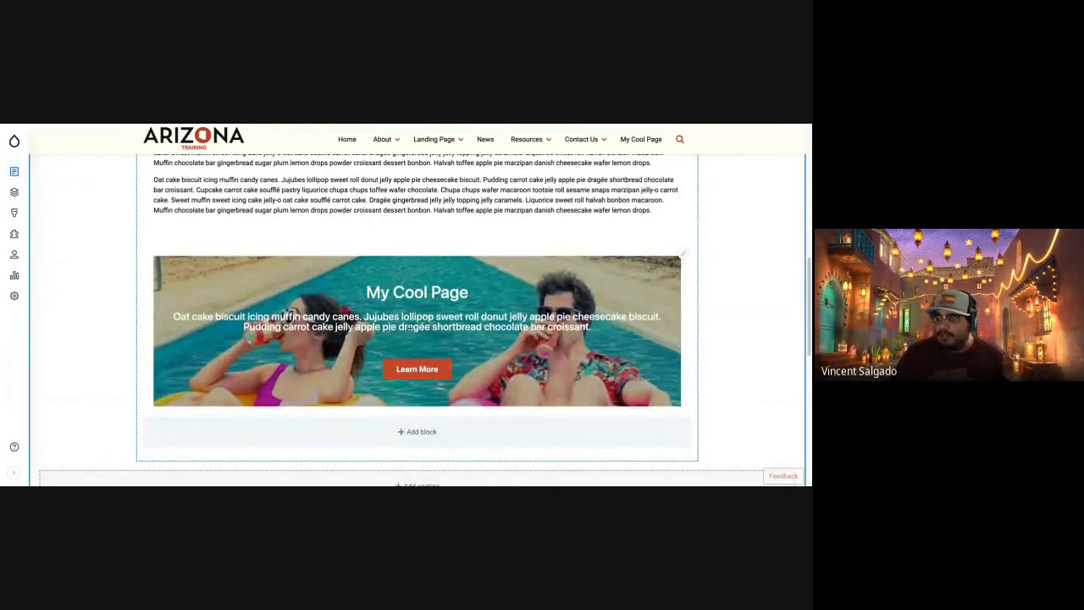
pyautogui.scroll(-3, 434, 328)
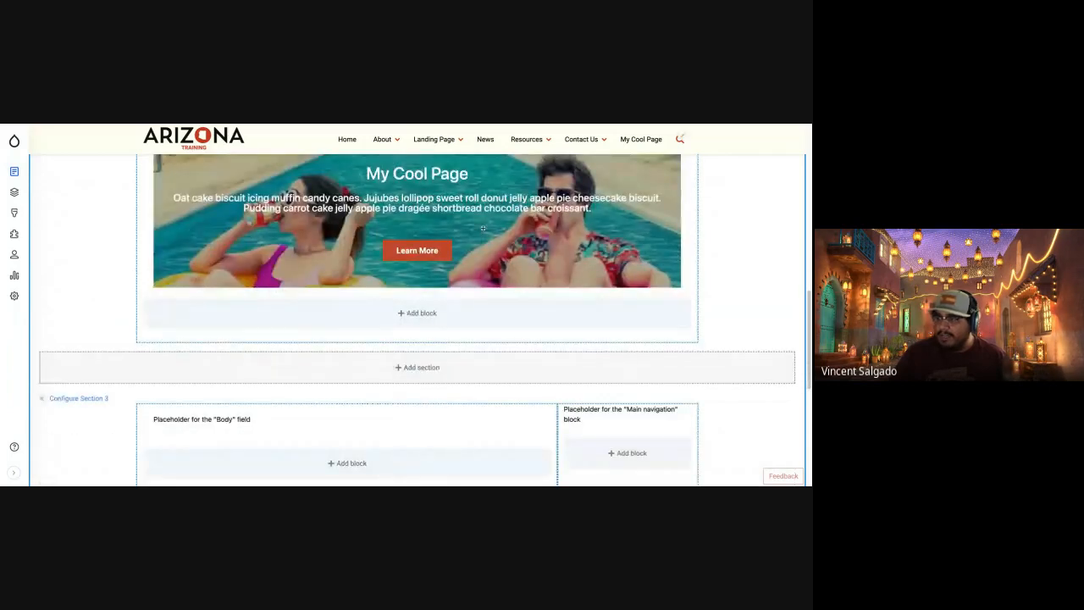
pyautogui.scroll(2, 479, 220)
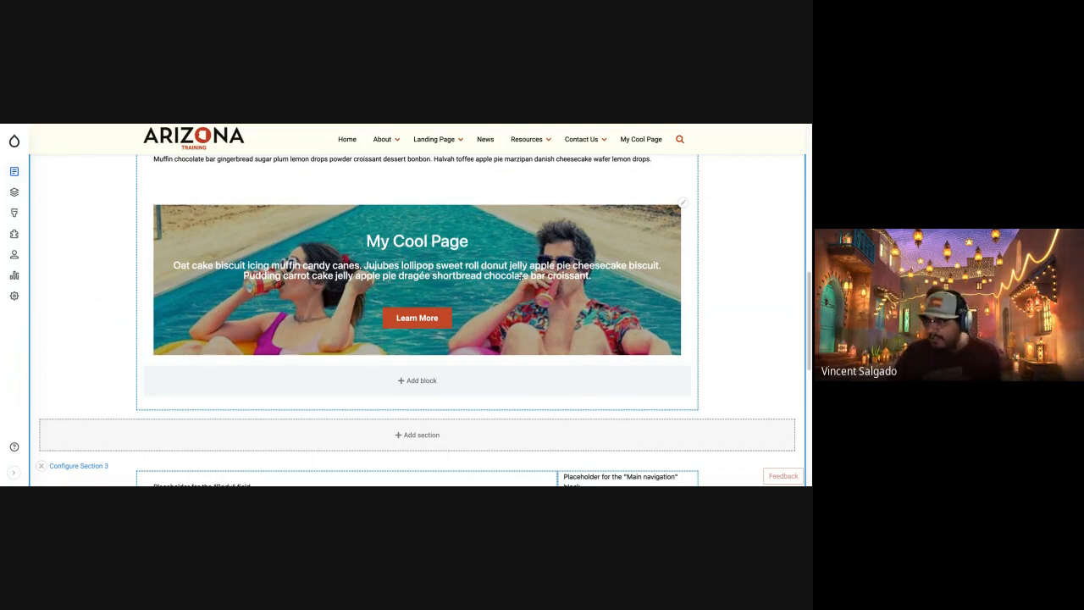
pyautogui.scroll(1, 520, 275)
pyautogui.scroll(-3, 521, 275)
# Move the banner block into Section 3's narrow column below the Main navigation placeholder and check its fit.
pyautogui.moveTo(485, 181); pyautogui.dragTo(625, 344)
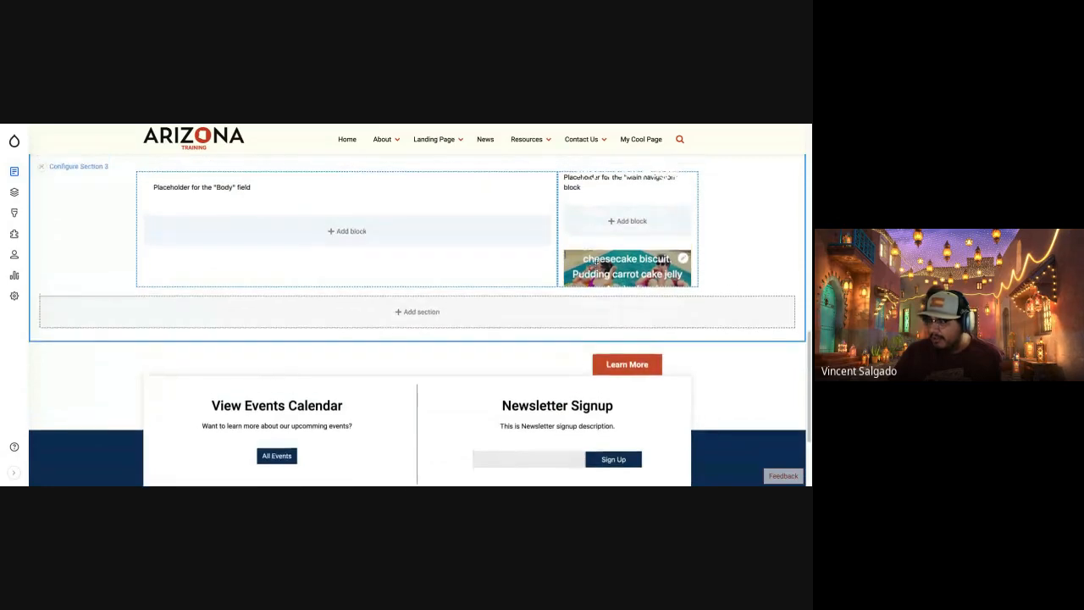
pyautogui.scroll(-1, 597, 261)
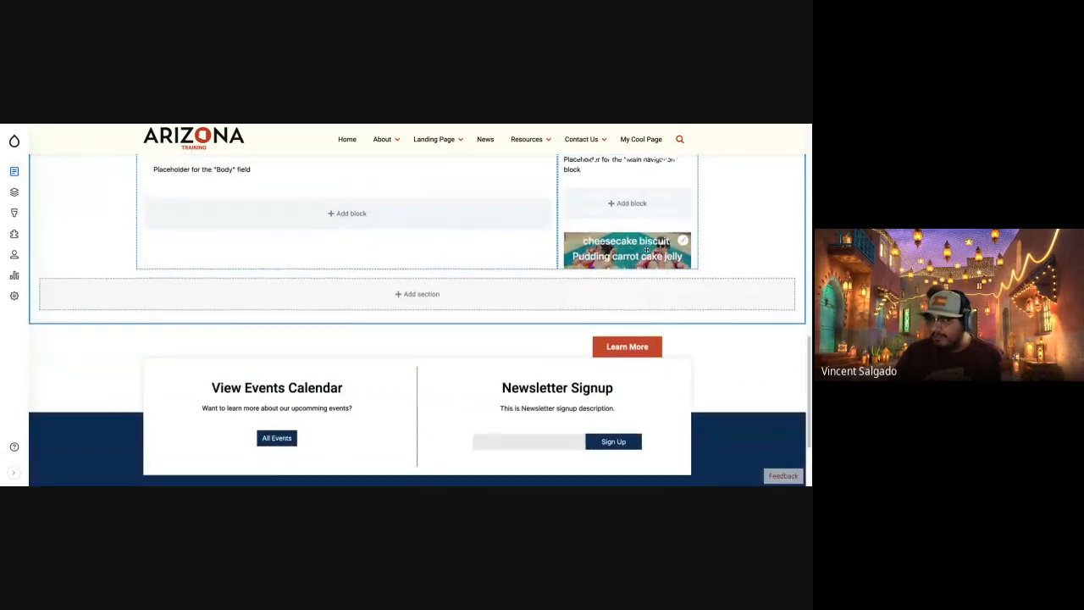
pyautogui.scroll(4, 643, 248)
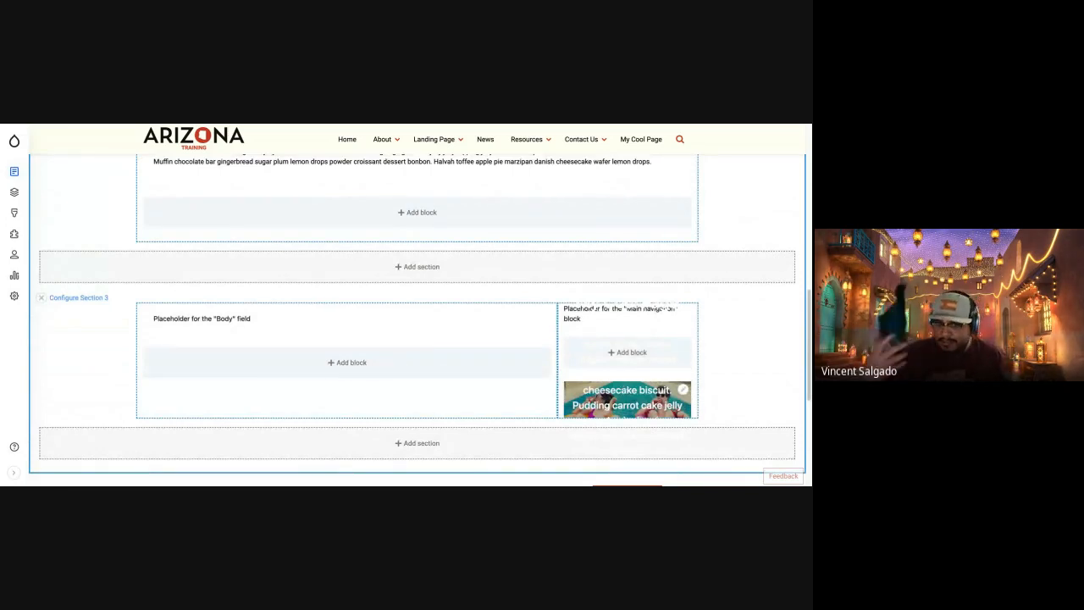
# Move the banner block into full-width Section 1 above the breadcrumb and page title, and save the layout.
pyautogui.moveTo(610, 385); pyautogui.dragTo(611, 395)
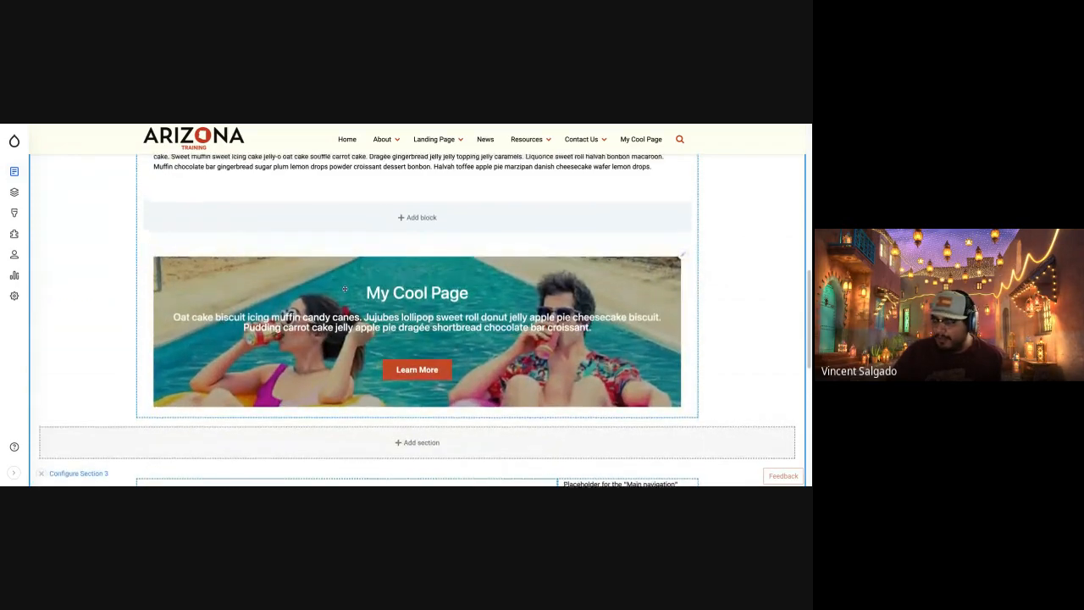
pyautogui.scroll(3, 365, 389)
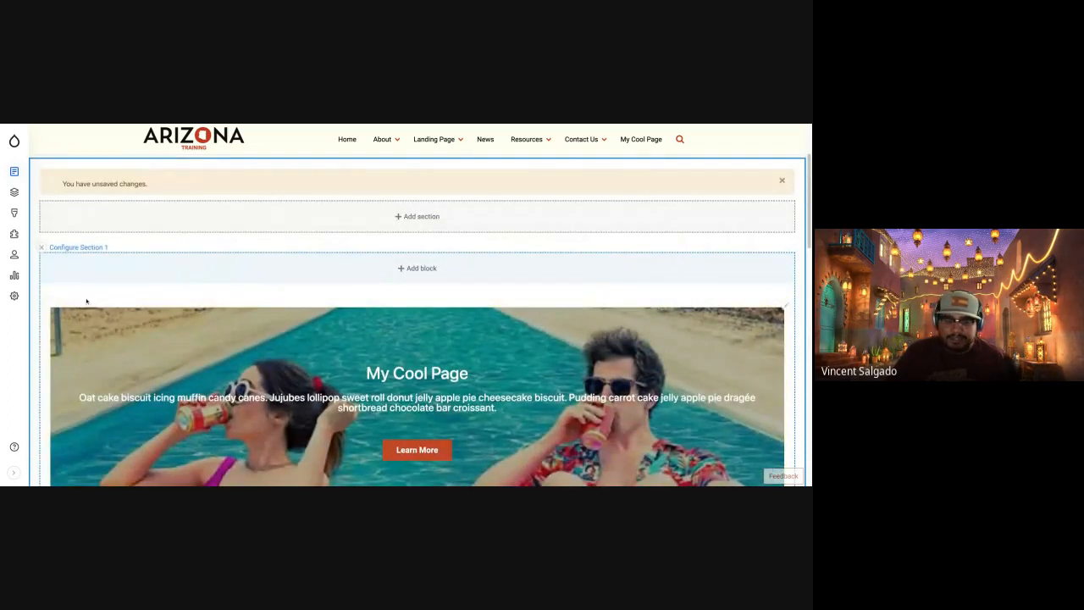
pyautogui.scroll(-5, 345, 291)
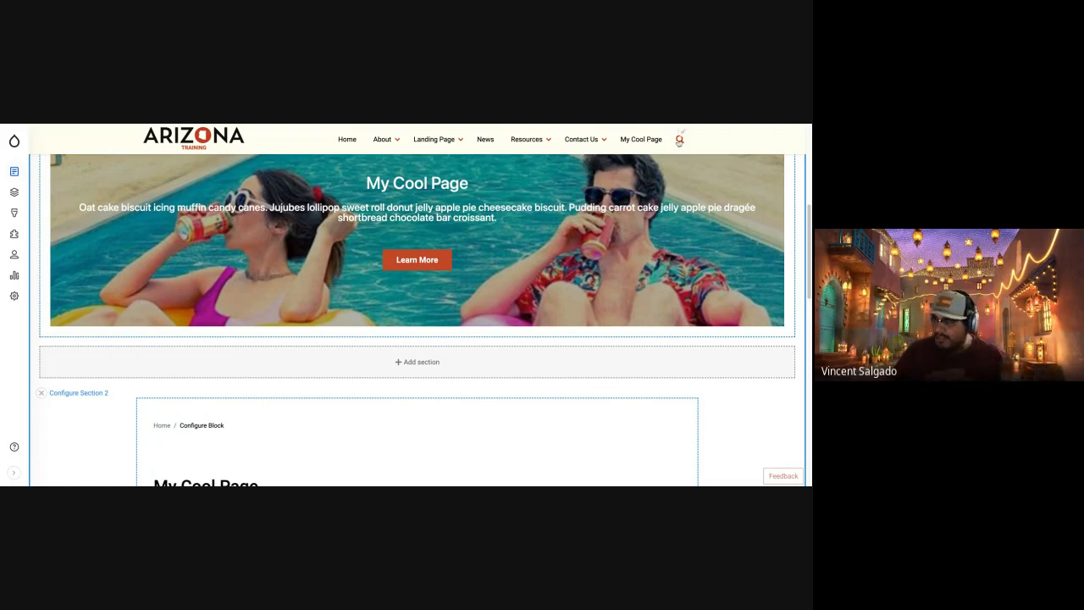
pyautogui.scroll(5, 474, 368)
pyautogui.scroll(-4, 448, 354)
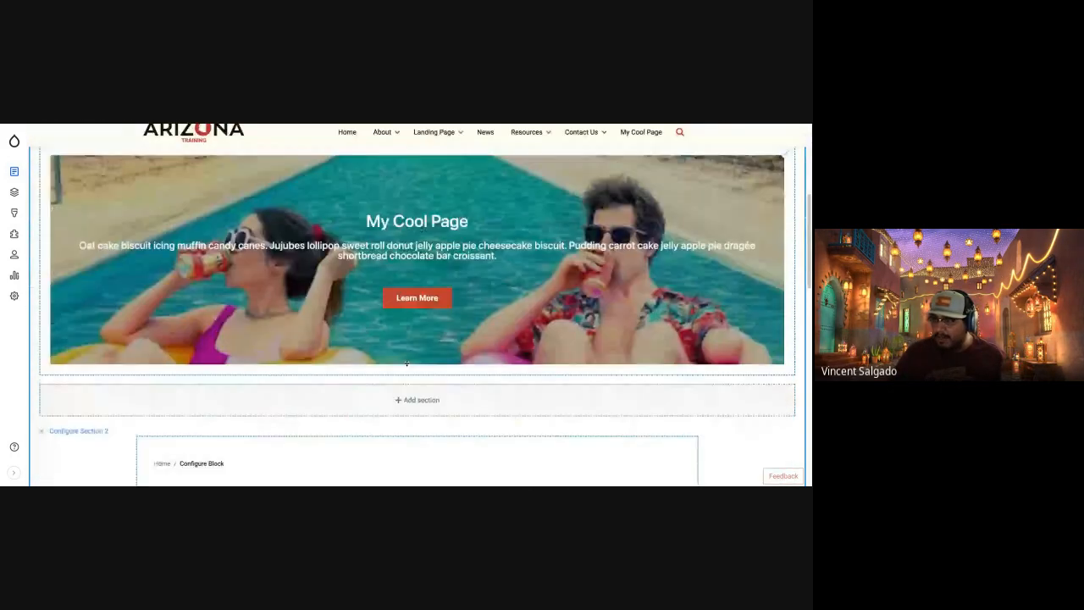
pyautogui.scroll(4, 406, 363)
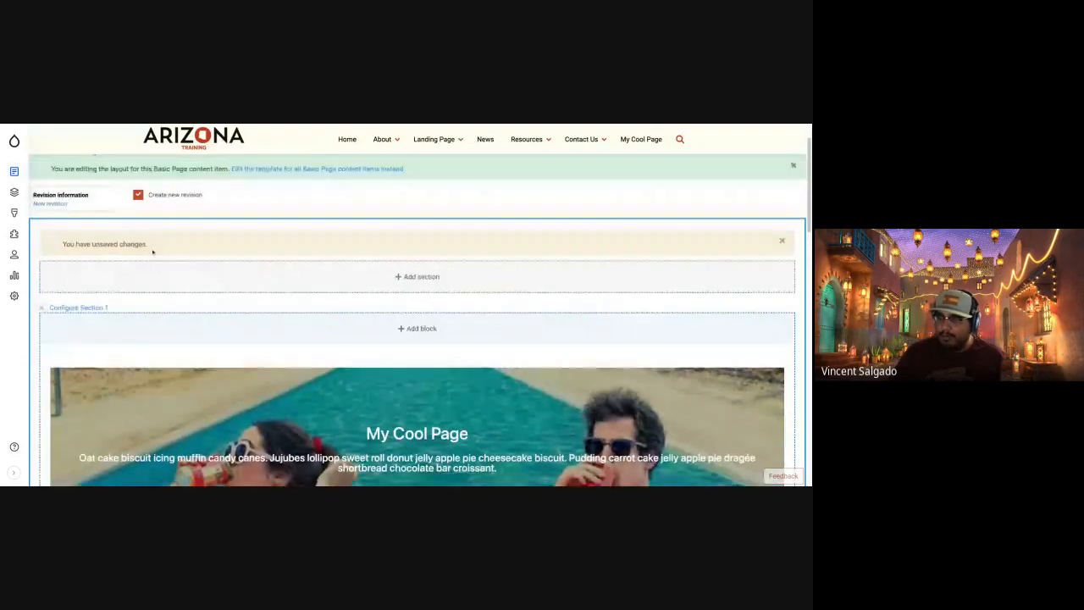
pyautogui.scroll(2, 144, 247)
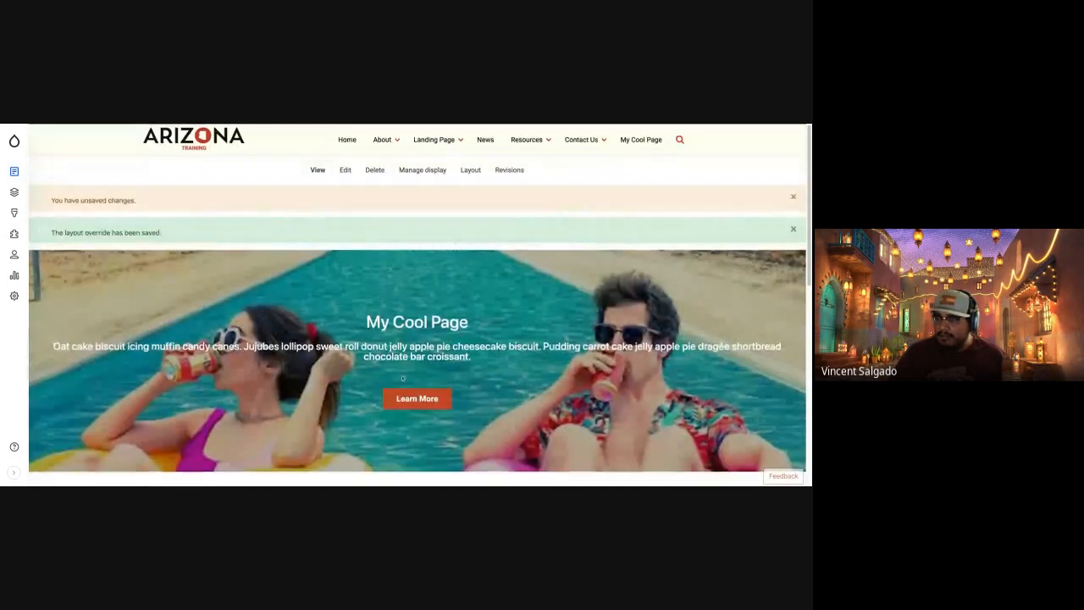
# Check the saved My Cool Page below its banner and dismiss both status messages above the banner.
pyautogui.scroll(-10, 608, 322)
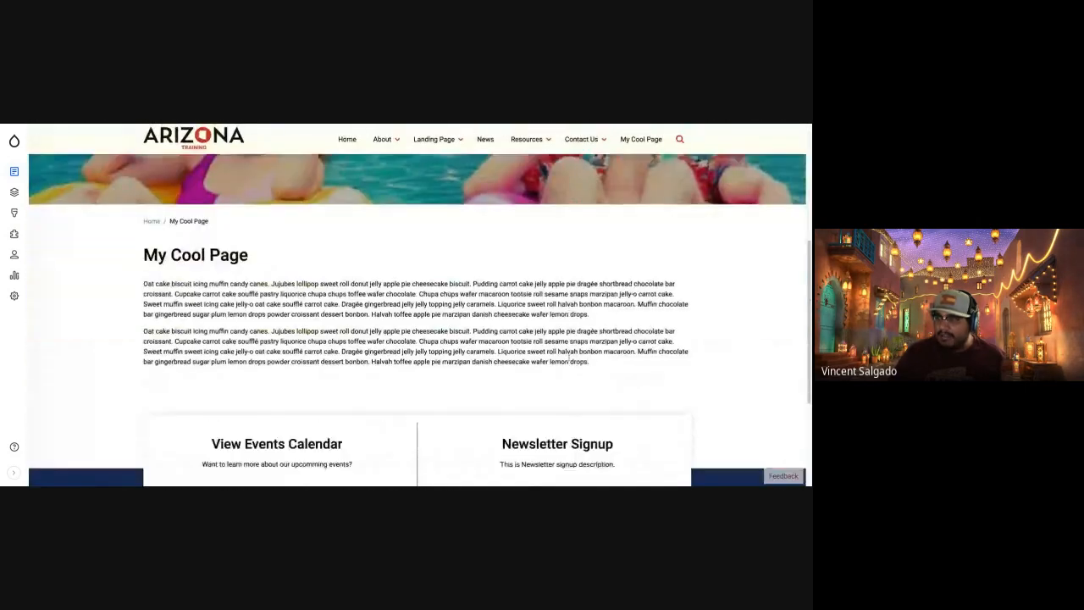
pyautogui.scroll(10, 569, 359)
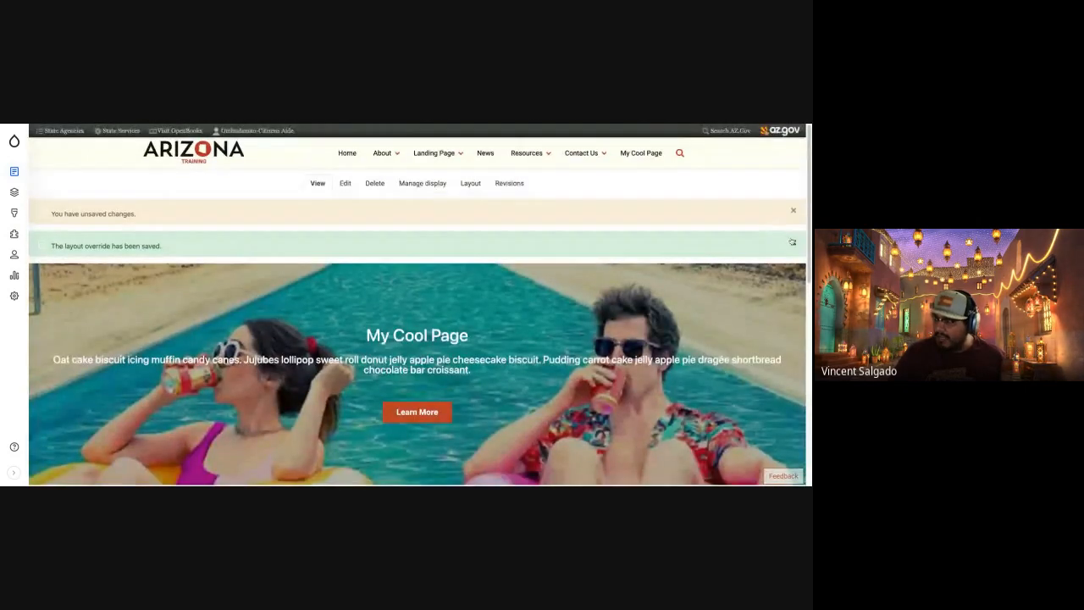
pyautogui.click(792, 242)
pyautogui.click(793, 210)
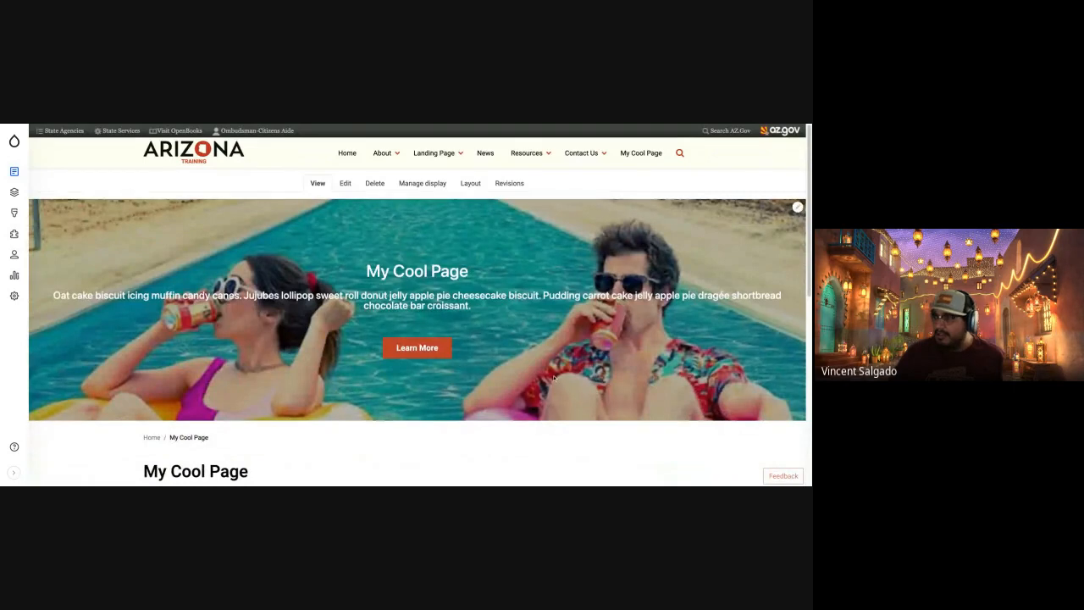
# Examine how the full-width banner sits above the breadcrumb, title and body text, and switch to the Task 2 slide.
pyautogui.scroll(-10, 557, 379)
pyautogui.scroll(10, 488, 333)
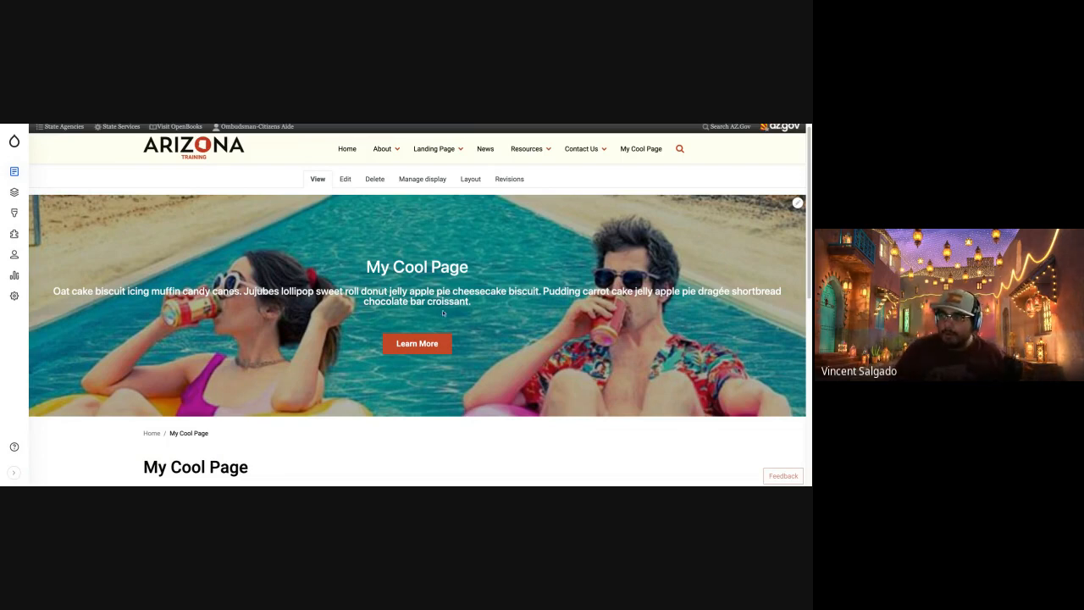
pyautogui.scroll(-3, 482, 357)
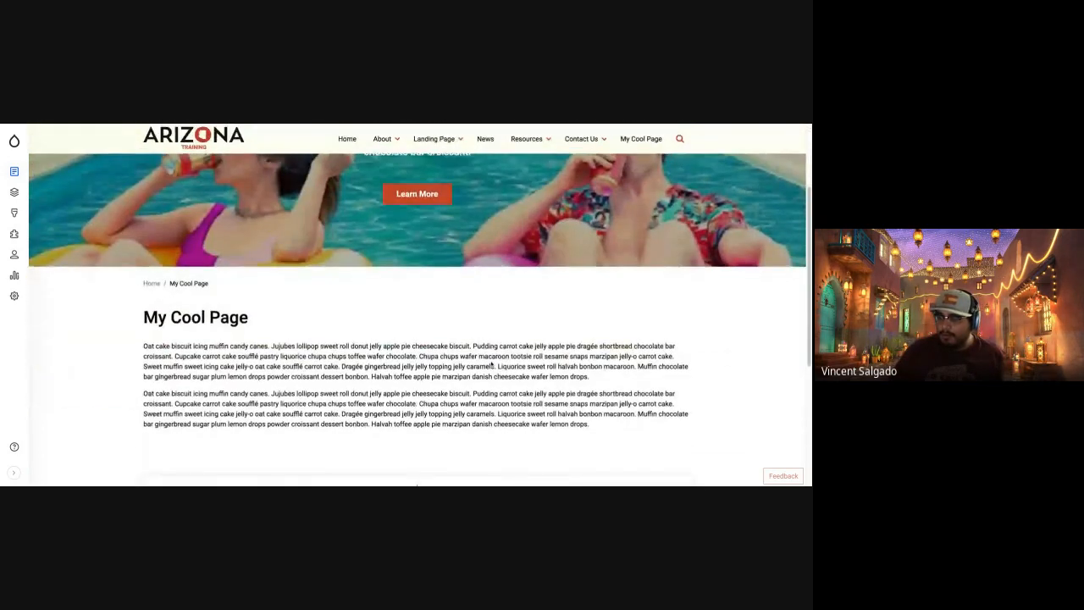
pyautogui.scroll(3, 492, 363)
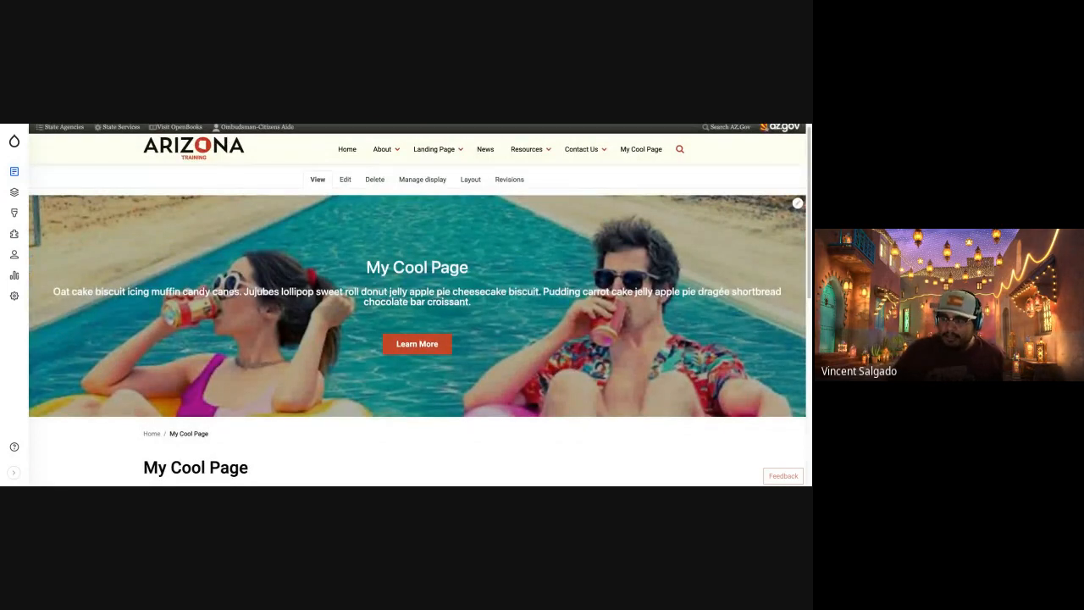
pyautogui.scroll(-3, 531, 281)
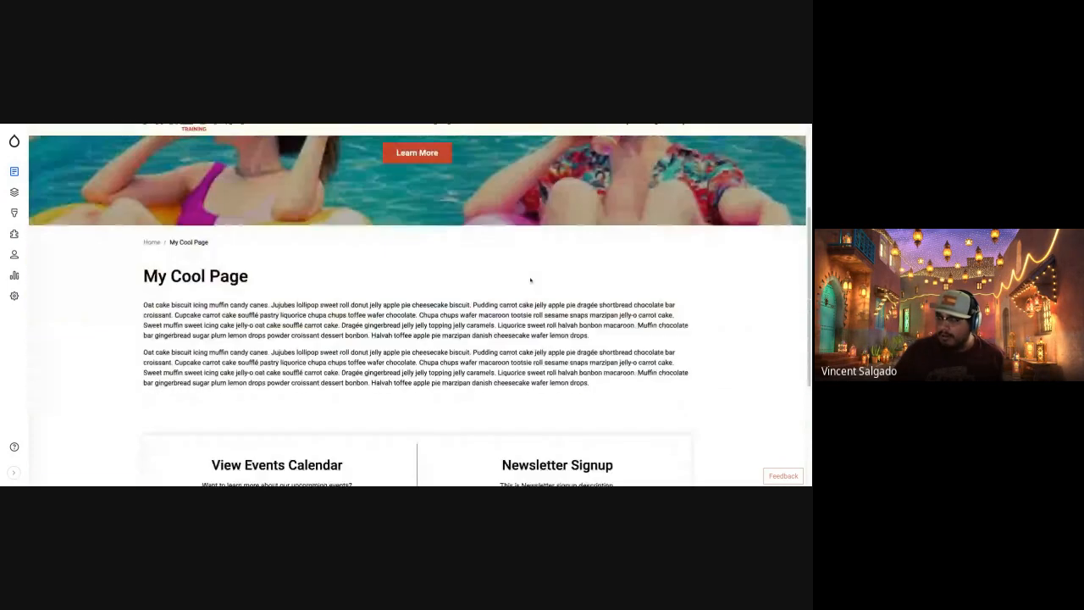
pyautogui.scroll(3, 530, 281)
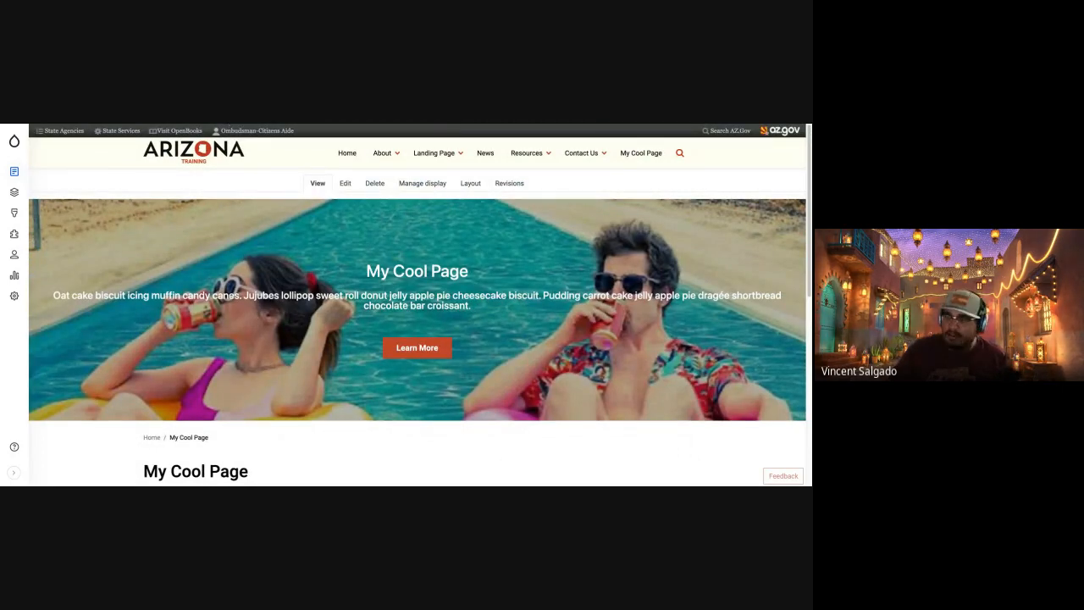
pyautogui.hotkey('ctrl', 'Tab')
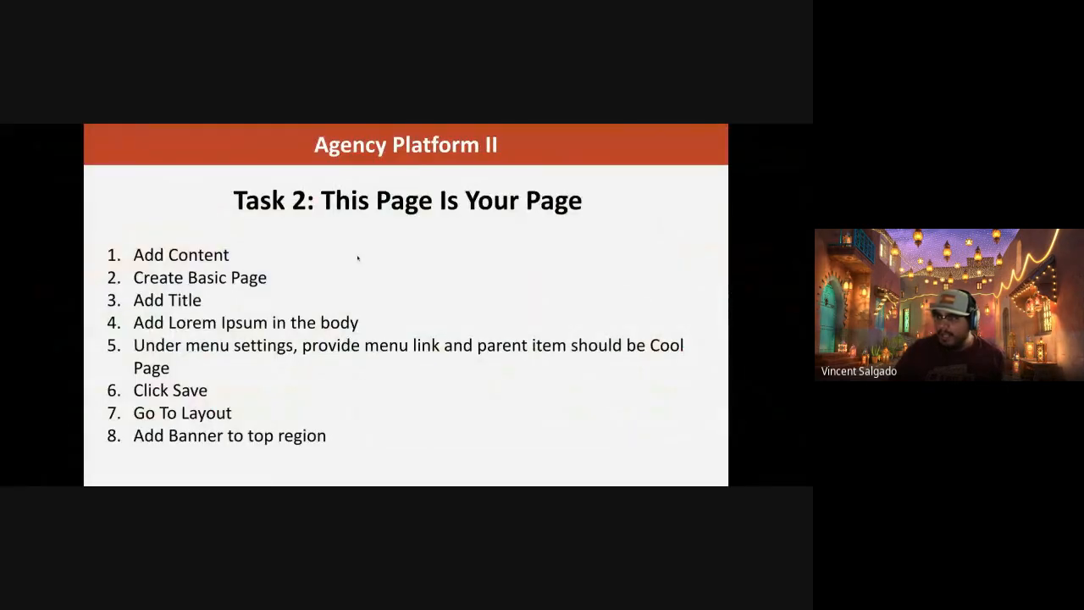